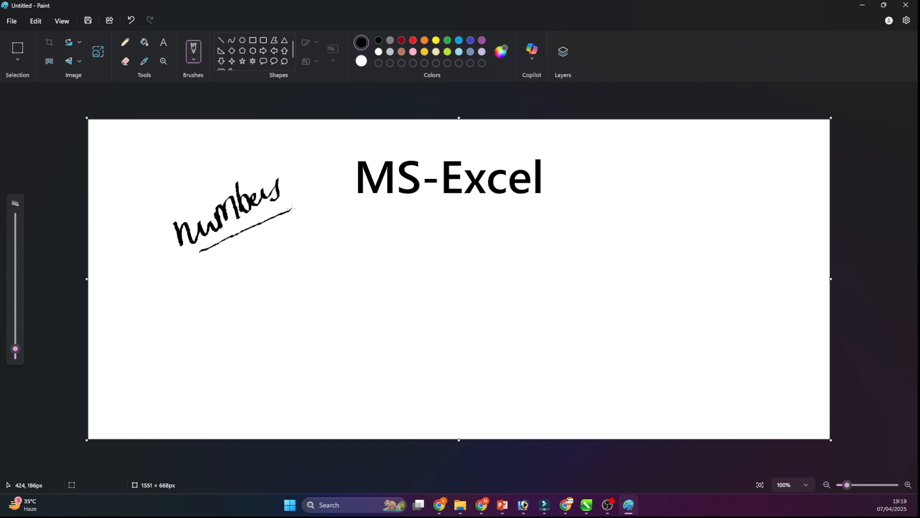
- Handwrite "1-2" below the word "numbers" and add the underlined word "Calculation" beside it
{"action": "left_click_drag", "start_coordinate": [205, 261], "coordinate": [210, 285]}
{"action": "mouse_move", "coordinate": [219, 274]}
{"action": "left_mouse_down"}
{"action": "mouse_move", "coordinate": [288, 309]}
{"action": "mouse_move", "coordinate": [302, 306]}
{"action": "mouse_move", "coordinate": [329, 268]}
{"action": "mouse_move", "coordinate": [352, 269]}
{"action": "mouse_move", "coordinate": [367, 253]}
{"action": "mouse_move", "coordinate": [370, 261]}
{"action": "left_mouse_up"}
{"action": "left_click_drag", "start_coordinate": [317, 317], "coordinate": [376, 277]}
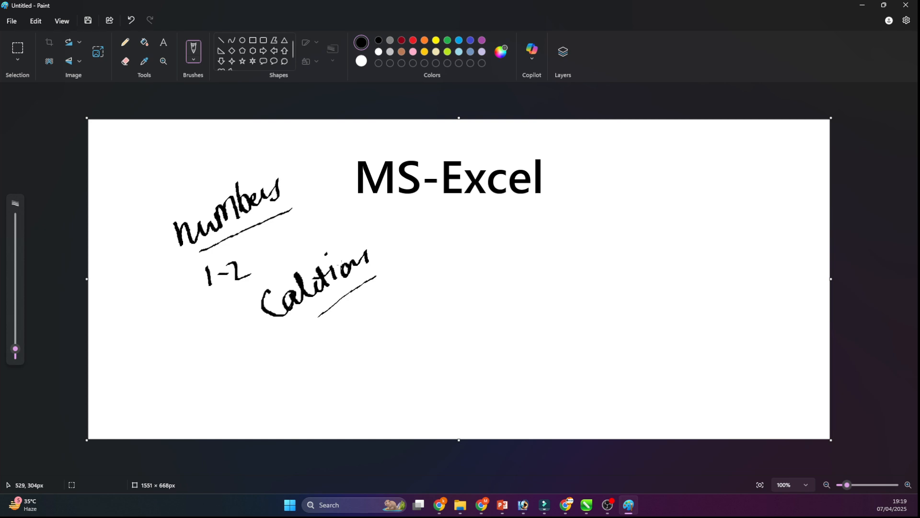
- Draw a line under the MS-Excel title and handwrite "Open" and an underlined "3-Month" beneath it
{"action": "left_click_drag", "start_coordinate": [501, 221], "coordinate": [615, 176]}
{"action": "mouse_move", "coordinate": [585, 217]}
{"action": "left_mouse_down"}
{"action": "mouse_move", "coordinate": [581, 241]}
{"action": "mouse_move", "coordinate": [577, 222]}
{"action": "mouse_move", "coordinate": [620, 248]}
{"action": "mouse_move", "coordinate": [620, 225]}
{"action": "mouse_move", "coordinate": [661, 227]}
{"action": "left_mouse_up"}
{"action": "left_click_drag", "start_coordinate": [399, 297], "coordinate": [413, 331]}
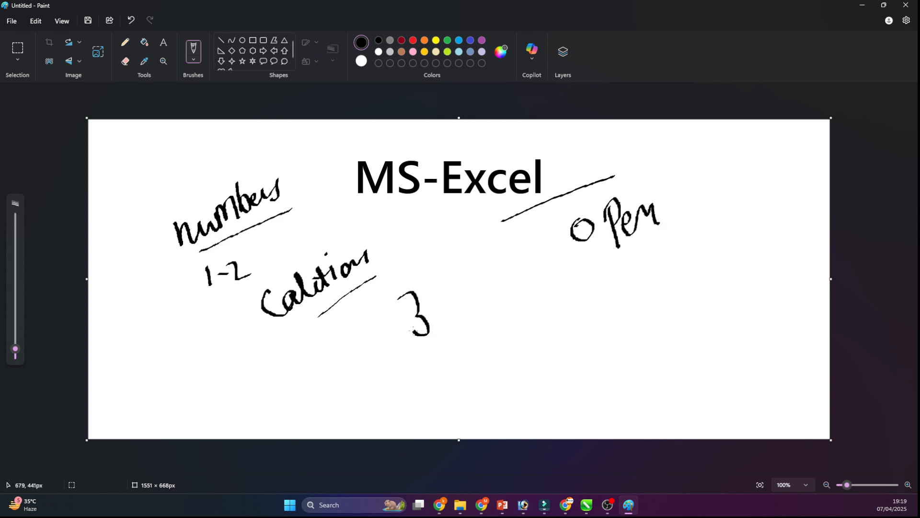
{"action": "mouse_move", "coordinate": [454, 296]}
{"action": "left_mouse_down"}
{"action": "mouse_move", "coordinate": [487, 295]}
{"action": "mouse_move", "coordinate": [512, 254]}
{"action": "mouse_move", "coordinate": [522, 283]}
{"action": "left_mouse_up"}
{"action": "left_click_drag", "start_coordinate": [477, 312], "coordinate": [545, 261]}
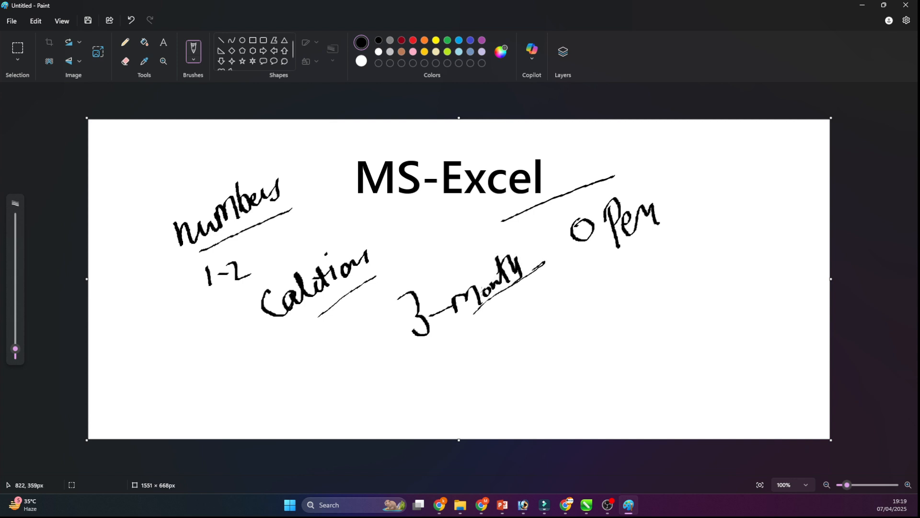
- Handwrite "1st -" followed by "Win + R" in the lower part of the canvas
{"action": "mouse_move", "coordinate": [238, 368]}
{"action": "left_mouse_down"}
{"action": "mouse_move", "coordinate": [236, 388]}
{"action": "mouse_move", "coordinate": [260, 396]}
{"action": "mouse_move", "coordinate": [253, 403]}
{"action": "left_mouse_up"}
{"action": "left_click_drag", "start_coordinate": [277, 368], "coordinate": [281, 386]}
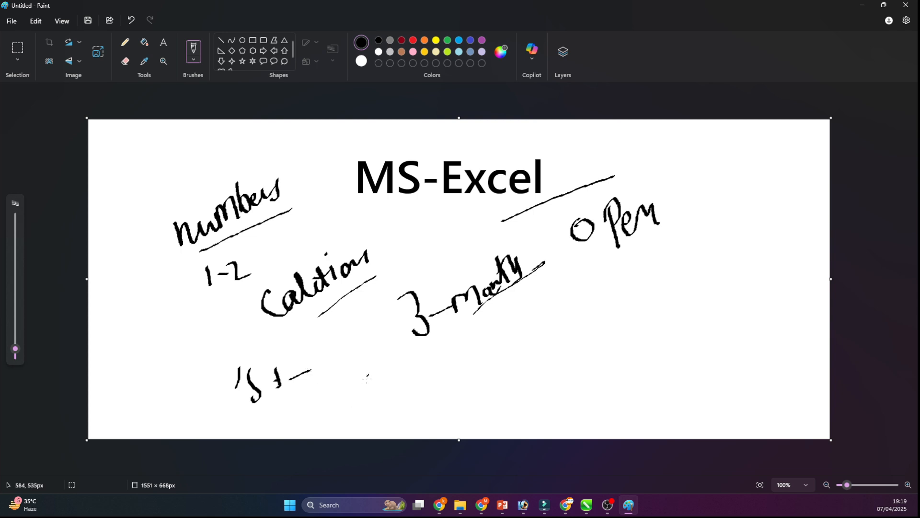
{"action": "left_click_drag", "start_coordinate": [368, 376], "coordinate": [428, 385]}
{"action": "mouse_move", "coordinate": [450, 357]}
{"action": "left_mouse_down"}
{"action": "mouse_move", "coordinate": [454, 379]}
{"action": "mouse_move", "coordinate": [474, 364]}
{"action": "left_mouse_up"}
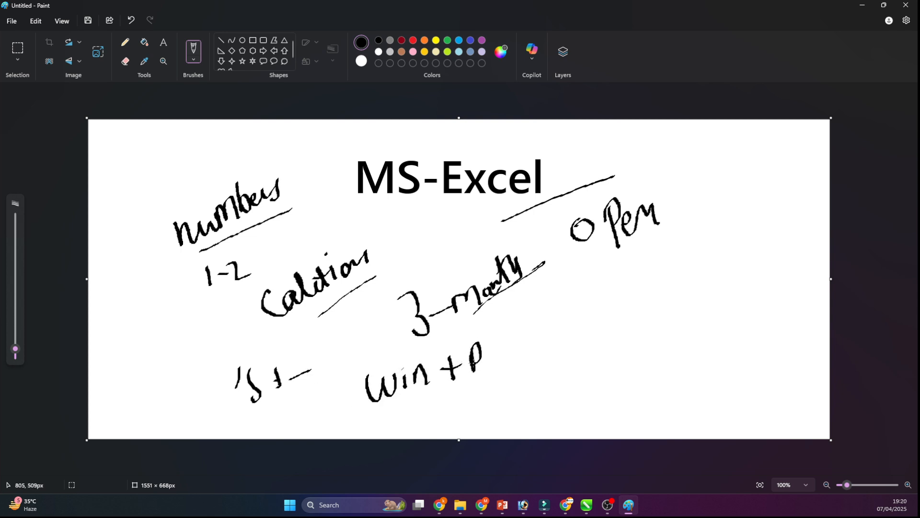
- Launch Excel with the Run command "excel", create a blank workbook, and minimize it to return to the Paint notes
{"action": "key", "text": "super+r"}
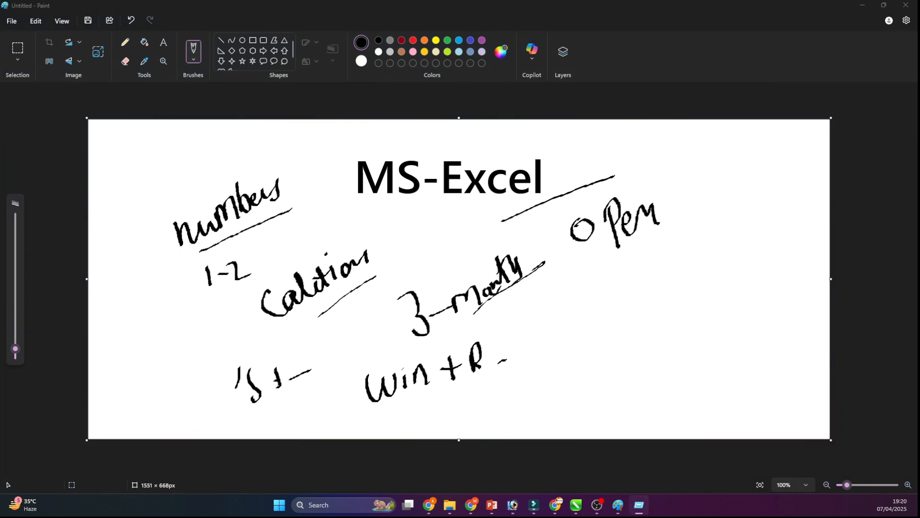
{"action": "left_click_drag", "start_coordinate": [1, 261], "coordinate": [201, 316]}
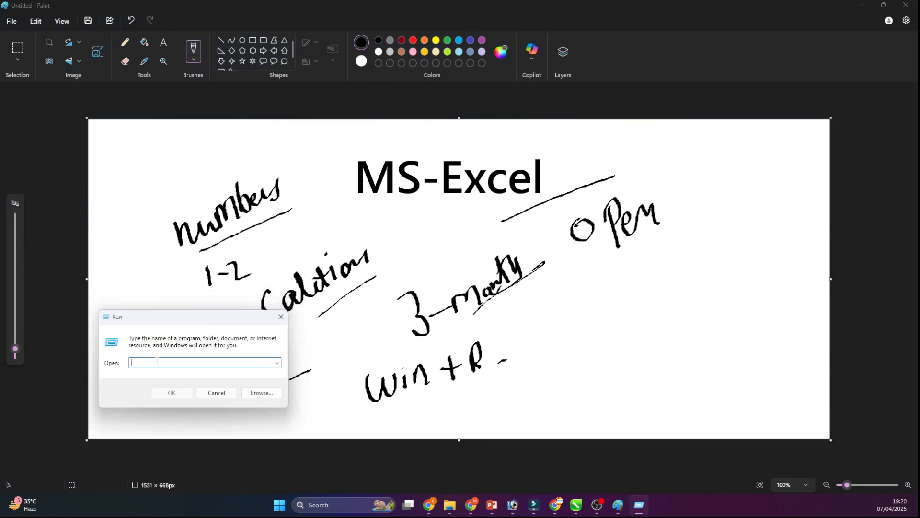
{"action": "type", "text": "exce"}
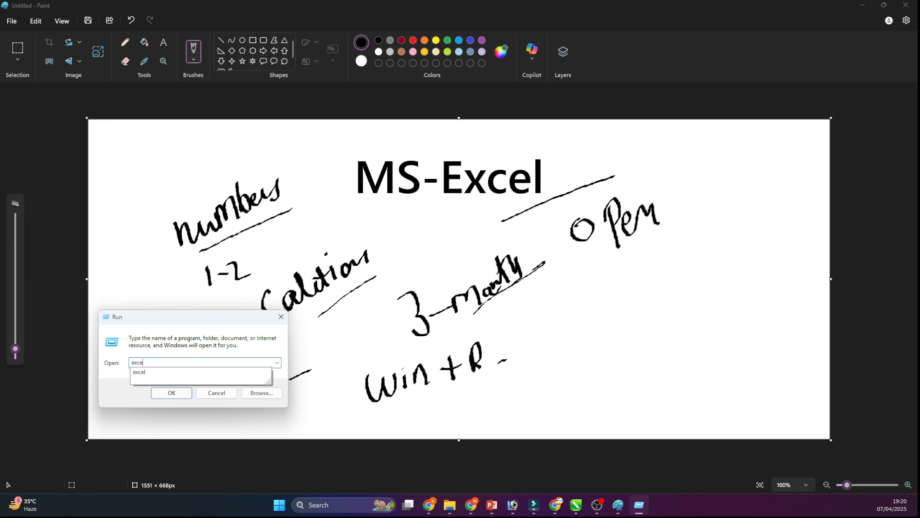
{"action": "type", "text": "l"}
{"action": "key", "text": "Return"}
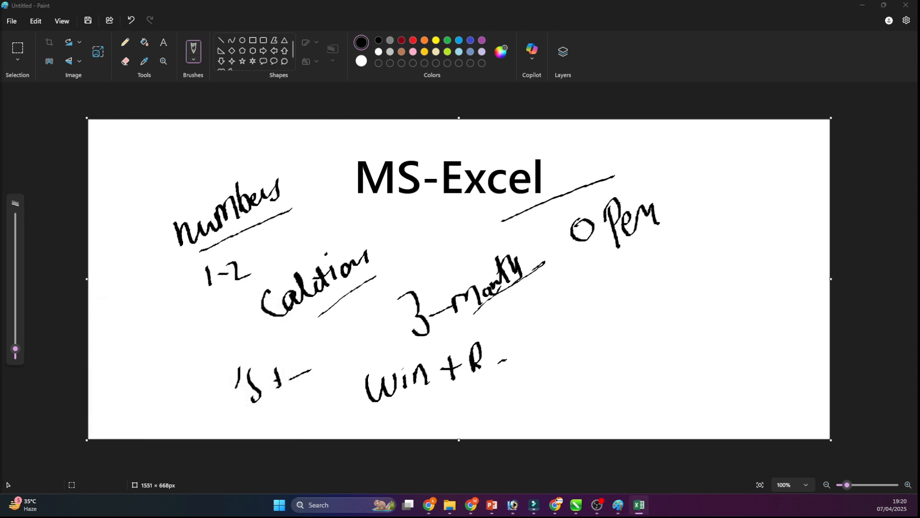
{"action": "left_click_drag", "start_coordinate": [0, 63], "coordinate": [587, 23]}
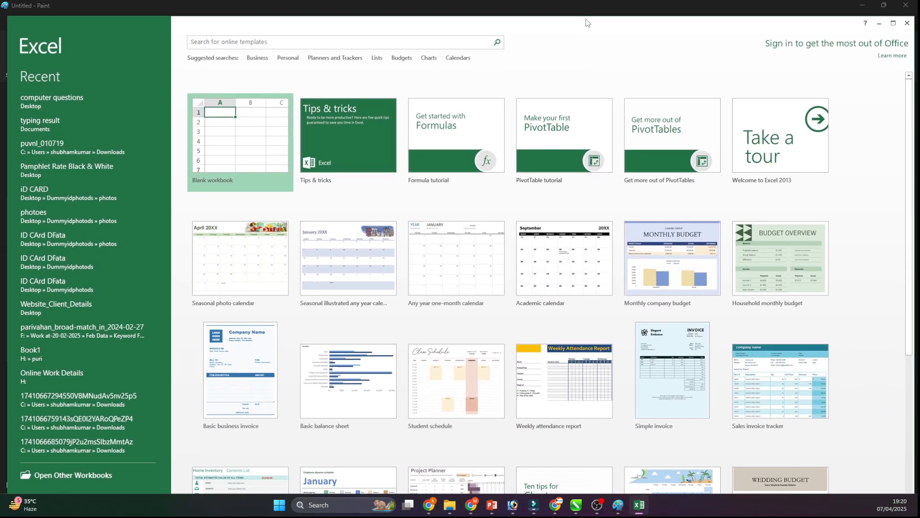
{"action": "left_click", "coordinate": [227, 136]}
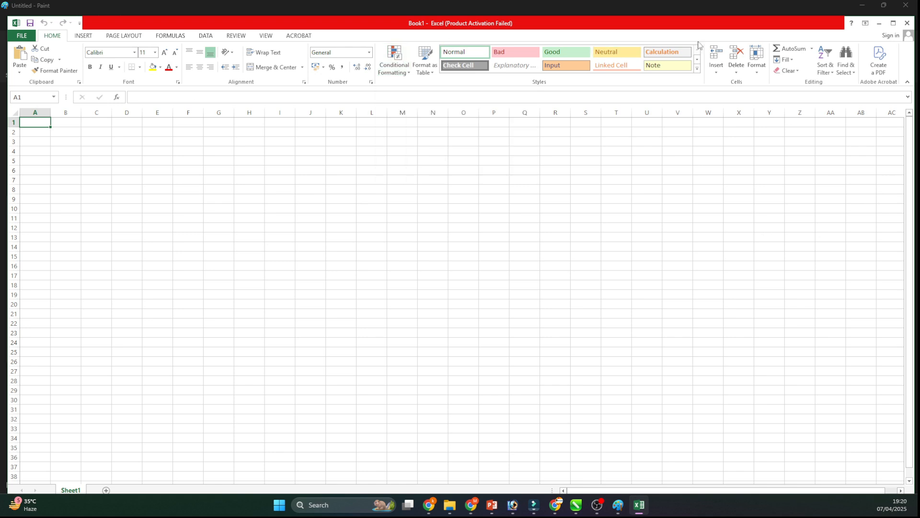
{"action": "left_click", "coordinate": [879, 23]}
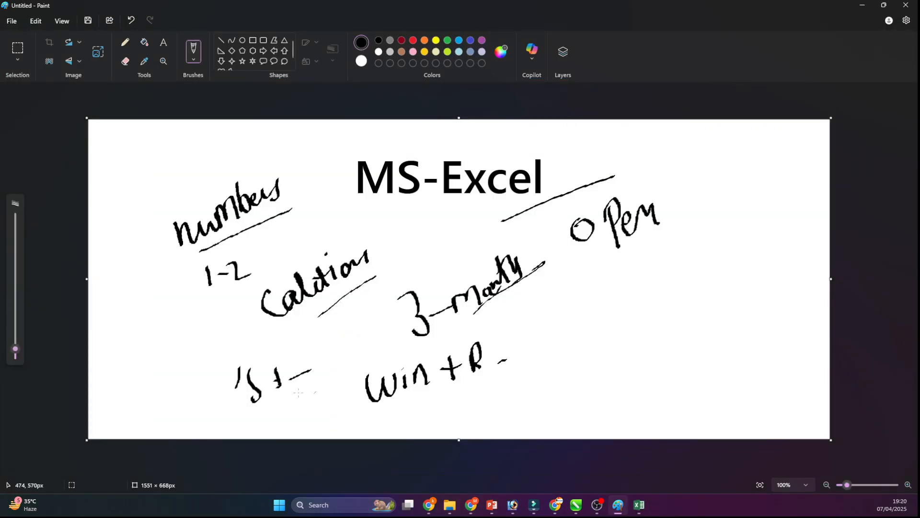
- Mark the "Win + R" note with a circled 1 and extend the canvas height to 890 px
{"action": "mouse_move", "coordinate": [325, 392]}
{"action": "left_mouse_down"}
{"action": "mouse_move", "coordinate": [323, 417]}
{"action": "mouse_move", "coordinate": [330, 385]}
{"action": "left_mouse_up"}
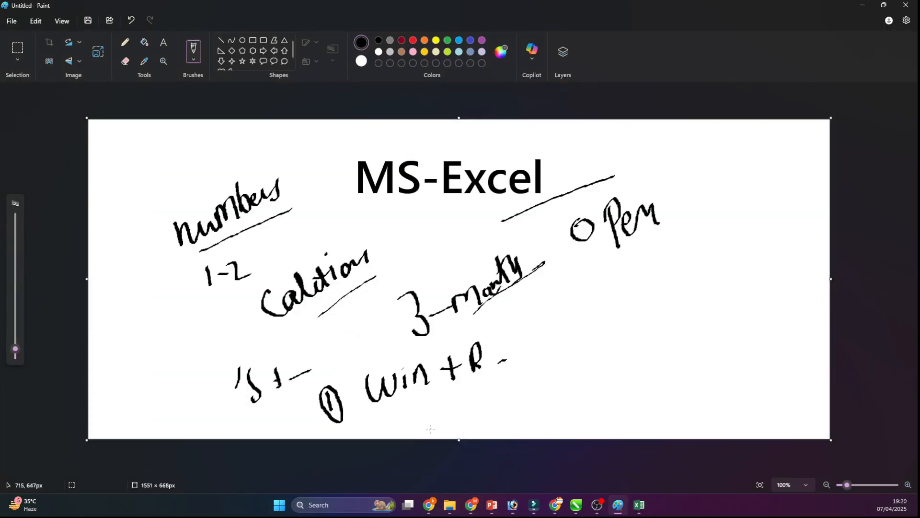
{"action": "left_click_drag", "start_coordinate": [455, 440], "coordinate": [457, 495]}
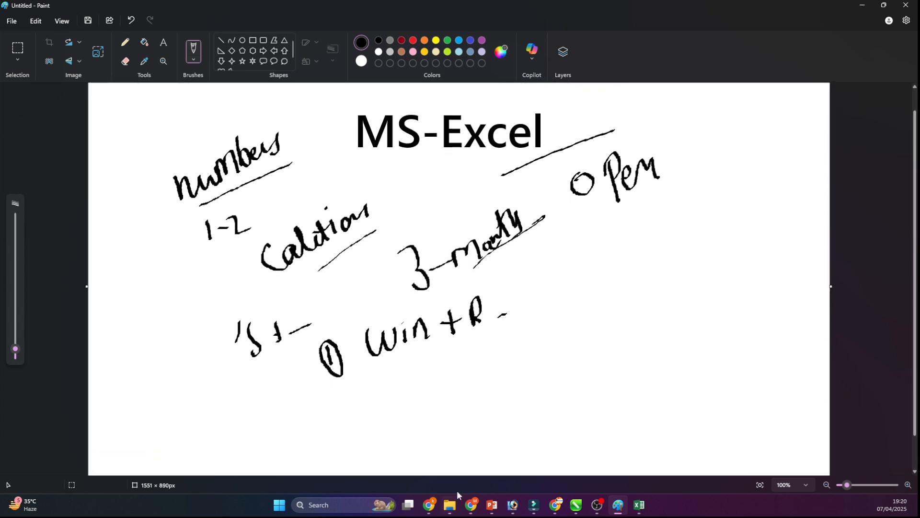
- Handwrite the second method below the first as "2) Start button" with a line leading to "Excel"
{"action": "left_click_drag", "start_coordinate": [326, 399], "coordinate": [361, 471]}
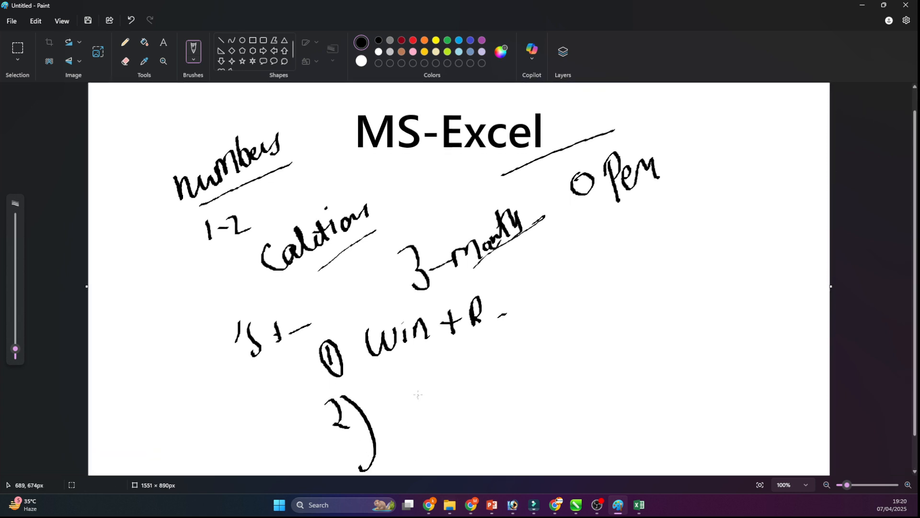
{"action": "mouse_move", "coordinate": [419, 387]}
{"action": "left_mouse_down"}
{"action": "mouse_move", "coordinate": [411, 429]}
{"action": "mouse_move", "coordinate": [448, 395]}
{"action": "mouse_move", "coordinate": [463, 399]}
{"action": "mouse_move", "coordinate": [479, 383]}
{"action": "left_mouse_up"}
{"action": "mouse_move", "coordinate": [468, 366]}
{"action": "left_mouse_down"}
{"action": "mouse_move", "coordinate": [489, 403]}
{"action": "mouse_move", "coordinate": [488, 372]}
{"action": "mouse_move", "coordinate": [510, 391]}
{"action": "mouse_move", "coordinate": [534, 370]}
{"action": "left_mouse_up"}
{"action": "mouse_move", "coordinate": [538, 331]}
{"action": "left_mouse_down"}
{"action": "mouse_move", "coordinate": [555, 367]}
{"action": "mouse_move", "coordinate": [552, 327]}
{"action": "mouse_move", "coordinate": [565, 361]}
{"action": "left_mouse_up"}
{"action": "left_click_drag", "start_coordinate": [549, 348], "coordinate": [575, 327]}
{"action": "mouse_move", "coordinate": [583, 330]}
{"action": "left_mouse_down"}
{"action": "mouse_move", "coordinate": [581, 340]}
{"action": "mouse_move", "coordinate": [611, 335]}
{"action": "mouse_move", "coordinate": [725, 268]}
{"action": "mouse_move", "coordinate": [742, 292]}
{"action": "mouse_move", "coordinate": [762, 259]}
{"action": "mouse_move", "coordinate": [807, 256]}
{"action": "left_mouse_up"}
- Open Excel from Windows Start with a blank workbook, then dismiss its window to return to the Paint notes
{"action": "key", "text": "super"}
{"action": "key", "text": "super"}
{"action": "key", "text": "super"}
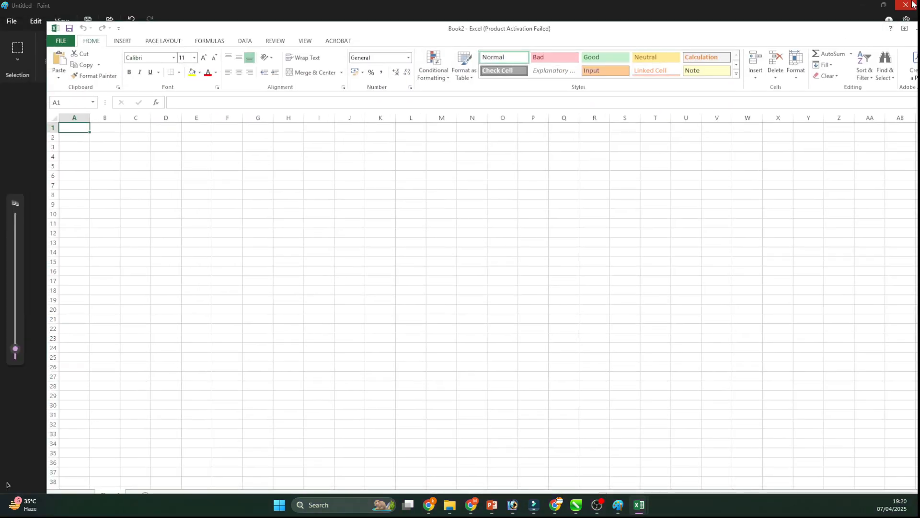
{"action": "left_click_drag", "start_coordinate": [823, 27], "coordinate": [707, 37]}
{"action": "left_click", "coordinate": [830, 41]}
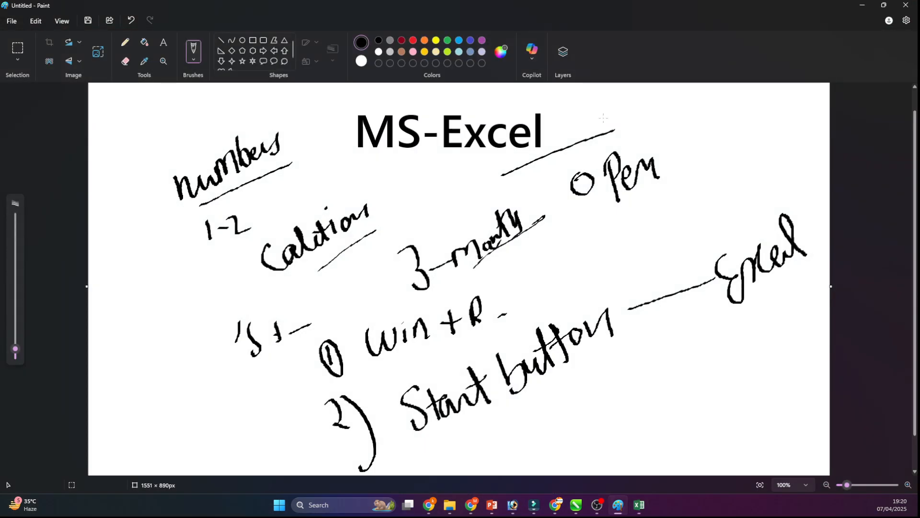
- Handwrite the third method below the second as "3) Right click on Desktop"
{"action": "scroll", "coordinate": [431, 422], "scroll_direction": "down", "scroll_amount": 2}
{"action": "mouse_move", "coordinate": [404, 420]}
{"action": "left_mouse_down"}
{"action": "mouse_move", "coordinate": [425, 434]}
{"action": "mouse_move", "coordinate": [418, 448]}
{"action": "left_mouse_up"}
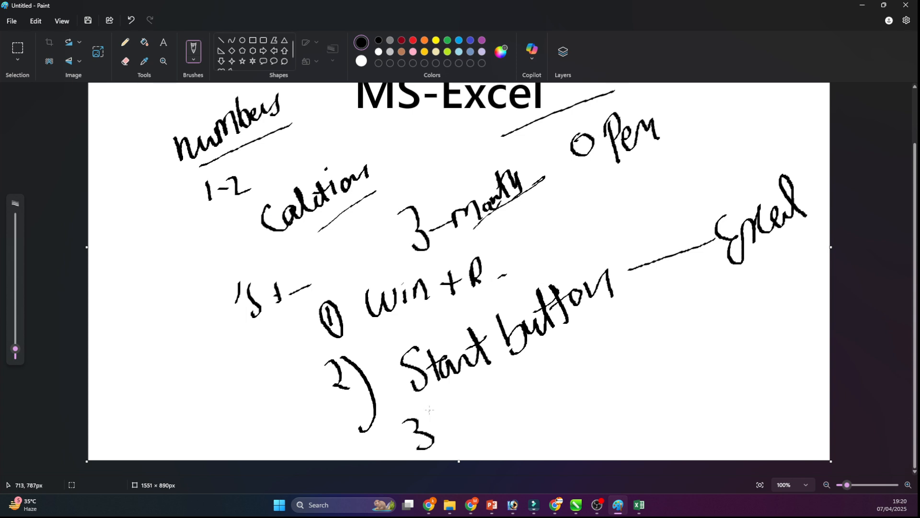
{"action": "left_click_drag", "start_coordinate": [430, 407], "coordinate": [479, 459]}
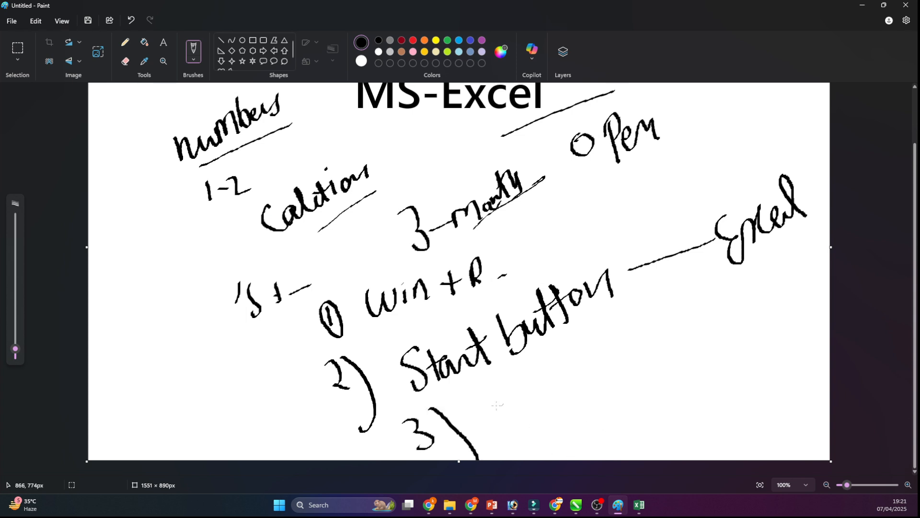
{"action": "mouse_move", "coordinate": [480, 392]}
{"action": "left_mouse_down"}
{"action": "mouse_move", "coordinate": [485, 423]}
{"action": "mouse_move", "coordinate": [518, 393]}
{"action": "mouse_move", "coordinate": [566, 389]}
{"action": "mouse_move", "coordinate": [622, 336]}
{"action": "mouse_move", "coordinate": [623, 355]}
{"action": "mouse_move", "coordinate": [647, 319]}
{"action": "mouse_move", "coordinate": [666, 341]}
{"action": "left_mouse_up"}
{"action": "left_click_drag", "start_coordinate": [686, 317], "coordinate": [707, 320]}
{"action": "mouse_move", "coordinate": [562, 420]}
{"action": "left_mouse_down"}
{"action": "mouse_move", "coordinate": [573, 448]}
{"action": "mouse_move", "coordinate": [605, 406]}
{"action": "left_mouse_up"}
{"action": "mouse_move", "coordinate": [596, 416]}
{"action": "left_mouse_down"}
{"action": "mouse_move", "coordinate": [627, 373]}
{"action": "mouse_move", "coordinate": [692, 352]}
{"action": "mouse_move", "coordinate": [691, 384]}
{"action": "mouse_move", "coordinate": [684, 367]}
{"action": "left_mouse_up"}
- Show the desktop and create a new Microsoft Excel Worksheet file on it
{"action": "key", "text": "super+d"}
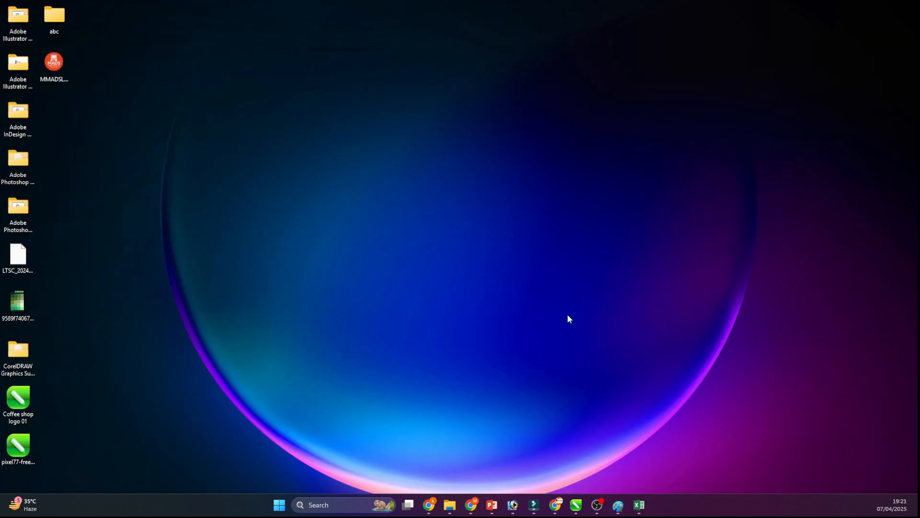
{"action": "right_click", "coordinate": [515, 113]}
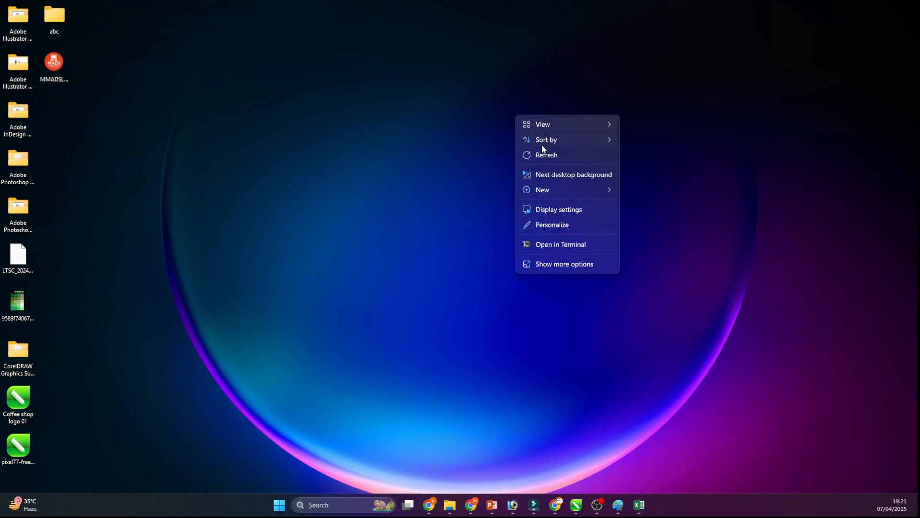
{"action": "mouse_move", "coordinate": [545, 192]}
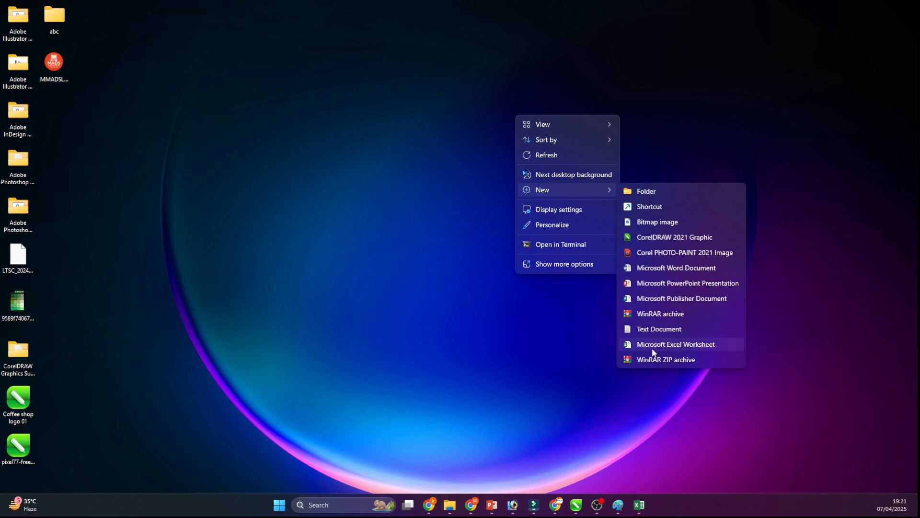
{"action": "left_click", "coordinate": [696, 345]}
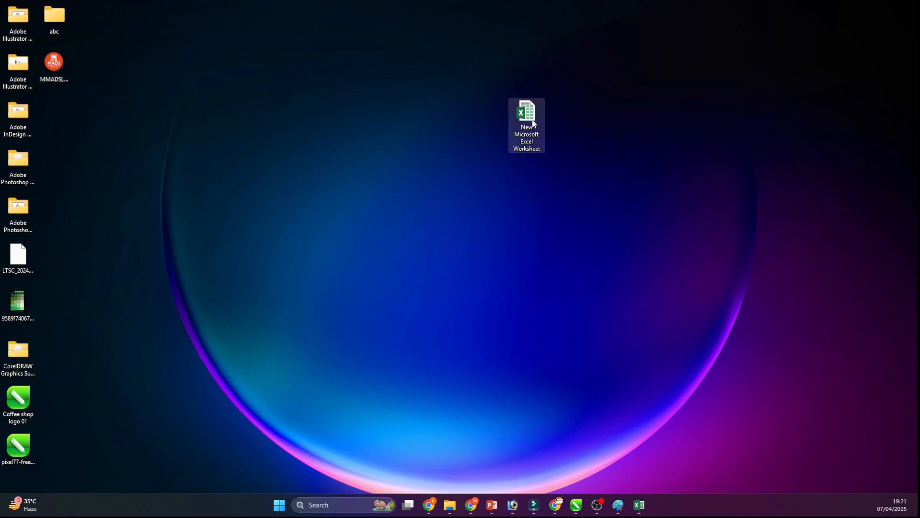
- Open the new worksheet file from the desktop, start a blank workbook in Excel, and close the workbook
{"action": "double_click", "coordinate": [533, 123]}
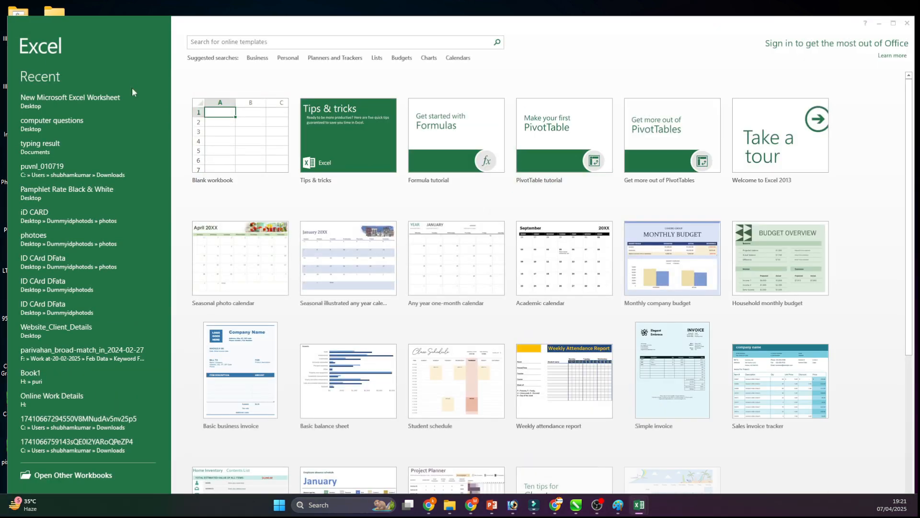
{"action": "left_click", "coordinate": [241, 147]}
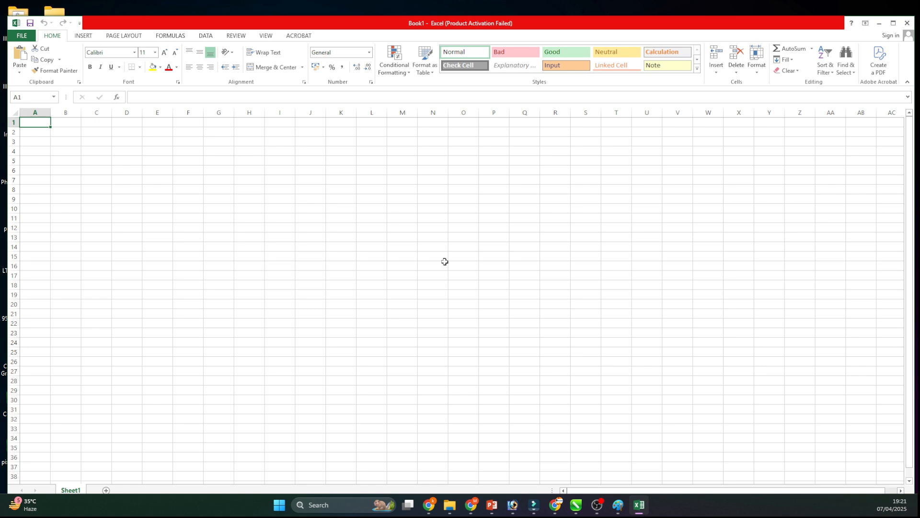
{"action": "left_click", "coordinate": [907, 23]}
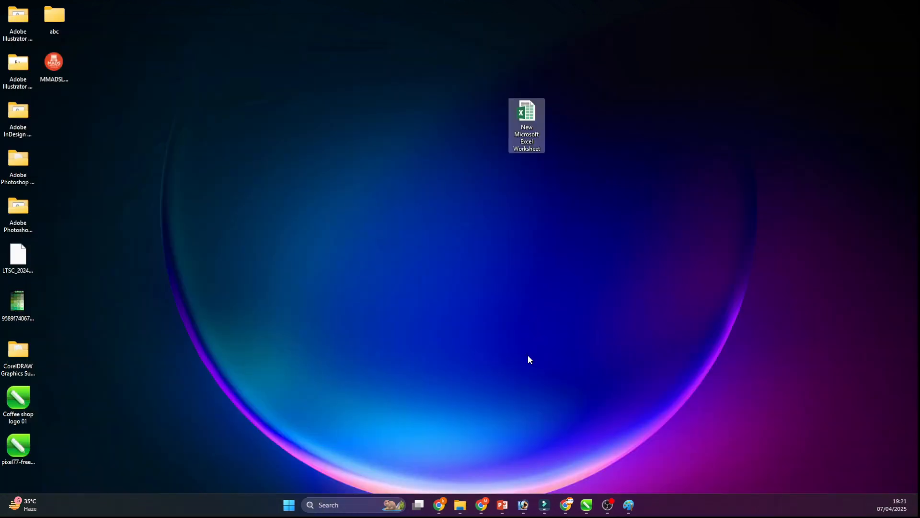
- Switch back to Paint, underline "Win + R" and handwrite "Excel" at the end of its line
{"action": "left_click", "coordinate": [630, 506]}
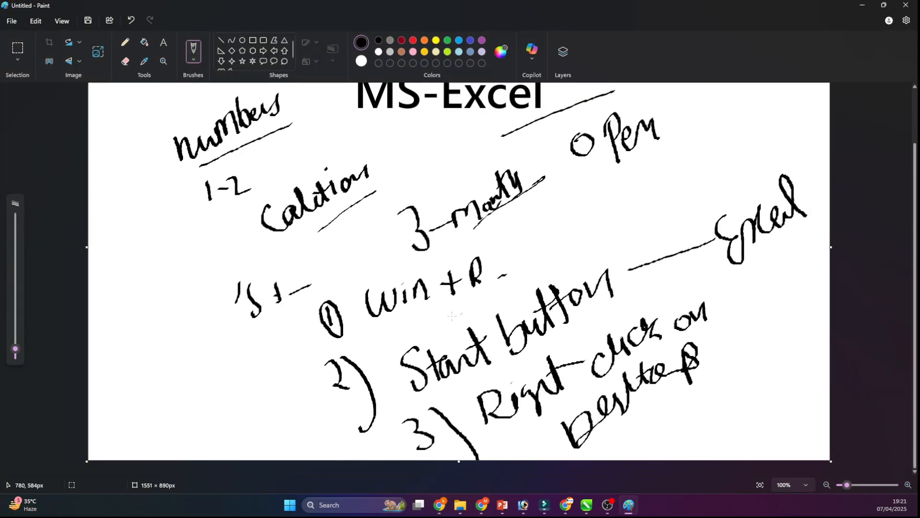
{"action": "mouse_move", "coordinate": [368, 319]}
{"action": "left_mouse_down"}
{"action": "mouse_move", "coordinate": [486, 288]}
{"action": "mouse_move", "coordinate": [564, 254]}
{"action": "left_mouse_up"}
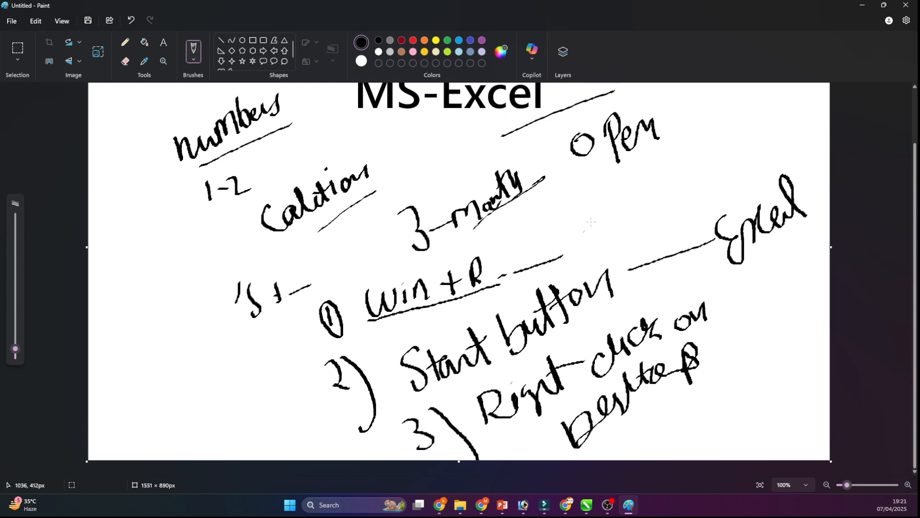
{"action": "mouse_move", "coordinate": [596, 209]}
{"action": "left_mouse_down"}
{"action": "mouse_move", "coordinate": [597, 242]}
{"action": "mouse_move", "coordinate": [629, 206]}
{"action": "mouse_move", "coordinate": [662, 200]}
{"action": "left_mouse_up"}
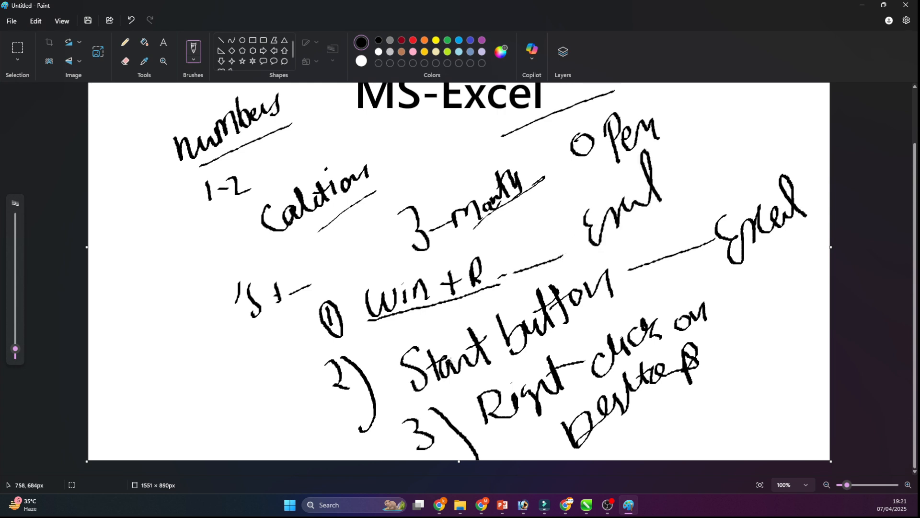
- Underline "Excel" in the second method and add a dash and a handwritten "MS-" note after "Desktop"
{"action": "left_click_drag", "start_coordinate": [725, 270], "coordinate": [832, 203]}
{"action": "left_click_drag", "start_coordinate": [711, 359], "coordinate": [755, 330]}
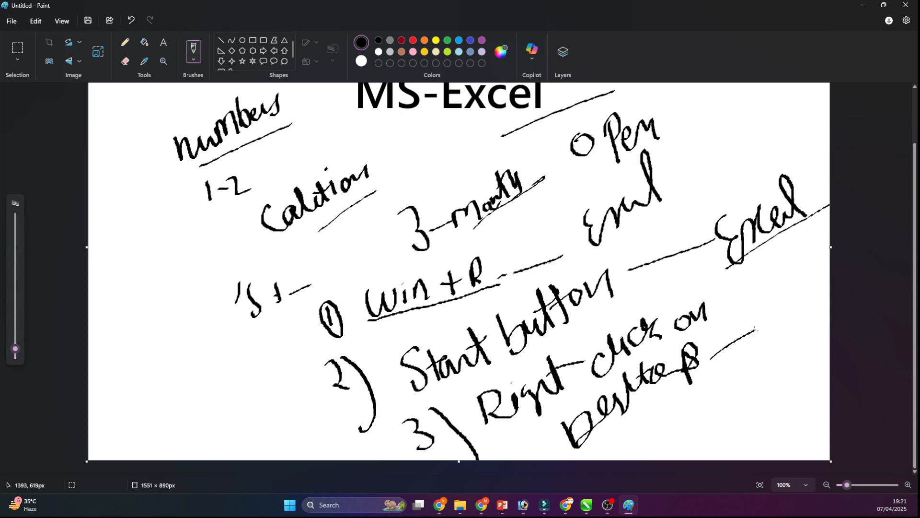
{"action": "mouse_move", "coordinate": [660, 427]}
{"action": "left_mouse_down"}
{"action": "mouse_move", "coordinate": [669, 450]}
{"action": "mouse_move", "coordinate": [689, 442]}
{"action": "mouse_move", "coordinate": [738, 386]}
{"action": "mouse_move", "coordinate": [807, 353]}
{"action": "mouse_move", "coordinate": [803, 364]}
{"action": "left_mouse_up"}
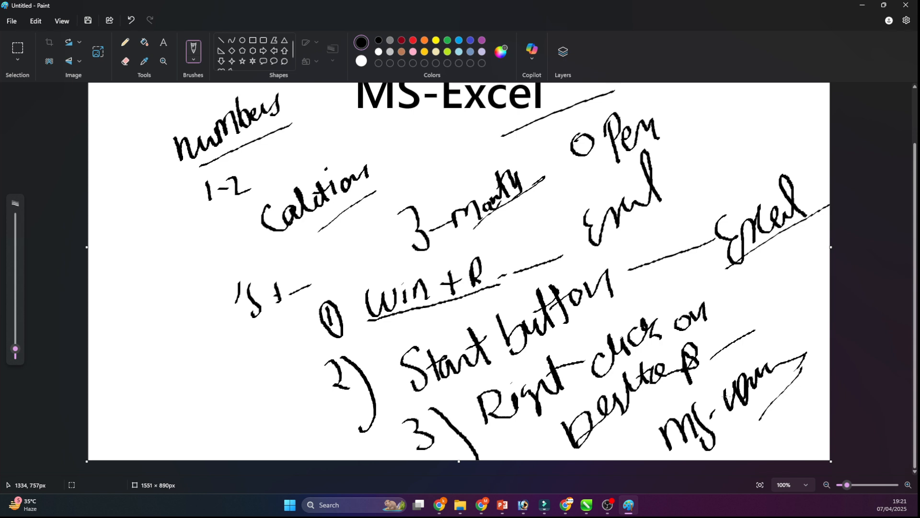
- Select the entire canvas and delete all the notes
{"action": "key", "text": "ctrl+a"}
{"action": "key", "text": "Delete"}
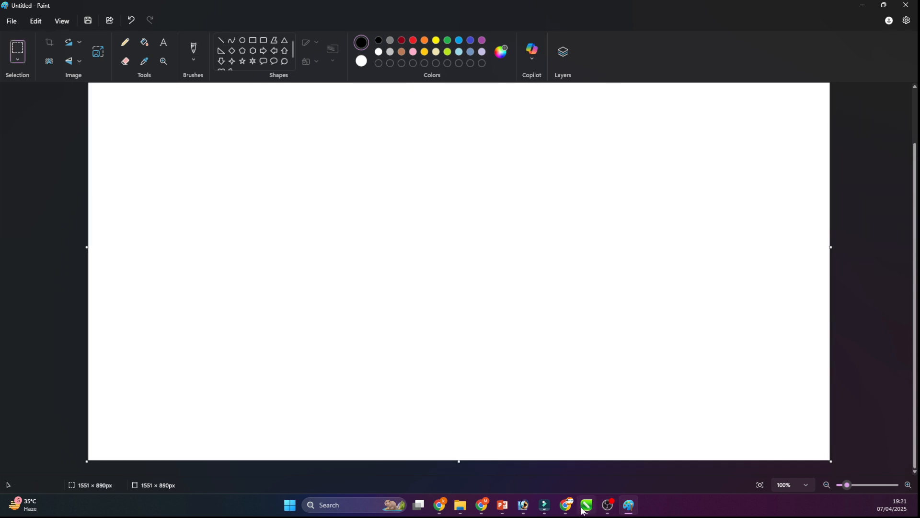
{"action": "left_click", "coordinate": [639, 288]}
- Launch Excel through the Windows Run dialog and create a blank workbook
{"action": "key", "text": "super+r"}
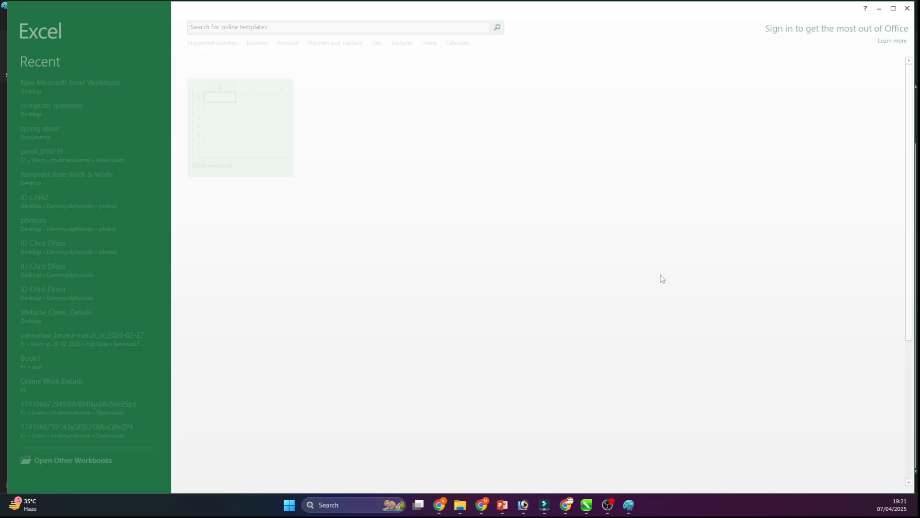
{"action": "left_click", "coordinate": [571, 149]}
{"action": "left_click", "coordinate": [239, 137]}
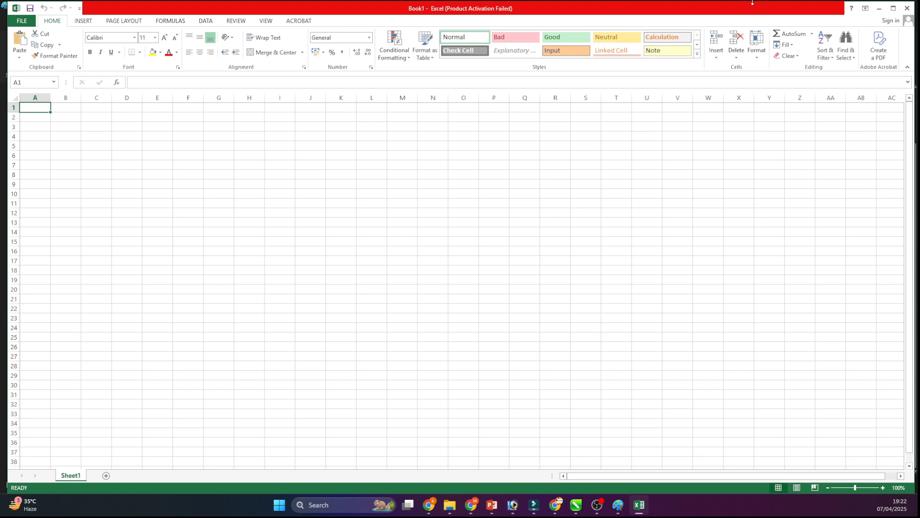
- Start screen annotation, mark the title bar with red and yellow lines, and label it "Title bar" with a yellow leader and black arrow
{"action": "key", "text": "ctrl+shift+3"}
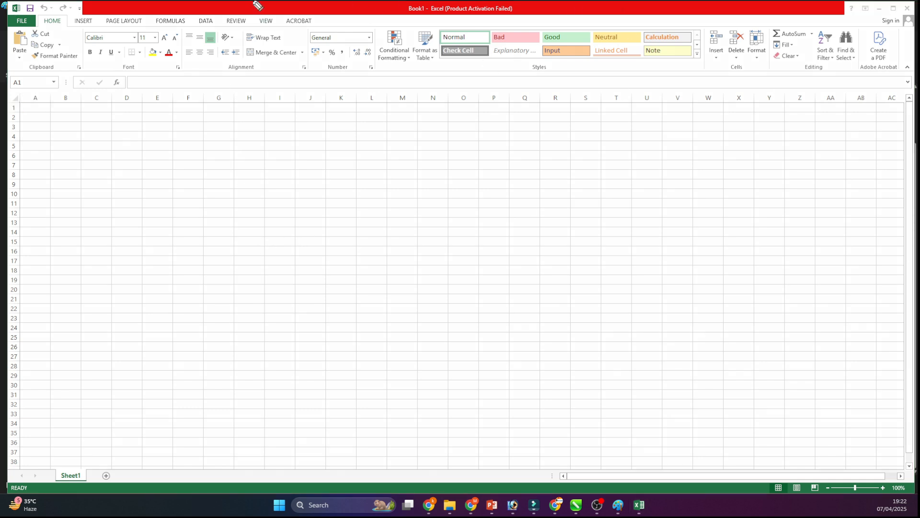
{"action": "left_click_drag", "start_coordinate": [18, 8], "coordinate": [774, 4]}
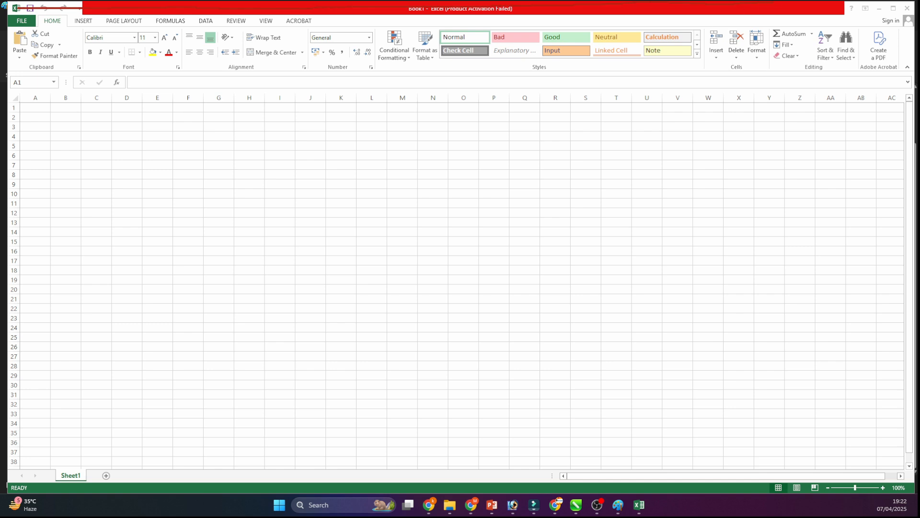
{"action": "key", "text": "y"}
{"action": "left_click_drag", "start_coordinate": [108, 9], "coordinate": [793, 3]}
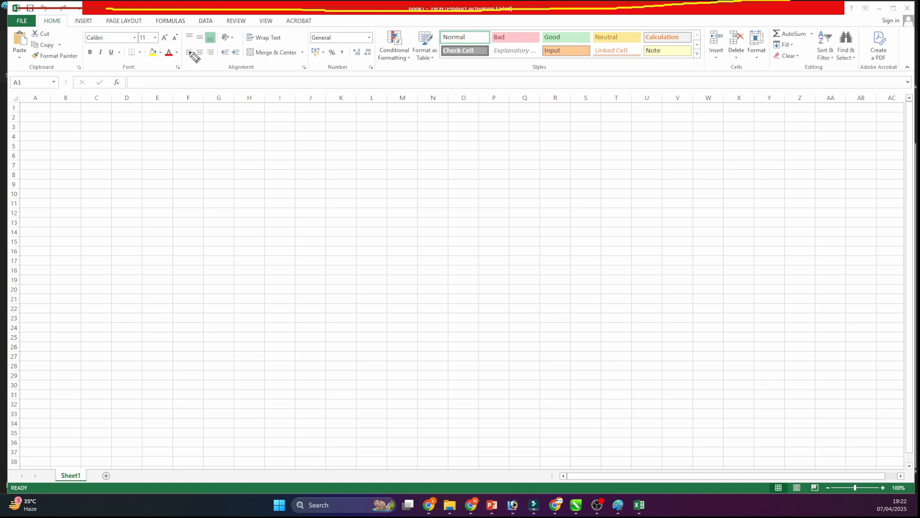
{"action": "mouse_move", "coordinate": [555, 6]}
{"action": "left_mouse_down"}
{"action": "mouse_move", "coordinate": [538, 184]}
{"action": "mouse_move", "coordinate": [544, 221]}
{"action": "mouse_move", "coordinate": [556, 214]}
{"action": "mouse_move", "coordinate": [557, 185]}
{"action": "mouse_move", "coordinate": [596, 191]}
{"action": "mouse_move", "coordinate": [602, 174]}
{"action": "mouse_move", "coordinate": [607, 189]}
{"action": "left_mouse_up"}
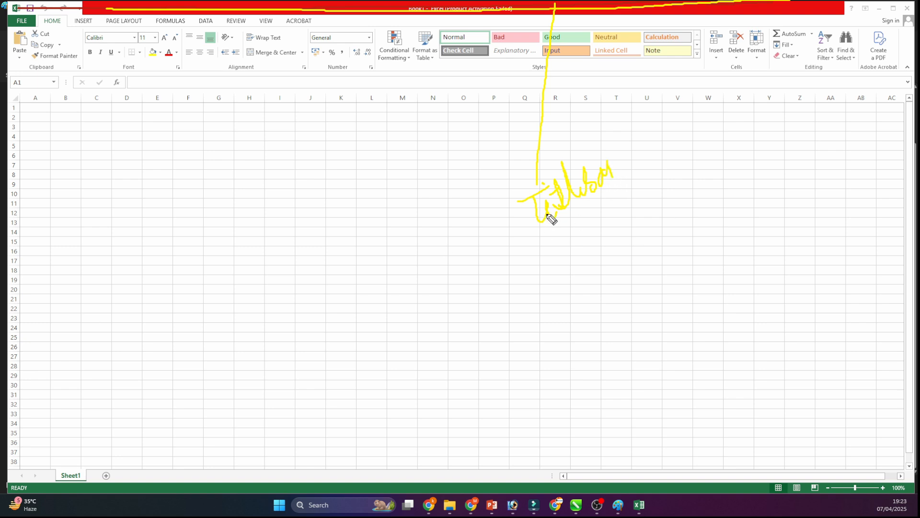
{"action": "mouse_move", "coordinate": [555, 10]}
{"action": "left_mouse_down"}
{"action": "mouse_move", "coordinate": [573, 196]}
{"action": "mouse_move", "coordinate": [585, 176]}
{"action": "left_mouse_up"}
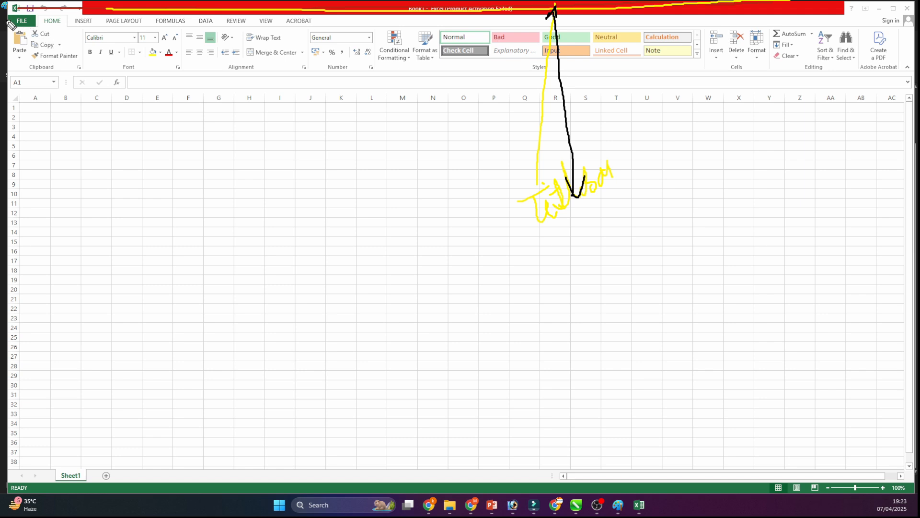
- Circle the row of tabs from FILE to ACROBAT in black and label it "Menu Bar" with an arrow
{"action": "mouse_move", "coordinate": [9, 16]}
{"action": "left_mouse_down"}
{"action": "mouse_move", "coordinate": [77, 6]}
{"action": "mouse_move", "coordinate": [326, 24]}
{"action": "mouse_move", "coordinate": [103, 41]}
{"action": "mouse_move", "coordinate": [7, 23]}
{"action": "mouse_move", "coordinate": [43, 26]}
{"action": "mouse_move", "coordinate": [60, 16]}
{"action": "mouse_move", "coordinate": [307, 32]}
{"action": "mouse_move", "coordinate": [287, 48]}
{"action": "mouse_move", "coordinate": [288, 182]}
{"action": "left_mouse_up"}
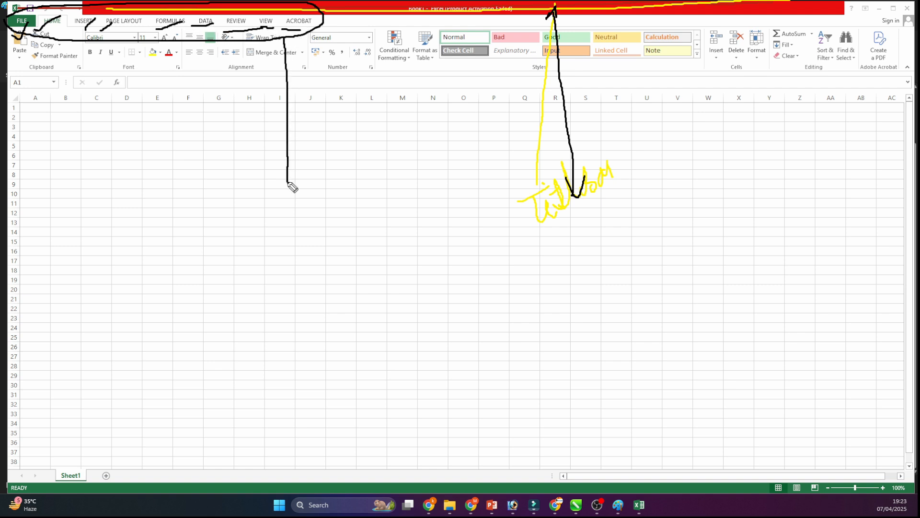
{"action": "left_click_drag", "start_coordinate": [268, 64], "coordinate": [306, 54]}
{"action": "mouse_move", "coordinate": [263, 206]}
{"action": "left_mouse_down"}
{"action": "mouse_move", "coordinate": [290, 222]}
{"action": "mouse_move", "coordinate": [349, 196]}
{"action": "mouse_move", "coordinate": [302, 232]}
{"action": "mouse_move", "coordinate": [329, 238]}
{"action": "mouse_move", "coordinate": [343, 230]}
{"action": "mouse_move", "coordinate": [347, 239]}
{"action": "left_mouse_up"}
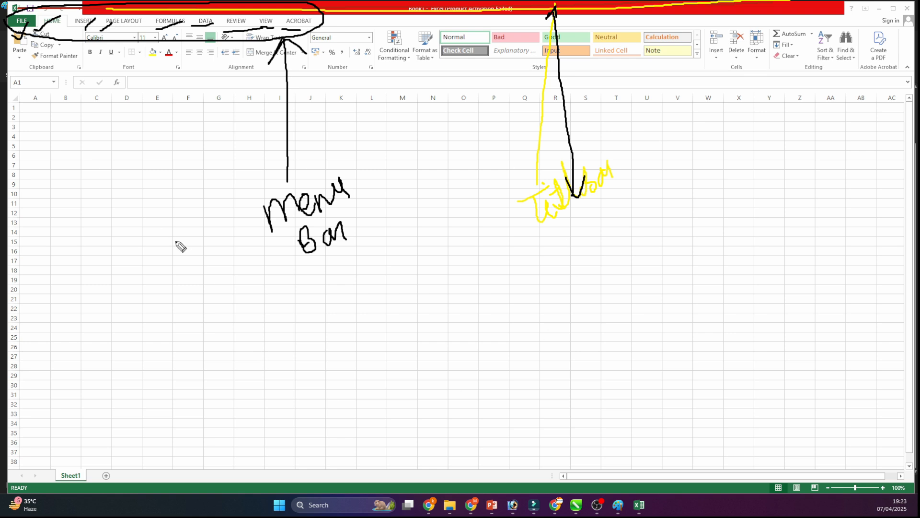
- Outline the whole ribbon, label it "Ribbon" with an arrow and underline, and clear the annotations
{"action": "mouse_move", "coordinate": [87, 82]}
{"action": "left_mouse_down"}
{"action": "mouse_move", "coordinate": [793, 75]}
{"action": "mouse_move", "coordinate": [911, 33]}
{"action": "mouse_move", "coordinate": [445, 24]}
{"action": "mouse_move", "coordinate": [23, 32]}
{"action": "mouse_move", "coordinate": [18, 76]}
{"action": "left_mouse_up"}
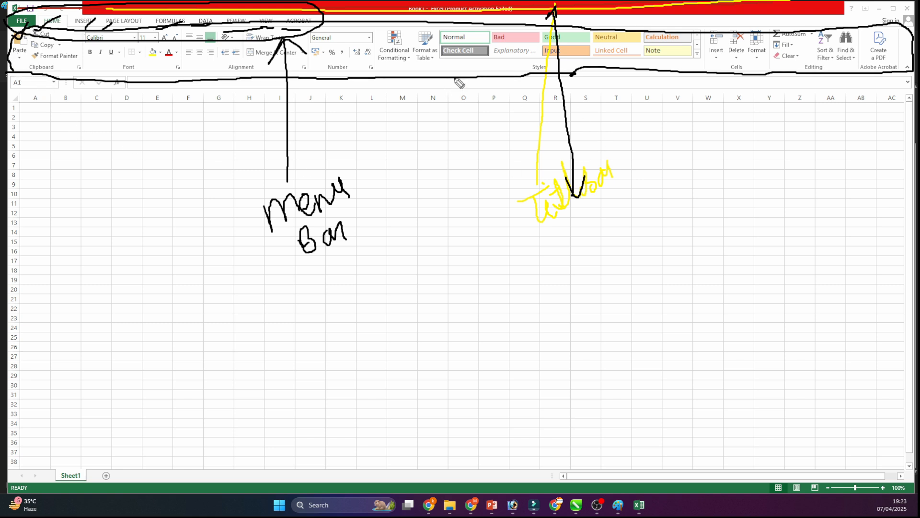
{"action": "left_click_drag", "start_coordinate": [455, 79], "coordinate": [467, 187]}
{"action": "left_click_drag", "start_coordinate": [455, 174], "coordinate": [468, 187]}
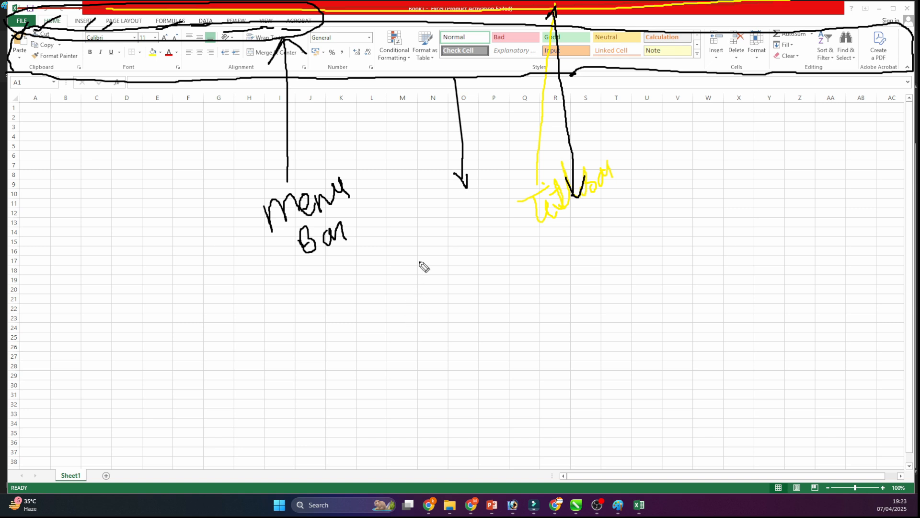
{"action": "mouse_move", "coordinate": [424, 249]}
{"action": "left_mouse_down"}
{"action": "mouse_move", "coordinate": [426, 282]}
{"action": "mouse_move", "coordinate": [456, 275]}
{"action": "mouse_move", "coordinate": [464, 243]}
{"action": "mouse_move", "coordinate": [487, 263]}
{"action": "left_mouse_up"}
{"action": "left_click_drag", "start_coordinate": [450, 289], "coordinate": [529, 257]}
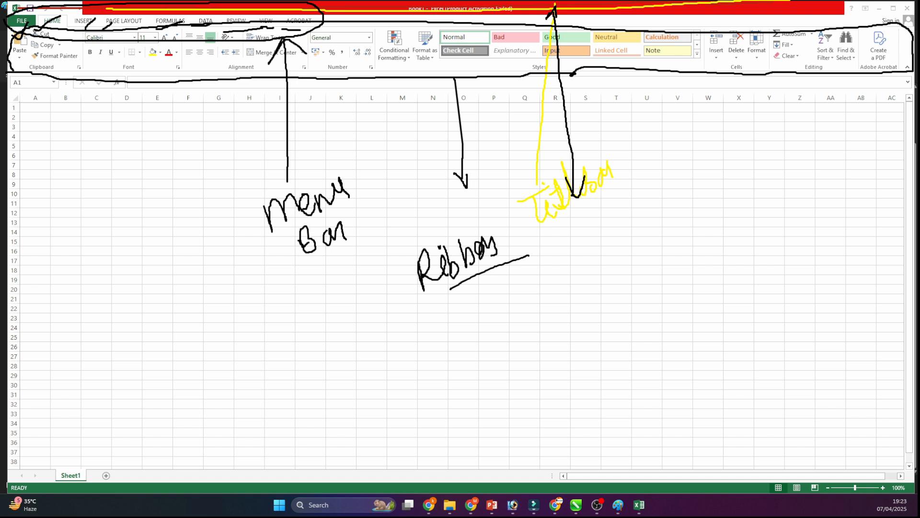
{"action": "key", "text": "Escape"}
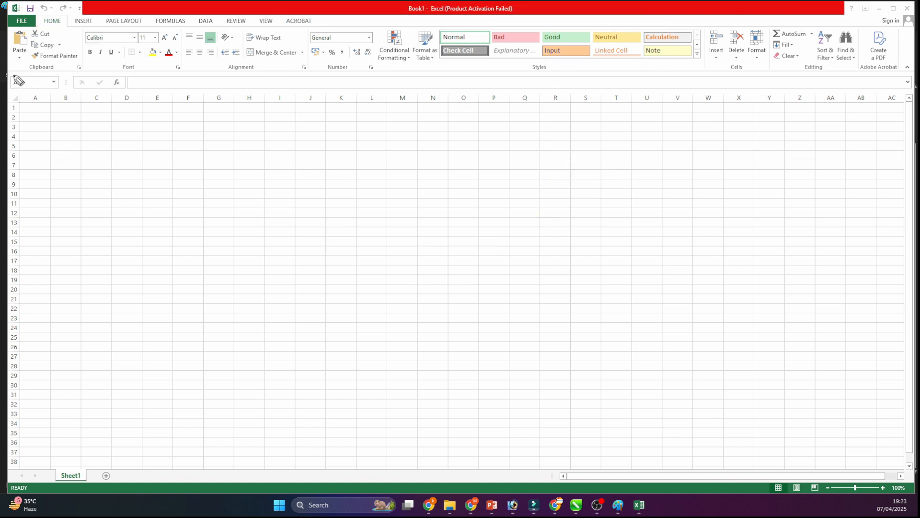
- Circle the ribbon sections from Clipboard to Editing one by one and label them with an underlined "Group"
{"action": "mouse_move", "coordinate": [48, 76]}
{"action": "left_mouse_down"}
{"action": "mouse_move", "coordinate": [86, 65]}
{"action": "mouse_move", "coordinate": [22, 8]}
{"action": "mouse_move", "coordinate": [51, 75]}
{"action": "mouse_move", "coordinate": [181, 39]}
{"action": "mouse_move", "coordinate": [110, 95]}
{"action": "left_mouse_up"}
{"action": "mouse_move", "coordinate": [178, 80]}
{"action": "left_mouse_down"}
{"action": "mouse_move", "coordinate": [229, 14]}
{"action": "mouse_move", "coordinate": [254, 88]}
{"action": "left_mouse_up"}
{"action": "mouse_move", "coordinate": [311, 86]}
{"action": "left_mouse_down"}
{"action": "mouse_move", "coordinate": [389, 65]}
{"action": "mouse_move", "coordinate": [348, 94]}
{"action": "left_mouse_up"}
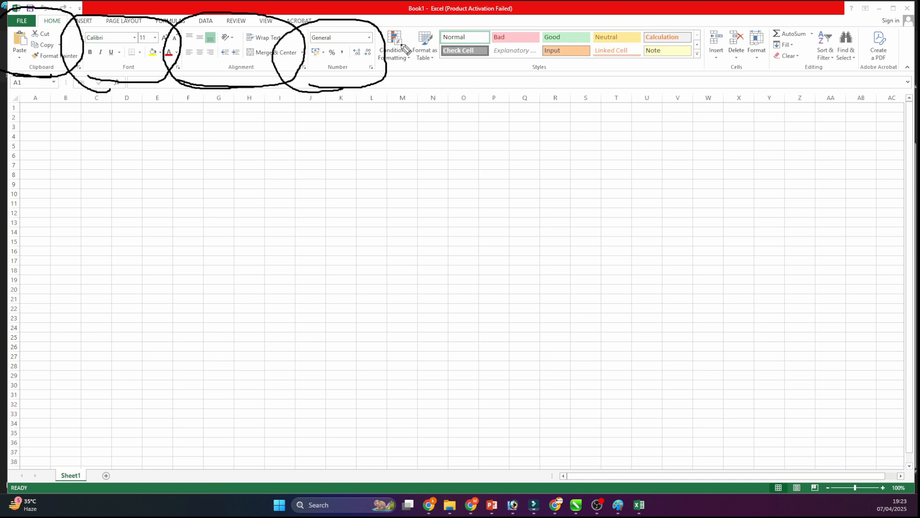
{"action": "mouse_move", "coordinate": [379, 22]}
{"action": "left_mouse_down"}
{"action": "mouse_move", "coordinate": [475, 92]}
{"action": "mouse_move", "coordinate": [674, 49]}
{"action": "mouse_move", "coordinate": [530, 25]}
{"action": "mouse_move", "coordinate": [372, 19]}
{"action": "left_mouse_up"}
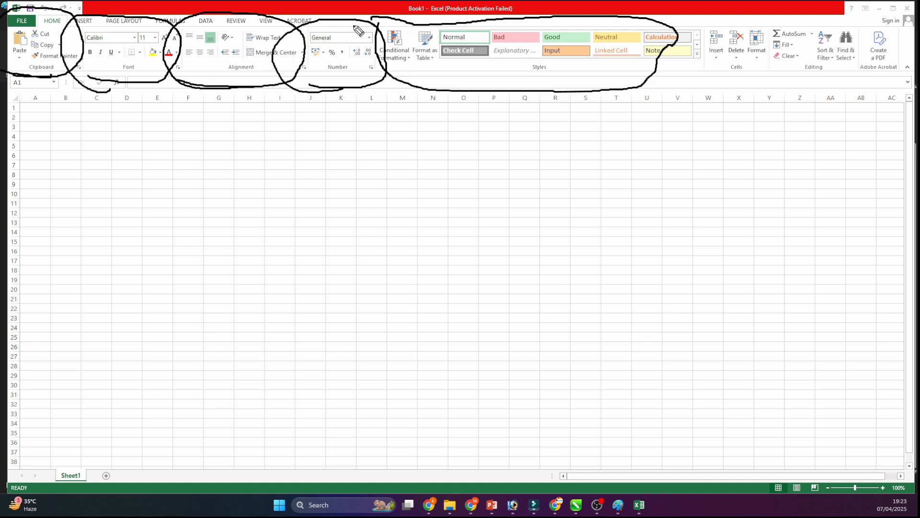
{"action": "mouse_move", "coordinate": [690, 23]}
{"action": "left_mouse_down"}
{"action": "mouse_move", "coordinate": [737, 89]}
{"action": "mouse_move", "coordinate": [662, 43]}
{"action": "mouse_move", "coordinate": [665, 63]}
{"action": "left_mouse_up"}
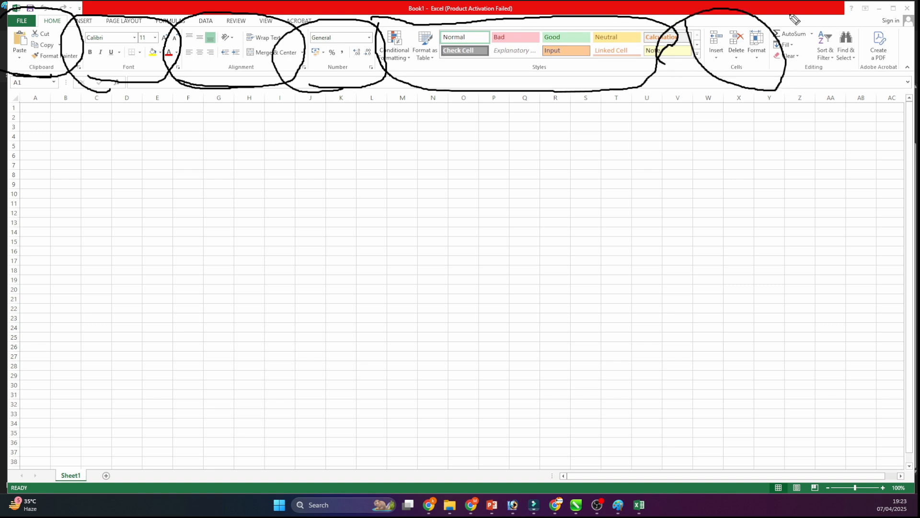
{"action": "mouse_move", "coordinate": [784, 14]}
{"action": "left_mouse_down"}
{"action": "mouse_move", "coordinate": [850, 53]}
{"action": "mouse_move", "coordinate": [756, 14]}
{"action": "left_mouse_up"}
{"action": "mouse_move", "coordinate": [350, 86]}
{"action": "left_mouse_down"}
{"action": "mouse_move", "coordinate": [355, 166]}
{"action": "mouse_move", "coordinate": [369, 216]}
{"action": "mouse_move", "coordinate": [398, 200]}
{"action": "mouse_move", "coordinate": [425, 212]}
{"action": "mouse_move", "coordinate": [398, 218]}
{"action": "mouse_move", "coordinate": [535, 171]}
{"action": "left_mouse_up"}
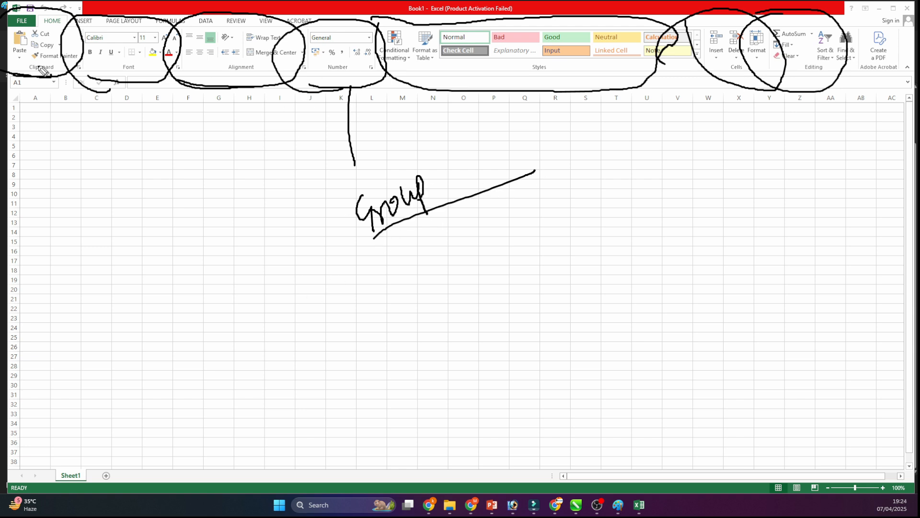
- Circle individual Font and Alignment commands, label them "Function", undo the last two strokes and clear the annotations
{"action": "mouse_move", "coordinate": [95, 50]}
{"action": "left_mouse_down"}
{"action": "mouse_move", "coordinate": [86, 59]}
{"action": "mouse_move", "coordinate": [94, 45]}
{"action": "mouse_move", "coordinate": [97, 60]}
{"action": "mouse_move", "coordinate": [107, 47]}
{"action": "mouse_move", "coordinate": [116, 60]}
{"action": "mouse_move", "coordinate": [118, 48]}
{"action": "left_mouse_up"}
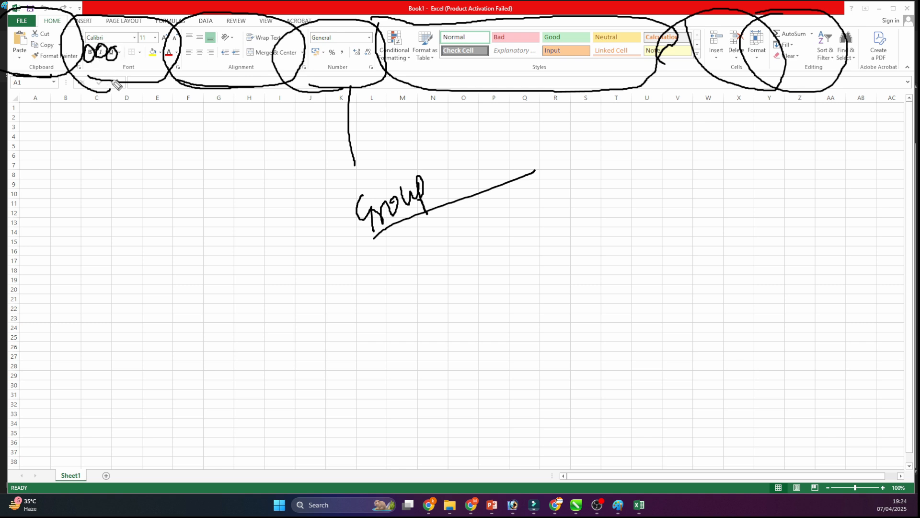
{"action": "mouse_move", "coordinate": [200, 60]}
{"action": "left_mouse_down"}
{"action": "mouse_move", "coordinate": [191, 44]}
{"action": "mouse_move", "coordinate": [178, 163]}
{"action": "left_mouse_up"}
{"action": "left_click_drag", "start_coordinate": [146, 195], "coordinate": [150, 249]}
{"action": "mouse_move", "coordinate": [154, 215]}
{"action": "left_mouse_down"}
{"action": "mouse_move", "coordinate": [208, 208]}
{"action": "mouse_move", "coordinate": [232, 179]}
{"action": "mouse_move", "coordinate": [233, 192]}
{"action": "left_mouse_up"}
{"action": "left_click_drag", "start_coordinate": [183, 242], "coordinate": [302, 182]}
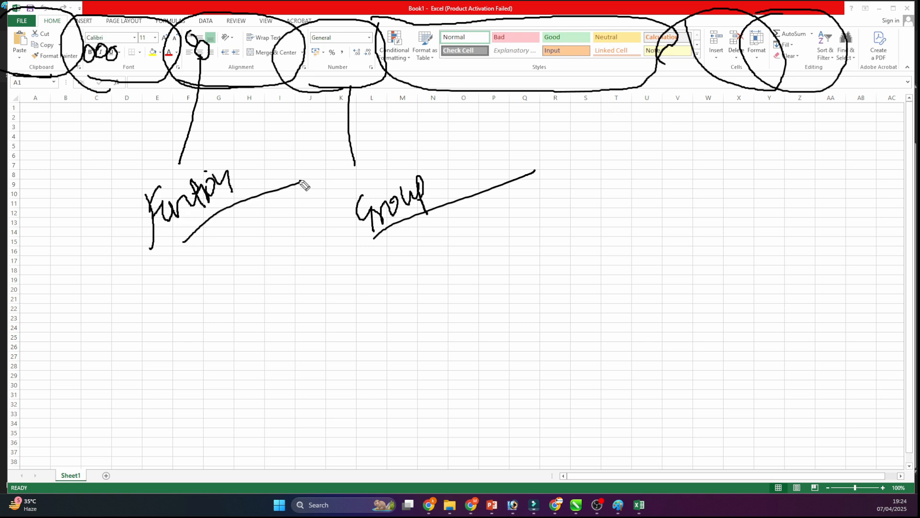
{"action": "key", "text": "ctrl+z"}
{"action": "key", "text": "ctrl+z"}
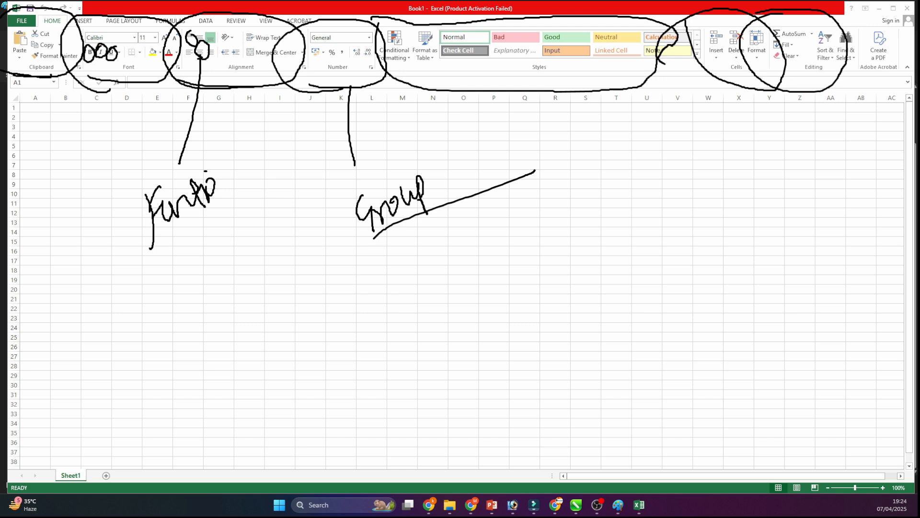
{"action": "key", "text": "Escape"}
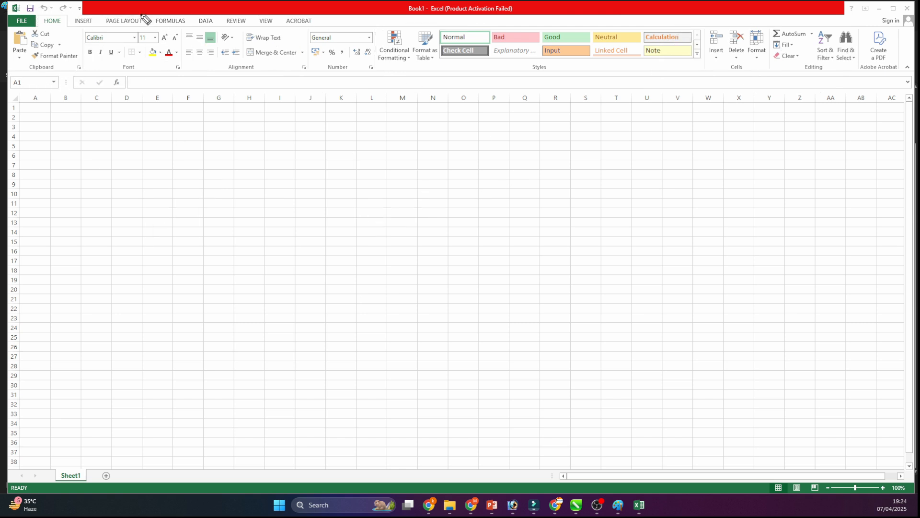
- Mark the title bar, the FILE tab, and the Clipboard and Font groups with black pen strokes as a recap
{"action": "left_click_drag", "start_coordinate": [142, 9], "coordinate": [189, 5]}
{"action": "left_click_drag", "start_coordinate": [9, 28], "coordinate": [39, 7]}
{"action": "mouse_move", "coordinate": [82, 32]}
{"action": "left_mouse_down"}
{"action": "mouse_move", "coordinate": [34, 70]}
{"action": "mouse_move", "coordinate": [1, 72]}
{"action": "left_mouse_up"}
{"action": "mouse_move", "coordinate": [69, 71]}
{"action": "left_mouse_down"}
{"action": "mouse_move", "coordinate": [222, 68]}
{"action": "mouse_move", "coordinate": [182, 29]}
{"action": "left_mouse_up"}
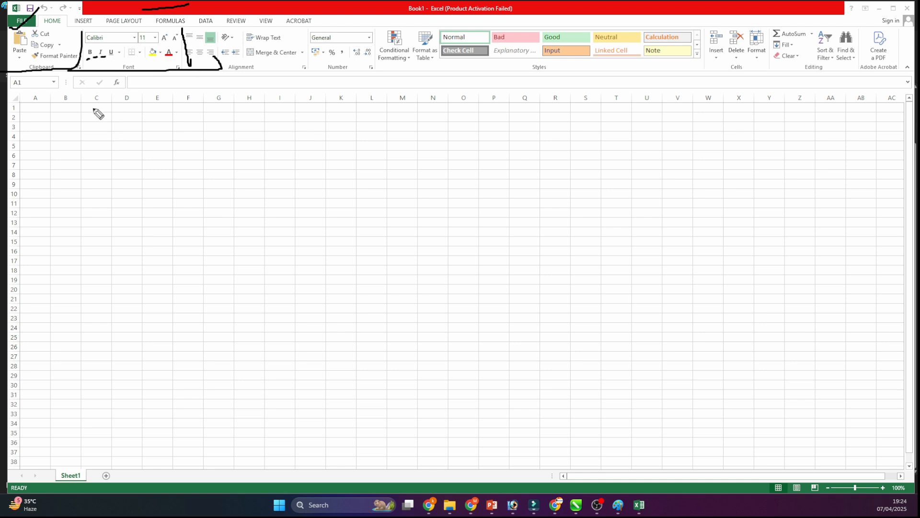
- Circle the cell reference box above column A and label it "Name box" with a leader line
{"action": "mouse_move", "coordinate": [67, 71]}
{"action": "left_mouse_down"}
{"action": "mouse_move", "coordinate": [47, 114]}
{"action": "mouse_move", "coordinate": [1, 98]}
{"action": "mouse_move", "coordinate": [63, 77]}
{"action": "mouse_move", "coordinate": [61, 84]}
{"action": "left_mouse_up"}
{"action": "left_click_drag", "start_coordinate": [55, 103], "coordinate": [88, 156]}
{"action": "mouse_move", "coordinate": [65, 189]}
{"action": "left_mouse_down"}
{"action": "mouse_move", "coordinate": [82, 218]}
{"action": "mouse_move", "coordinate": [141, 197]}
{"action": "mouse_move", "coordinate": [142, 235]}
{"action": "mouse_move", "coordinate": [175, 214]}
{"action": "mouse_move", "coordinate": [138, 229]}
{"action": "left_mouse_up"}
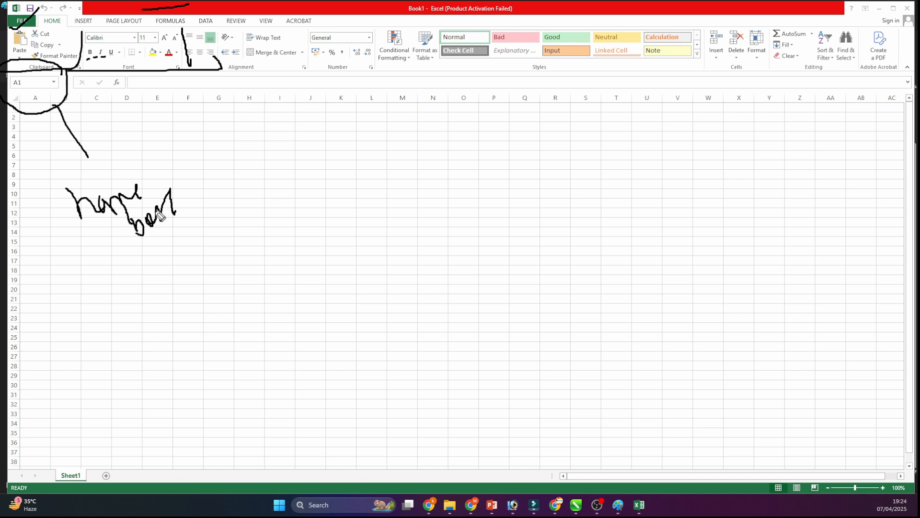
- Outline the formula bar, label it with an underlined "Formula bar", and clear the annotations
{"action": "mouse_move", "coordinate": [67, 95]}
{"action": "left_mouse_down"}
{"action": "mouse_move", "coordinate": [70, 73]}
{"action": "mouse_move", "coordinate": [95, 72]}
{"action": "mouse_move", "coordinate": [463, 73]}
{"action": "mouse_move", "coordinate": [858, 56]}
{"action": "mouse_move", "coordinate": [753, 119]}
{"action": "mouse_move", "coordinate": [184, 107]}
{"action": "mouse_move", "coordinate": [70, 91]}
{"action": "left_mouse_up"}
{"action": "mouse_move", "coordinate": [313, 90]}
{"action": "left_mouse_down"}
{"action": "mouse_move", "coordinate": [318, 182]}
{"action": "mouse_move", "coordinate": [339, 191]}
{"action": "mouse_move", "coordinate": [342, 214]}
{"action": "mouse_move", "coordinate": [404, 185]}
{"action": "mouse_move", "coordinate": [390, 240]}
{"action": "mouse_move", "coordinate": [404, 212]}
{"action": "mouse_move", "coordinate": [382, 259]}
{"action": "mouse_move", "coordinate": [459, 216]}
{"action": "left_mouse_up"}
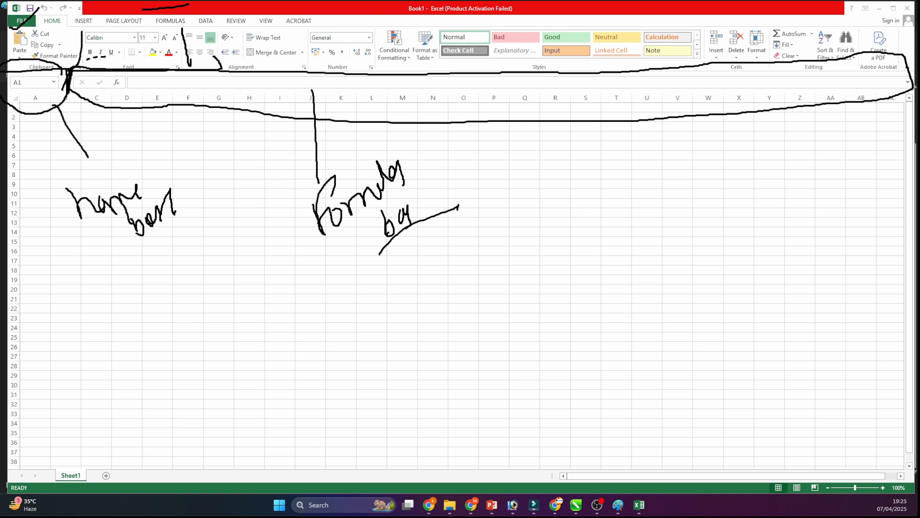
{"action": "key", "text": "Escape"}
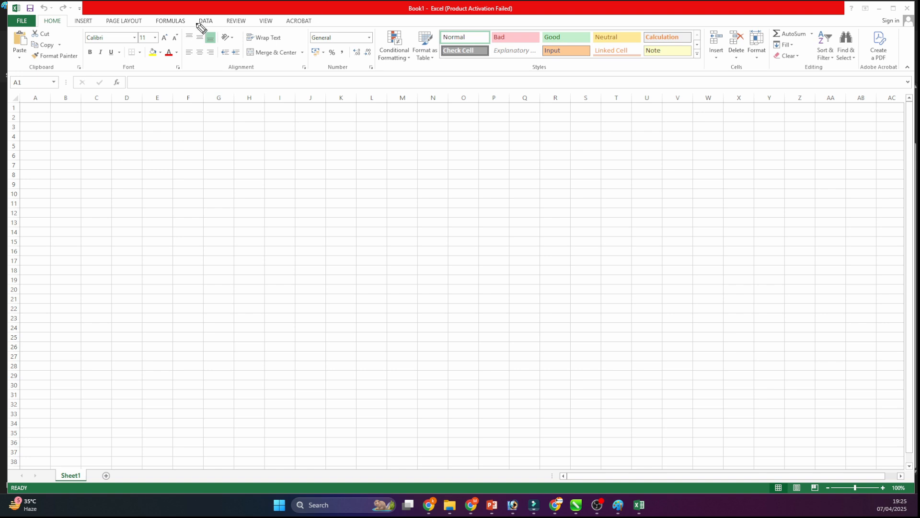
- Mark several worksheet cells in pink, outline one around F5, and label it with an underlined "Cell"
{"action": "left_click", "coordinate": [36, 88]}
{"action": "left_click", "coordinate": [208, 82]}
{"action": "left_click_drag", "start_coordinate": [35, 108], "coordinate": [79, 117]}
{"action": "left_click_drag", "start_coordinate": [124, 110], "coordinate": [126, 109]}
{"action": "mouse_move", "coordinate": [175, 141]}
{"action": "left_mouse_down"}
{"action": "mouse_move", "coordinate": [204, 144]}
{"action": "mouse_move", "coordinate": [183, 154]}
{"action": "mouse_move", "coordinate": [245, 152]}
{"action": "mouse_move", "coordinate": [270, 140]}
{"action": "mouse_move", "coordinate": [293, 153]}
{"action": "left_mouse_up"}
{"action": "left_click_drag", "start_coordinate": [253, 178], "coordinate": [381, 139]}
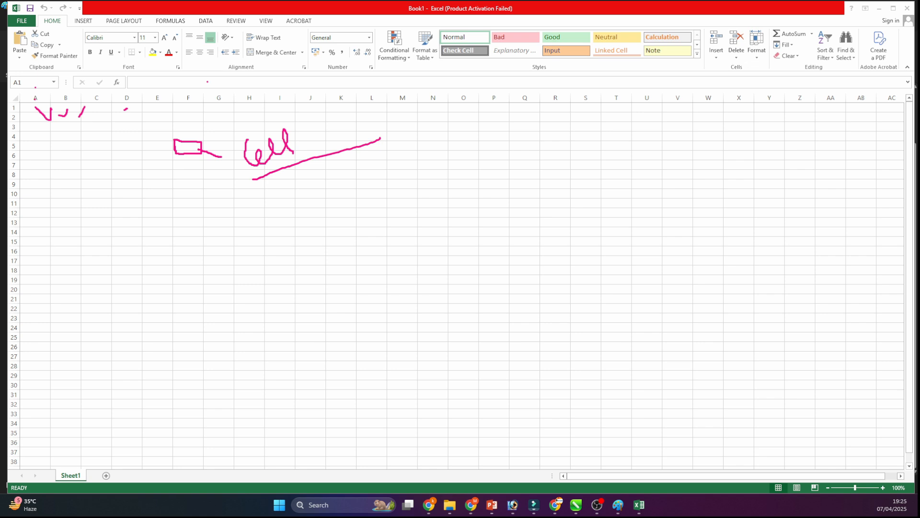
- Select cell L6 outside annotation mode, resume annotating, and draw a cell rectangle labelled with an underlined "Active"
{"action": "key", "text": "Escape"}
{"action": "left_click", "coordinate": [371, 157]}
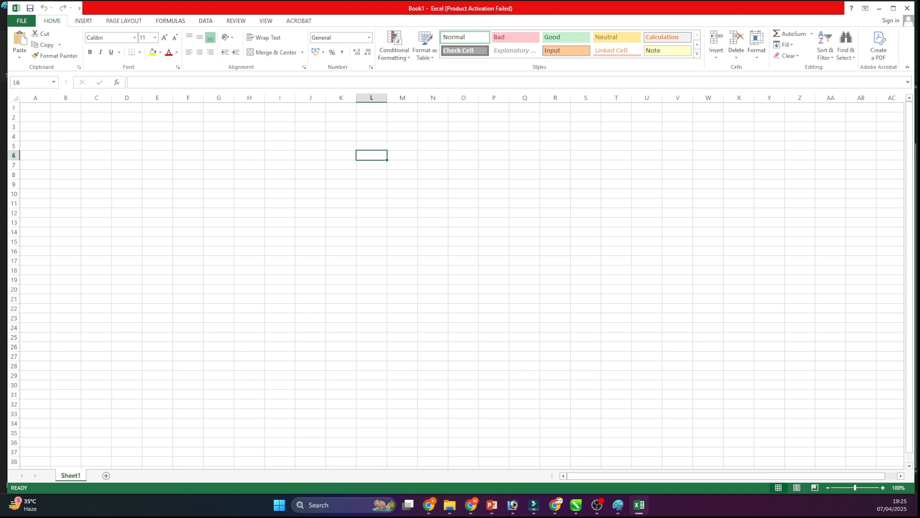
{"action": "key", "text": "super"}
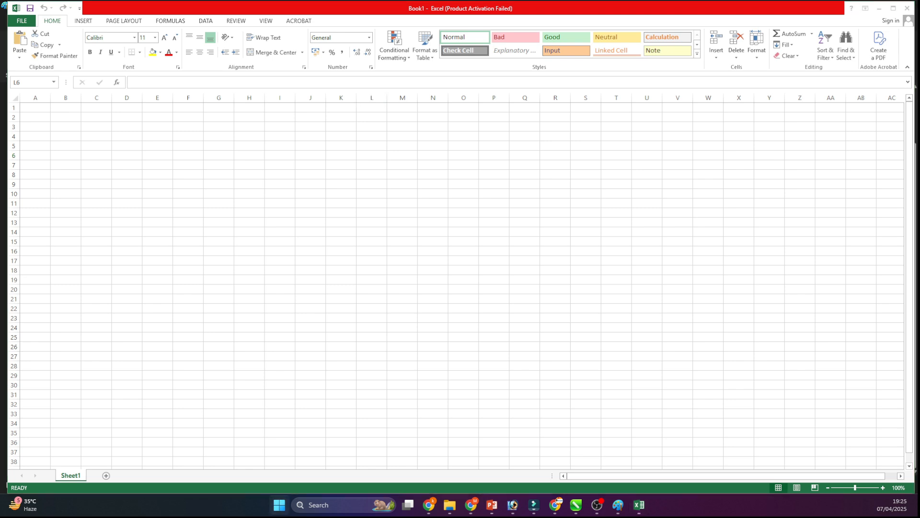
{"action": "mouse_move", "coordinate": [406, 175]}
{"action": "left_mouse_down"}
{"action": "mouse_move", "coordinate": [448, 199]}
{"action": "mouse_move", "coordinate": [430, 249]}
{"action": "mouse_move", "coordinate": [460, 248]}
{"action": "mouse_move", "coordinate": [467, 222]}
{"action": "mouse_move", "coordinate": [484, 213]}
{"action": "mouse_move", "coordinate": [492, 222]}
{"action": "left_mouse_up"}
{"action": "left_click_drag", "start_coordinate": [443, 268], "coordinate": [540, 205]}
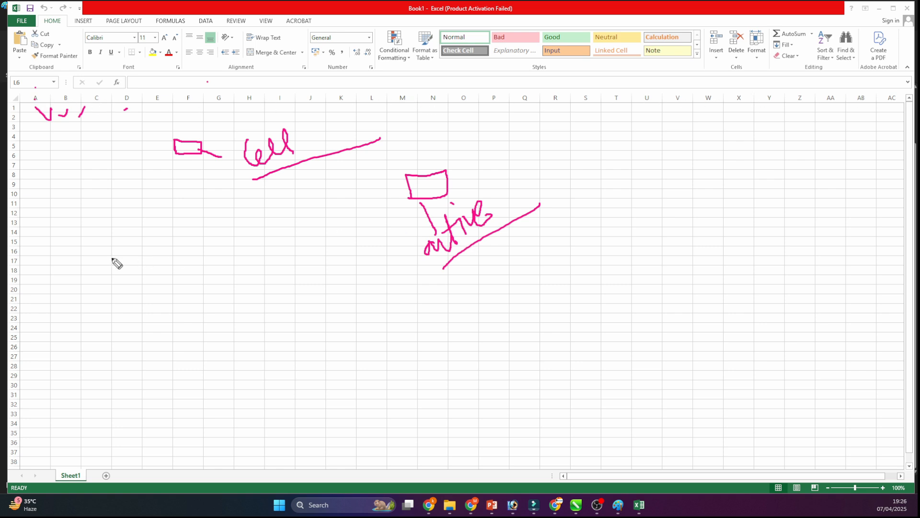
- Draw a long horizontal rectangle across rows 17 to 20 and label it "Row" with a leader line
{"action": "mouse_move", "coordinate": [113, 258]}
{"action": "left_mouse_down"}
{"action": "mouse_move", "coordinate": [667, 271]}
{"action": "mouse_move", "coordinate": [494, 294]}
{"action": "mouse_move", "coordinate": [137, 297]}
{"action": "mouse_move", "coordinate": [101, 281]}
{"action": "mouse_move", "coordinate": [121, 260]}
{"action": "mouse_move", "coordinate": [155, 259]}
{"action": "left_mouse_up"}
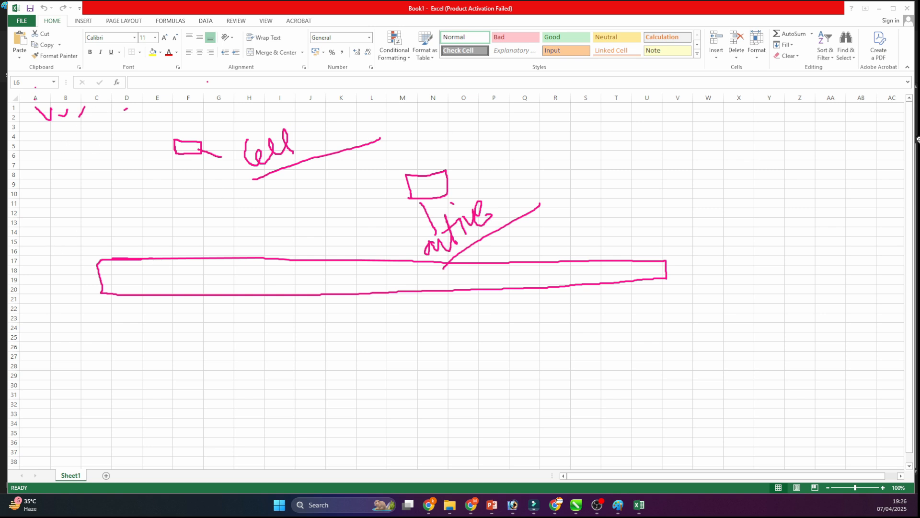
{"action": "left_click_drag", "start_coordinate": [695, 225], "coordinate": [645, 270]}
{"action": "mouse_move", "coordinate": [701, 197]}
{"action": "left_mouse_down"}
{"action": "mouse_move", "coordinate": [699, 214]}
{"action": "mouse_move", "coordinate": [714, 228]}
{"action": "left_mouse_up"}
{"action": "mouse_move", "coordinate": [728, 191]}
{"action": "left_mouse_down"}
{"action": "mouse_move", "coordinate": [752, 192]}
{"action": "mouse_move", "coordinate": [762, 165]}
{"action": "left_mouse_up"}
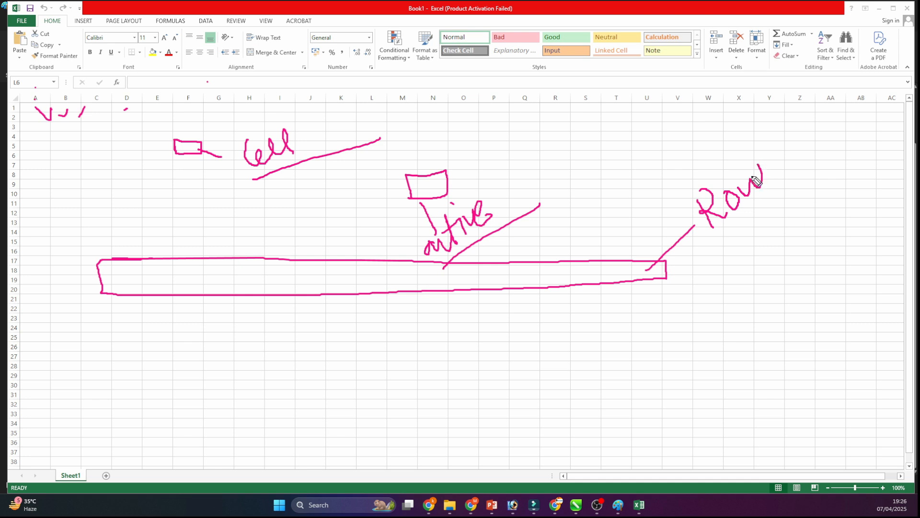
{"action": "left_click_drag", "start_coordinate": [49, 181], "coordinate": [54, 215]}
{"action": "left_click_drag", "start_coordinate": [65, 249], "coordinate": [70, 450]}
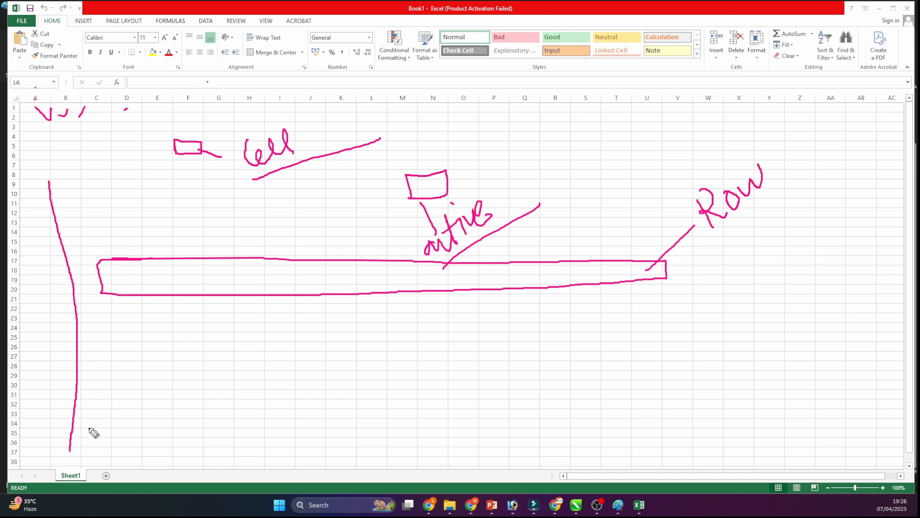
{"action": "key", "text": "ctrl+z"}
{"action": "key", "text": "ctrl+z"}
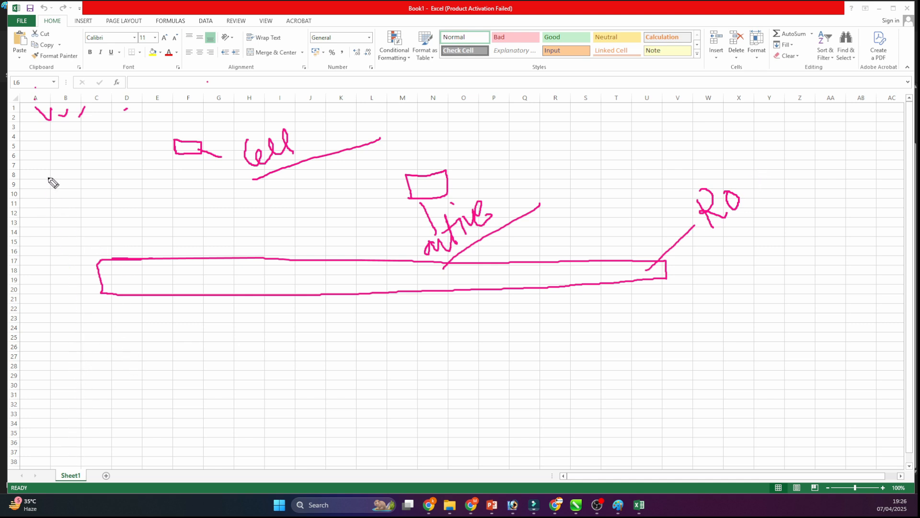
{"action": "mouse_move", "coordinate": [48, 177]}
{"action": "left_mouse_down"}
{"action": "mouse_move", "coordinate": [58, 347]}
{"action": "mouse_move", "coordinate": [83, 438]}
{"action": "mouse_move", "coordinate": [119, 191]}
{"action": "left_mouse_up"}
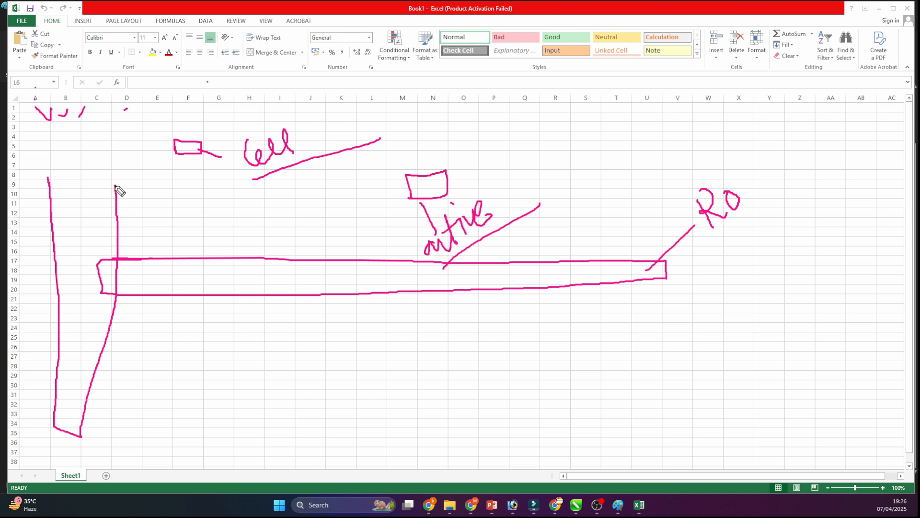
{"action": "key", "text": "ctrl+z"}
- Draw a tall rectangle over column B with an underlined "Column" label, and write an underlined "RC" below the row rectangle
{"action": "mouse_move", "coordinate": [45, 163]}
{"action": "left_mouse_down"}
{"action": "mouse_move", "coordinate": [92, 157]}
{"action": "mouse_move", "coordinate": [50, 192]}
{"action": "mouse_move", "coordinate": [58, 388]}
{"action": "mouse_move", "coordinate": [81, 415]}
{"action": "left_mouse_up"}
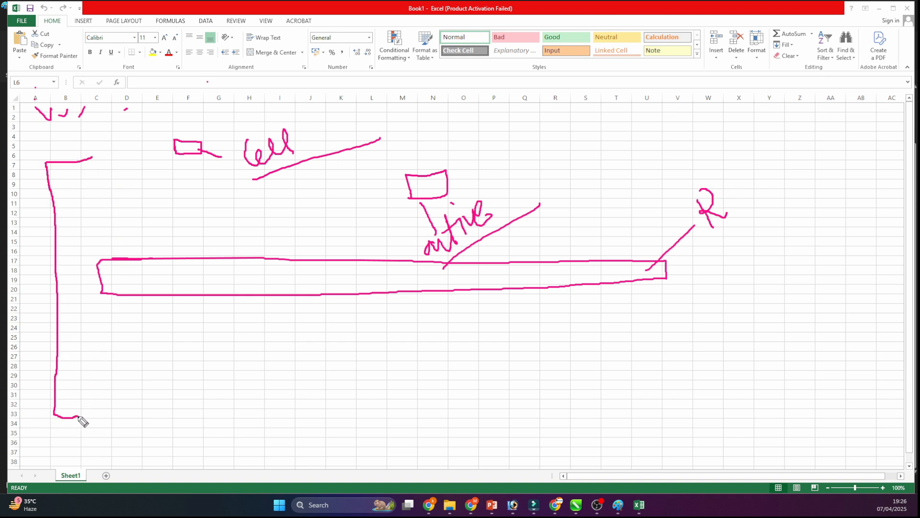
{"action": "left_click_drag", "start_coordinate": [88, 157], "coordinate": [87, 181]}
{"action": "mouse_move", "coordinate": [87, 230]}
{"action": "left_mouse_down"}
{"action": "mouse_move", "coordinate": [93, 410]}
{"action": "mouse_move", "coordinate": [84, 416]}
{"action": "left_mouse_up"}
{"action": "left_click_drag", "start_coordinate": [74, 230], "coordinate": [121, 203]}
{"action": "mouse_move", "coordinate": [130, 199]}
{"action": "left_mouse_down"}
{"action": "mouse_move", "coordinate": [177, 199]}
{"action": "mouse_move", "coordinate": [190, 177]}
{"action": "left_mouse_up"}
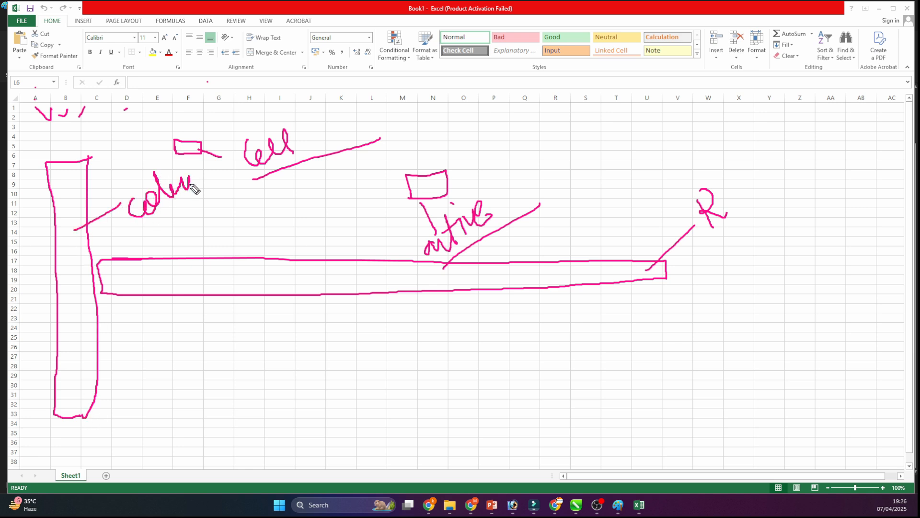
{"action": "left_click_drag", "start_coordinate": [157, 214], "coordinate": [241, 178]}
{"action": "mouse_move", "coordinate": [185, 325]}
{"action": "left_mouse_down"}
{"action": "mouse_move", "coordinate": [189, 370]}
{"action": "mouse_move", "coordinate": [223, 328]}
{"action": "mouse_move", "coordinate": [227, 343]}
{"action": "left_mouse_up"}
{"action": "left_click_drag", "start_coordinate": [183, 382], "coordinate": [282, 342]}
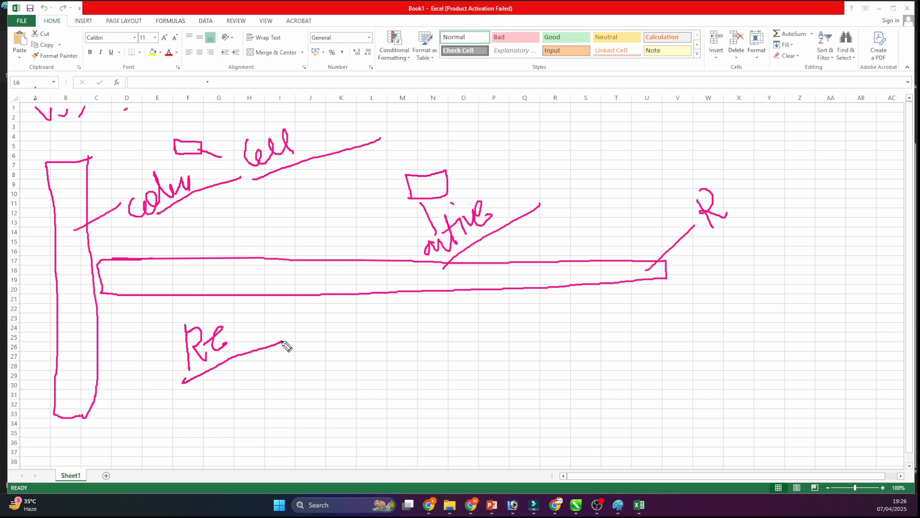
- Expand the "RC" note with leader lines to a handwritten "Row" and an underlined "Column"
{"action": "left_click_drag", "start_coordinate": [202, 373], "coordinate": [202, 394]}
{"action": "mouse_move", "coordinate": [157, 420]}
{"action": "left_mouse_down"}
{"action": "mouse_move", "coordinate": [153, 451]}
{"action": "mouse_move", "coordinate": [176, 447]}
{"action": "mouse_move", "coordinate": [200, 407]}
{"action": "left_mouse_up"}
{"action": "left_click_drag", "start_coordinate": [231, 354], "coordinate": [280, 384]}
{"action": "mouse_move", "coordinate": [274, 418]}
{"action": "left_mouse_down"}
{"action": "mouse_move", "coordinate": [287, 430]}
{"action": "mouse_move", "coordinate": [346, 366]}
{"action": "left_mouse_up"}
{"action": "left_click_drag", "start_coordinate": [322, 422], "coordinate": [466, 354]}
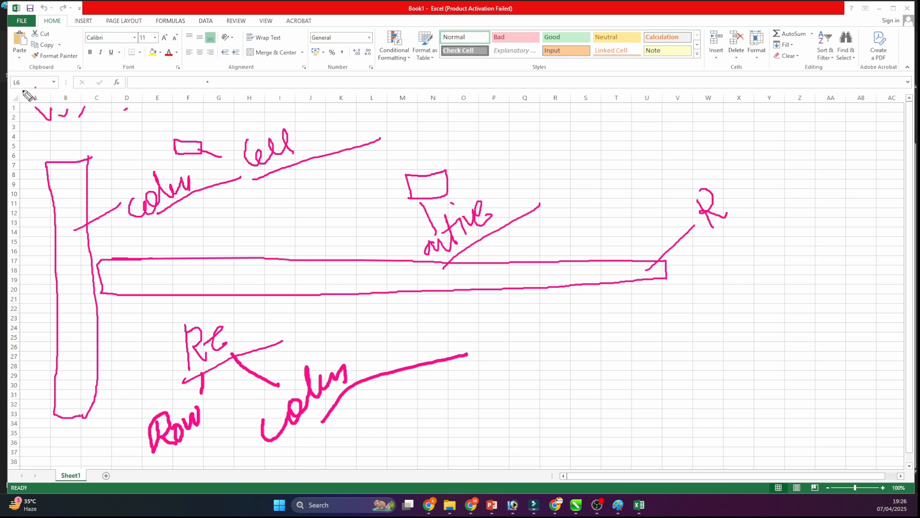
- Circle the L6 reference in the Name Box, then clear all annotations and leave annotation mode
{"action": "left_click_drag", "start_coordinate": [19, 91], "coordinate": [23, 89]}
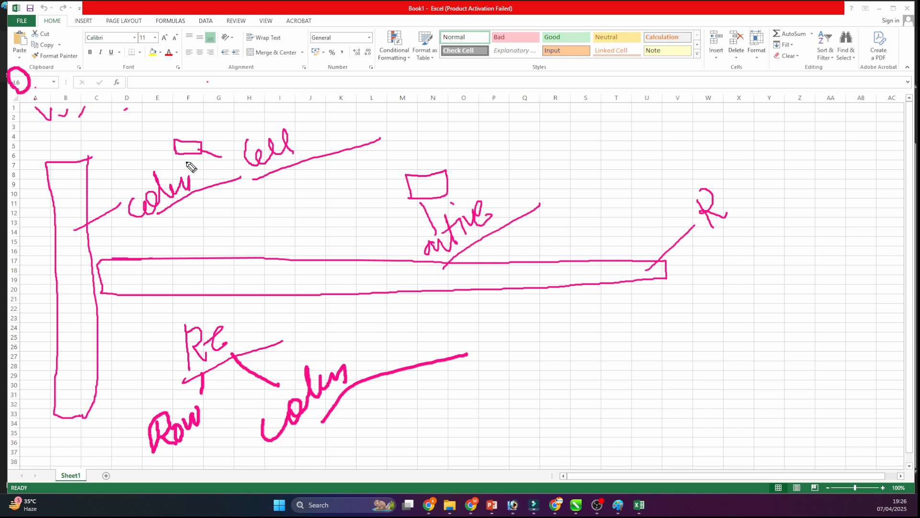
{"action": "key", "text": "ctrl+z"}
{"action": "key", "text": "Escape"}
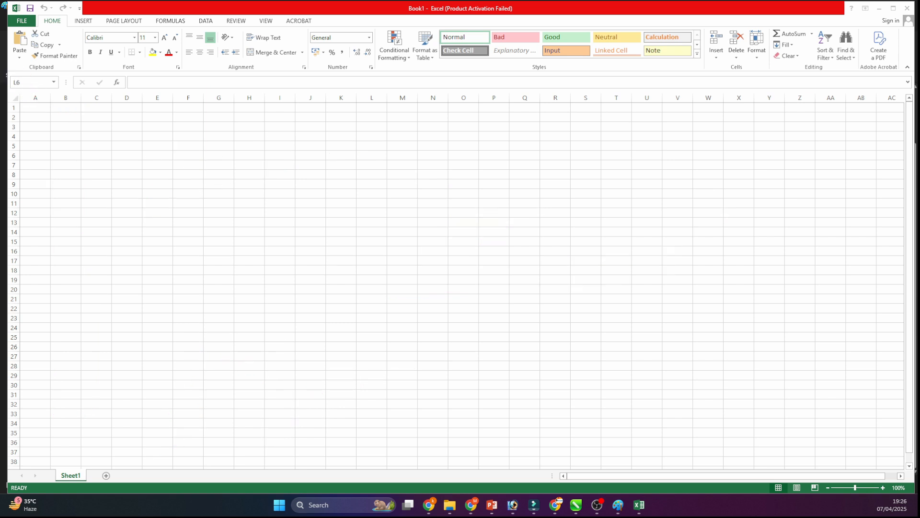
- Select cells in different columns and rows, including L1, J8, F15 and G12, to compare their references in the Name Box
{"action": "left_click", "coordinate": [374, 105]}
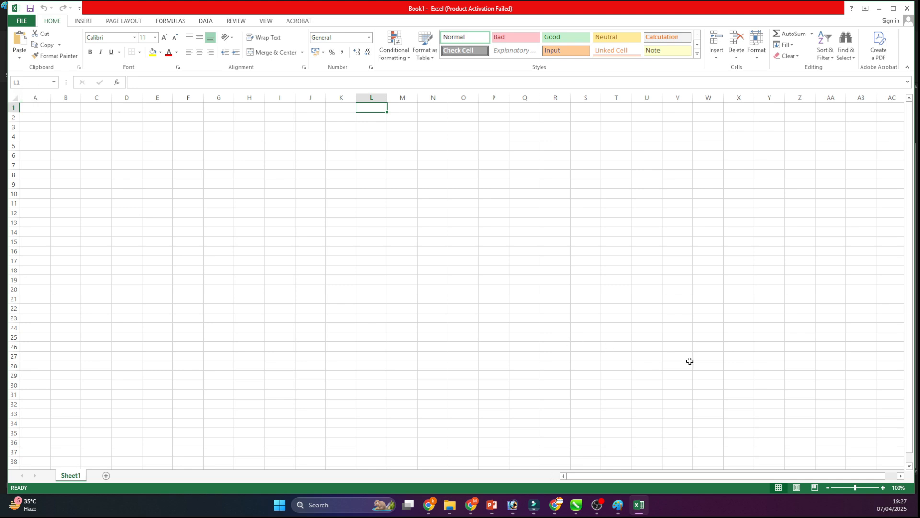
{"action": "left_click", "coordinate": [726, 354]}
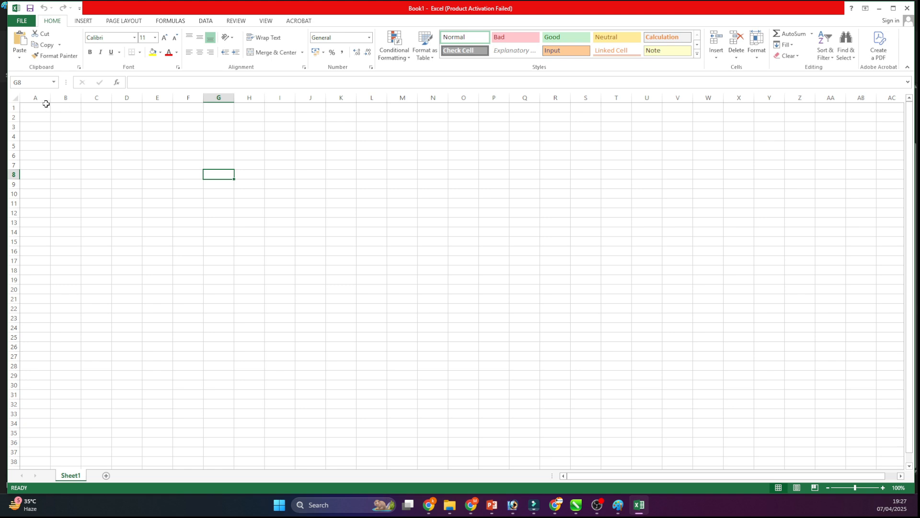
{"action": "left_click_drag", "start_coordinate": [324, 174], "coordinate": [316, 177]}
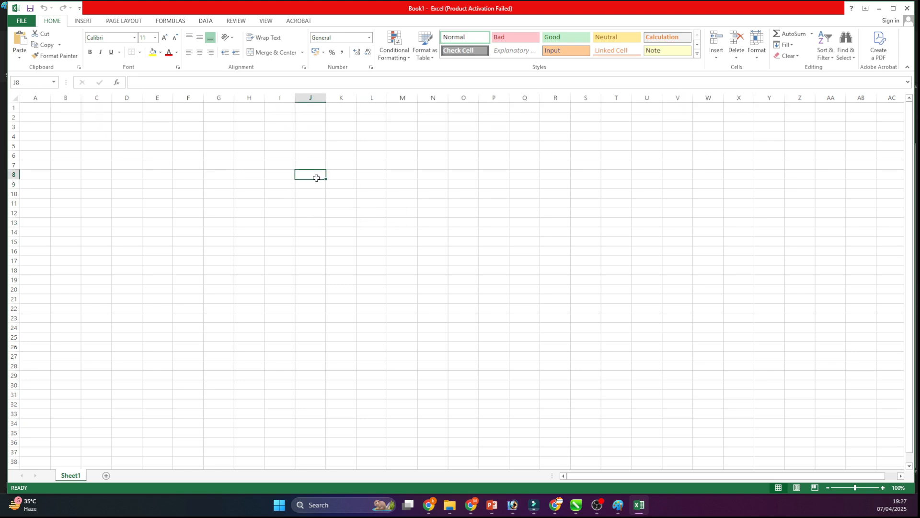
{"action": "left_click", "coordinate": [188, 155]}
{"action": "left_click", "coordinate": [187, 205]}
{"action": "left_click", "coordinate": [189, 242]}
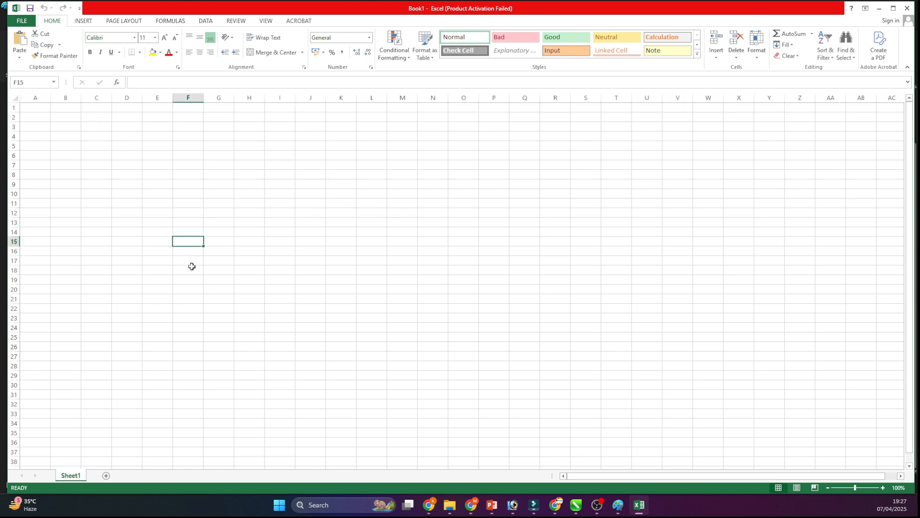
{"action": "left_click", "coordinate": [193, 311]}
{"action": "left_click", "coordinate": [214, 216]}
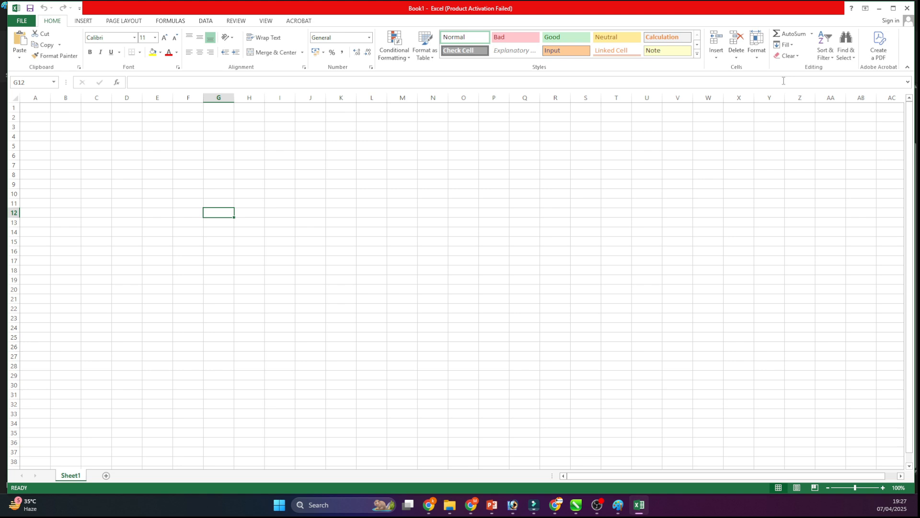
- View the Insert ribbon commands, return to the Home commands, and select cells C17, B3 and B4
{"action": "left_click", "coordinate": [84, 22]}
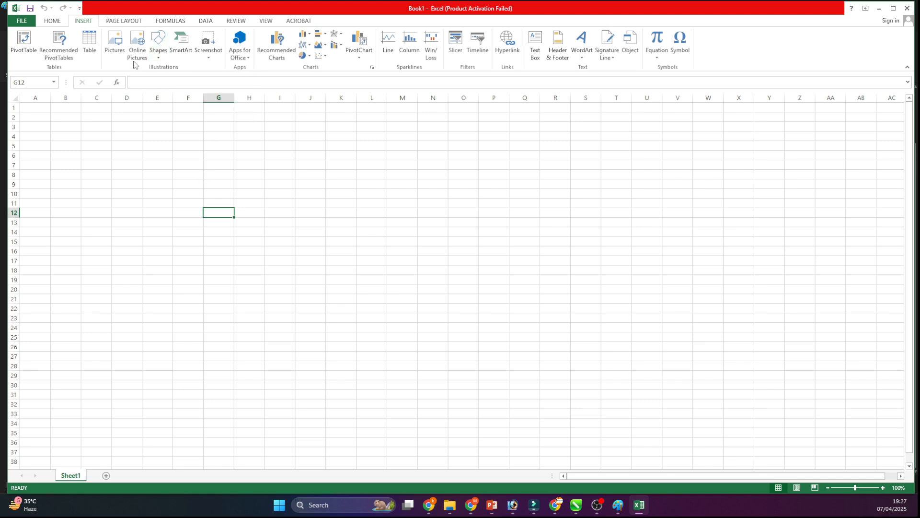
{"action": "left_click", "coordinate": [48, 22]}
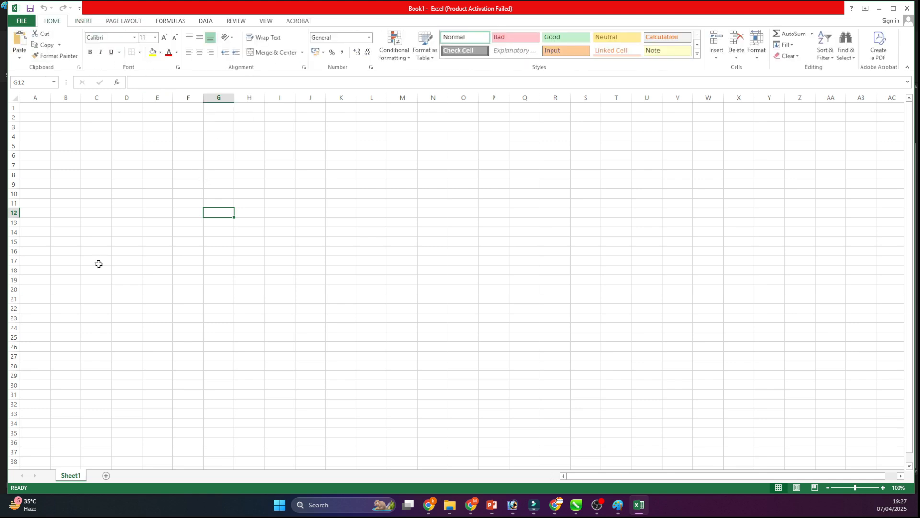
{"action": "left_click", "coordinate": [98, 264]}
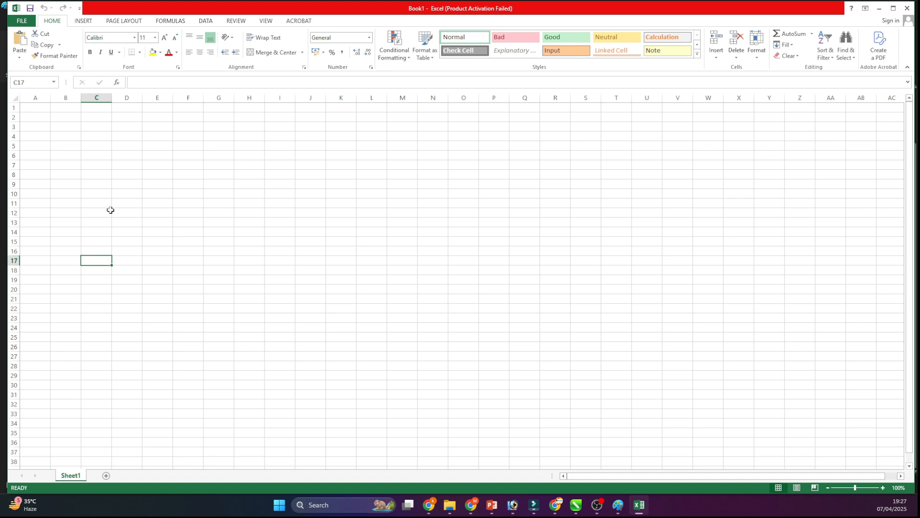
{"action": "left_click", "coordinate": [59, 126]}
{"action": "left_click", "coordinate": [60, 136]}
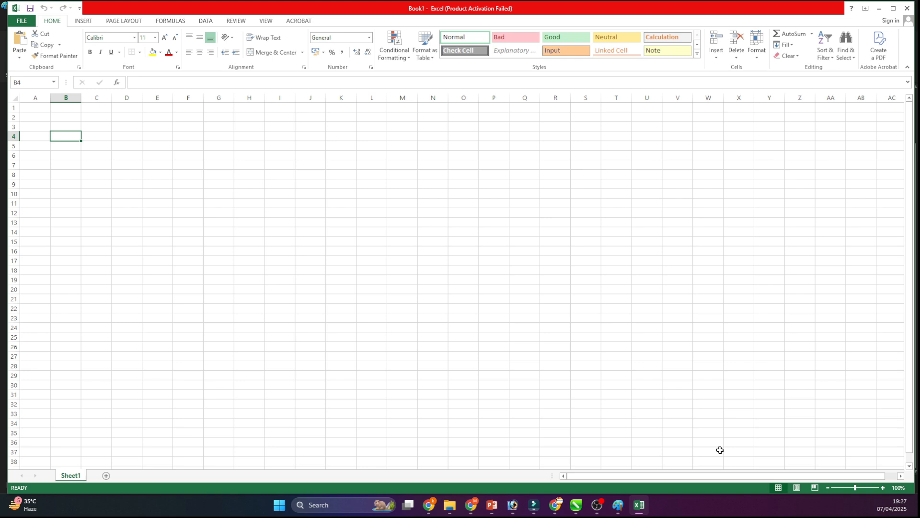
- Resume annotating, mark the sheet tab bar with pink strokes, and write "Sheet" beside the new-sheet control
{"action": "key", "text": "super"}
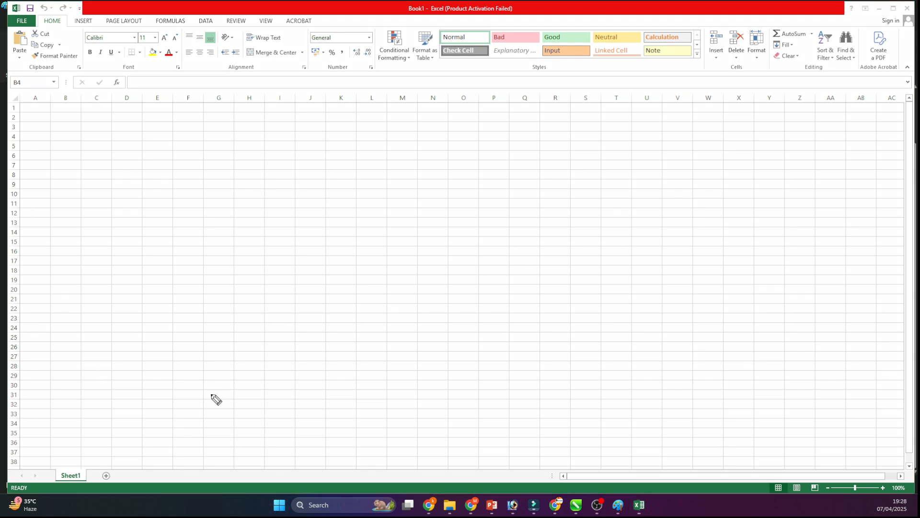
{"action": "left_click_drag", "start_coordinate": [11, 474], "coordinate": [70, 451]}
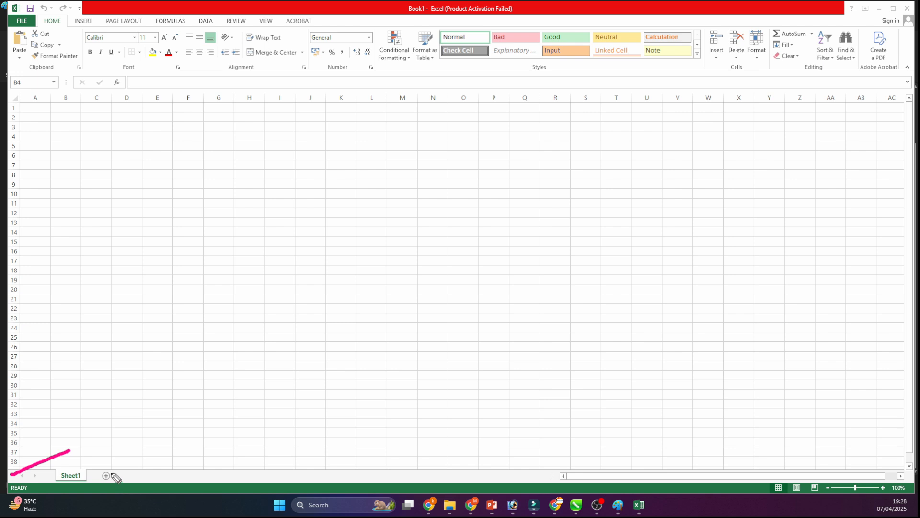
{"action": "mouse_move", "coordinate": [112, 474]}
{"action": "left_mouse_down"}
{"action": "mouse_move", "coordinate": [137, 472]}
{"action": "mouse_move", "coordinate": [152, 454]}
{"action": "mouse_move", "coordinate": [159, 472]}
{"action": "mouse_move", "coordinate": [221, 474]}
{"action": "left_mouse_up"}
{"action": "left_click_drag", "start_coordinate": [283, 478], "coordinate": [381, 475]}
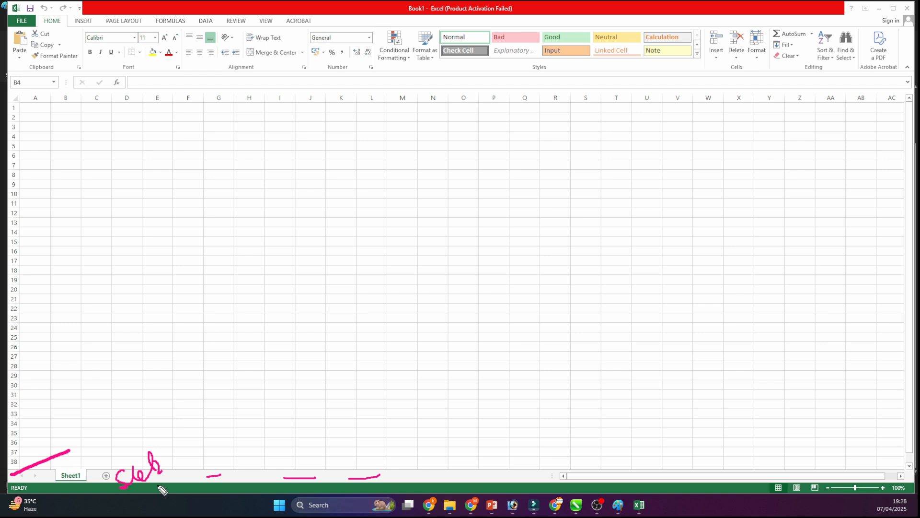
- Draw a line across the Sheet1 tab and write an underlined "Worksheet" over the grid
{"action": "left_click_drag", "start_coordinate": [56, 478], "coordinate": [72, 474]}
{"action": "mouse_move", "coordinate": [190, 290]}
{"action": "left_mouse_down"}
{"action": "mouse_move", "coordinate": [235, 293]}
{"action": "mouse_move", "coordinate": [242, 270]}
{"action": "mouse_move", "coordinate": [263, 287]}
{"action": "left_mouse_up"}
{"action": "mouse_move", "coordinate": [277, 253]}
{"action": "left_mouse_down"}
{"action": "mouse_move", "coordinate": [272, 266]}
{"action": "mouse_move", "coordinate": [298, 273]}
{"action": "mouse_move", "coordinate": [320, 232]}
{"action": "mouse_move", "coordinate": [322, 259]}
{"action": "left_mouse_up"}
{"action": "left_click_drag", "start_coordinate": [257, 317], "coordinate": [383, 244]}
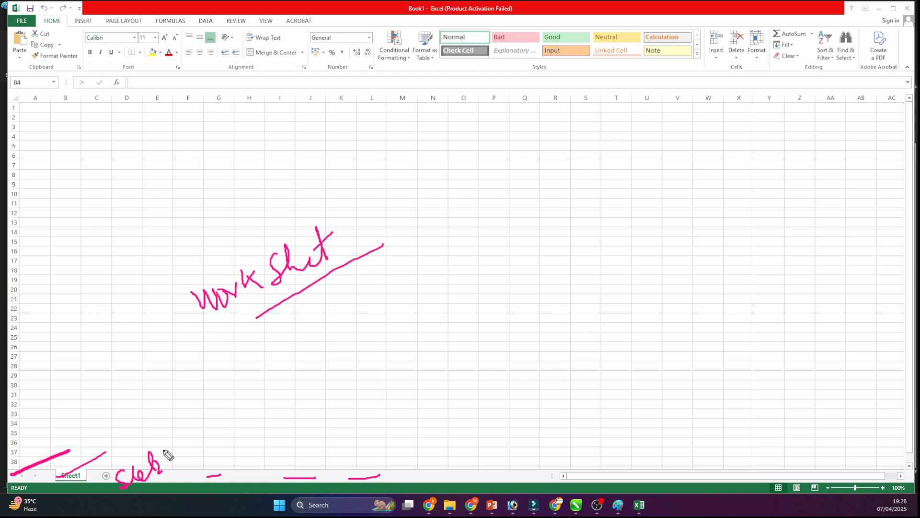
- Mark the status bar with a slanted stroke and label it "Status bar" with a long leader line
{"action": "left_click_drag", "start_coordinate": [13, 493], "coordinate": [88, 452]}
{"action": "left_click_drag", "start_coordinate": [282, 486], "coordinate": [430, 369]}
{"action": "mouse_move", "coordinate": [473, 309]}
{"action": "left_mouse_down"}
{"action": "mouse_move", "coordinate": [456, 341]}
{"action": "mouse_move", "coordinate": [471, 333]}
{"action": "mouse_move", "coordinate": [483, 346]}
{"action": "mouse_move", "coordinate": [493, 329]}
{"action": "mouse_move", "coordinate": [534, 315]}
{"action": "mouse_move", "coordinate": [550, 327]}
{"action": "left_mouse_up"}
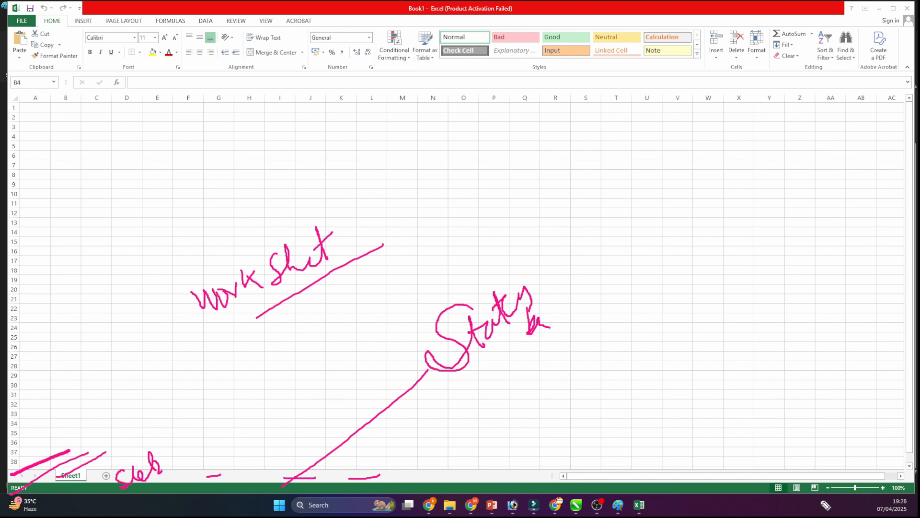
- Mark both ends of the zoom control and circle the minimize, restore and close controls in pink
{"action": "left_click_drag", "start_coordinate": [823, 490], "coordinate": [830, 487]}
{"action": "left_click_drag", "start_coordinate": [886, 494], "coordinate": [902, 488]}
{"action": "mouse_move", "coordinate": [873, 13]}
{"action": "left_mouse_down"}
{"action": "mouse_move", "coordinate": [913, 17]}
{"action": "mouse_move", "coordinate": [881, 21]}
{"action": "mouse_move", "coordinate": [913, 5]}
{"action": "mouse_move", "coordinate": [903, 20]}
{"action": "left_mouse_up"}
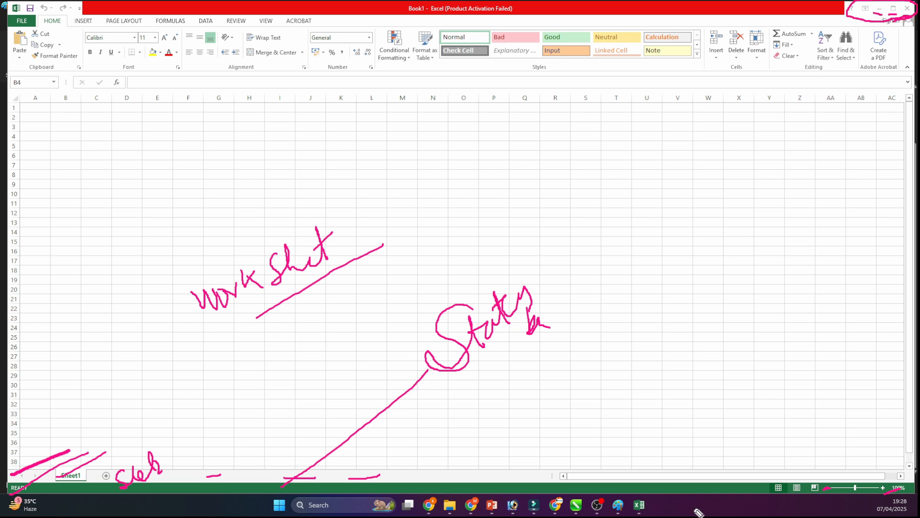
- Label the Windows taskbar with a leader line and an underlined "Taskbar", then clear the annotations and leave annotation mode
{"action": "mouse_move", "coordinate": [693, 506]}
{"action": "left_mouse_down"}
{"action": "mouse_move", "coordinate": [720, 444]}
{"action": "mouse_move", "coordinate": [724, 406]}
{"action": "left_mouse_up"}
{"action": "mouse_move", "coordinate": [720, 408]}
{"action": "left_mouse_down"}
{"action": "mouse_move", "coordinate": [722, 430]}
{"action": "mouse_move", "coordinate": [758, 392]}
{"action": "mouse_move", "coordinate": [791, 386]}
{"action": "mouse_move", "coordinate": [795, 394]}
{"action": "left_mouse_up"}
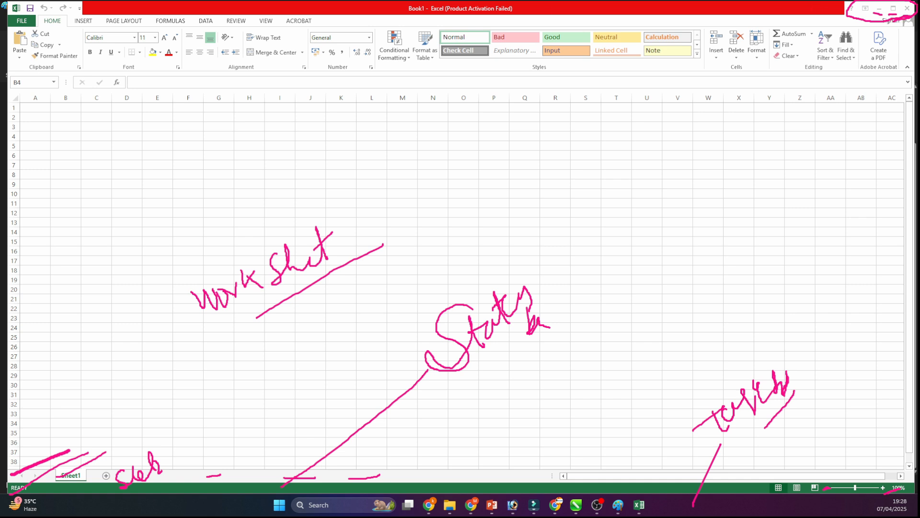
{"action": "key", "text": "Escape"}
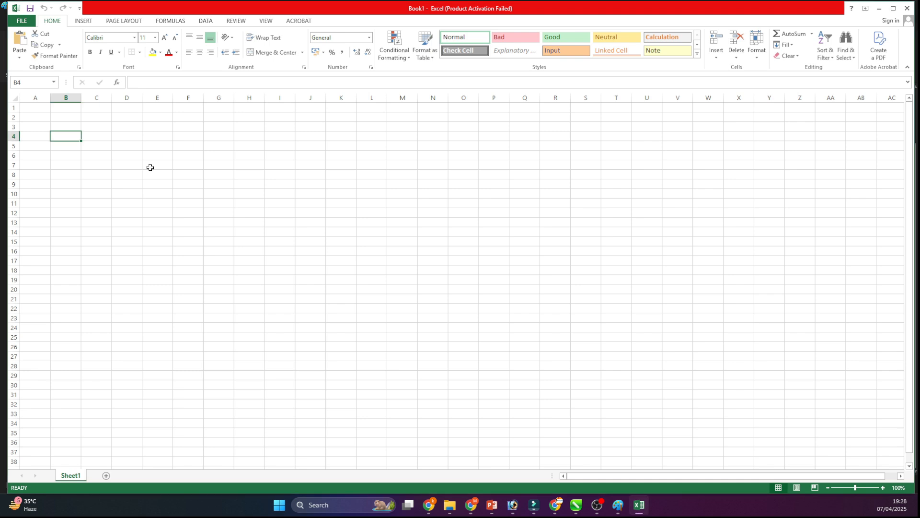
- Show worksheet selections with cell A1, the range N2:Z2, a run of cells down column A, and cell C22
{"action": "left_click", "coordinate": [150, 166]}
{"action": "left_click", "coordinate": [27, 109]}
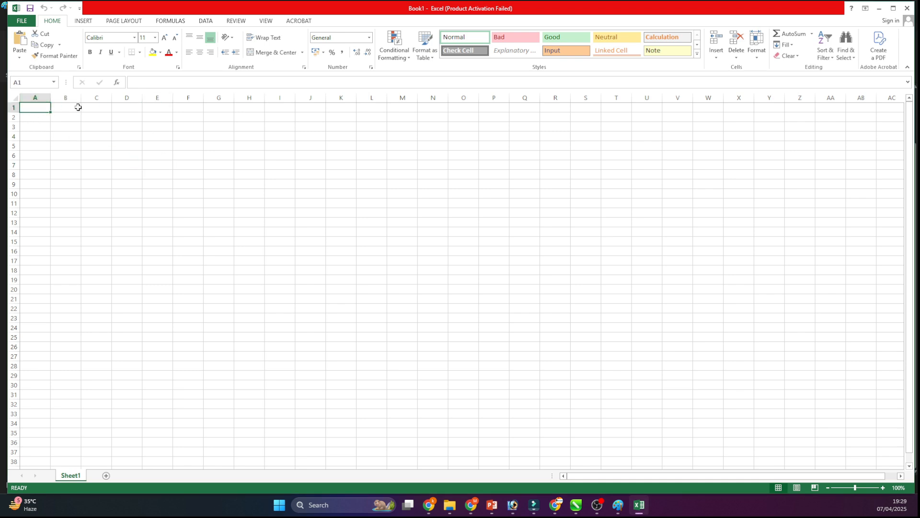
{"action": "left_click_drag", "start_coordinate": [432, 117], "coordinate": [801, 117]}
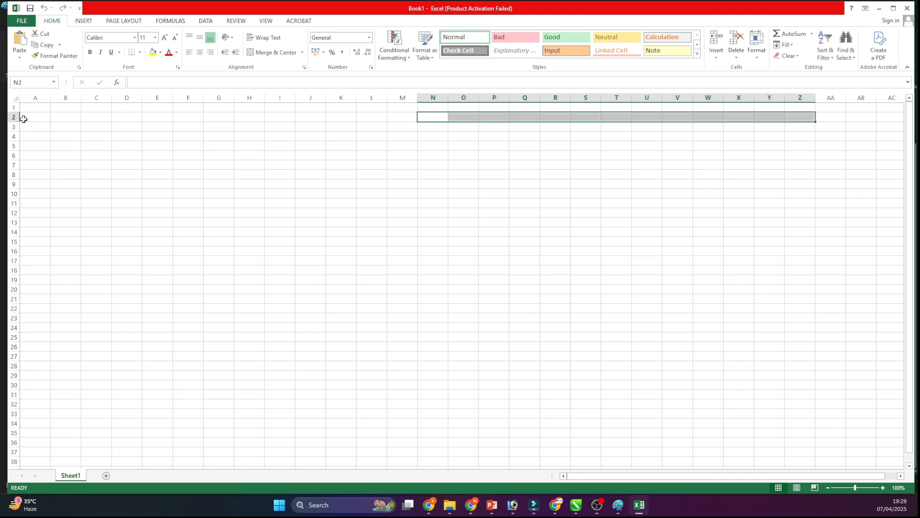
{"action": "left_click_drag", "start_coordinate": [24, 118], "coordinate": [39, 339]}
{"action": "left_click", "coordinate": [94, 309]}
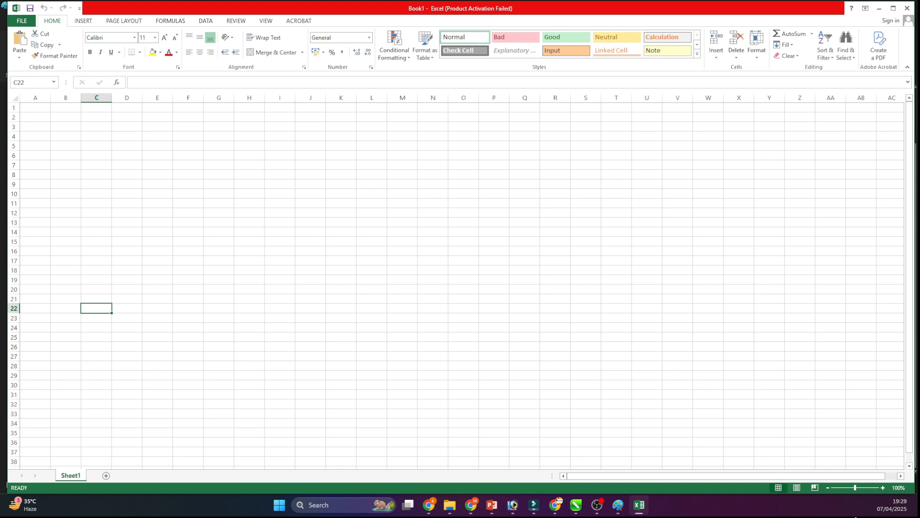
- Zoom the worksheet in to 214% and select cells at the start of column A, ending on A2
{"action": "left_click", "coordinate": [865, 487]}
{"action": "scroll", "coordinate": [228, 329], "scroll_direction": "up", "scroll_amount": 2}
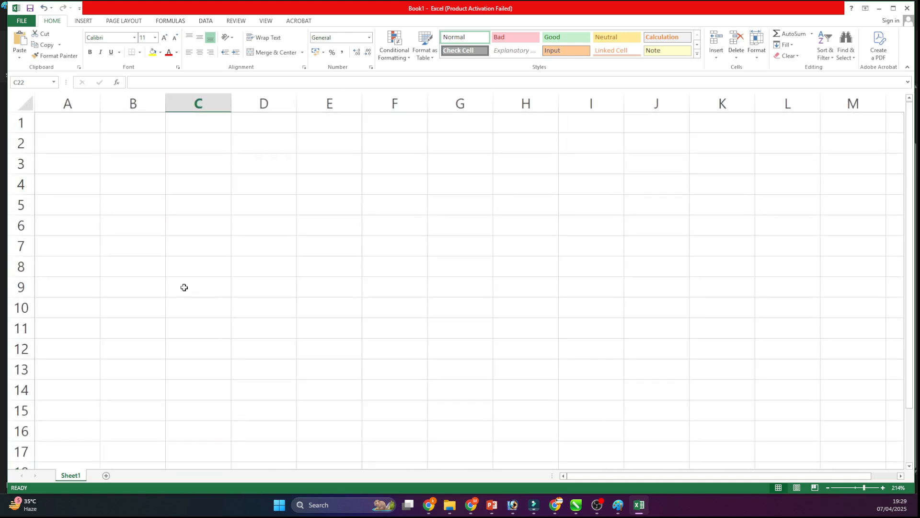
{"action": "left_click", "coordinate": [68, 128]}
{"action": "left_click", "coordinate": [80, 161]}
{"action": "left_click", "coordinate": [82, 138]}
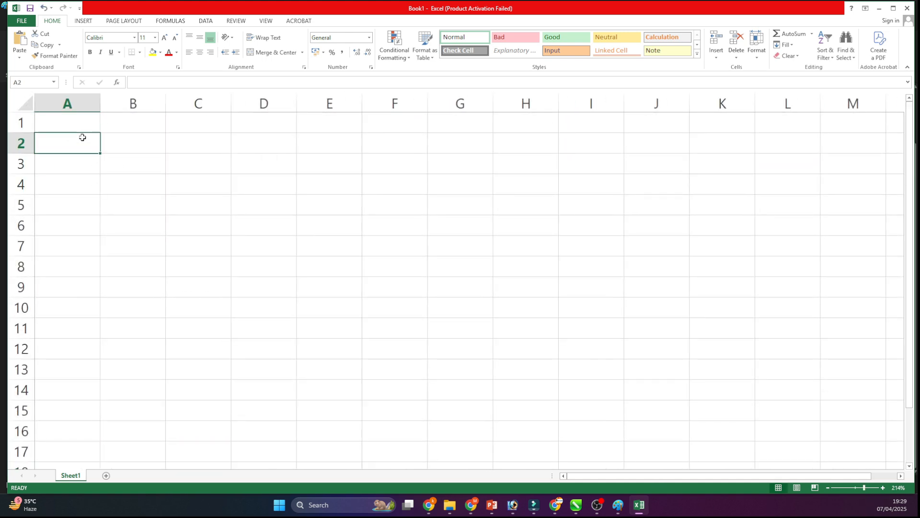
- Enter the heading "Arithmatic Process" in cell B2
{"action": "left_click", "coordinate": [111, 150]}
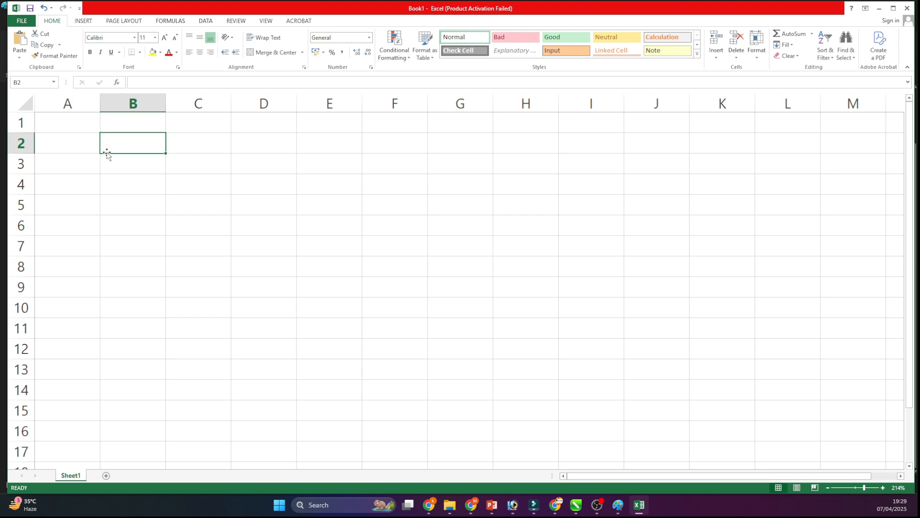
{"action": "type", "text": "Aro"}
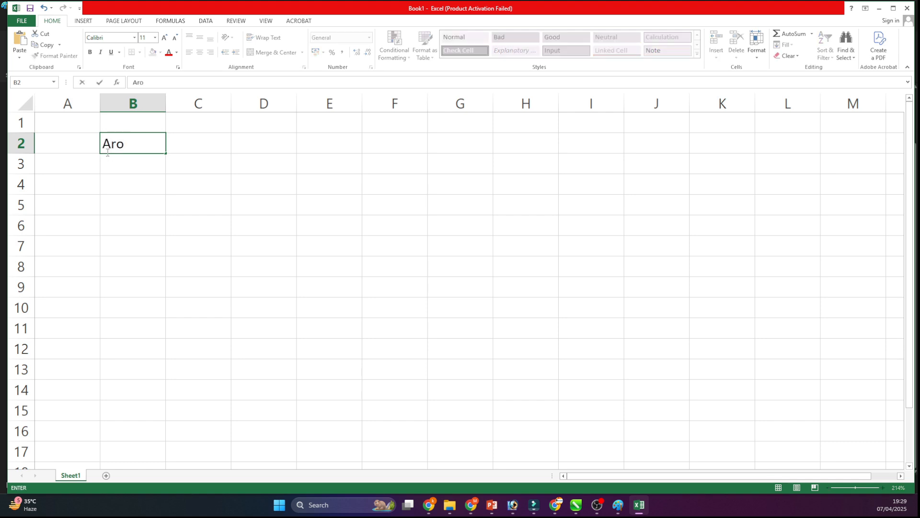
{"action": "key", "text": "BackSpace"}
{"action": "type", "text": "iu"}
{"action": "type", "text": "thmatic"}
{"action": "type", "text": " PRoces"}
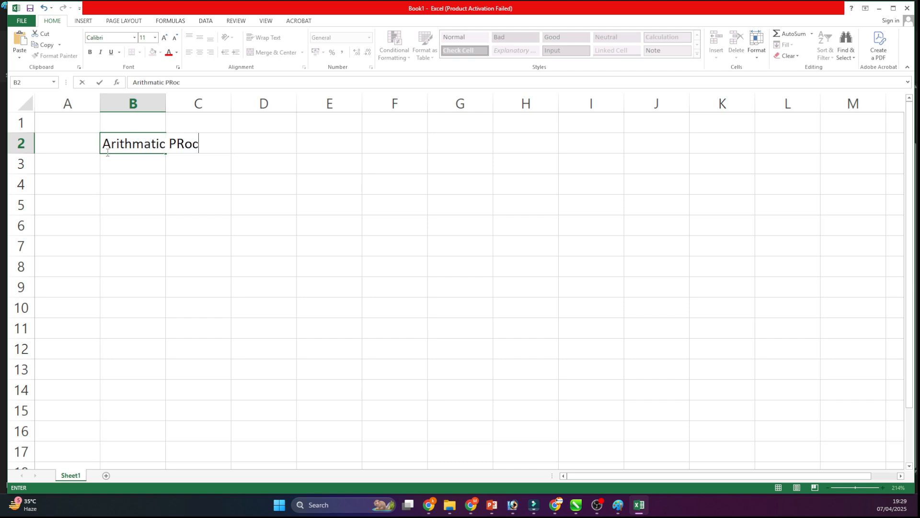
{"action": "key", "text": "BackSpace"}
{"action": "key", "text": "BackSpace"}
{"action": "key", "text": "BackSpace"}
{"action": "key", "text": "BackSpace"}
{"action": "key", "text": "BackSpace"}
{"action": "type", "text": "rocess"}
{"action": "key", "text": "Return"}
- List the operators +, -, * and / in cells B3 to B6 under the heading
{"action": "type", "text": "+"}
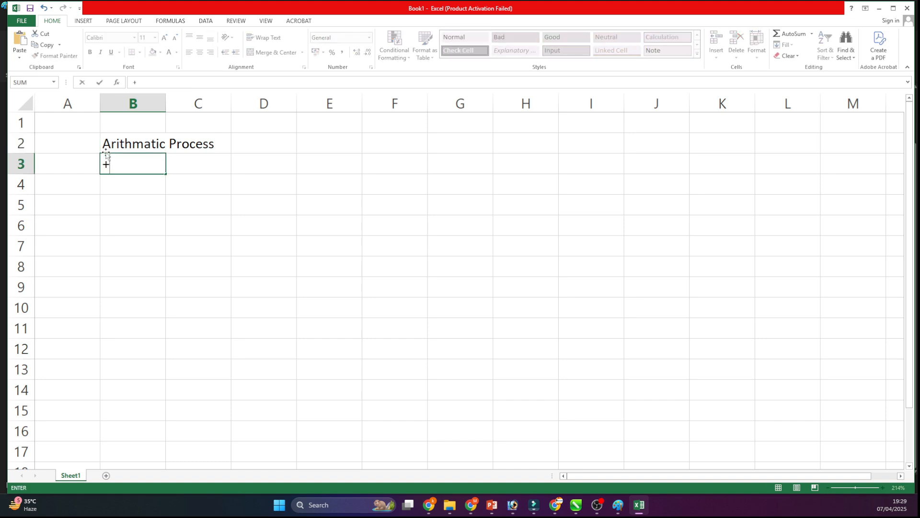
{"action": "key", "text": "Return"}
{"action": "type", "text": "-"}
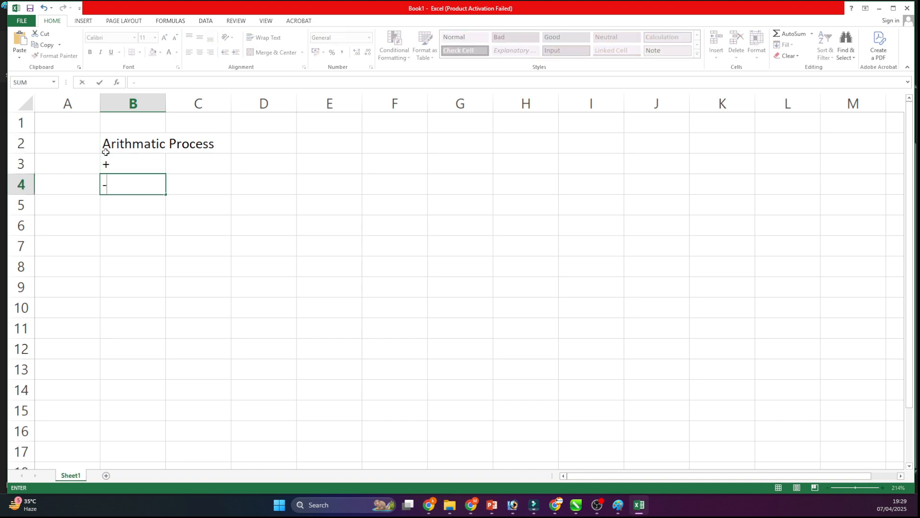
{"action": "key", "text": "Return"}
{"action": "type", "text": "*"}
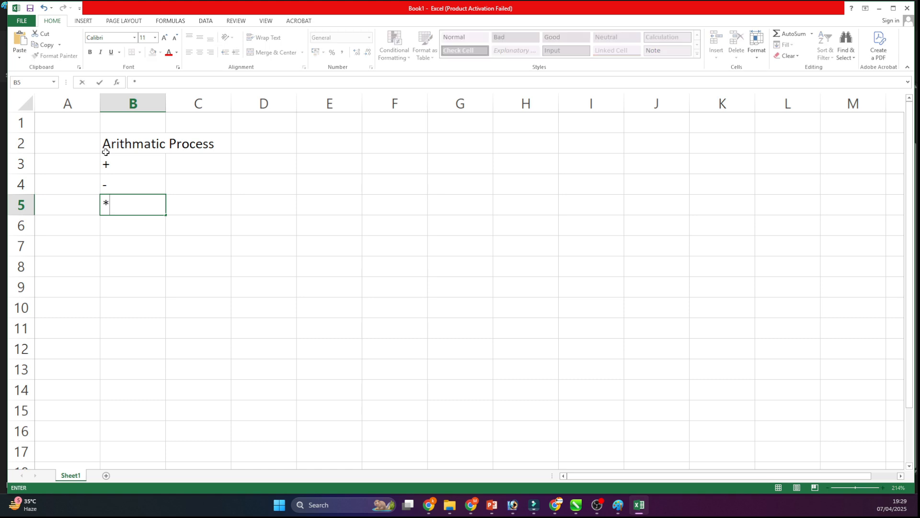
{"action": "key", "text": "Return"}
{"action": "key", "text": "slash"}
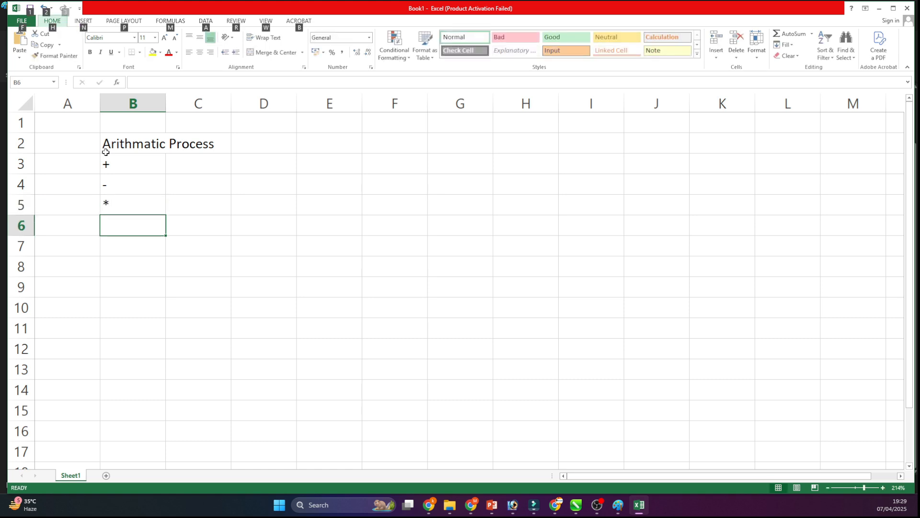
{"action": "key", "text": "Escape"}
{"action": "type", "text": "/"}
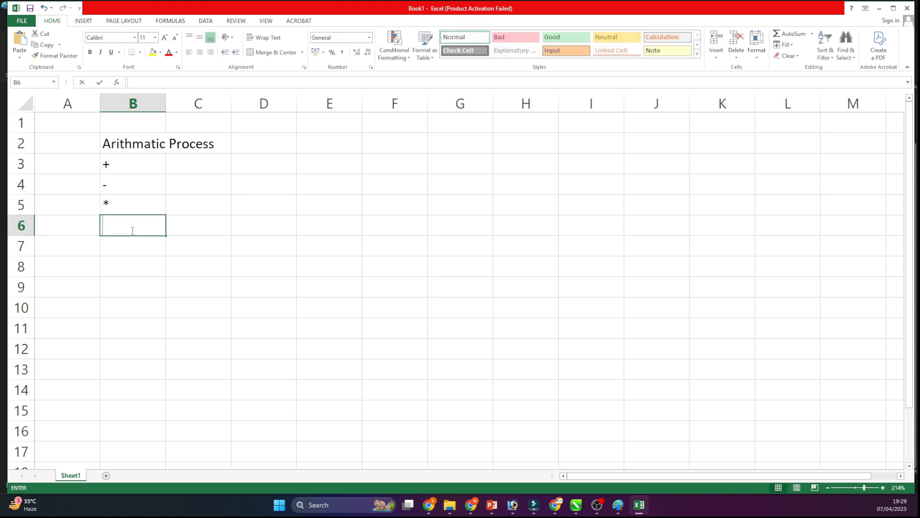
{"action": "key", "text": "Return"}
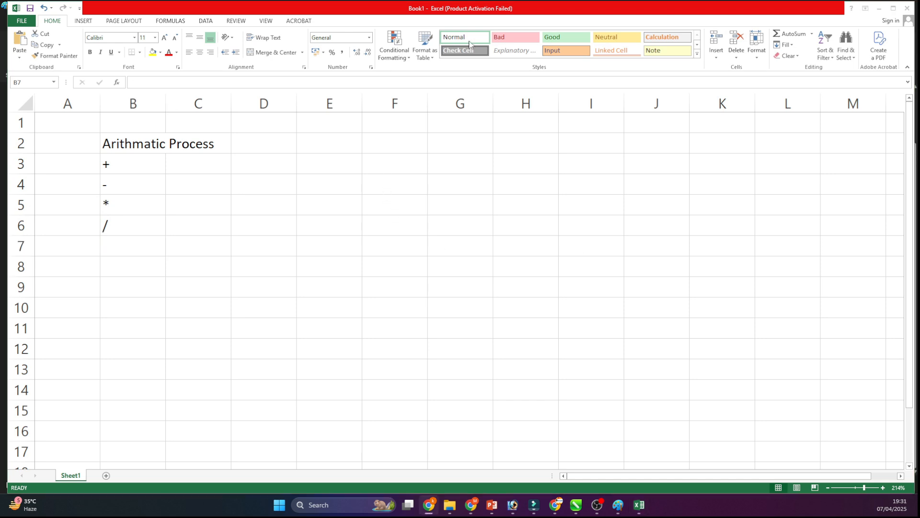
- Enter 50 in cell D4 and 60 in cell E4
{"action": "left_click", "coordinate": [137, 236]}
{"action": "left_click", "coordinate": [270, 177]}
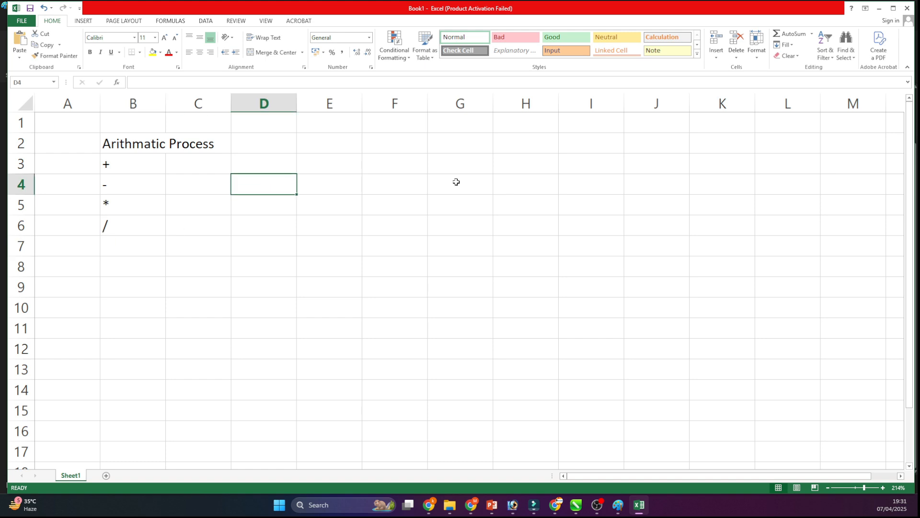
{"action": "type", "text": "50"}
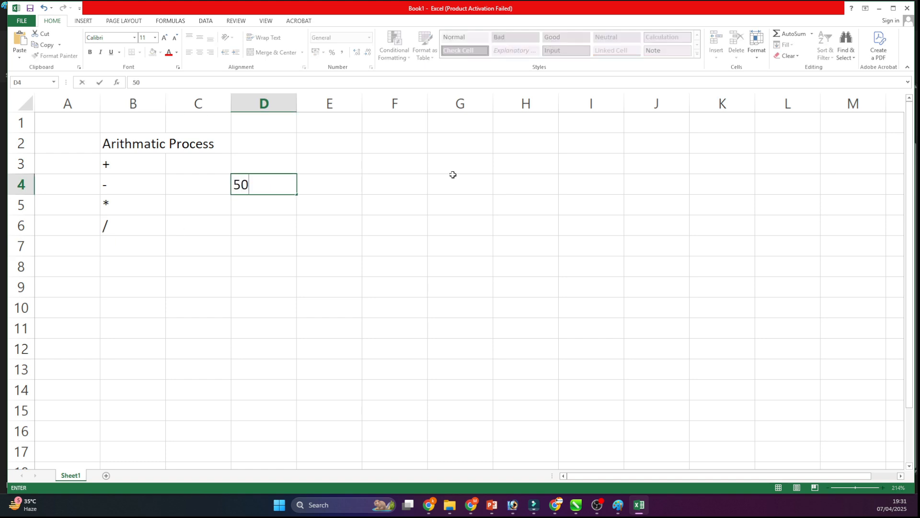
{"action": "key", "text": "Right"}
{"action": "type", "text": "60"}
{"action": "key", "text": "Return"}
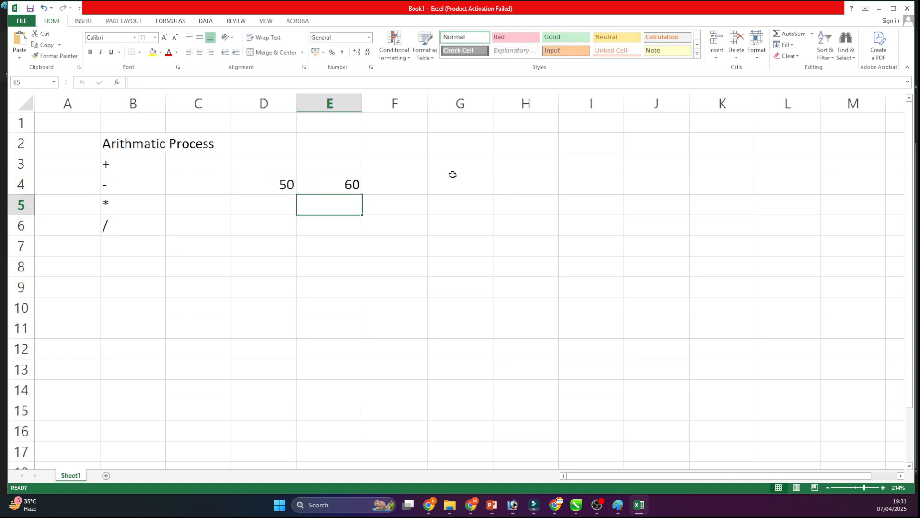
- Fill cells D6 to D8 with the values 45, 25 and 620
{"action": "key", "text": "Left"}
{"action": "key", "text": "Down"}
{"action": "type", "text": "45"}
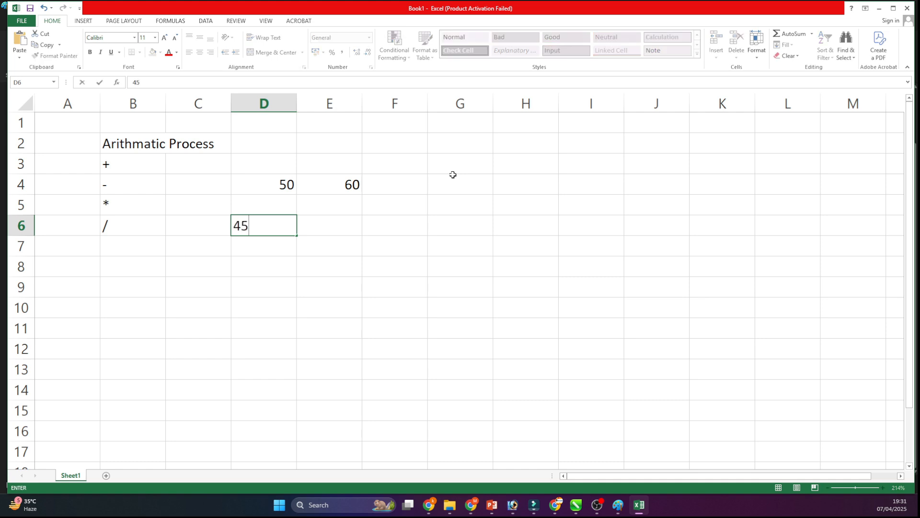
{"action": "key", "text": "Return"}
{"action": "type", "text": "25"}
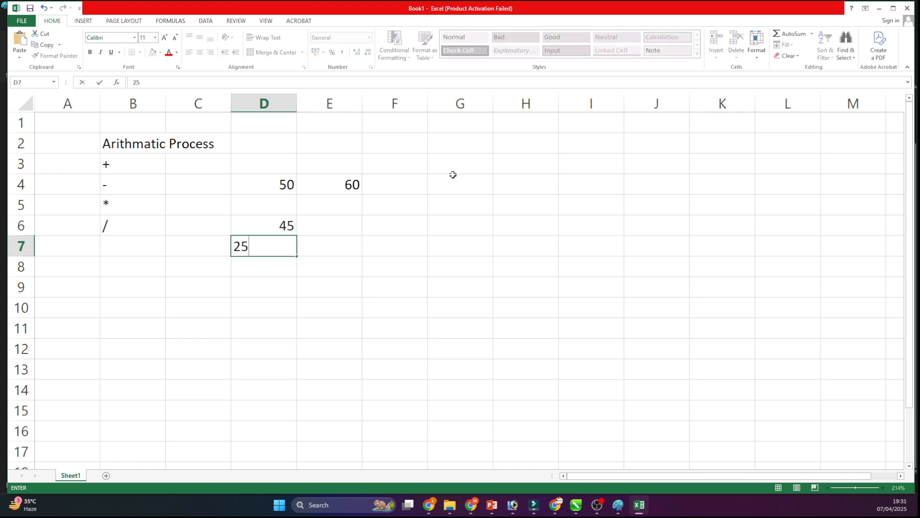
{"action": "key", "text": "Return"}
{"action": "type", "text": "620"}
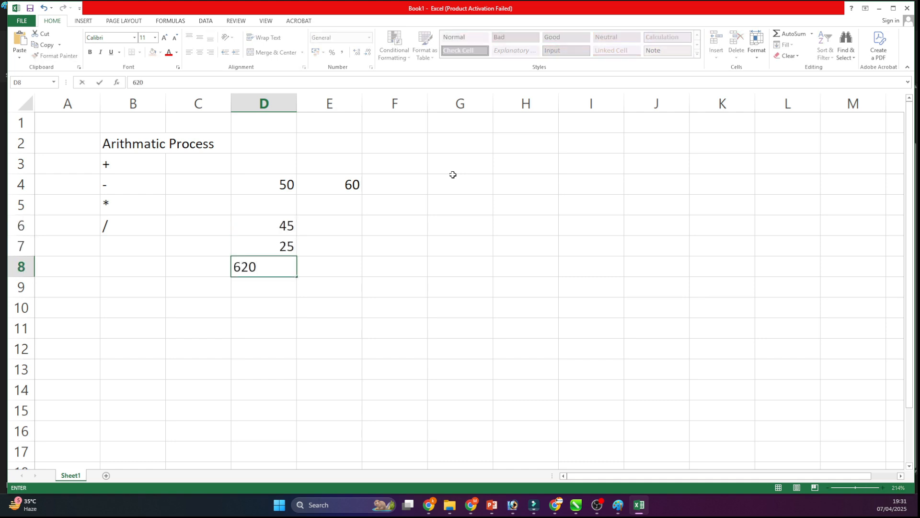
- Enter 65 in cell E5 and 85 in cell D5
{"action": "key", "text": "Right"}
{"action": "key", "text": "Up"}
{"action": "key", "text": "Up"}
{"action": "key", "text": "Up"}
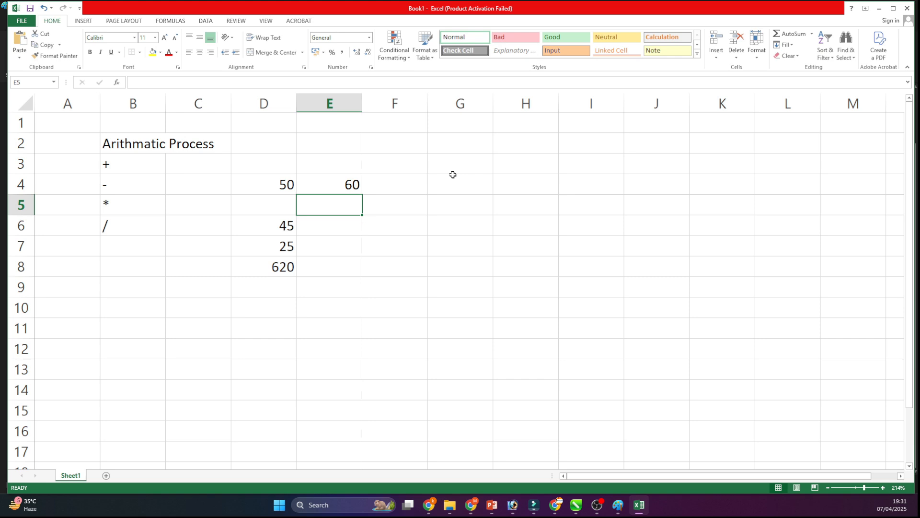
{"action": "type", "text": "65"}
{"action": "key", "text": "Left"}
{"action": "type", "text": "85"}
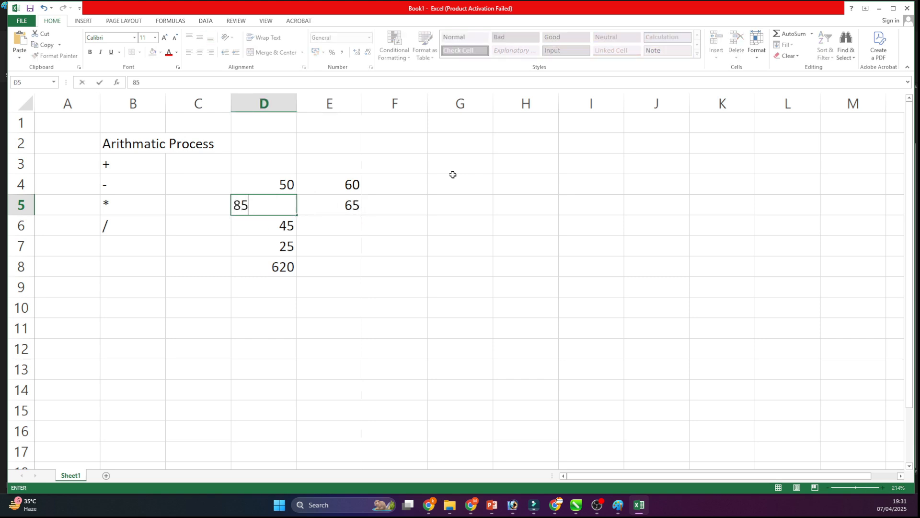
- Fill cells E6 to E8 with the values 80, 5 and 9
{"action": "key", "text": "Right"}
{"action": "key", "text": "Down"}
{"action": "type", "text": "80"}
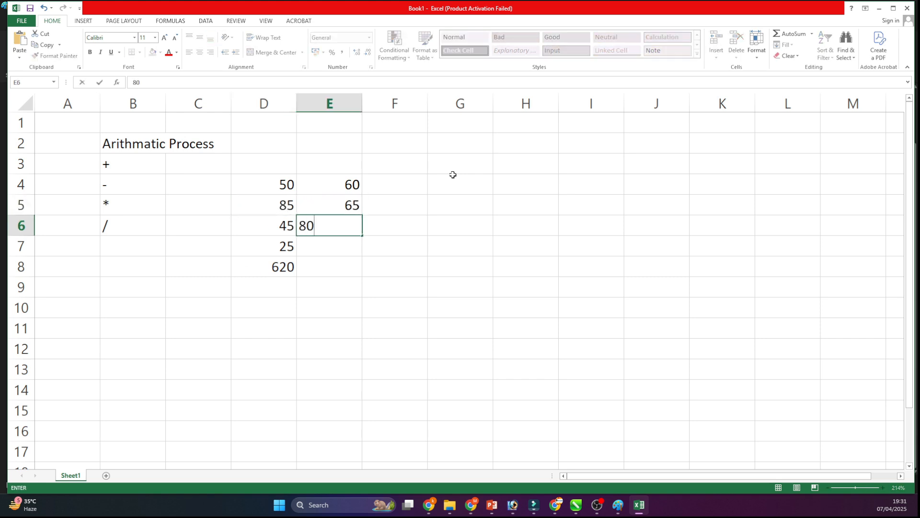
{"action": "key", "text": "Return"}
{"action": "key", "text": "Right"}
{"action": "key", "text": "Left"}
{"action": "type", "text": "5"}
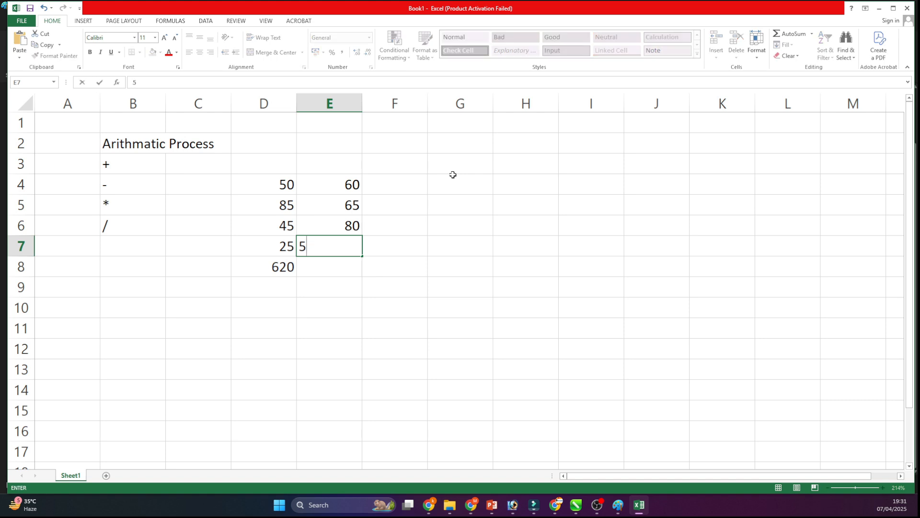
{"action": "key", "text": "Return"}
{"action": "type", "text": "9"}
{"action": "key", "text": "Return"}
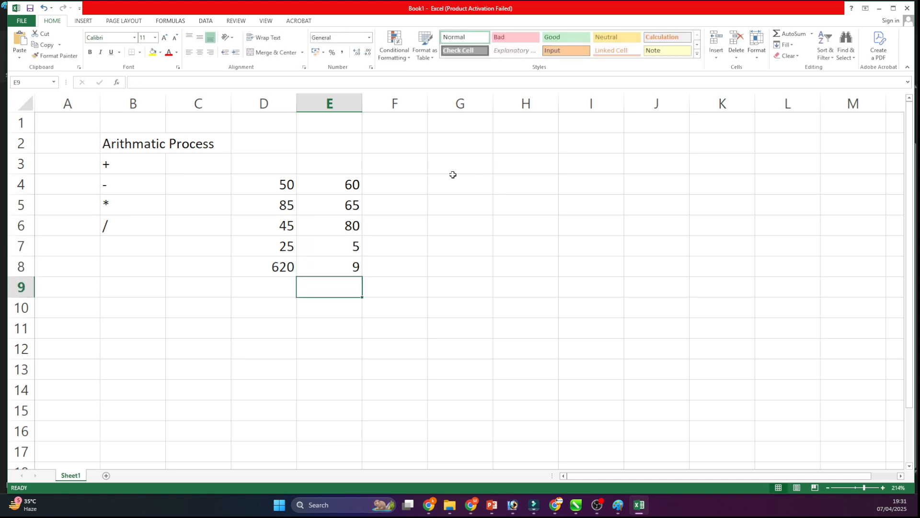
- Point out the two number columns D and E and the operator list in B3:B6 by selecting each in turn
{"action": "left_click_drag", "start_coordinate": [281, 182], "coordinate": [254, 329]}
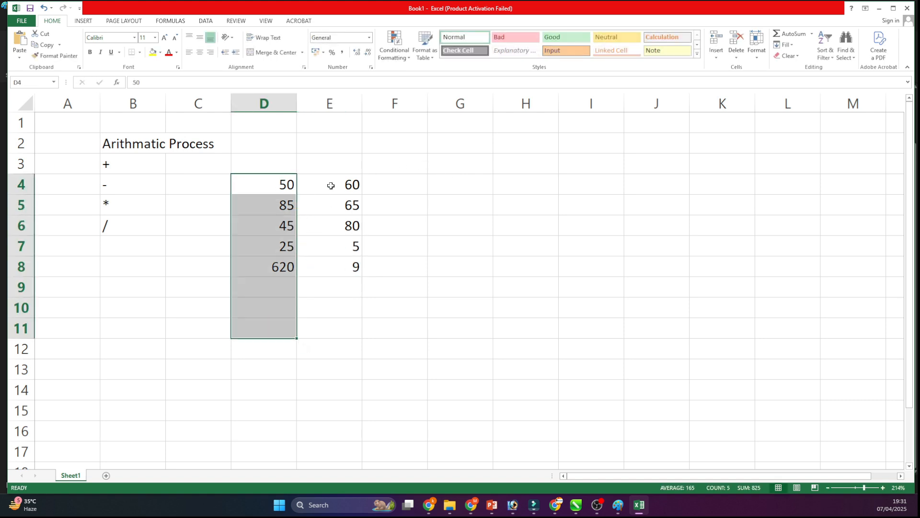
{"action": "left_click_drag", "start_coordinate": [329, 182], "coordinate": [330, 301]}
{"action": "left_click", "coordinate": [409, 330]}
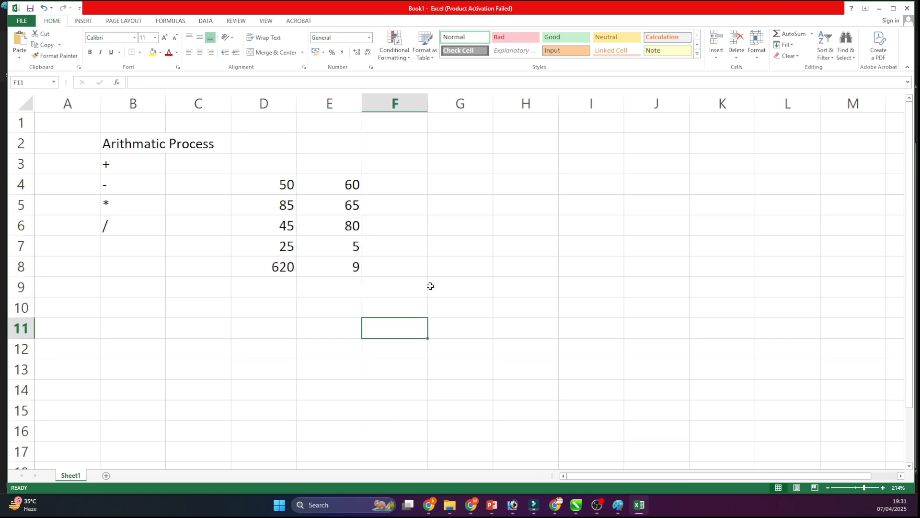
{"action": "left_click_drag", "start_coordinate": [133, 162], "coordinate": [134, 226]}
{"action": "left_click", "coordinate": [479, 208]}
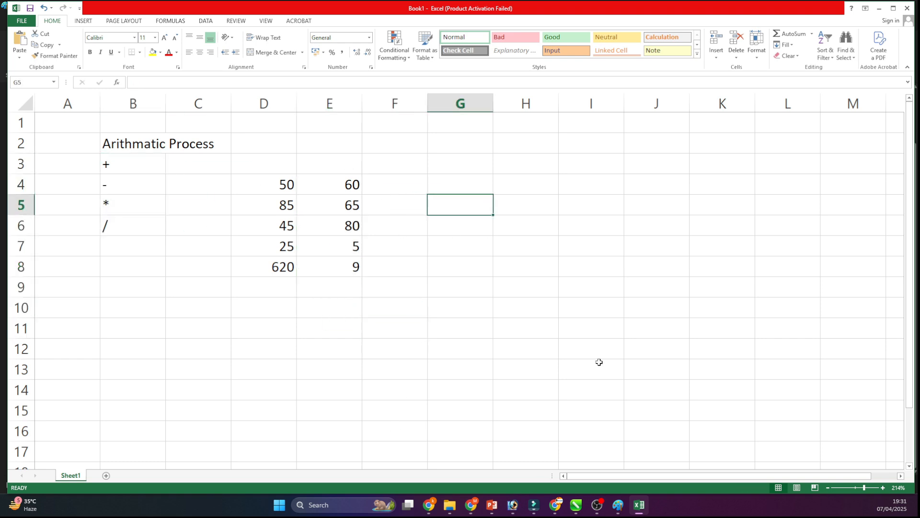
{"action": "left_click", "coordinate": [553, 309]}
- Calculate an addition with typed numbers in cell F4 using the formula =50+60
{"action": "left_click", "coordinate": [398, 184]}
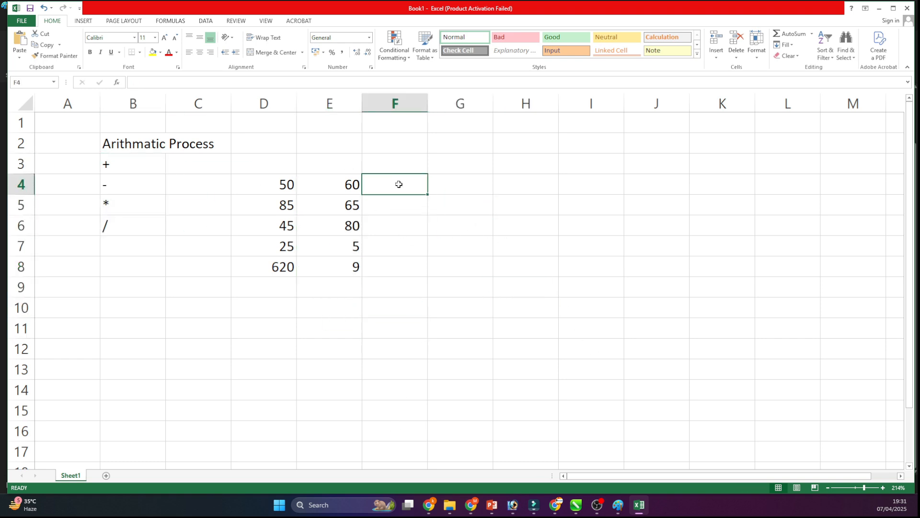
{"action": "type", "text": "="}
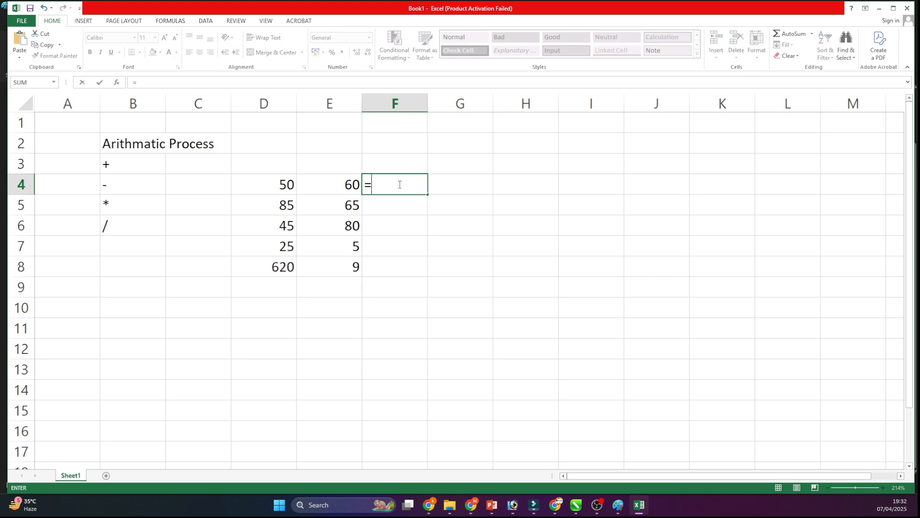
{"action": "key", "text": "BackSpace"}
{"action": "type", "text": "\\"}
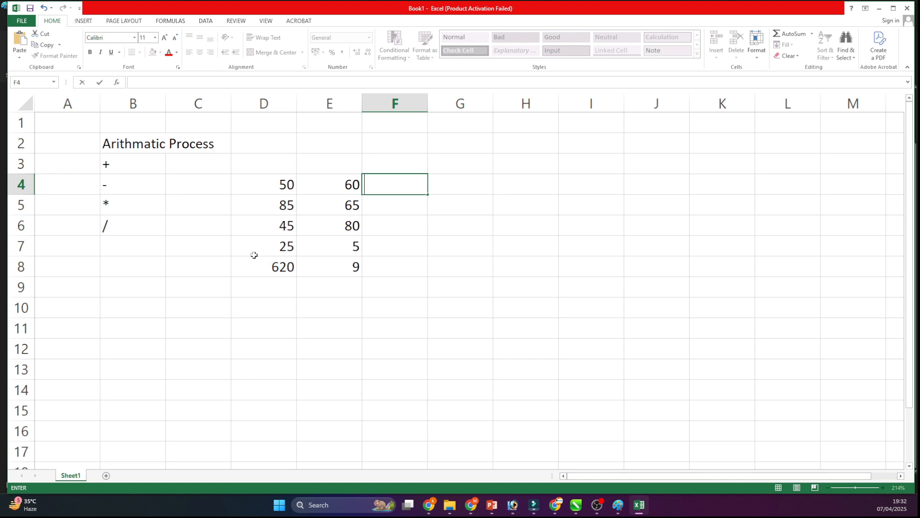
{"action": "type", "text": "="}
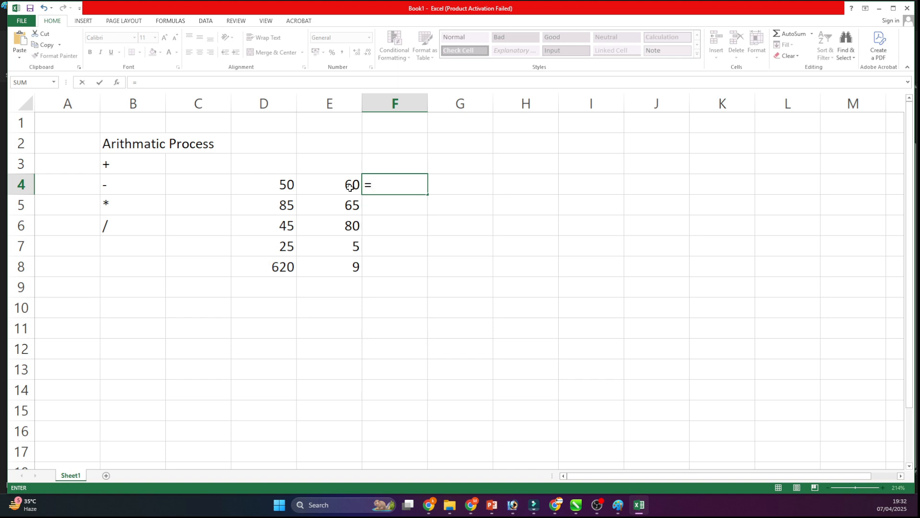
{"action": "type", "text": "50+60"}
{"action": "key", "text": "Return"}
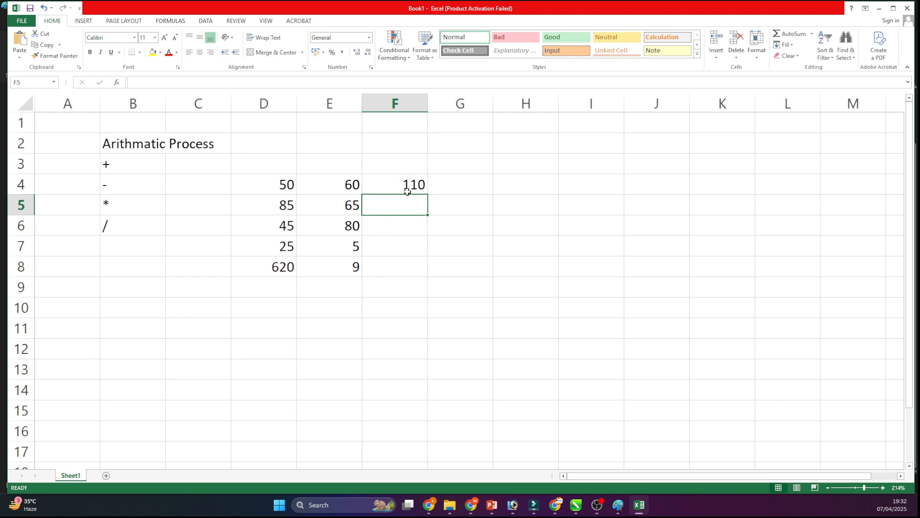
- Set the value in cell D4 to 60
{"action": "left_click", "coordinate": [256, 182]}
{"action": "type", "text": "60"}
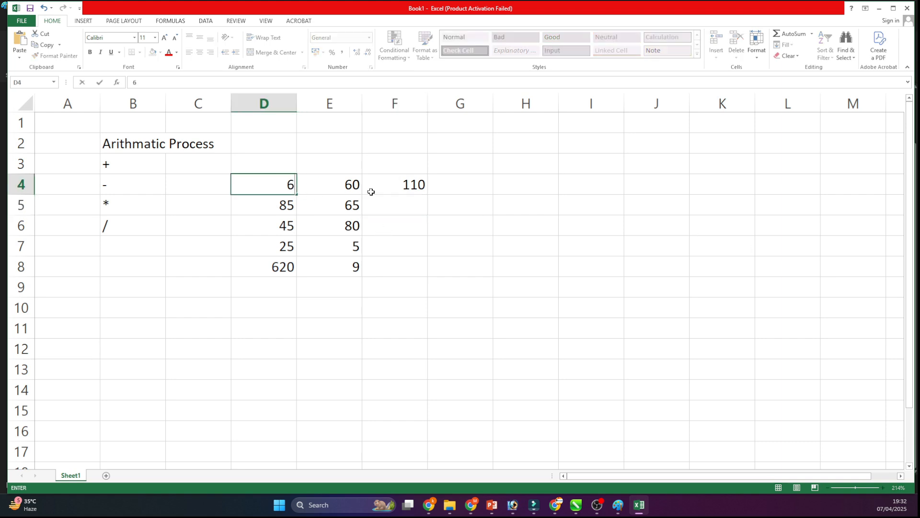
{"action": "key", "text": "Return"}
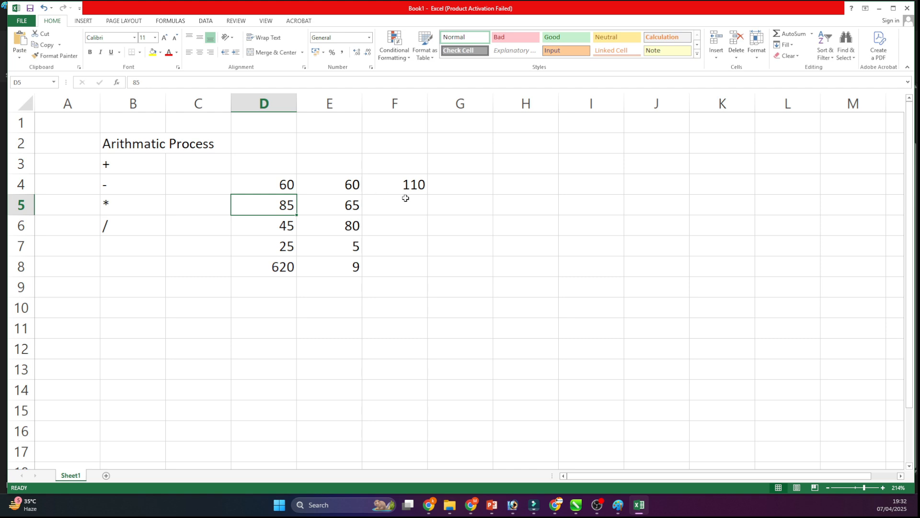
- Add the two row 4 numbers by cell reference in cell G4 with the formula =D4+E4
{"action": "left_click", "coordinate": [464, 180]}
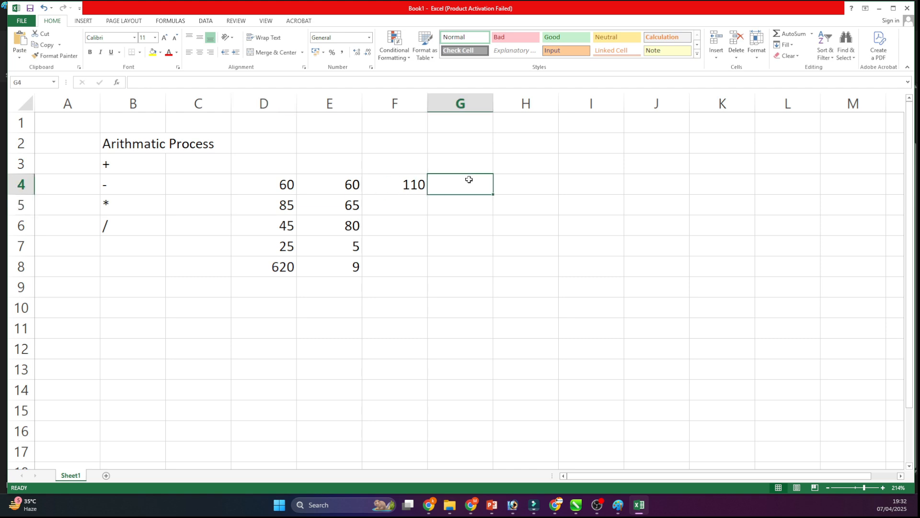
{"action": "type", "text": "="}
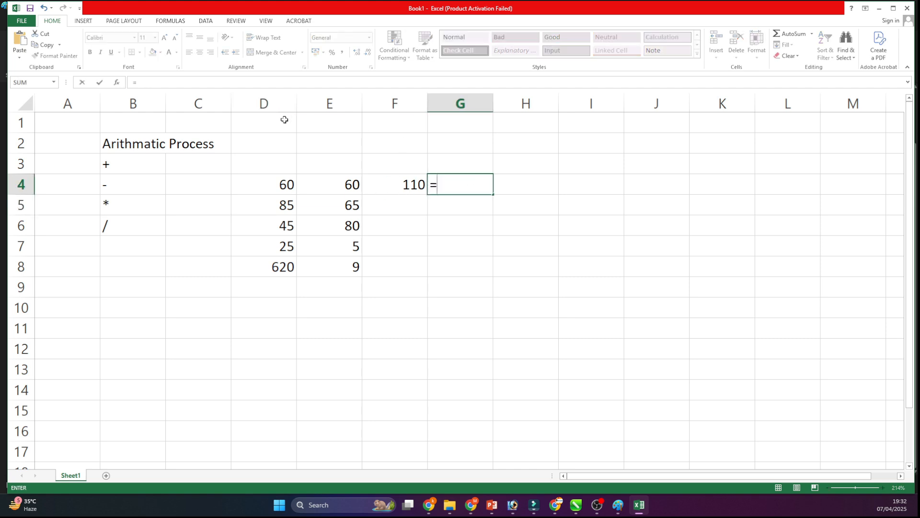
{"action": "left_click", "coordinate": [285, 185]}
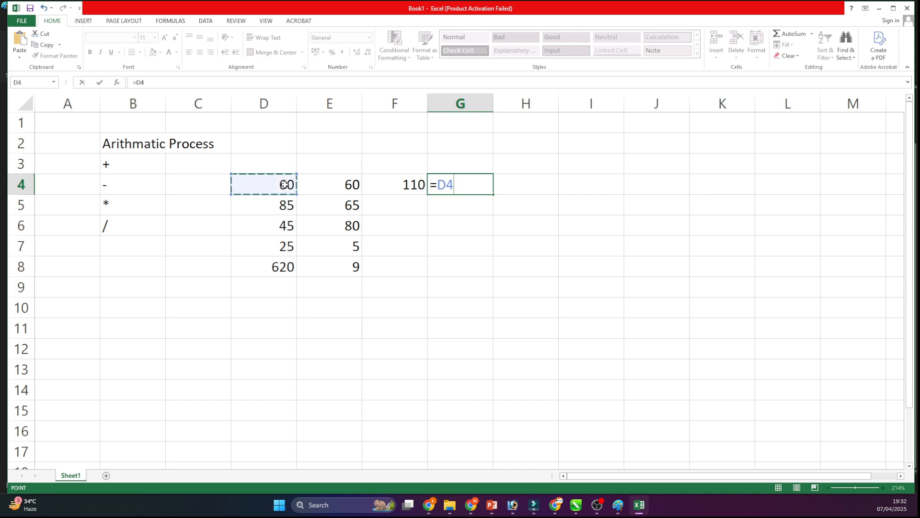
{"action": "type", "text": "+"}
{"action": "left_click", "coordinate": [333, 185]}
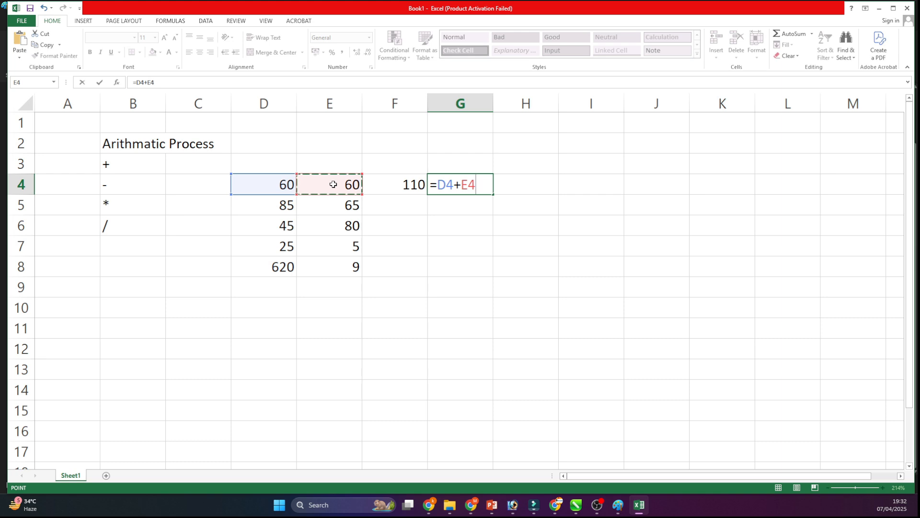
{"action": "key", "text": "Return"}
- Set the value in cell D4 to 100
{"action": "left_click", "coordinate": [268, 185]}
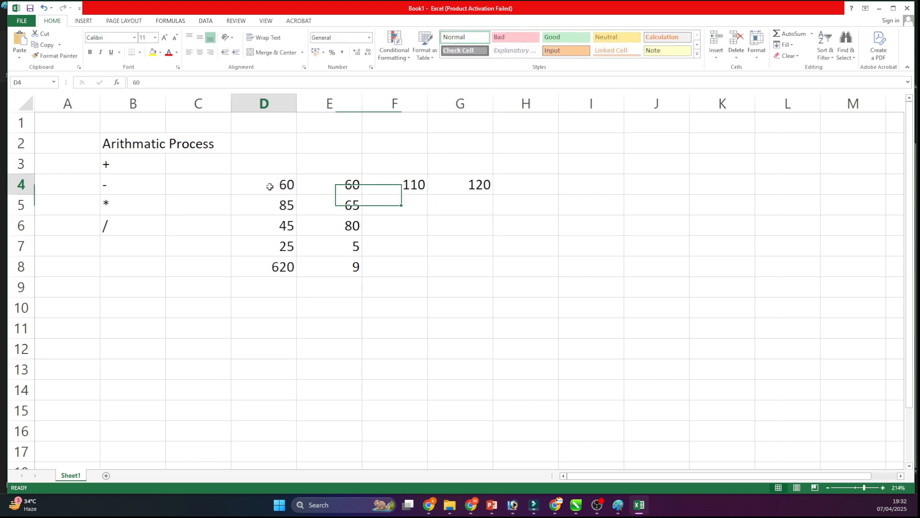
{"action": "type", "text": "100"}
{"action": "key", "text": "Return"}
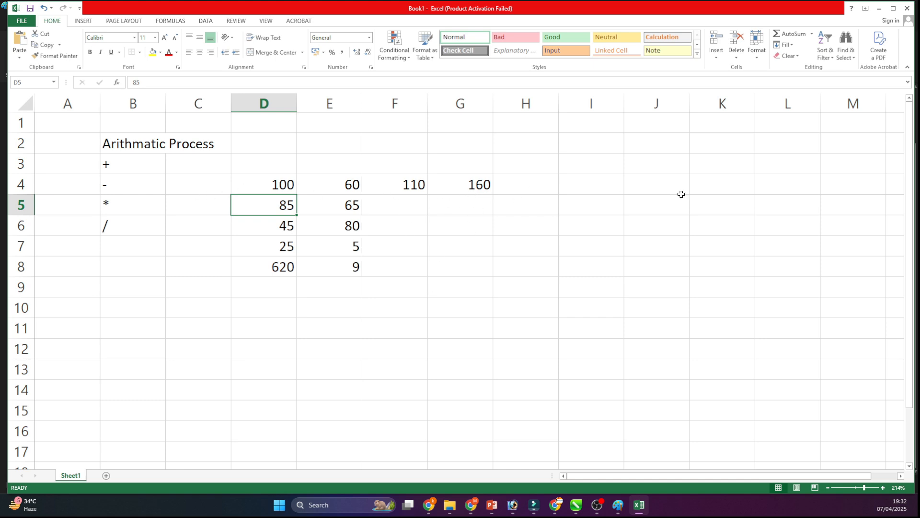
- Enter the plain number 160 in cell H4 and compare its content with the formula in G4
{"action": "left_click", "coordinate": [506, 189]}
{"action": "type", "text": "160"}
{"action": "key", "text": "Return"}
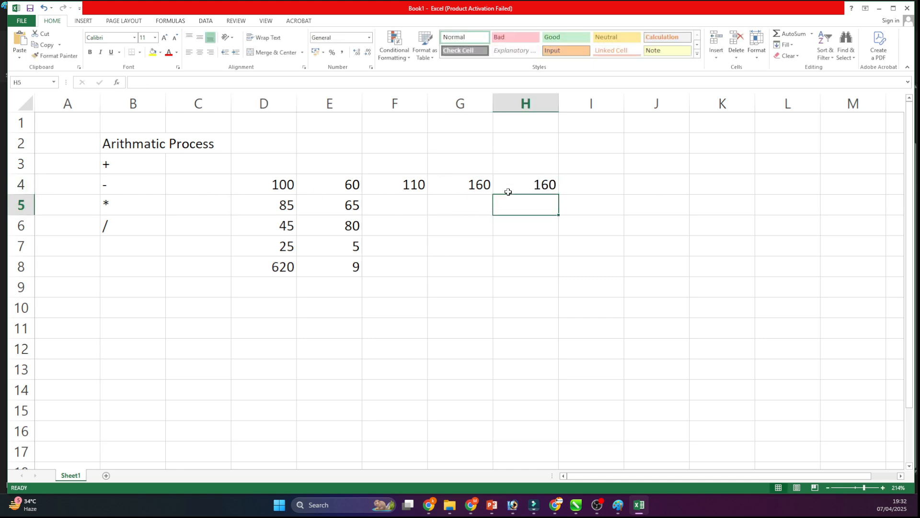
{"action": "left_click", "coordinate": [509, 191]}
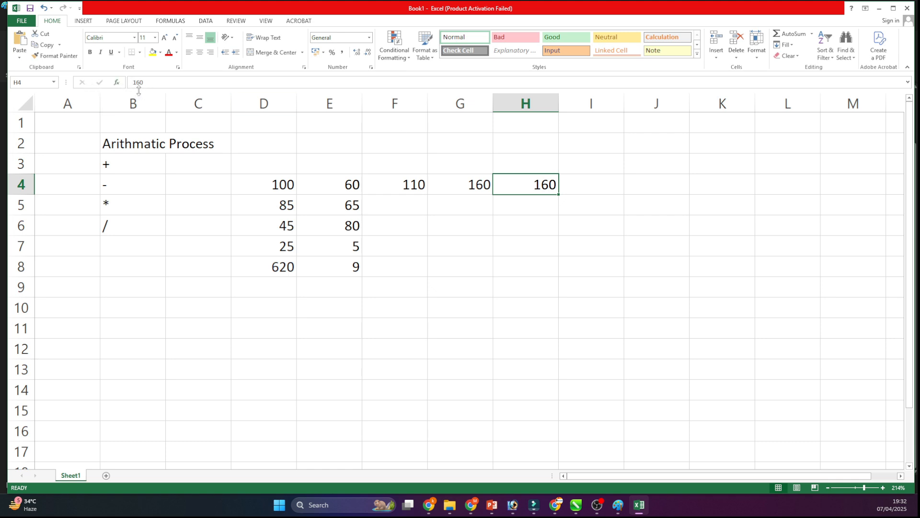
{"action": "left_click", "coordinate": [476, 184]}
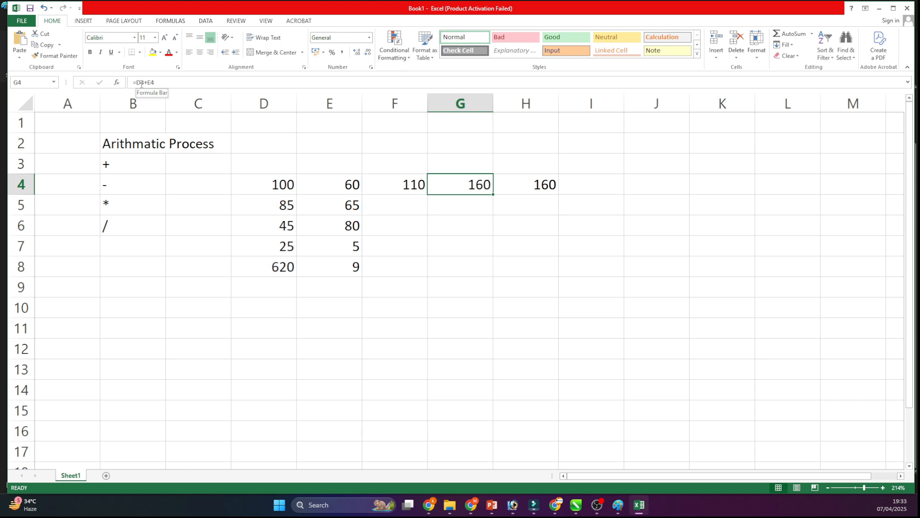
- Set the value in cell D4 to 5000 and check the cells F4 and H4
{"action": "left_click", "coordinate": [301, 172]}
{"action": "left_click", "coordinate": [271, 198]}
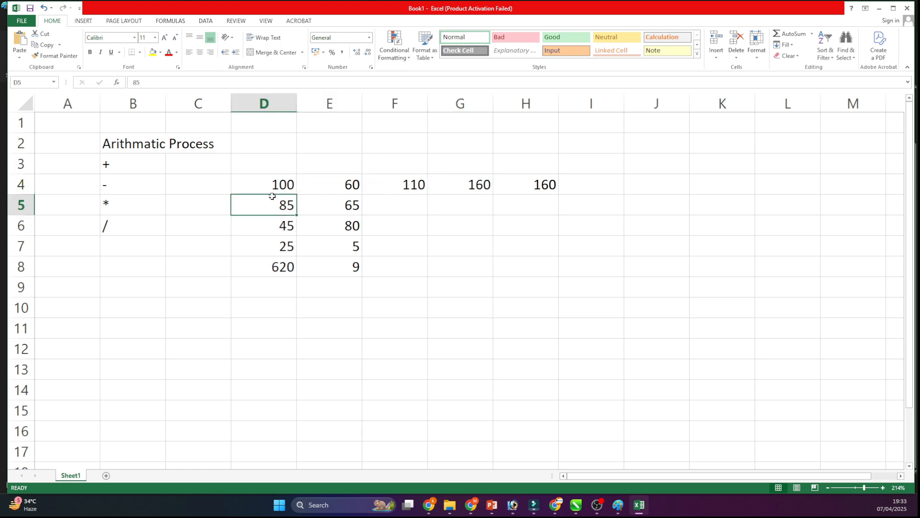
{"action": "left_click", "coordinate": [272, 192]}
{"action": "type", "text": "5000"}
{"action": "key", "text": "Return"}
{"action": "left_click", "coordinate": [421, 185]}
{"action": "left_click", "coordinate": [543, 181]}
- Replace the typed numbers in cell F4's formula with cell references so it reads =D4+E4
{"action": "double_click", "coordinate": [393, 186]}
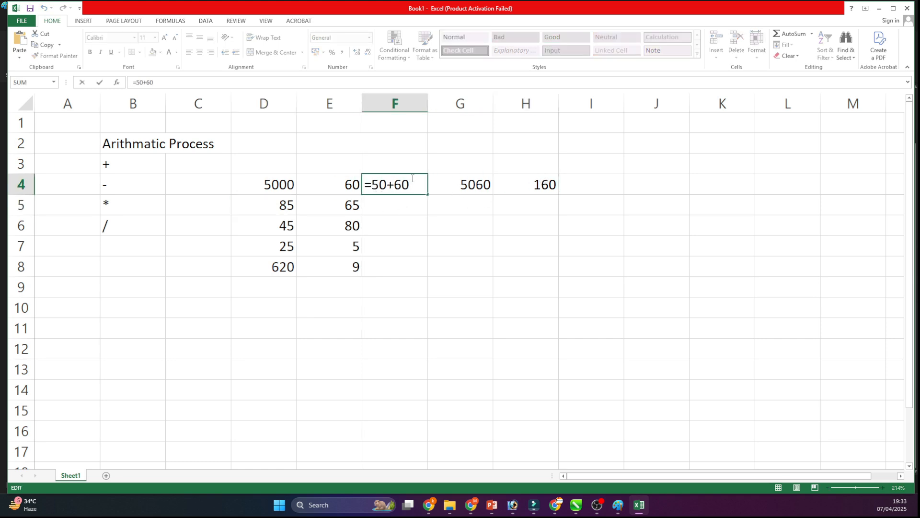
{"action": "left_click", "coordinate": [414, 178]}
{"action": "key", "text": "BackSpace"}
{"action": "key", "text": "BackSpace"}
{"action": "key", "text": "BackSpace"}
{"action": "key", "text": "BackSpace"}
{"action": "key", "text": "BackSpace"}
{"action": "left_click", "coordinate": [244, 189]}
{"action": "type", "text": "+"}
{"action": "left_click", "coordinate": [338, 187]}
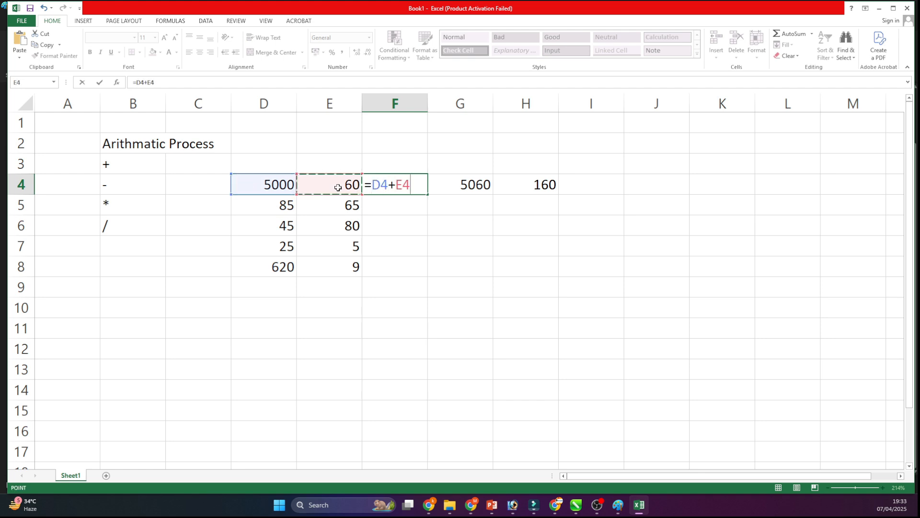
{"action": "key", "text": "Return"}
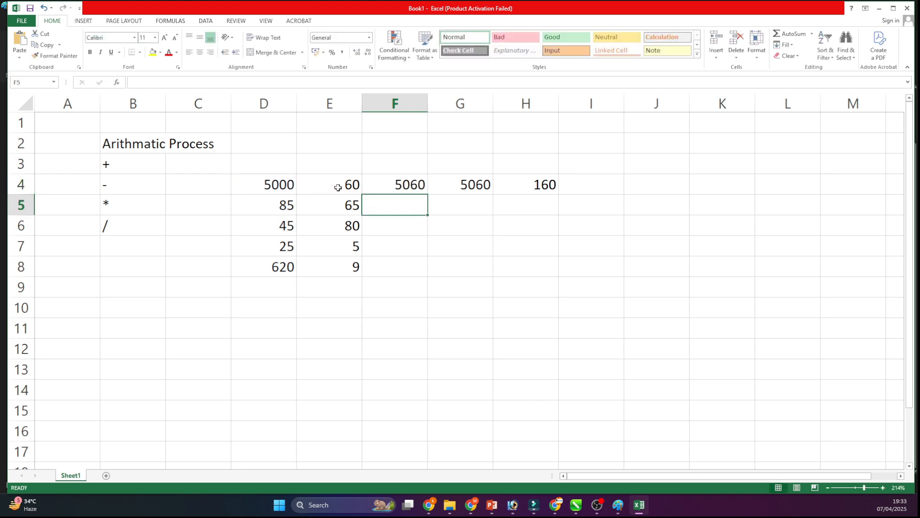
- Set the value in cell E4 to 0
{"action": "left_click", "coordinate": [338, 187]}
{"action": "type", "text": "0"}
{"action": "key", "text": "Return"}
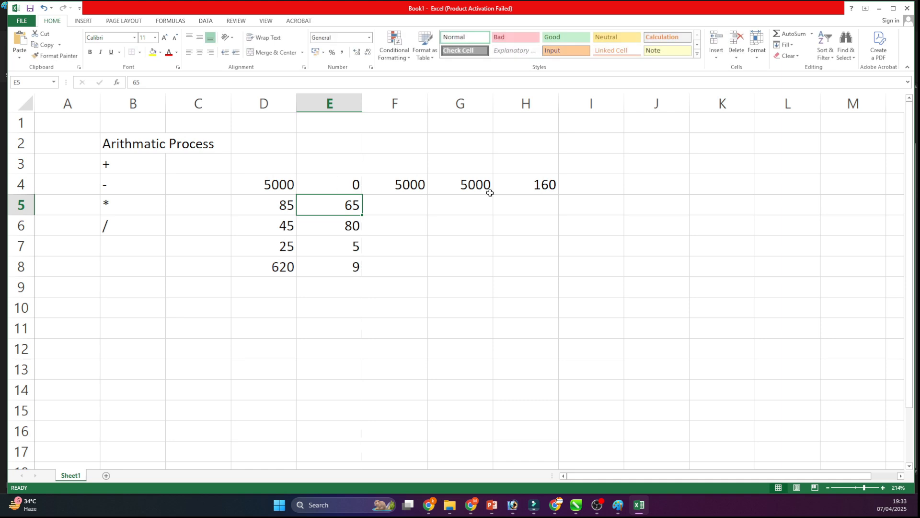
- Enter the subtraction formula =D5-E5 in cell F5 using cell references
{"action": "left_click", "coordinate": [404, 210]}
{"action": "type", "text": "="}
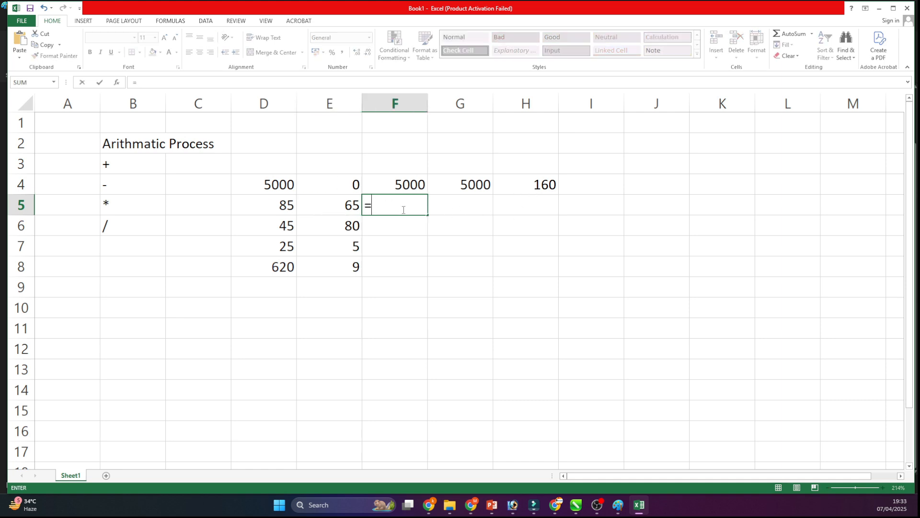
{"action": "left_click", "coordinate": [241, 203]}
{"action": "type", "text": "-"}
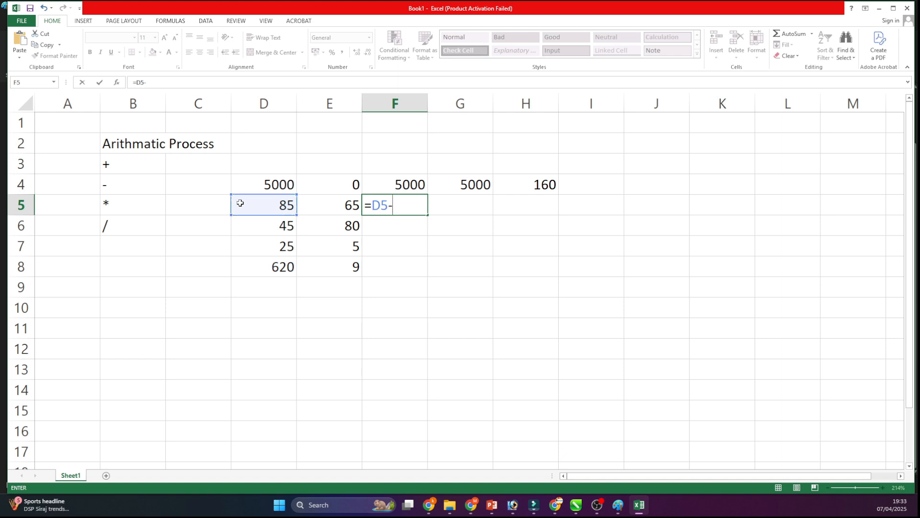
{"action": "left_click", "coordinate": [336, 199]}
{"action": "key", "text": "Return"}
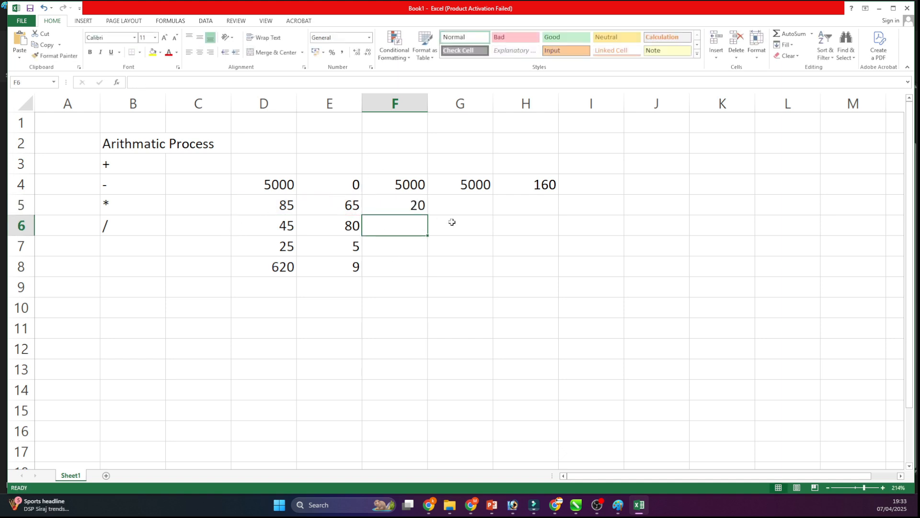
- Set the values in cells D5 and E5 to 100 each to test the subtraction formula
{"action": "left_click", "coordinate": [276, 206]}
{"action": "type", "text": "100"}
{"action": "key", "text": "Return"}
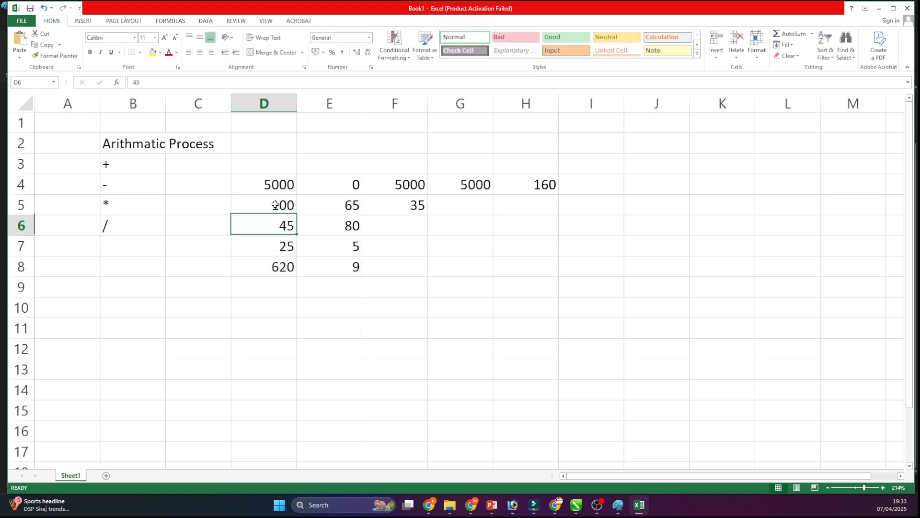
{"action": "key", "text": "Right"}
{"action": "key", "text": "Up"}
{"action": "type", "text": "100"}
{"action": "key", "text": "Return"}
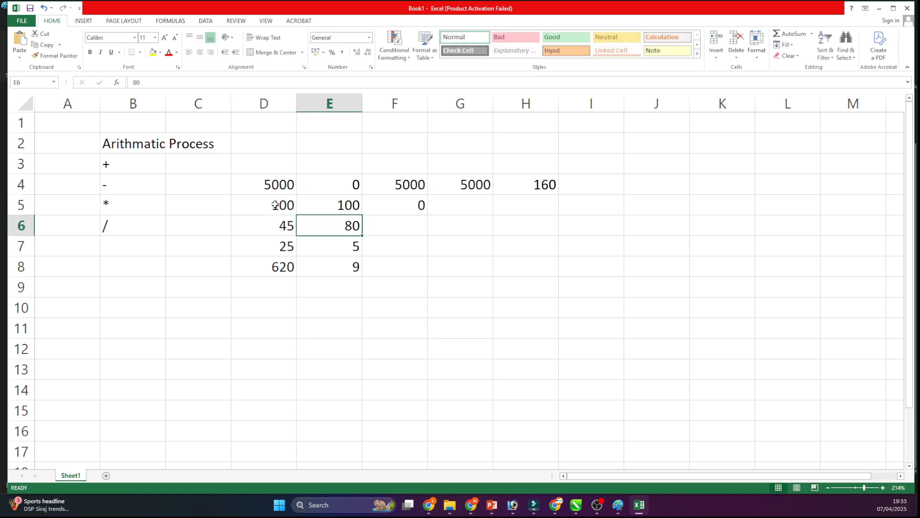
- Enter the multiplication formula =D6*E6 in cell F6 using cell references
{"action": "key", "text": "Right"}
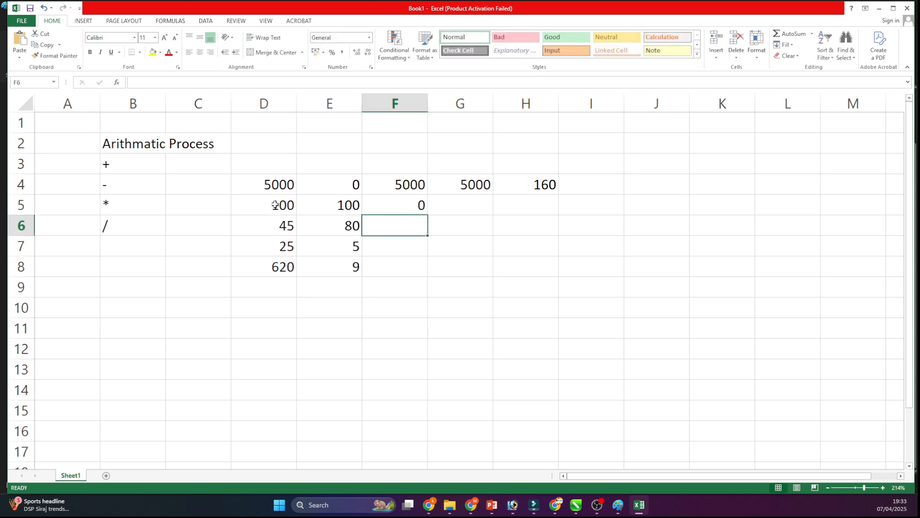
{"action": "type", "text": "="}
{"action": "left_click", "coordinate": [265, 234]}
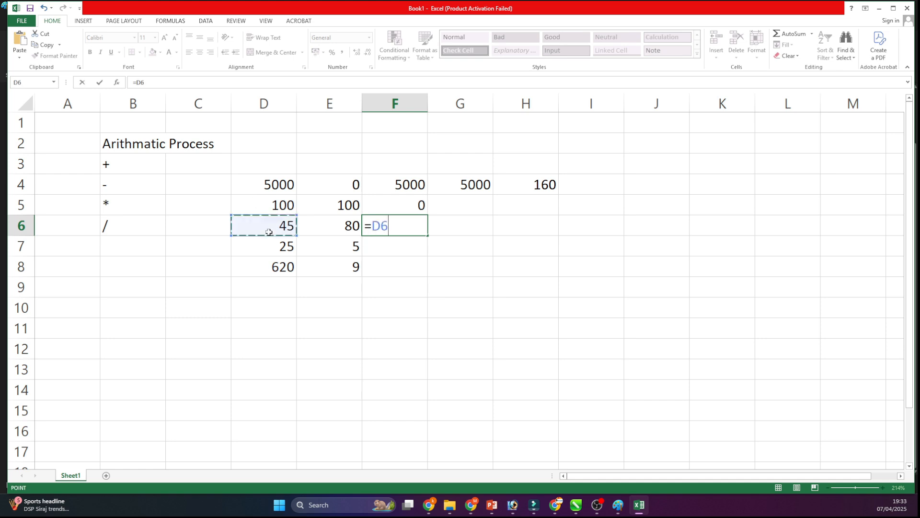
{"action": "type", "text": "*"}
{"action": "left_click", "coordinate": [335, 226]}
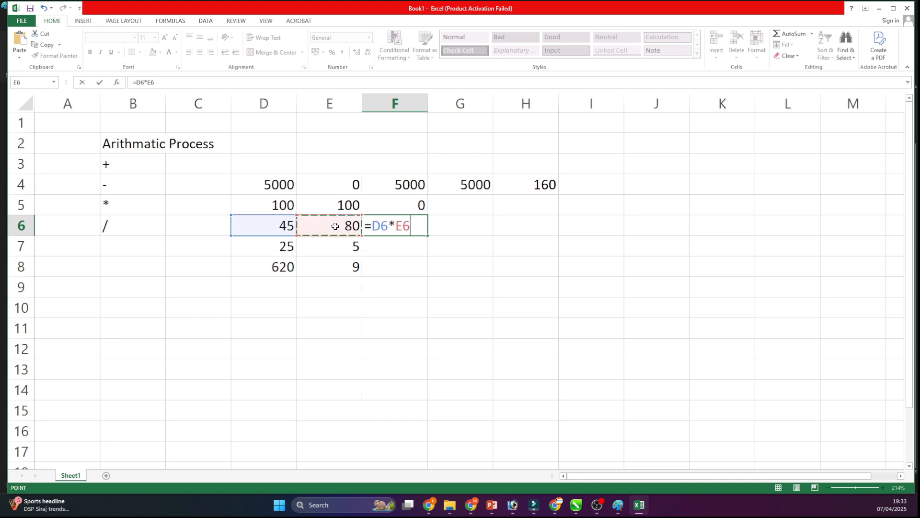
{"action": "key", "text": "Return"}
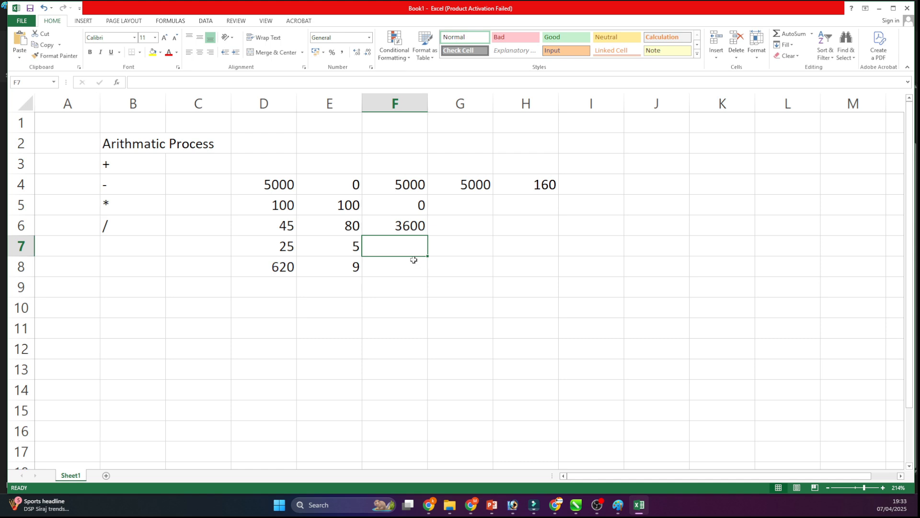
- Test the multiplication formula by setting cell D6 first to 1 and finally to 100
{"action": "left_click", "coordinate": [286, 227]}
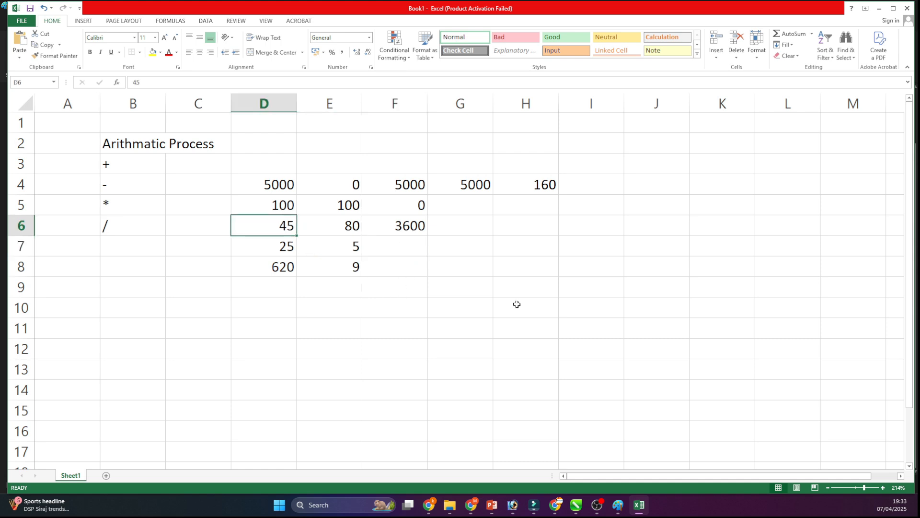
{"action": "type", "text": "1"}
{"action": "key", "text": "Return"}
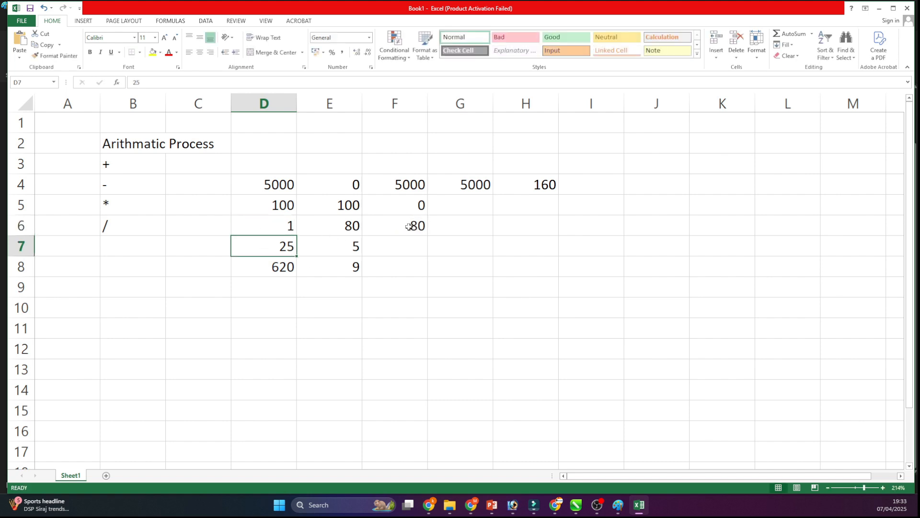
{"action": "left_click", "coordinate": [276, 229]}
{"action": "type", "text": "100"}
{"action": "key", "text": "Return"}
- Enter the division formula =D7/E7 in cell F7 using cell references
{"action": "left_click", "coordinate": [406, 248]}
{"action": "type", "text": "="}
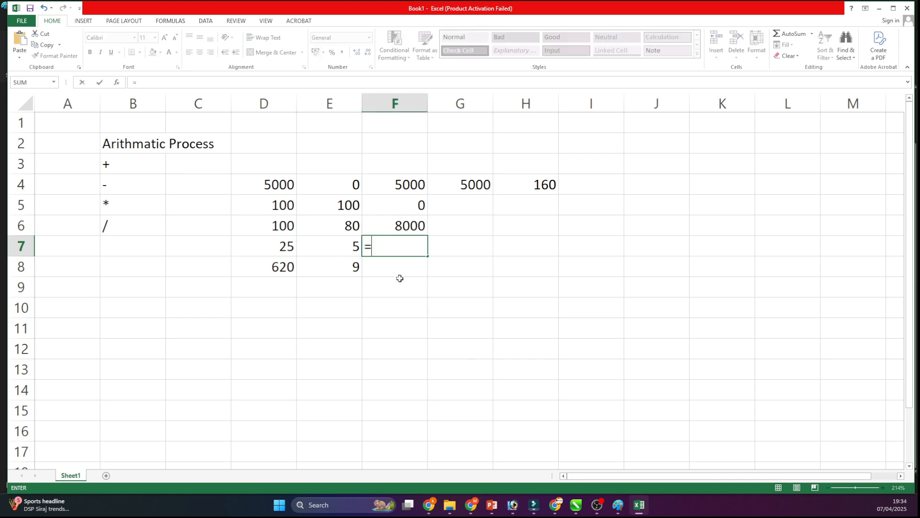
{"action": "left_click", "coordinate": [256, 246]}
{"action": "type", "text": "/"}
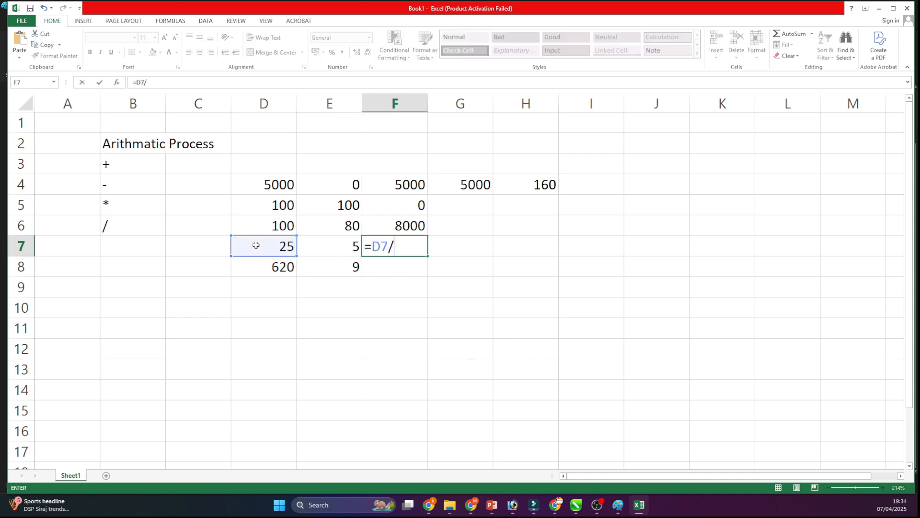
{"action": "left_click", "coordinate": [338, 246]}
{"action": "key", "text": "Return"}
{"action": "type", "text": "."}
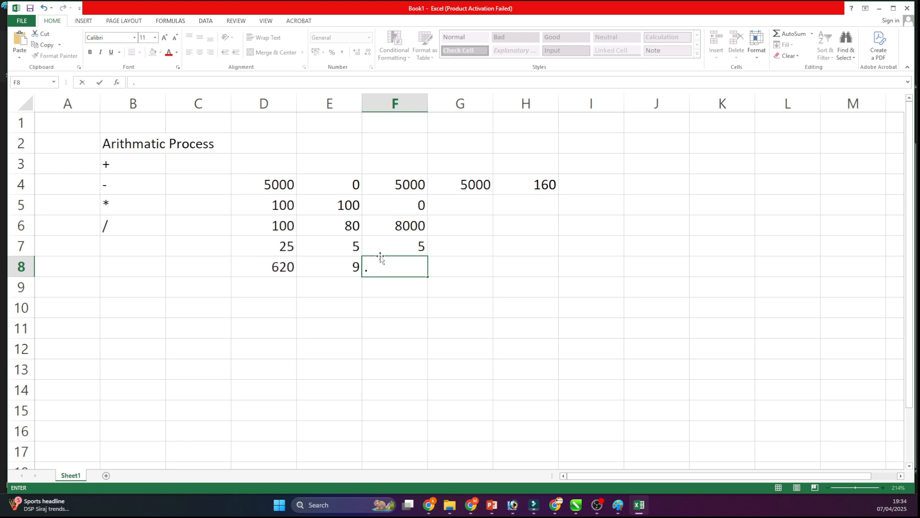
- Set the value in cell D7 to 500 and review the operator symbols in cells B3 to B6
{"action": "left_click", "coordinate": [244, 245]}
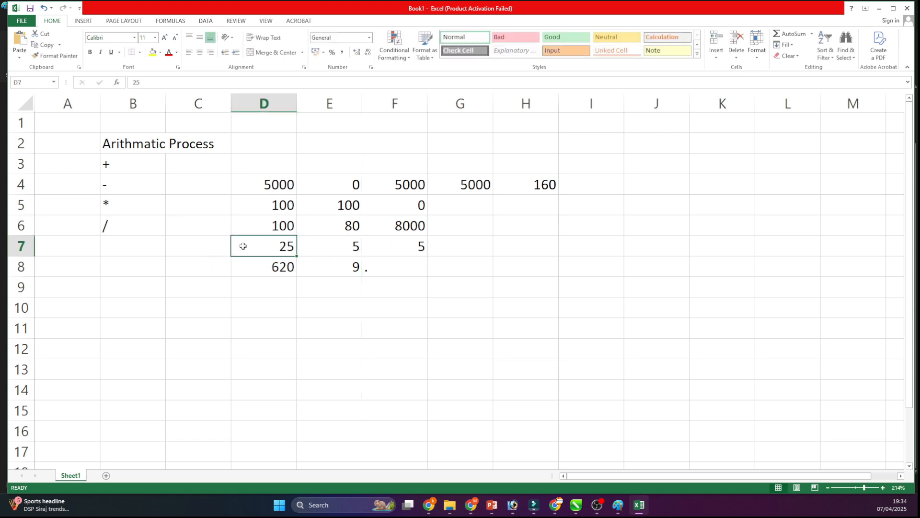
{"action": "type", "text": "500"}
{"action": "key", "text": "Return"}
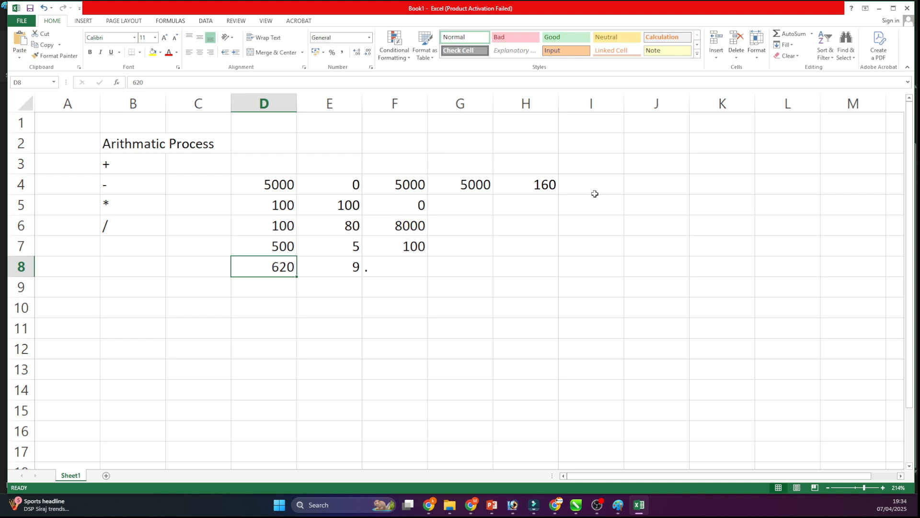
{"action": "left_click", "coordinate": [112, 160]}
{"action": "left_click", "coordinate": [114, 181]}
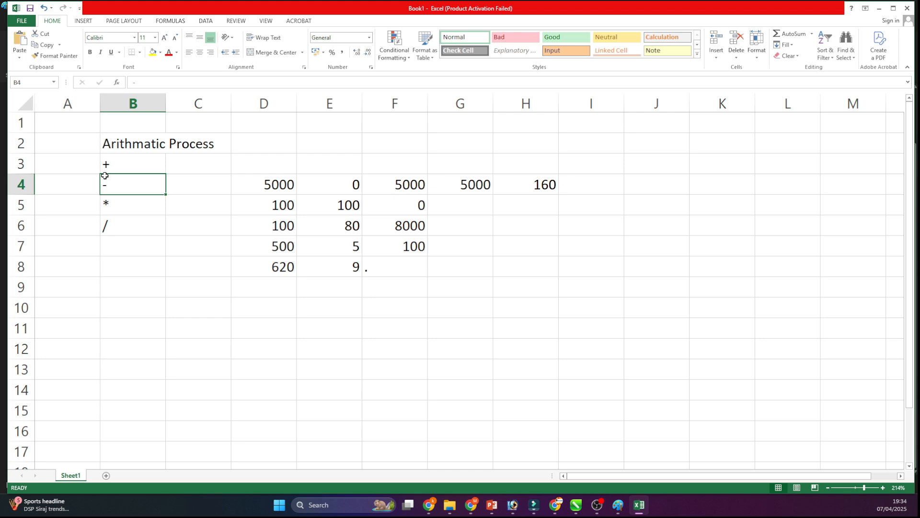
{"action": "left_click", "coordinate": [132, 202]}
{"action": "left_click", "coordinate": [135, 229]}
- Clear the numbers and formulas in D4:I13 and erase all remaining content from the worksheet
{"action": "left_click_drag", "start_coordinate": [271, 184], "coordinate": [589, 361]}
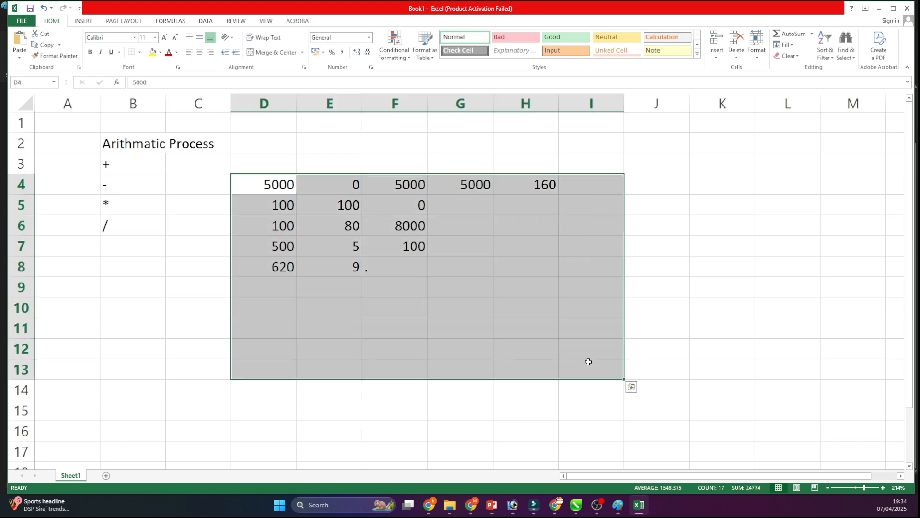
{"action": "key", "text": "Delete"}
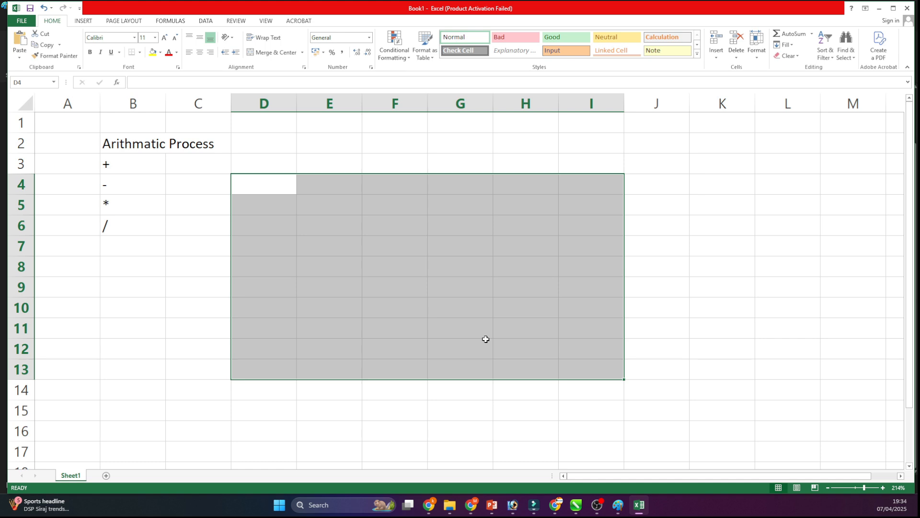
{"action": "key", "text": "ctrl+a"}
{"action": "key", "text": "Delete"}
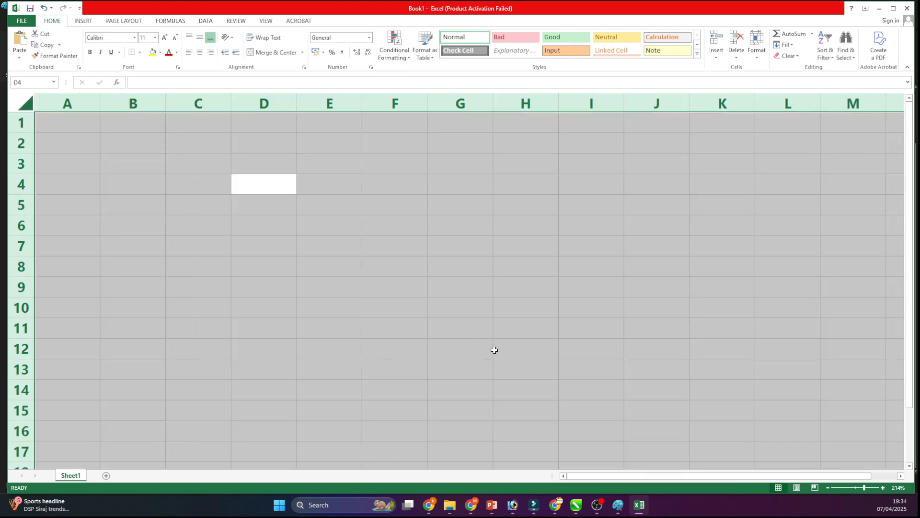
{"action": "left_click", "coordinate": [308, 197]}
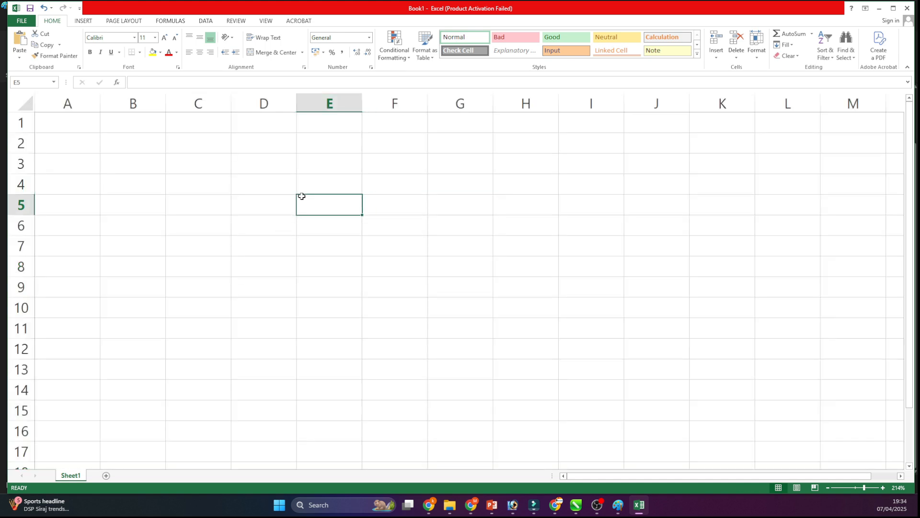
- Enter the column headings Roll NO in cell A2 and Name in cell B2
{"action": "left_click", "coordinate": [67, 152]}
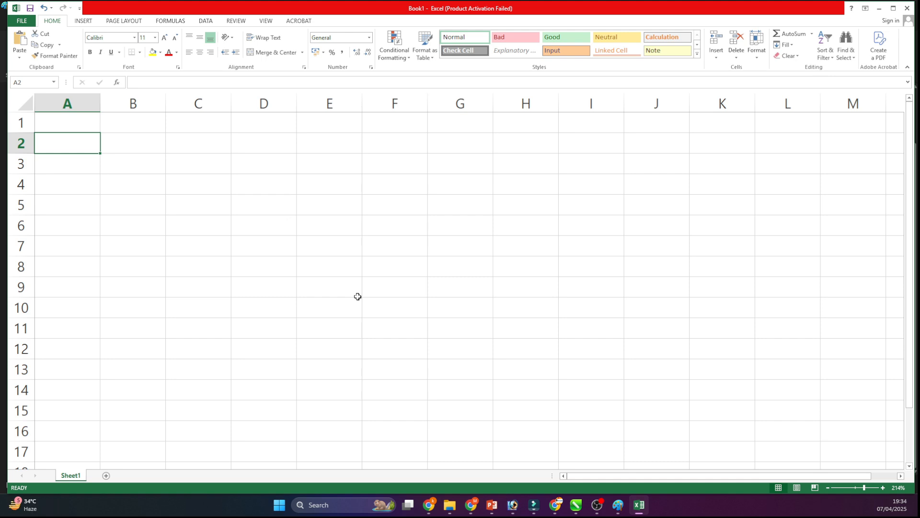
{"action": "type", "text": "Rol"}
{"action": "key", "text": "Return"}
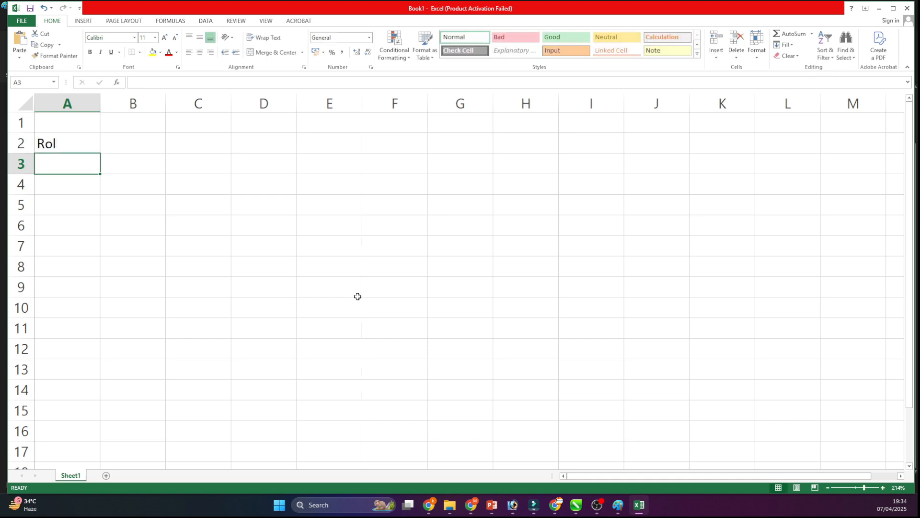
{"action": "key", "text": "Up"}
{"action": "type", "text": "Roll NO"}
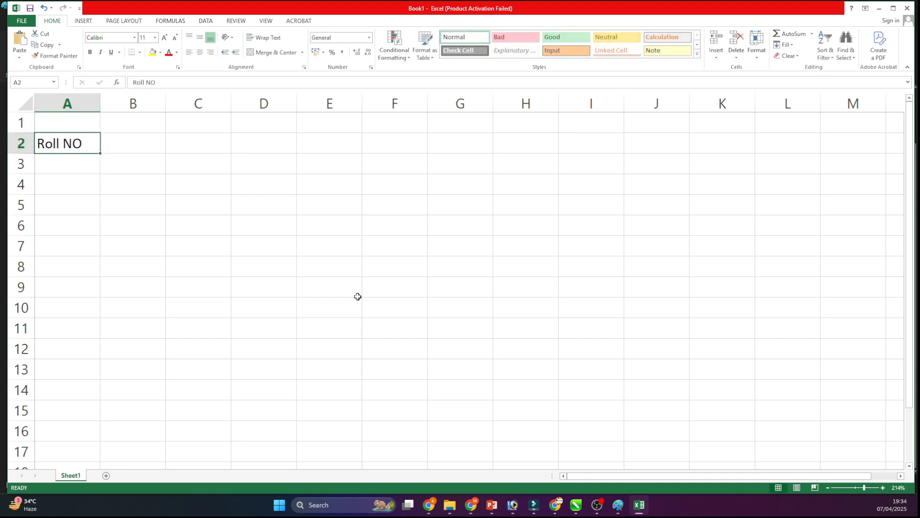
{"action": "key", "text": "Tab"}
{"action": "type", "text": "Name"}
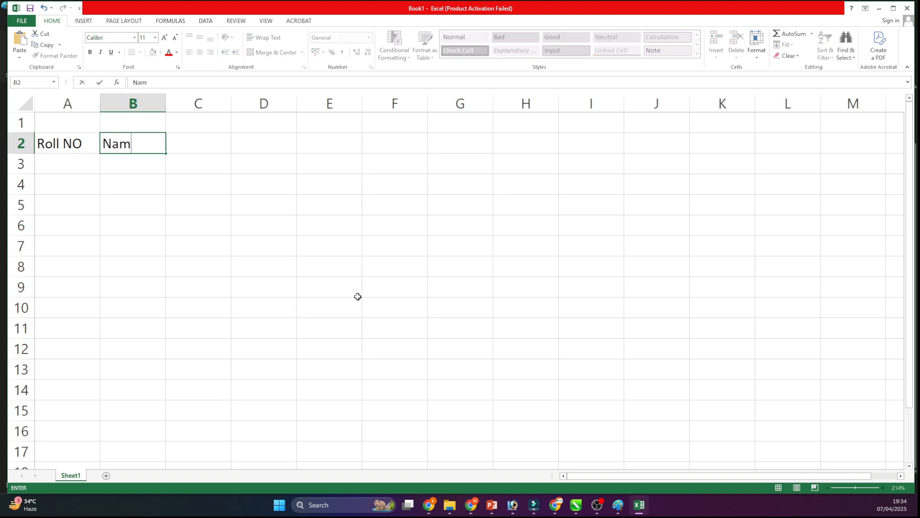
{"action": "key", "text": "Return"}
- Add the subject headings Hindi in cell C2 and English in cell D2
{"action": "key", "text": "Up"}
{"action": "key", "text": "Right"}
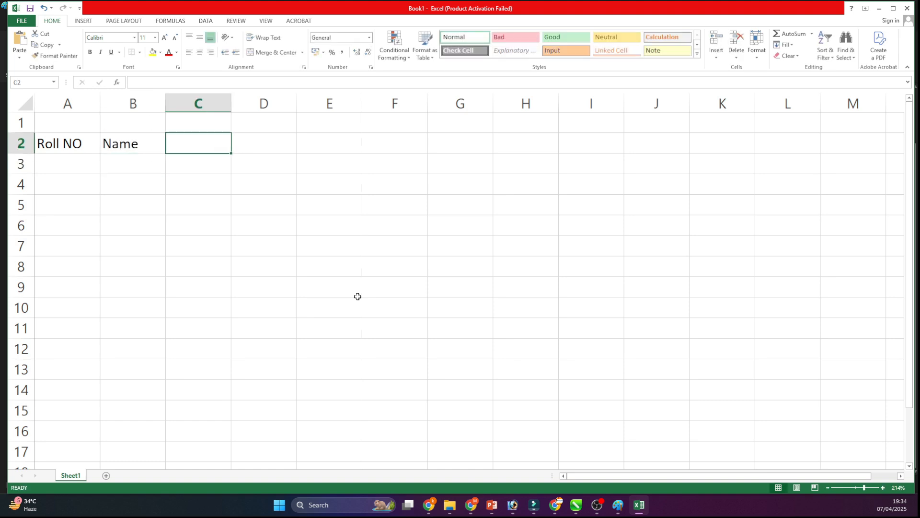
{"action": "type", "text": "Hindi"}
{"action": "key", "text": "Return"}
{"action": "key", "text": "Up"}
{"action": "key", "text": "Right"}
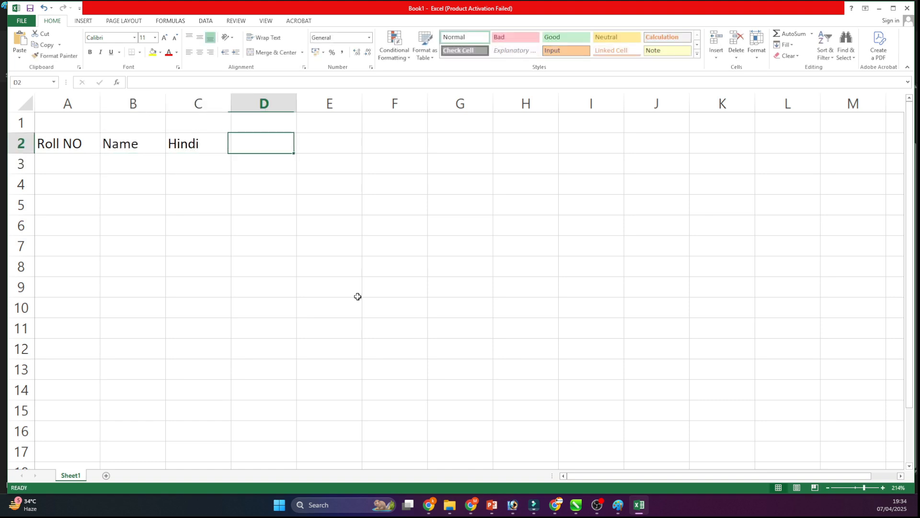
{"action": "type", "text": "Eng"}
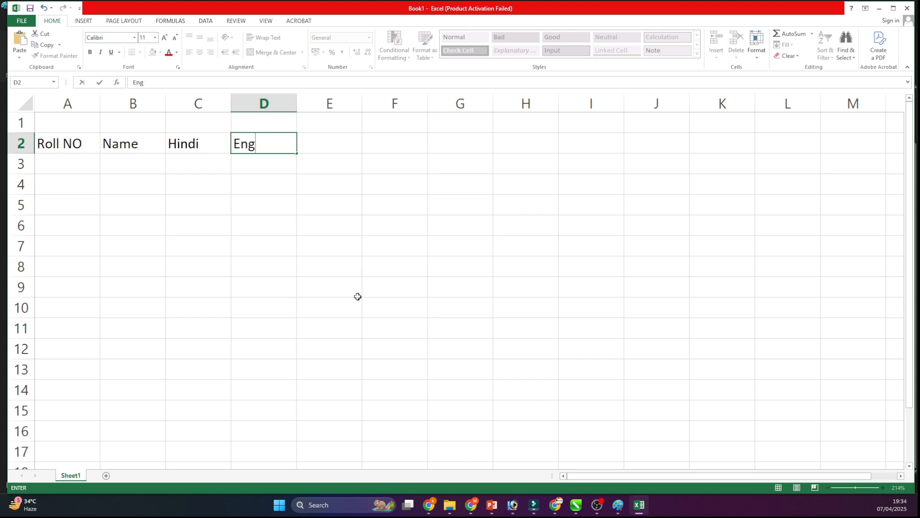
{"action": "type", "text": "lish"}
{"action": "key", "text": "Return"}
- Add the subject headings Math, Science and Drawing in cells E2, F2 and G2
{"action": "key", "text": "Right"}
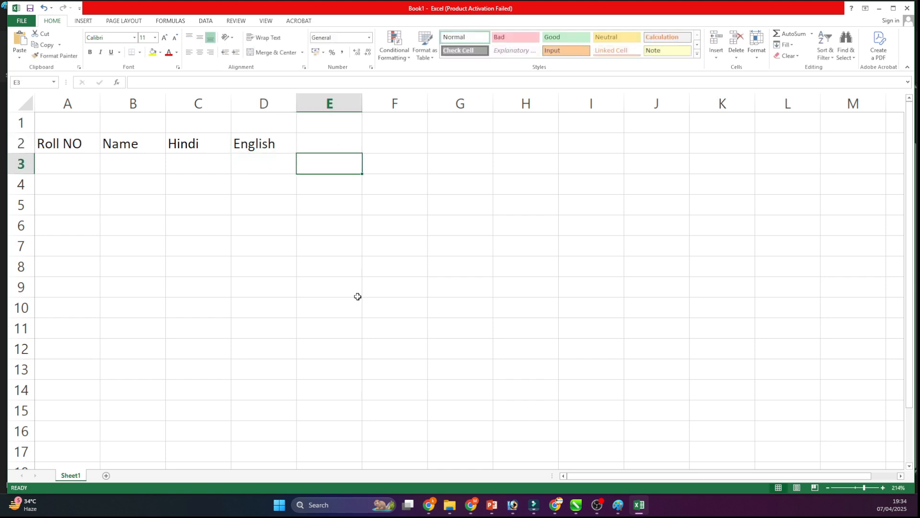
{"action": "key", "text": "Up"}
{"action": "type", "text": "MAth"}
{"action": "key", "text": "Return"}
{"action": "key", "text": "Up"}
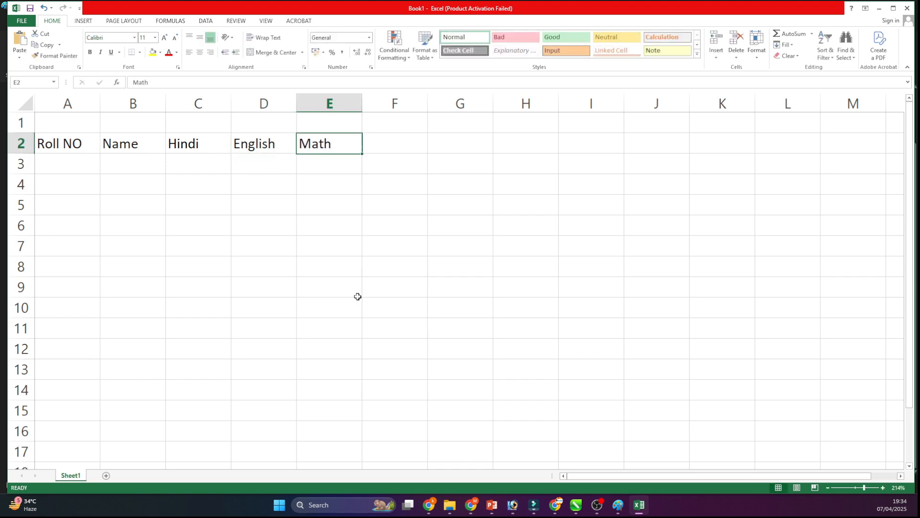
{"action": "key", "text": "Right"}
{"action": "type", "text": "Science"}
{"action": "key", "text": "Return"}
{"action": "key", "text": "Up"}
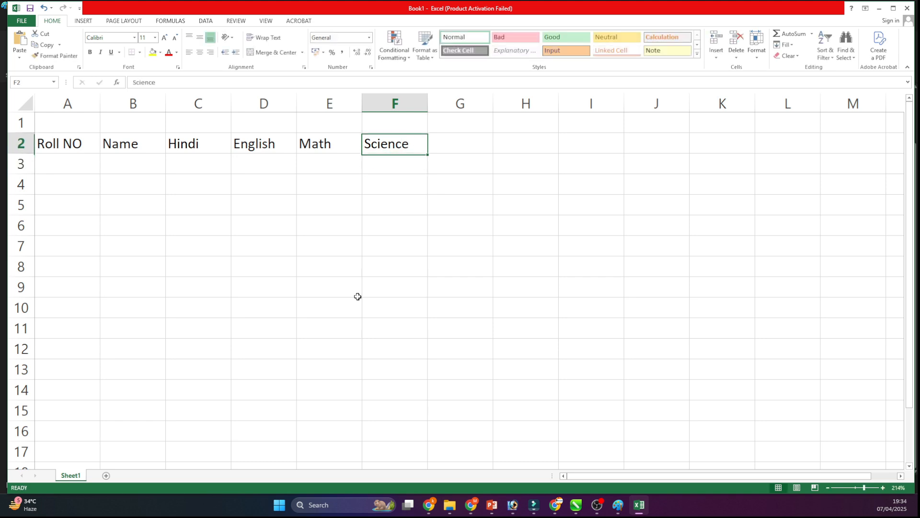
{"action": "key", "text": "Right"}
{"action": "type", "text": "Drawing"}
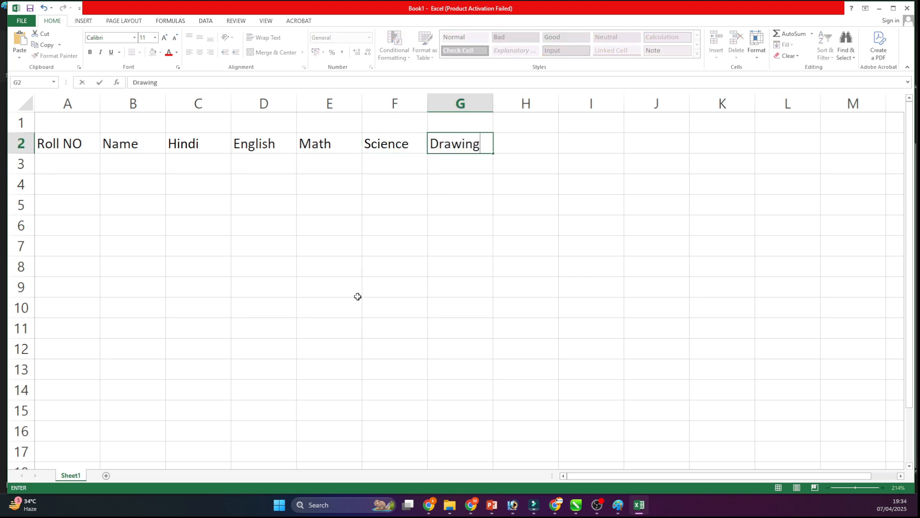
{"action": "key", "text": "Return"}
- Add the result headings Total in cell H2 and Percentage in cell I2
{"action": "key", "text": "Up"}
{"action": "key", "text": "Right"}
{"action": "type", "text": "Total"}
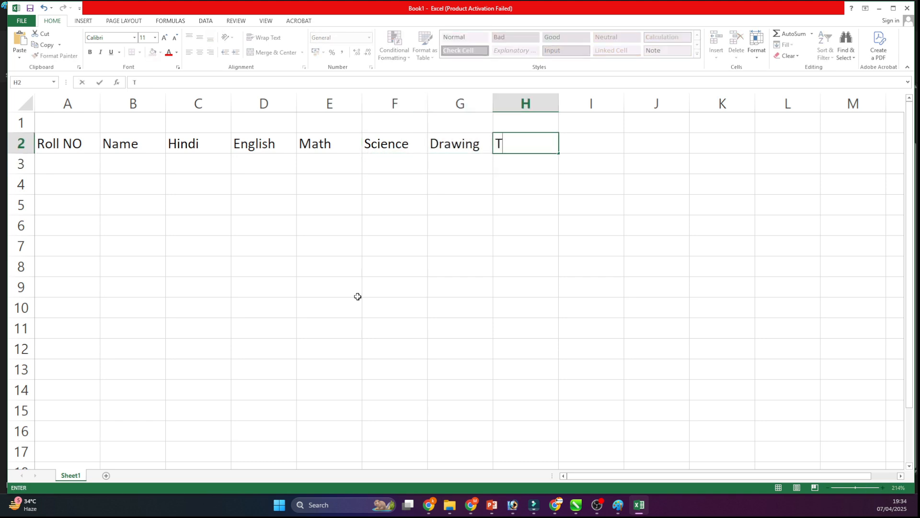
{"action": "key", "text": "Return"}
{"action": "key", "text": "Up"}
{"action": "key", "text": "Right"}
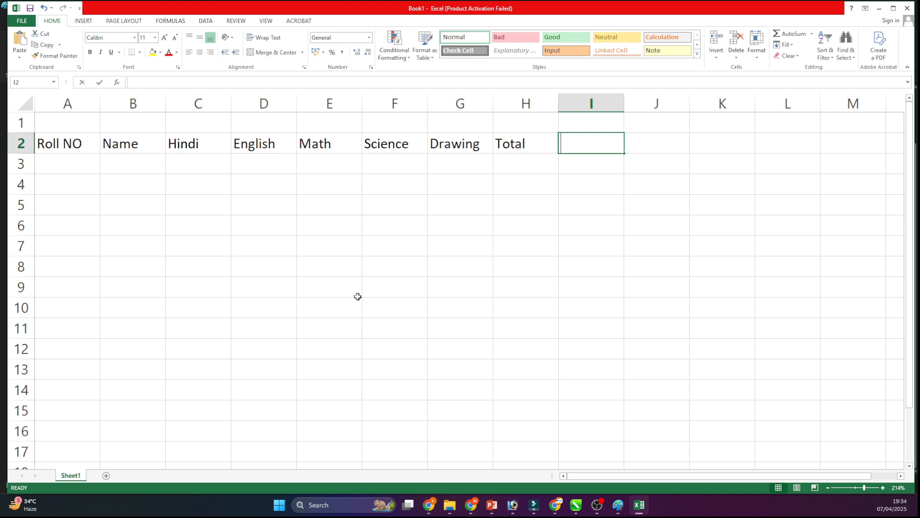
{"action": "type", "text": "Percentage"}
{"action": "key", "text": "Return"}
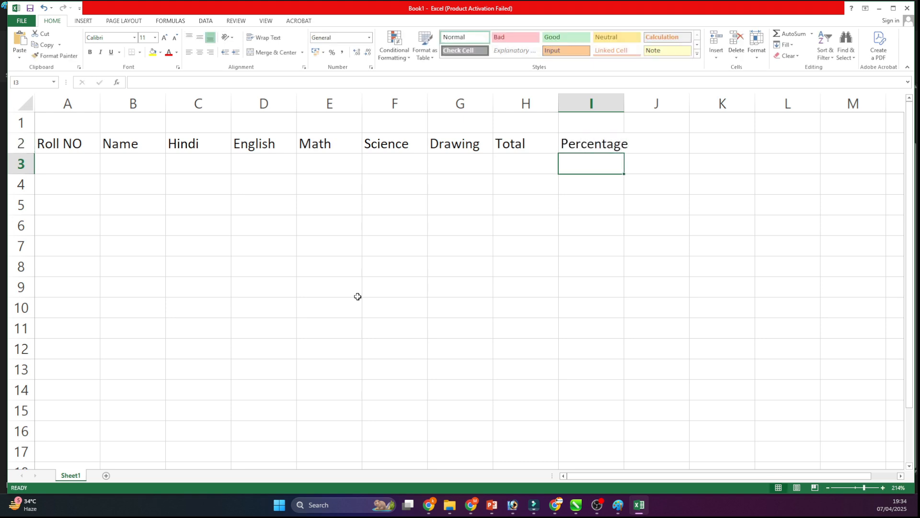
- Enter the roll numbers A101, A102 and A103 in cells A3 to A5
{"action": "left_click", "coordinate": [85, 151]}
{"action": "left_click", "coordinate": [93, 159]}
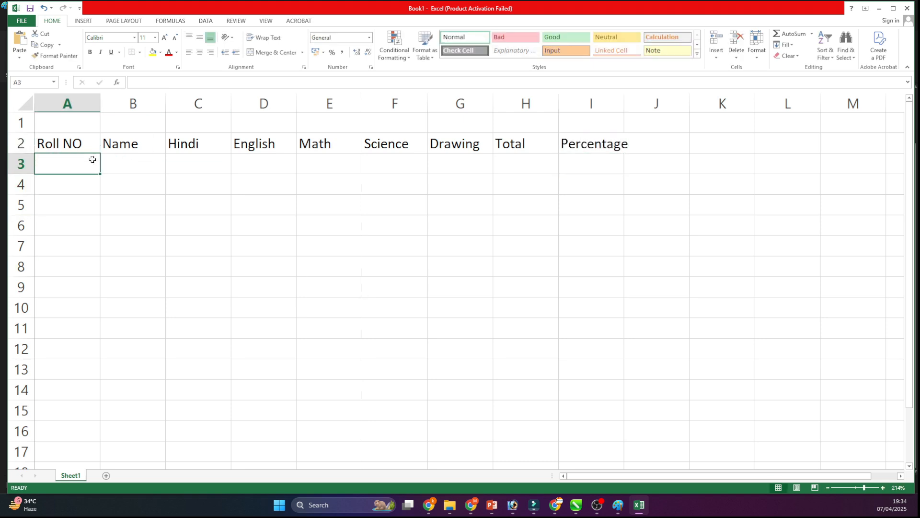
{"action": "type", "text": "A101A"}
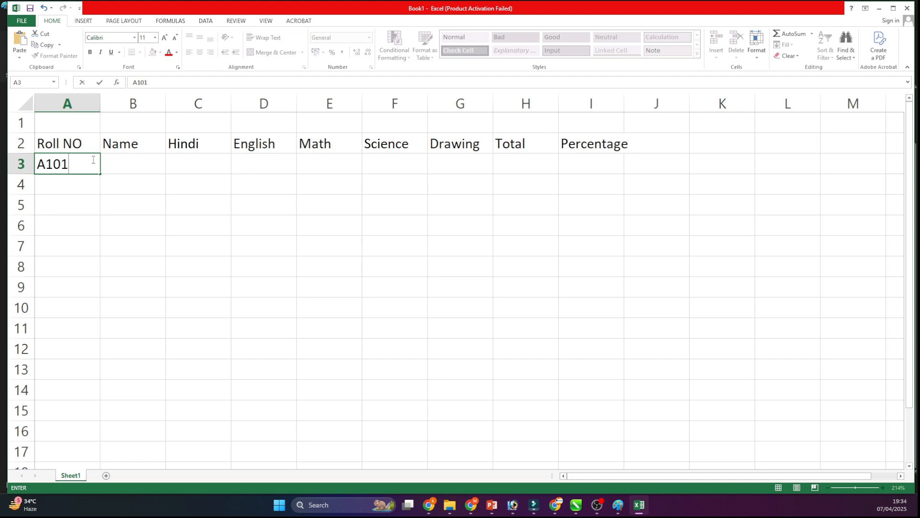
{"action": "key", "text": "Return"}
{"action": "type", "text": "A102"}
{"action": "key", "text": "Return"}
{"action": "type", "text": "A10"}
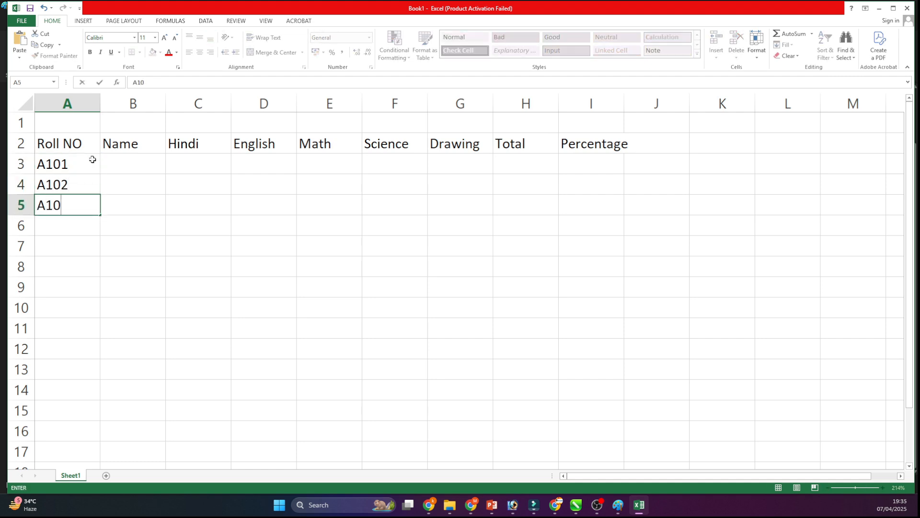
{"action": "type", "text": "3"}
{"action": "key", "text": "Return"}
- Continue the Roll NO column with A104 in cell A6 and A105 in cell A7
{"action": "type", "text": "04"}
{"action": "key", "text": "BackSpace"}
{"action": "key", "text": "BackSpace"}
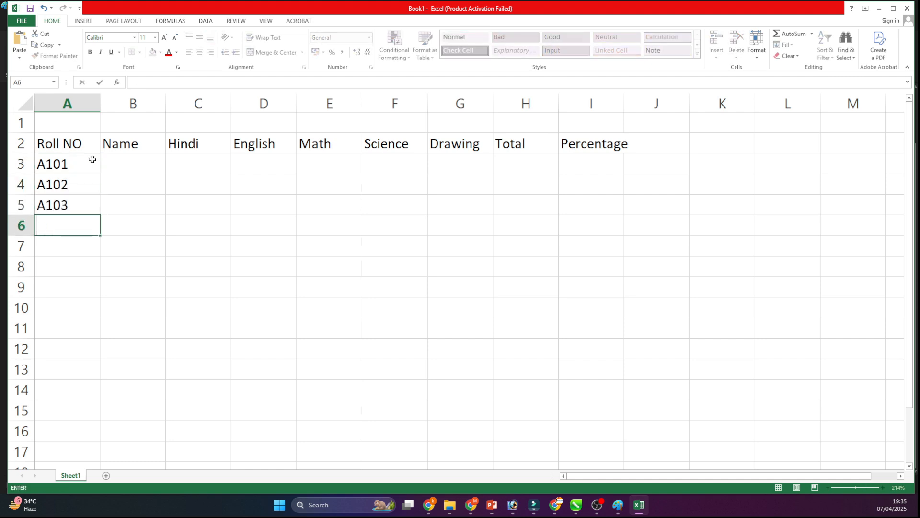
{"action": "type", "text": "A104"}
{"action": "key", "text": "Return"}
{"action": "type", "text": "A"}
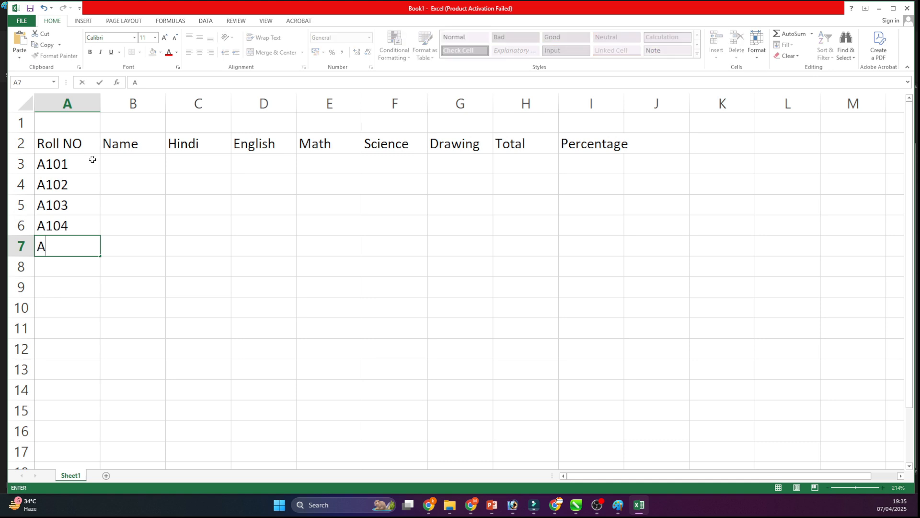
{"action": "type", "text": "105"}
{"action": "key", "text": "Return"}
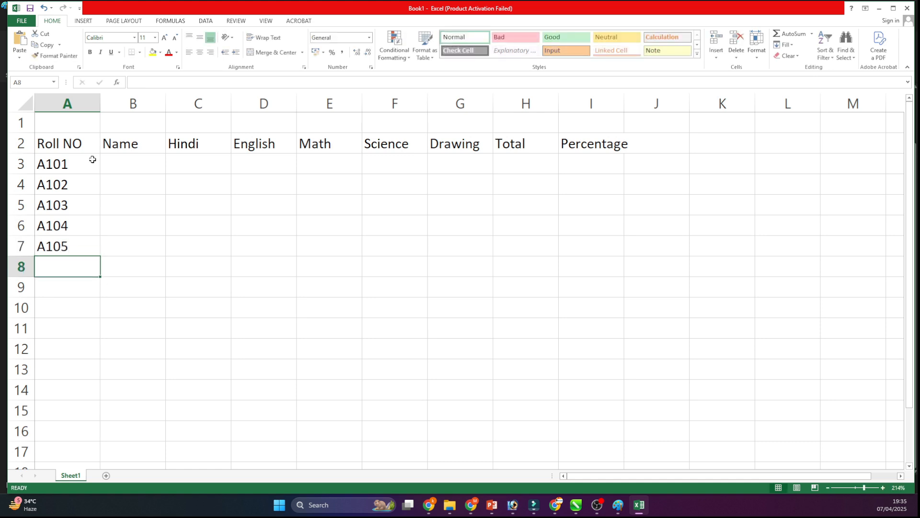
- Fill the Name column with the five students' first names in cells B3 to B7
{"action": "left_click", "coordinate": [134, 166]}
{"action": "type", "text": "Rahul"}
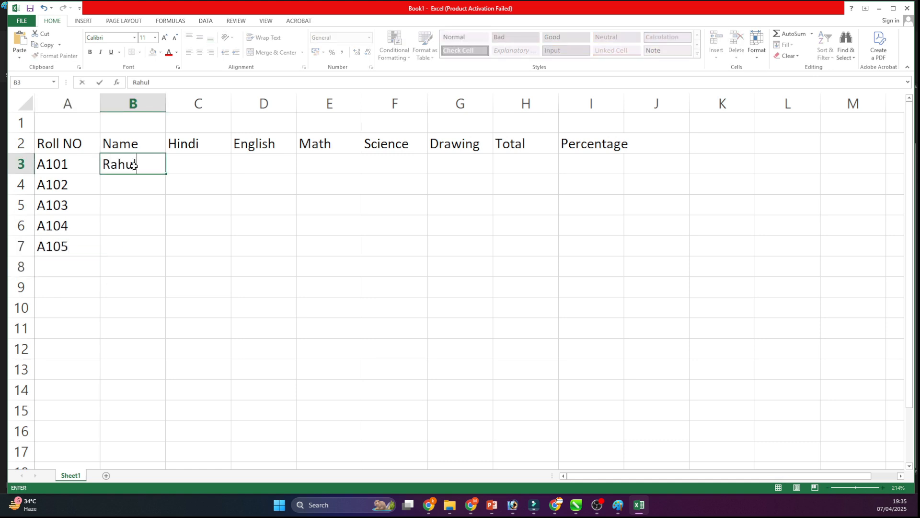
{"action": "key", "text": "Return"}
{"action": "type", "text": "Ravi"}
{"action": "key", "text": "Return"}
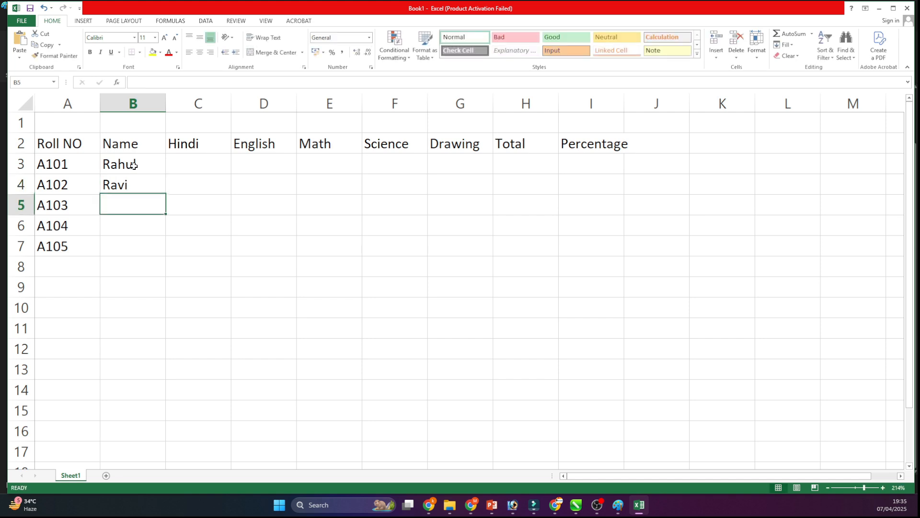
{"action": "type", "text": "Ramesh"}
{"action": "key", "text": "Return"}
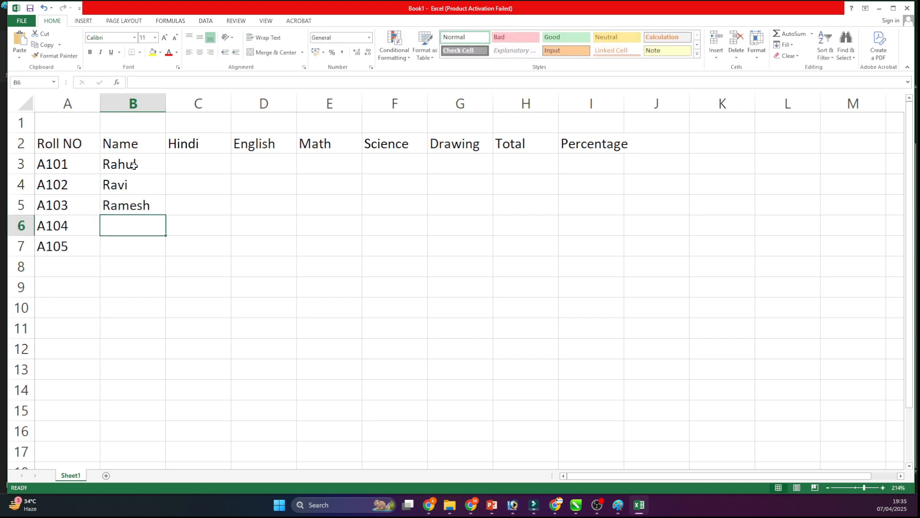
{"action": "type", "text": "Ranjana"}
{"action": "key", "text": "Return"}
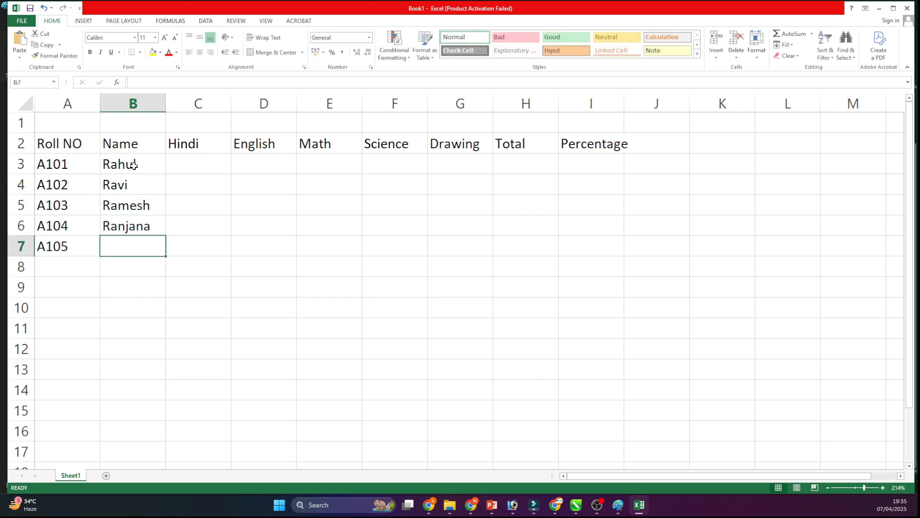
{"action": "type", "text": "Rohit"}
{"action": "key", "text": "Return"}
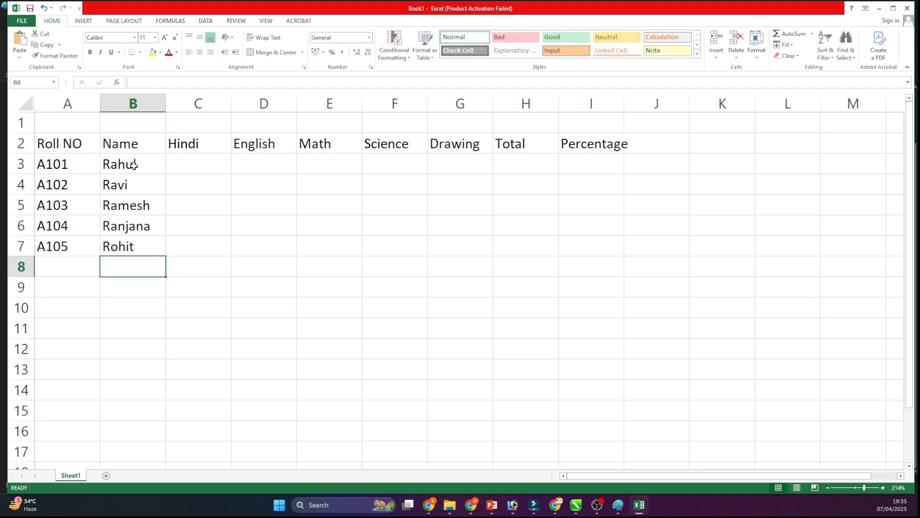
- Enter the first student's marks 50, 60, 85, 85 and 96 in cells C3 to G3
{"action": "left_click", "coordinate": [209, 164]}
{"action": "type", "text": "50"}
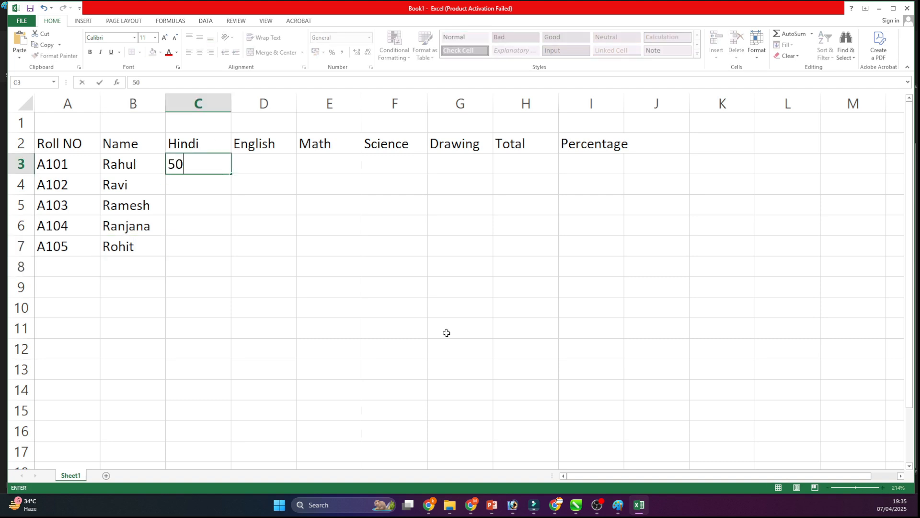
{"action": "key", "text": "Tab"}
{"action": "type", "text": "60"}
{"action": "key", "text": "Tab"}
{"action": "type", "text": "85"}
{"action": "key", "text": "Tab"}
{"action": "type", "text": "85"}
{"action": "key", "text": "Tab"}
{"action": "type", "text": "96"}
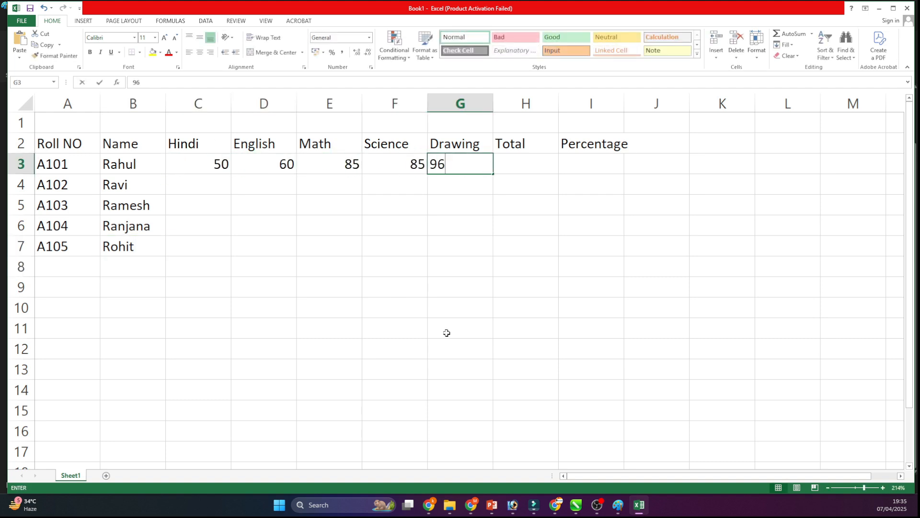
{"action": "key", "text": "Tab"}
- Enter 96 in cell H3 under Total
{"action": "type", "text": "96"}
{"action": "key", "text": "Left"}
{"action": "key", "text": "Left"}
{"action": "key", "text": "Left"}
{"action": "key", "text": "Left"}
{"action": "key", "text": "Left"}
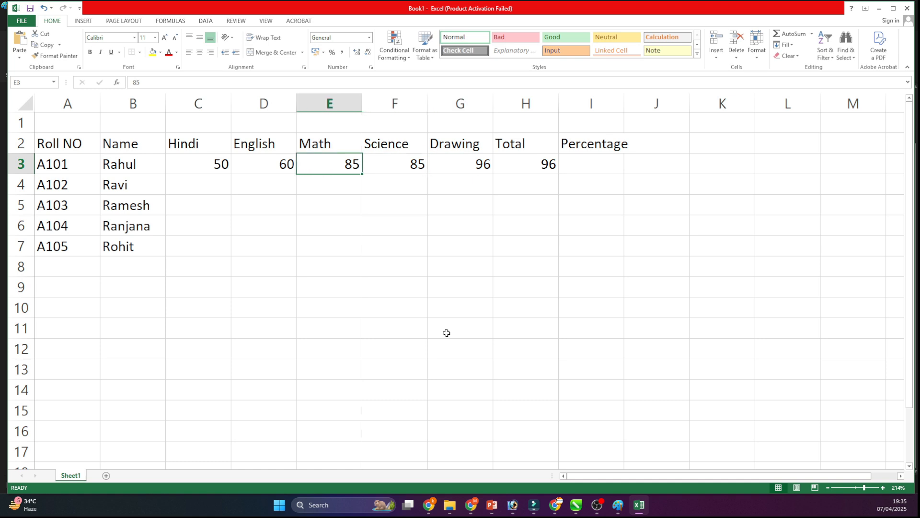
- Enter the Hindi marks 74, 85, 96 and 25 in cells C4 to C7
{"action": "key", "text": "Down"}
{"action": "type", "text": "74"}
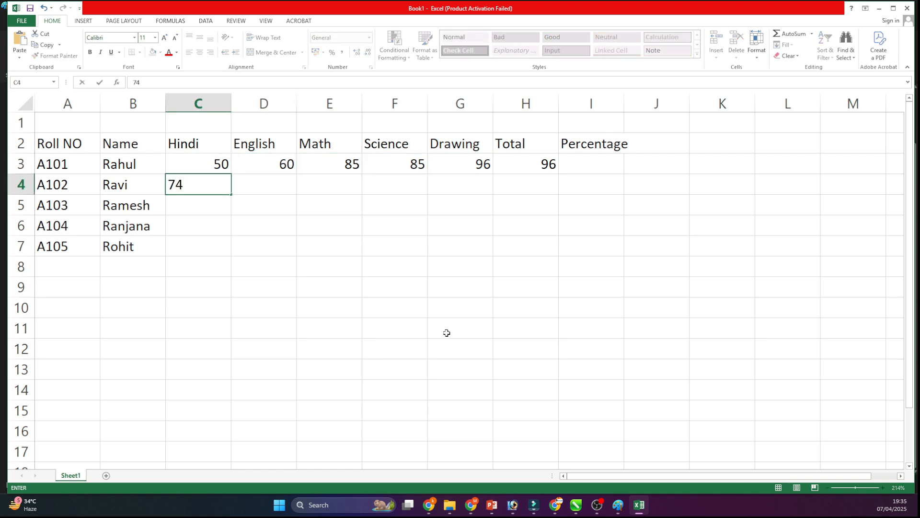
{"action": "key", "text": "Return"}
{"action": "type", "text": "85"}
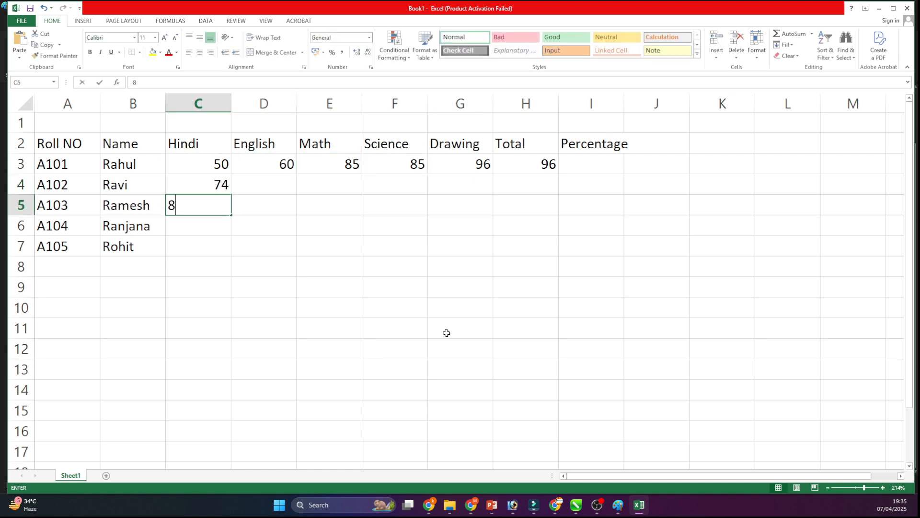
{"action": "key", "text": "Return"}
{"action": "type", "text": "96"}
{"action": "key", "text": "Return"}
{"action": "type", "text": "25"}
{"action": "key", "text": "Tab"}
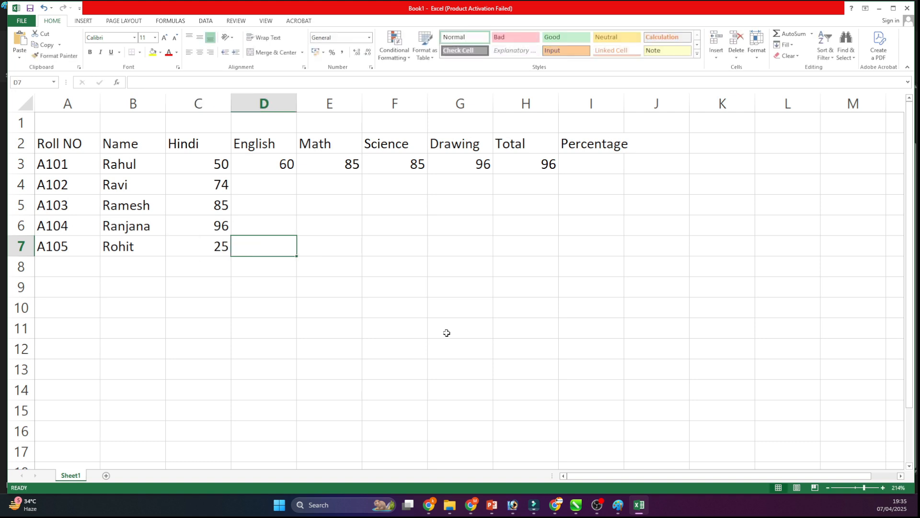
- Enter the English mark 25 in D7 and the Math marks 85 in E7 and 96 in E6
{"action": "type", "text": "25"}
{"action": "key", "text": "Tab"}
{"action": "type", "text": "85"}
{"action": "key", "text": "Up"}
{"action": "type", "text": "96"}
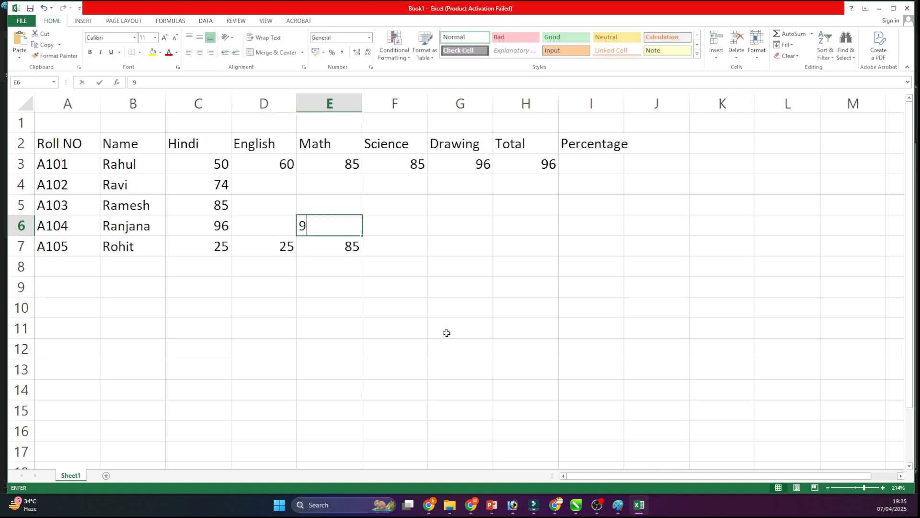
{"action": "key", "text": "Tab"}
- Enter the Science marks 36 in cell F6 and 41 in cell F7
{"action": "type", "text": "36"}
{"action": "key", "text": "Left"}
{"action": "key", "text": "Down"}
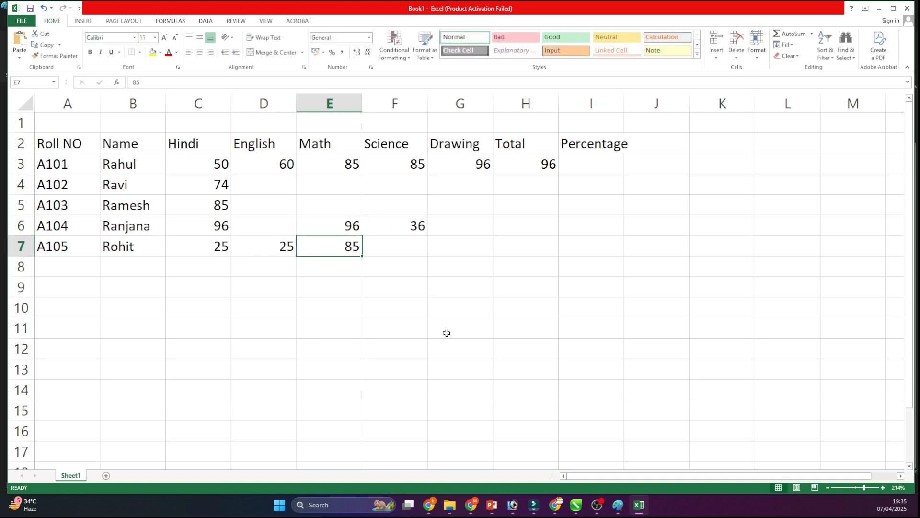
{"action": "key", "text": "Right"}
{"action": "type", "text": "41"}
{"action": "key", "text": "Up"}
- Enter the English marks 78, 58 and 78 in cells D4, D5 and D6
{"action": "key", "text": "Up"}
{"action": "key", "text": "Left"}
{"action": "key", "text": "Left"}
{"action": "key", "text": "Up"}
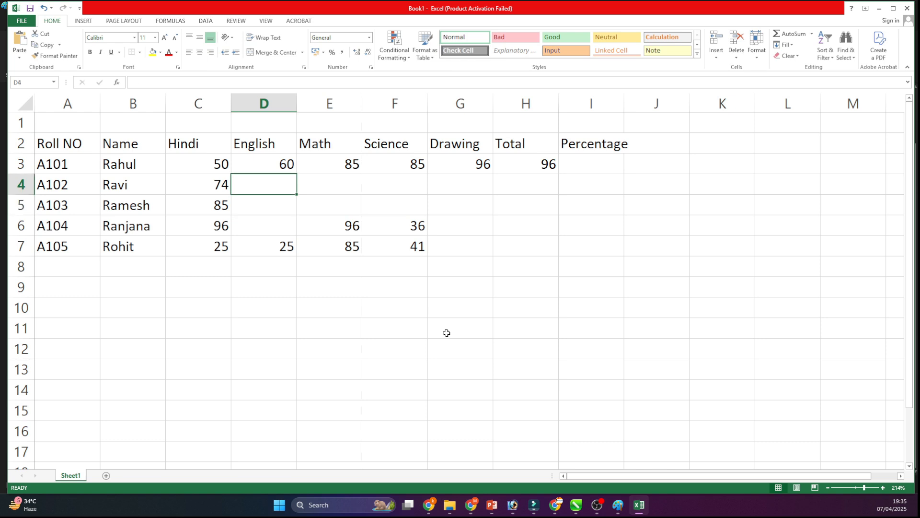
{"action": "type", "text": "78"}
{"action": "key", "text": "Return"}
{"action": "type", "text": "589"}
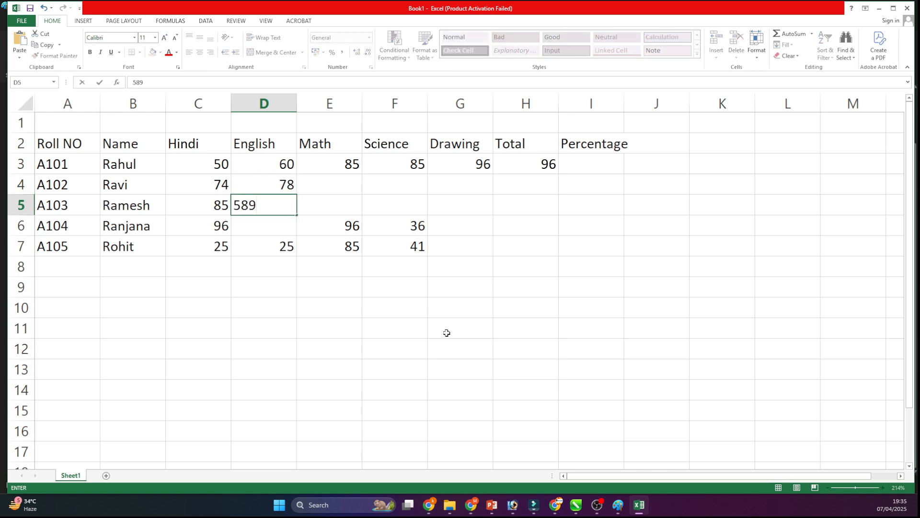
{"action": "key", "text": "BackSpace"}
{"action": "key", "text": "Return"}
{"action": "type", "text": "78"}
{"action": "key", "text": "Right"}
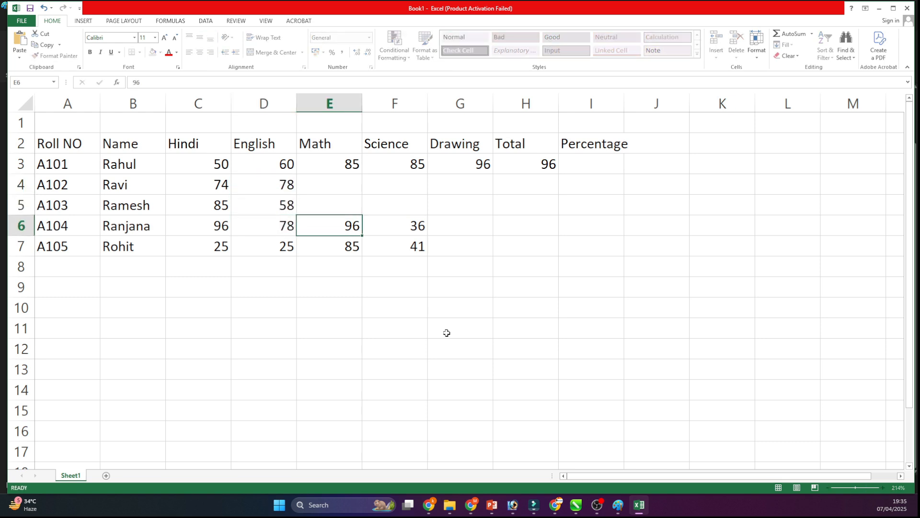
- Enter the Math marks 96 in cell E4 and 52 in cell E5
{"action": "key", "text": "Up"}
{"action": "key", "text": "Up"}
{"action": "type", "text": "96"}
{"action": "key", "text": "Return"}
{"action": "type", "text": "5"}
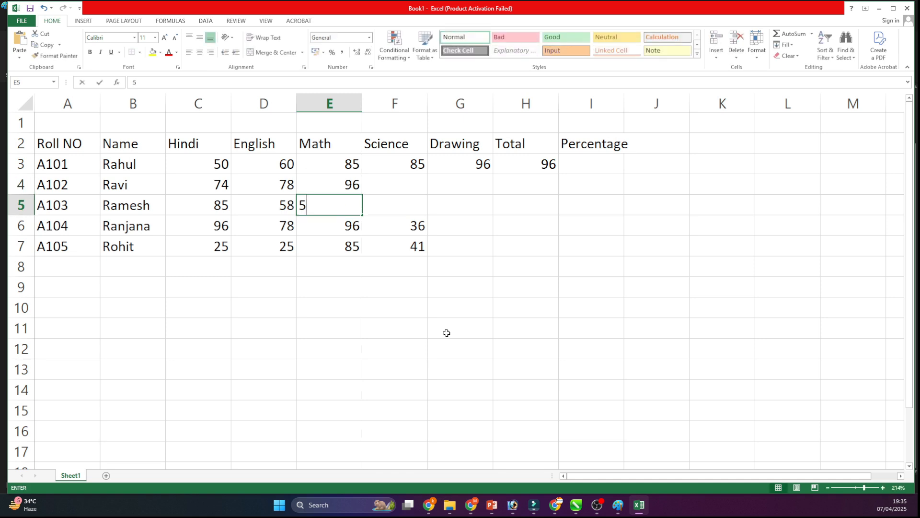
{"action": "type", "text": "2"}
{"action": "key", "text": "Return"}
- Enter the Science marks 74 in cell F4 and 14 in cell F5
{"action": "key", "text": "Right"}
{"action": "type", "text": "74"}
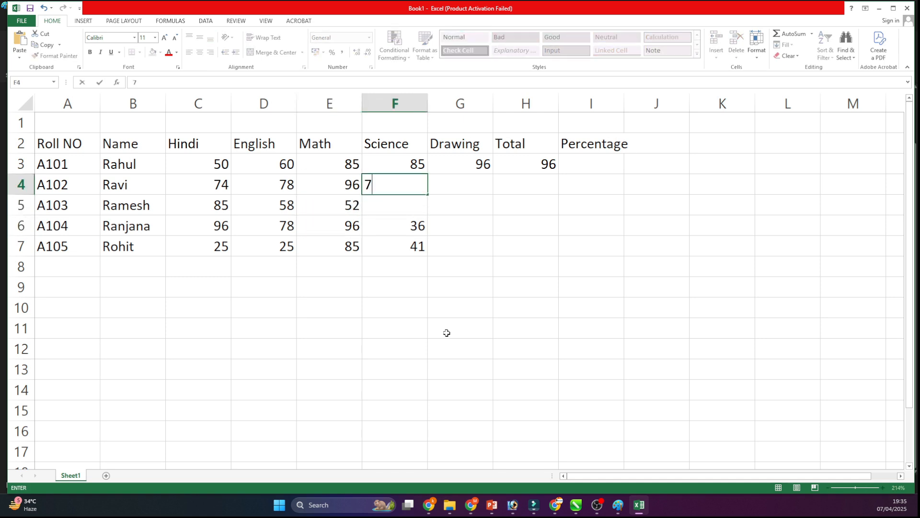
{"action": "key", "text": "Tab"}
{"action": "key", "text": "Return"}
{"action": "type", "text": "14"}
{"action": "key", "text": "Tab"}
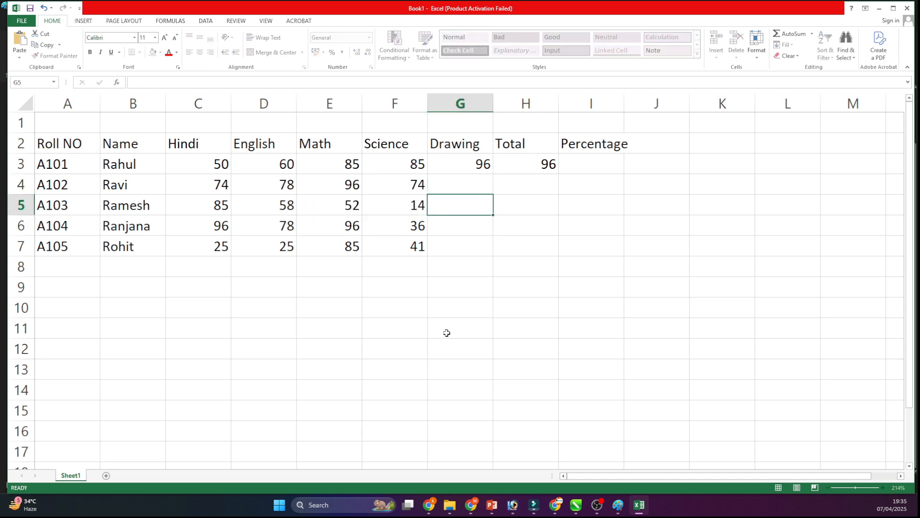
- Enter the Drawing marks 56, 25, 36 and 52 in cells G4 to G7
{"action": "key", "text": "Up"}
{"action": "type", "text": "56"}
{"action": "key", "text": "Return"}
{"action": "type", "text": "25"}
{"action": "key", "text": "Return"}
{"action": "type", "text": "36"}
{"action": "key", "text": "Return"}
{"action": "type", "text": "52"}
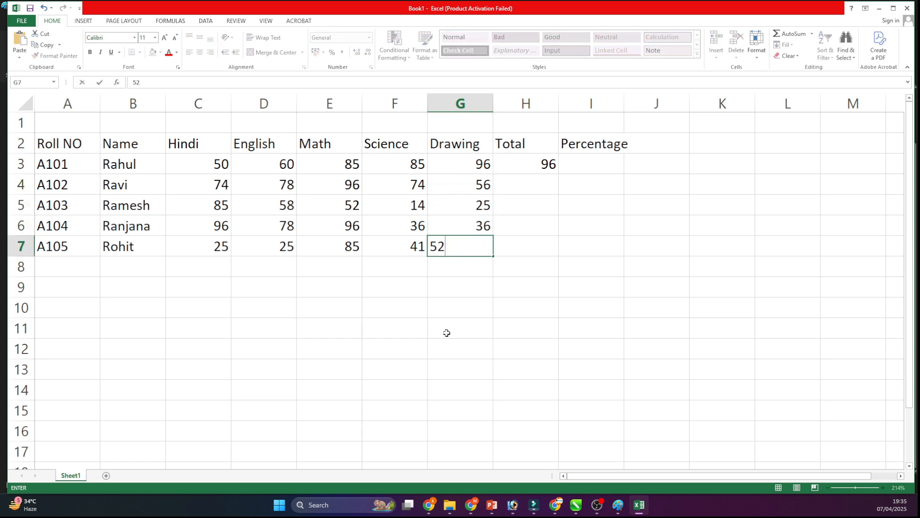
{"action": "key", "text": "Tab"}
- Clear the mistaken entry from cell H3 in the Total column
{"action": "key", "text": "Up"}
{"action": "key", "text": "Up"}
{"action": "key", "text": "Up"}
{"action": "key", "text": "Up"}
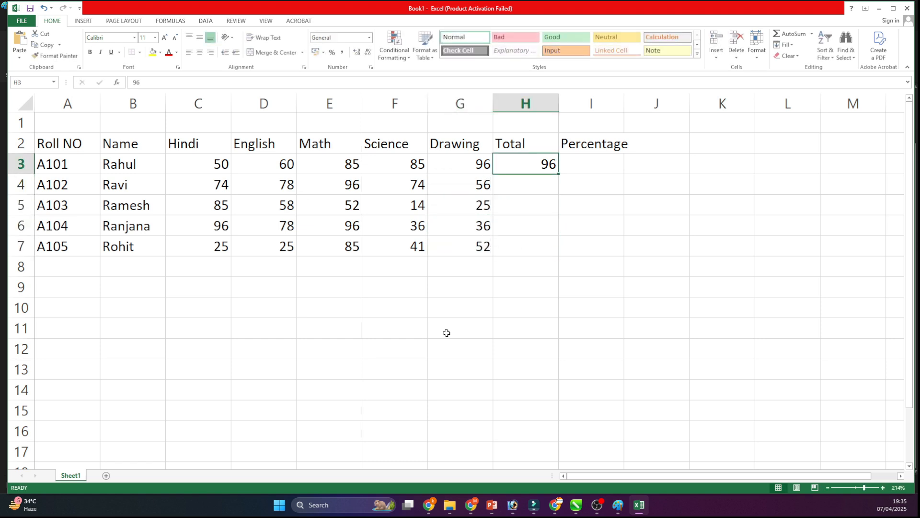
{"action": "key", "text": "Delete"}
{"action": "left_click", "coordinate": [592, 229]}
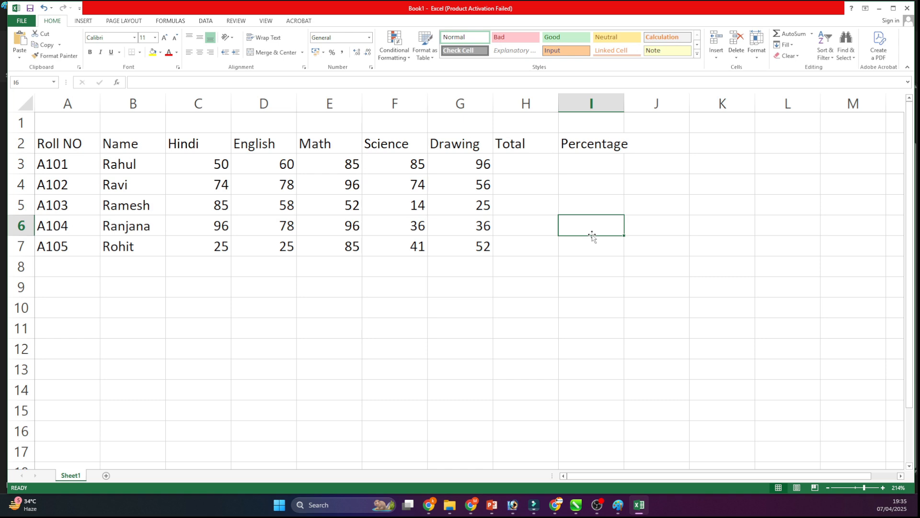
- Calculate the first student's total in cell H3 with the formula =C3+D3+E3+F3+G3
{"action": "left_click", "coordinate": [506, 166]}
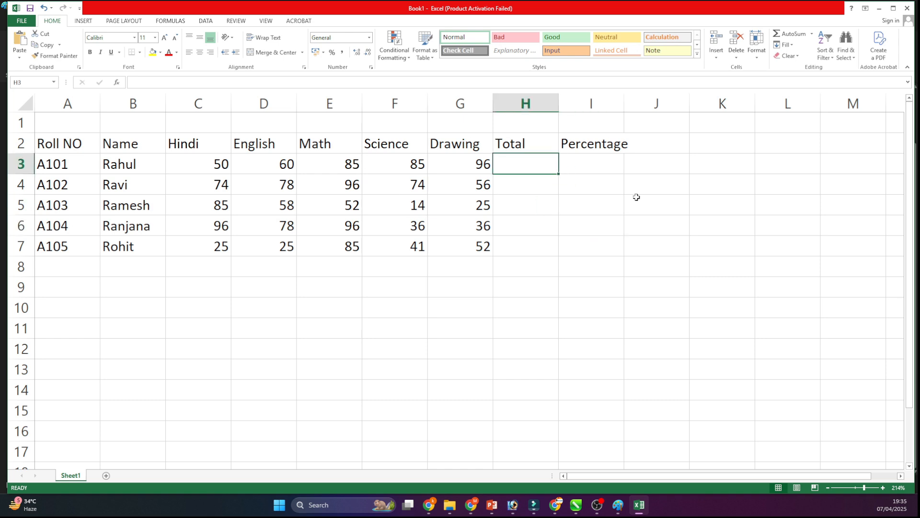
{"action": "type", "text": "="}
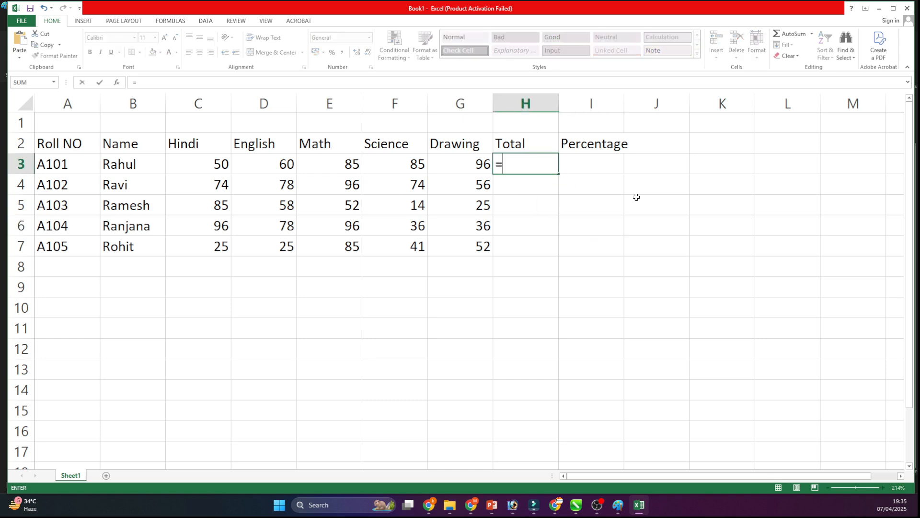
{"action": "left_click", "coordinate": [194, 160]}
{"action": "type", "text": "+"}
{"action": "left_click", "coordinate": [261, 163]}
{"action": "type", "text": "+"}
{"action": "left_click", "coordinate": [333, 162]}
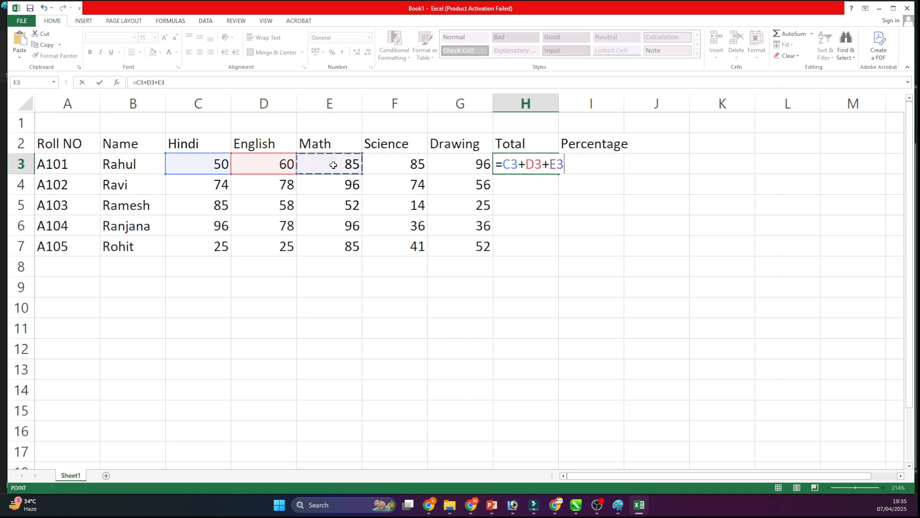
{"action": "type", "text": "+"}
{"action": "left_click", "coordinate": [381, 171]}
{"action": "type", "text": "+"}
{"action": "left_click", "coordinate": [467, 175]}
{"action": "type", "text": "+"}
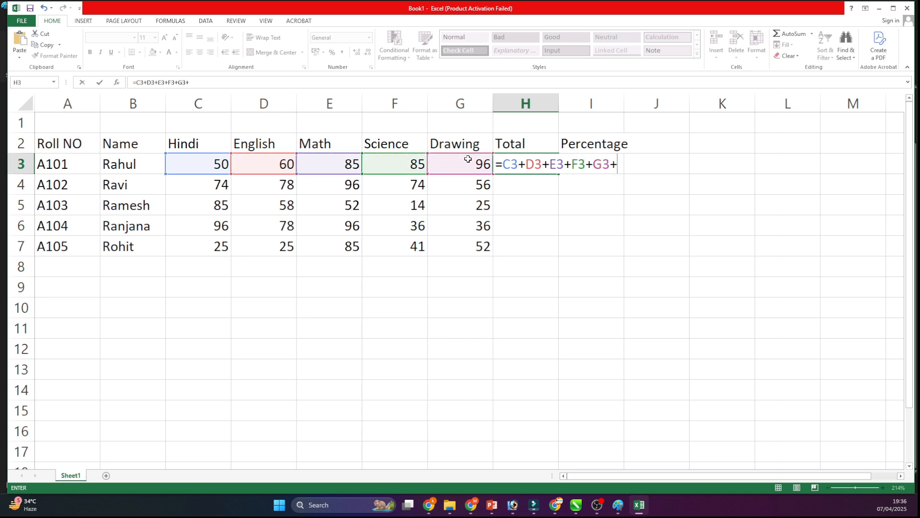
{"action": "key", "text": "BackSpace"}
{"action": "key", "text": "Return"}
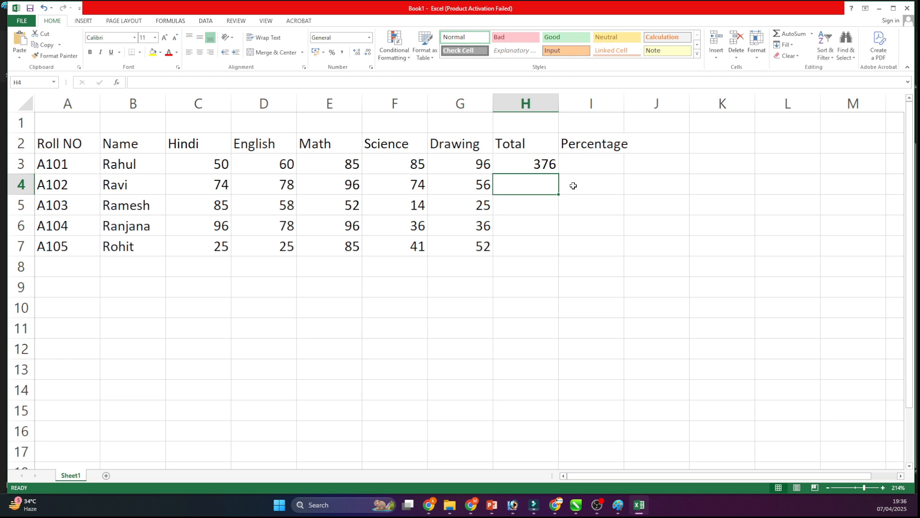
- Calculate the second student's total in cell H4 with the formula =C4+D4+E4+F4+G4
{"action": "type", "text": "="}
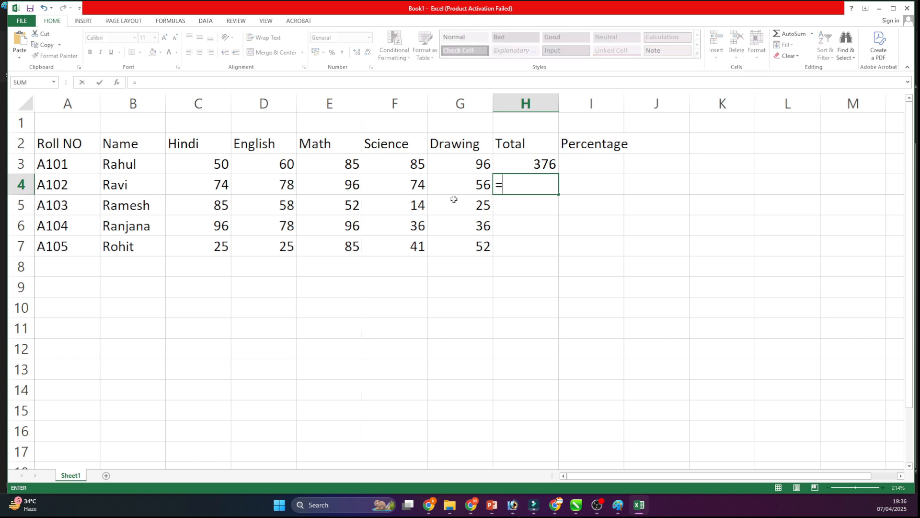
{"action": "left_click", "coordinate": [230, 187]}
{"action": "type", "text": "+"}
{"action": "left_click", "coordinate": [262, 188]}
{"action": "type", "text": "+"}
{"action": "left_click", "coordinate": [320, 184]}
{"action": "type", "text": "+"}
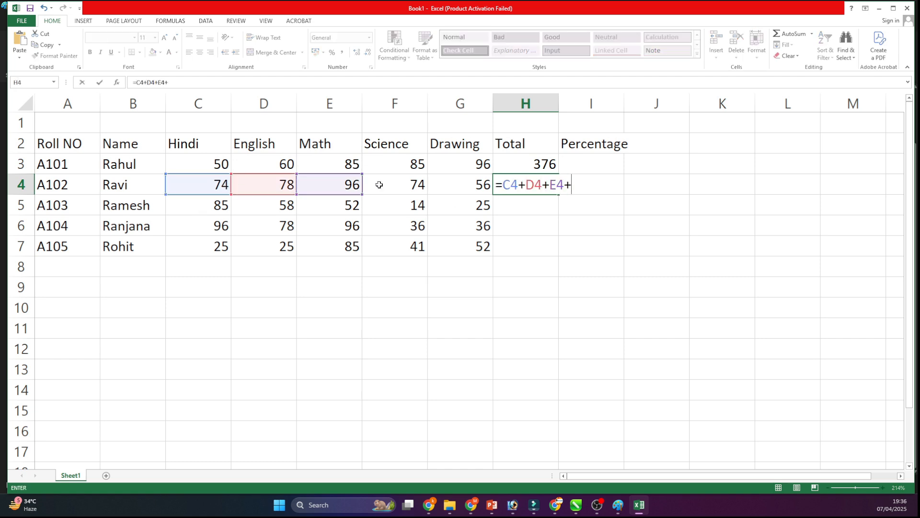
{"action": "left_click", "coordinate": [386, 184]}
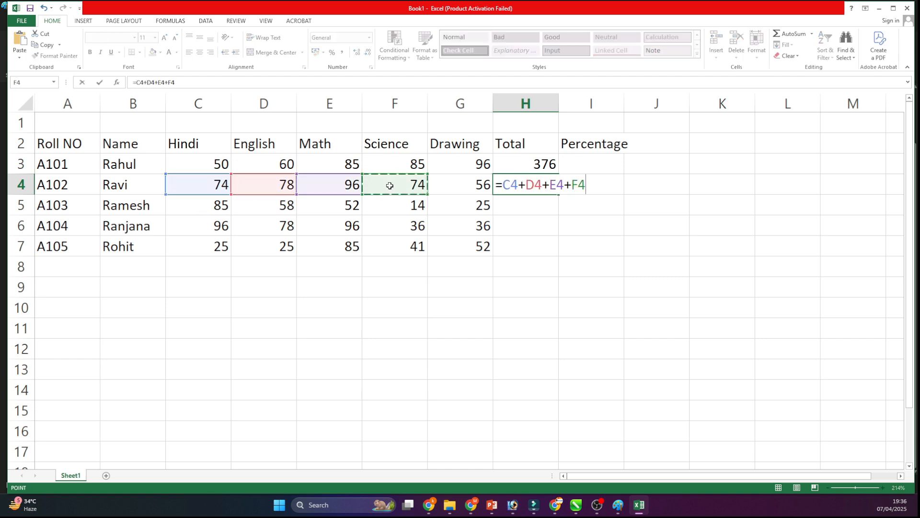
{"action": "type", "text": "+"}
{"action": "left_click", "coordinate": [465, 185]}
{"action": "key", "text": "Return"}
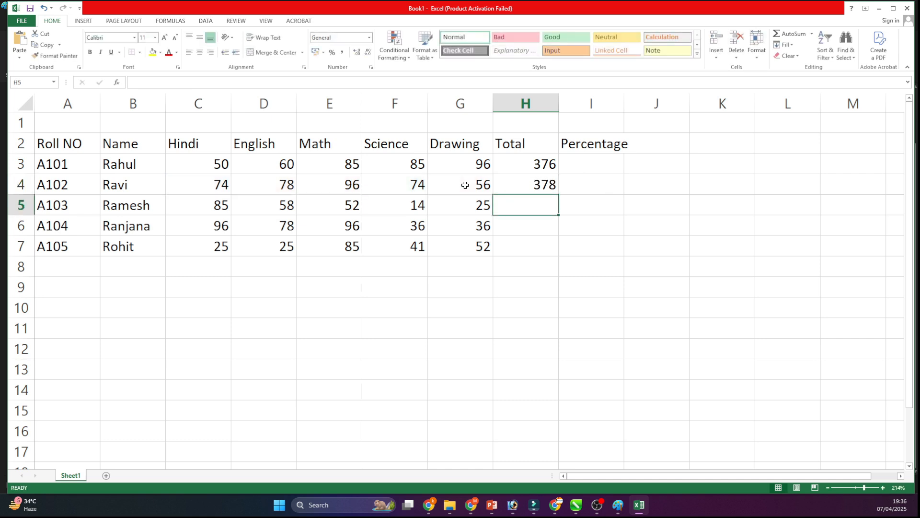
- Calculate the third student's total in cell H5 with the formula =C5+D5+E5+F5+G5
{"action": "type", "text": "="}
{"action": "left_click", "coordinate": [217, 204]}
{"action": "type", "text": "+"}
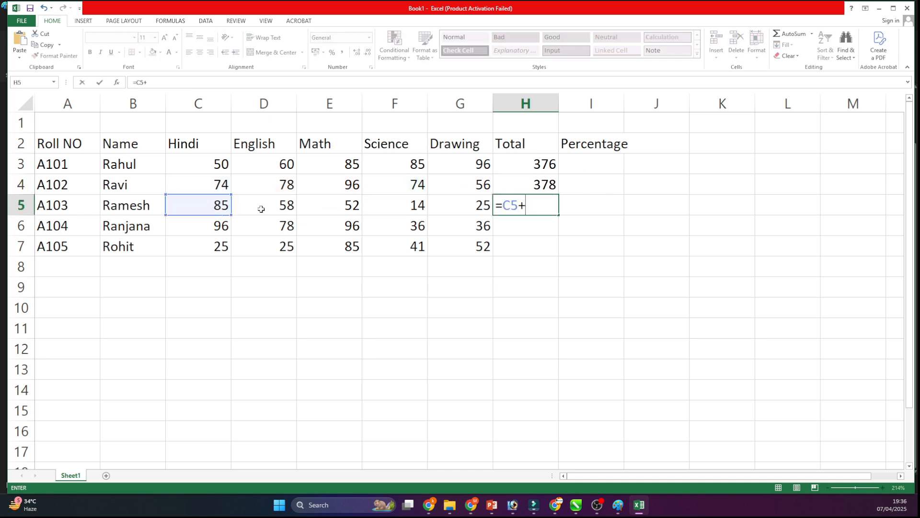
{"action": "left_click", "coordinate": [275, 207]}
{"action": "type", "text": "+"}
{"action": "left_click", "coordinate": [315, 203]}
{"action": "type", "text": "+"}
{"action": "left_click", "coordinate": [407, 206]}
{"action": "type", "text": "+"}
{"action": "left_click", "coordinate": [468, 209]}
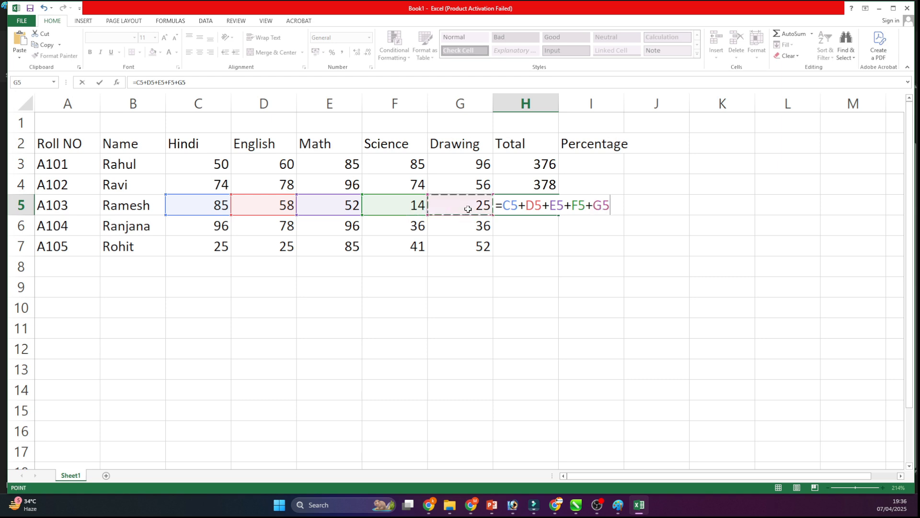
{"action": "key", "text": "Return"}
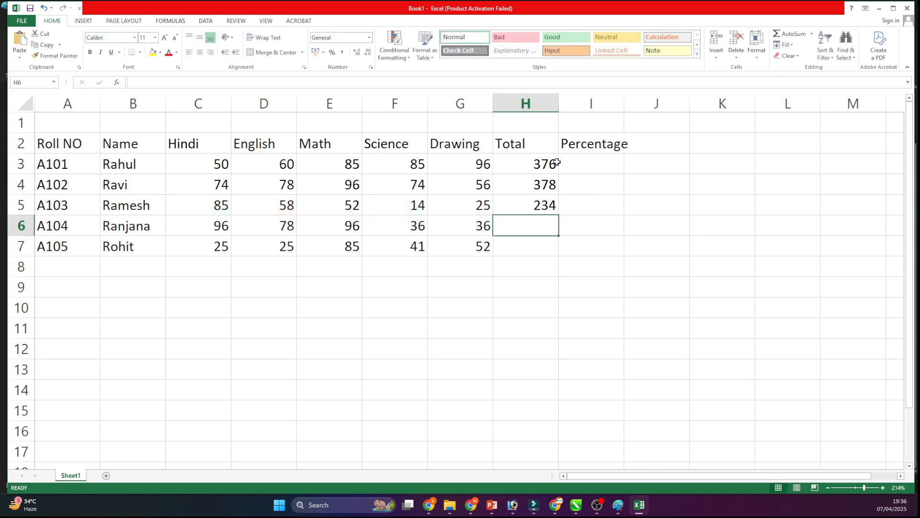
- Change the first student's Hindi, English and Math marks in cells C3 to E3 to 100 each
{"action": "left_click", "coordinate": [197, 170]}
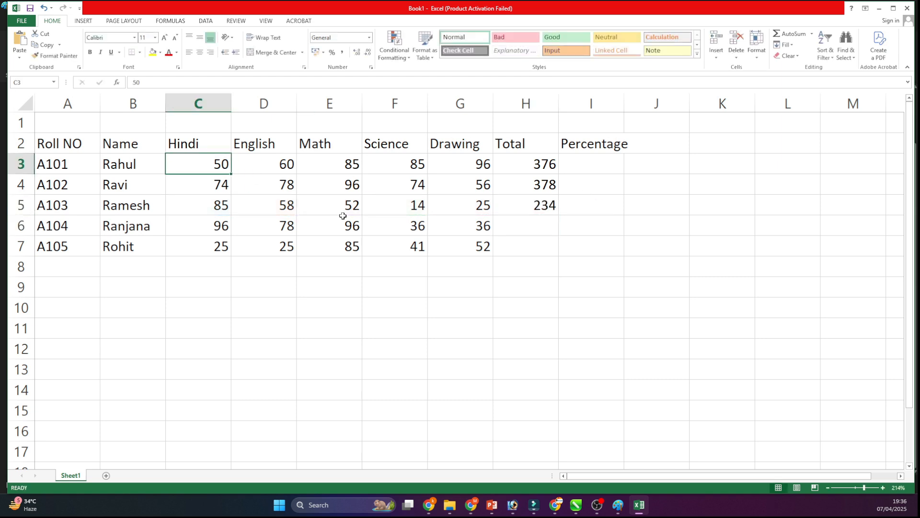
{"action": "type", "text": "100"}
{"action": "key", "text": "Tab"}
{"action": "type", "text": "100"}
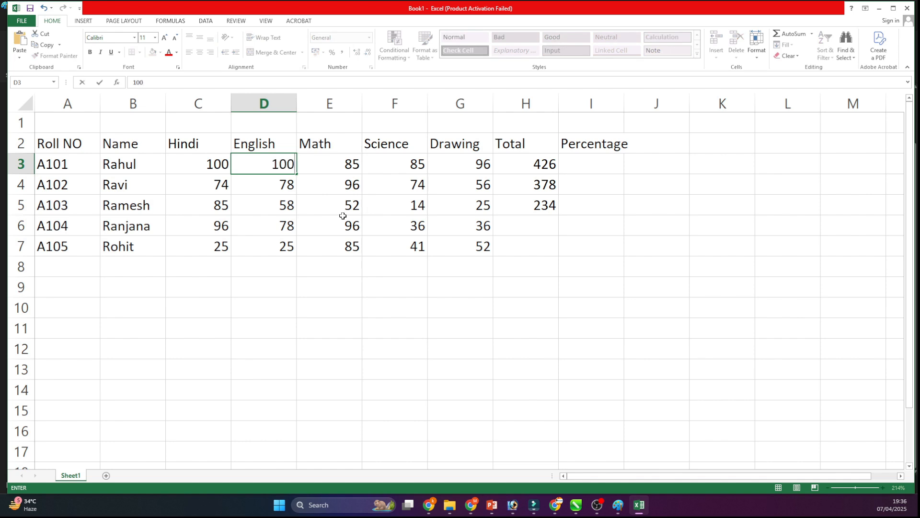
{"action": "key", "text": "Return"}
{"action": "key", "text": "Up"}
{"action": "key", "text": "Right"}
{"action": "type", "text": "100"}
{"action": "key", "text": "Return"}
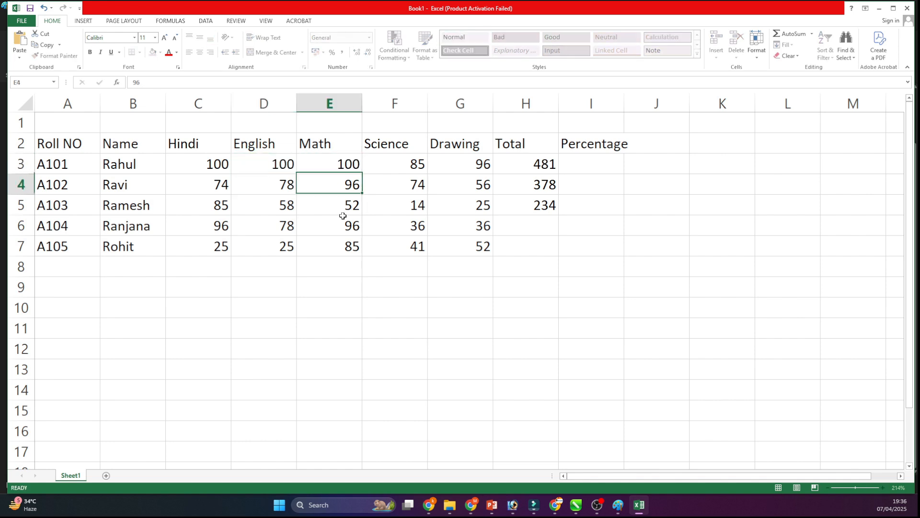
- Change the first student's Science and Drawing marks in cells F3 and G3 to 100 each
{"action": "key", "text": "Right"}
{"action": "key", "text": "Up"}
{"action": "type", "text": "100"}
{"action": "key", "text": "Tab"}
{"action": "key", "text": "Up"}
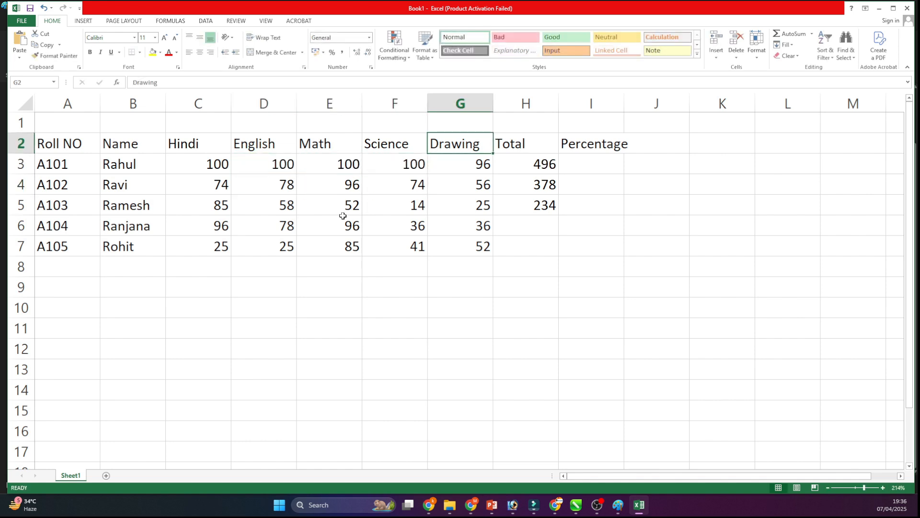
{"action": "key", "text": "Down"}
{"action": "type", "text": "10"}
{"action": "key", "text": "Return"}
{"action": "key", "text": "Up"}
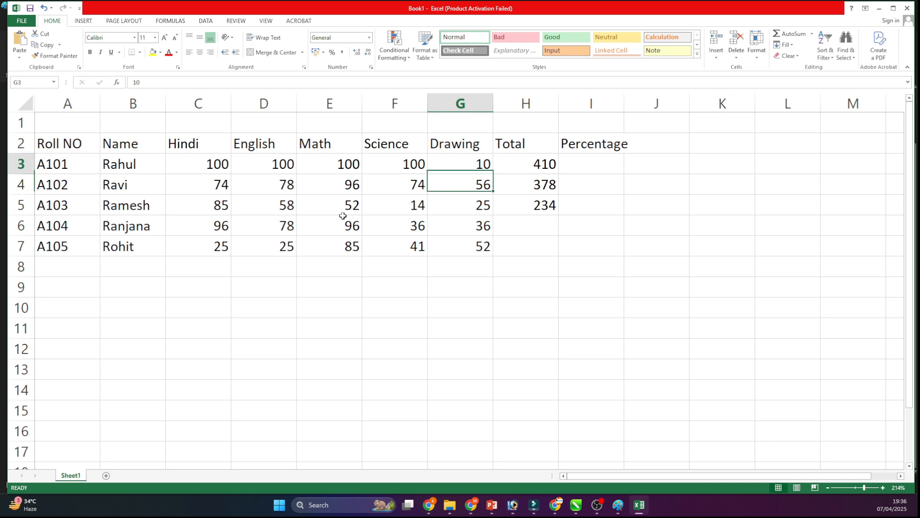
{"action": "type", "text": "100"}
{"action": "key", "text": "Return"}
- Inspect the formula behind the first student's total in cell H3
{"action": "left_click", "coordinate": [541, 166]}
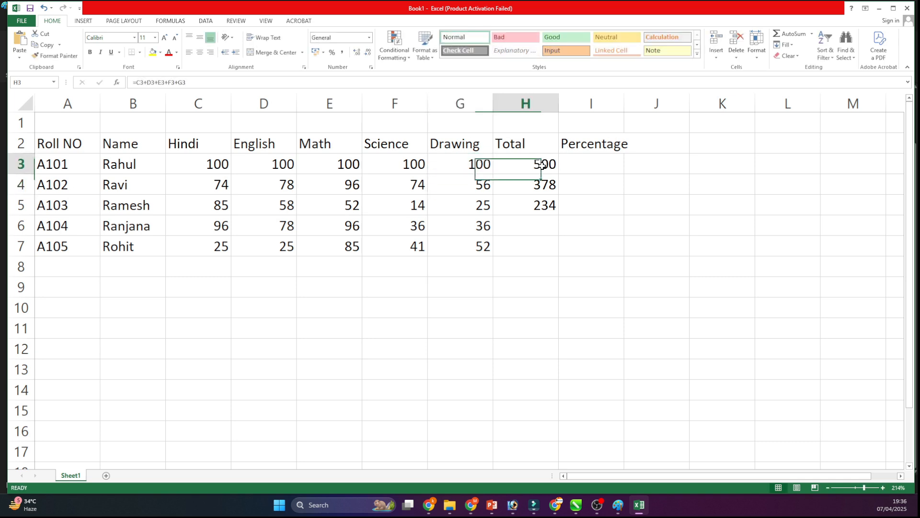
{"action": "double_click", "coordinate": [541, 165]}
{"action": "key", "text": "Return"}
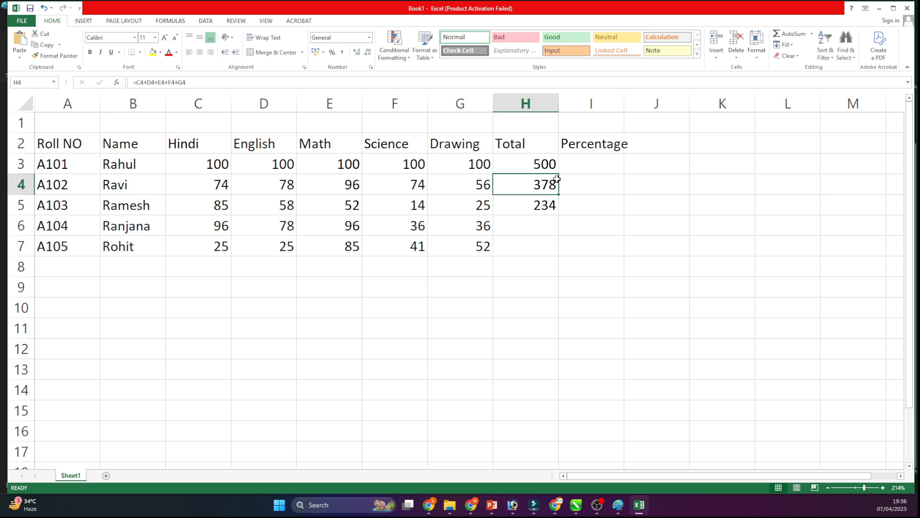
- Calculate the fourth student's total in cell H6 with the formula =C6+D6+E6+F6+G6
{"action": "left_click", "coordinate": [533, 230]}
{"action": "type", "text": "="}
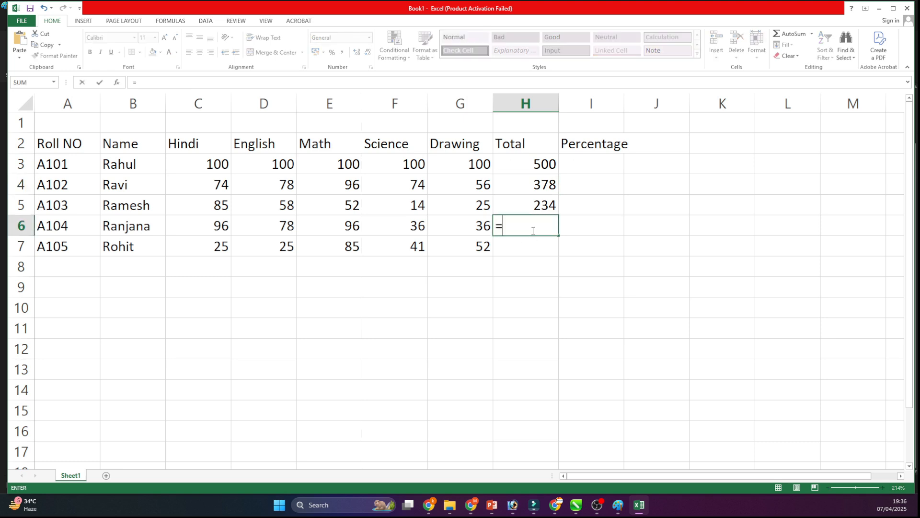
{"action": "left_click", "coordinate": [215, 225]}
{"action": "type", "text": "+"}
{"action": "left_click", "coordinate": [258, 225]}
{"action": "type", "text": "+"}
{"action": "left_click", "coordinate": [330, 225]}
{"action": "type", "text": "+"}
{"action": "left_click", "coordinate": [403, 225]}
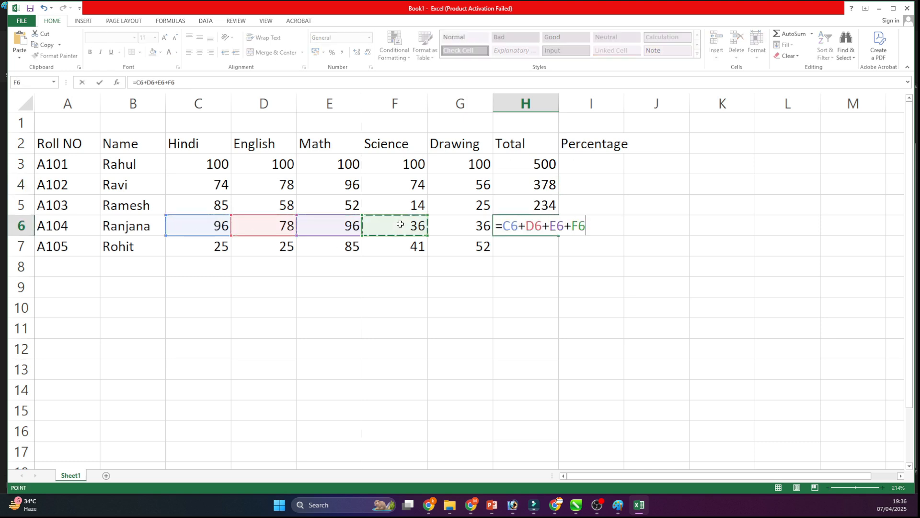
{"action": "type", "text": "+"}
{"action": "left_click", "coordinate": [448, 224]}
{"action": "key", "text": "Return"}
- Calculate the fifth student's total in cell H7 with the formula =C7+D7+E7+F7+G7
{"action": "type", "text": "\\"}
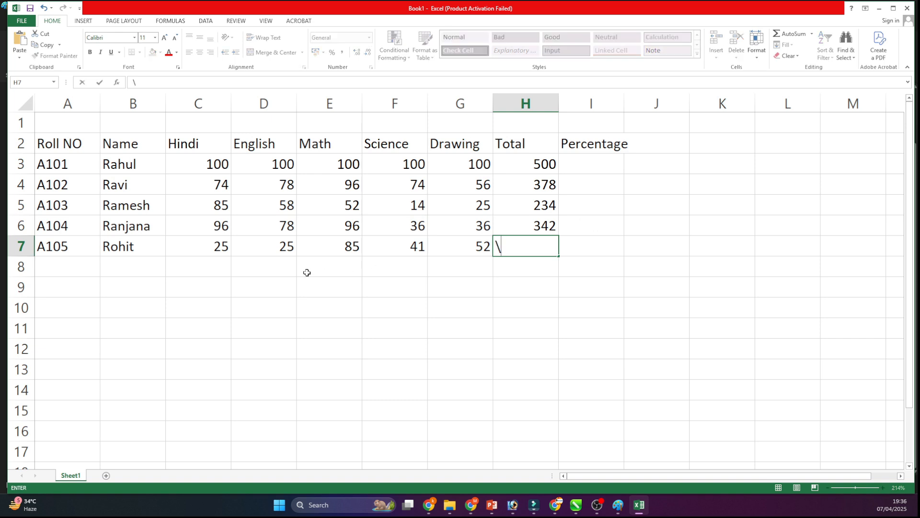
{"action": "key", "text": "BackSpace"}
{"action": "type", "text": "="}
{"action": "left_click", "coordinate": [191, 246]}
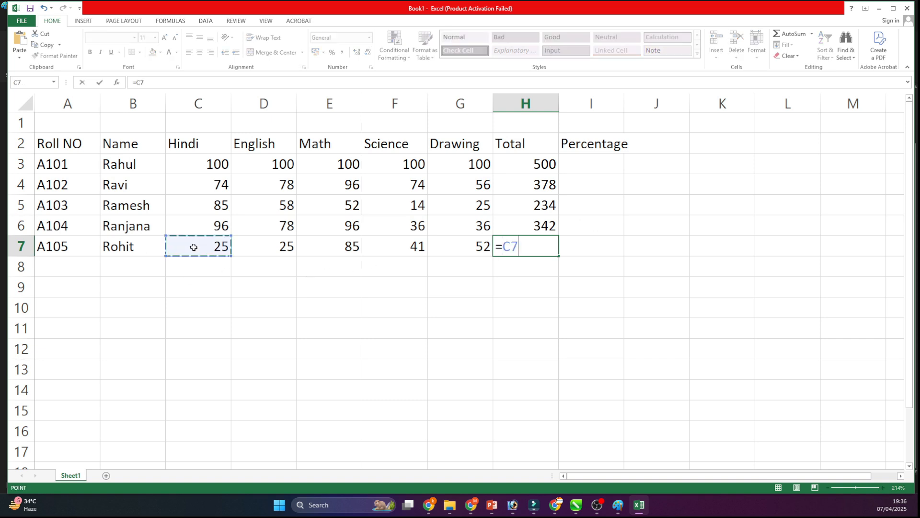
{"action": "type", "text": "+"}
{"action": "left_click", "coordinate": [282, 249]}
{"action": "type", "text": "+"}
{"action": "left_click", "coordinate": [336, 246]}
{"action": "type", "text": "+"}
{"action": "left_click", "coordinate": [403, 247]}
{"action": "type", "text": "+"}
{"action": "left_click", "coordinate": [486, 246]}
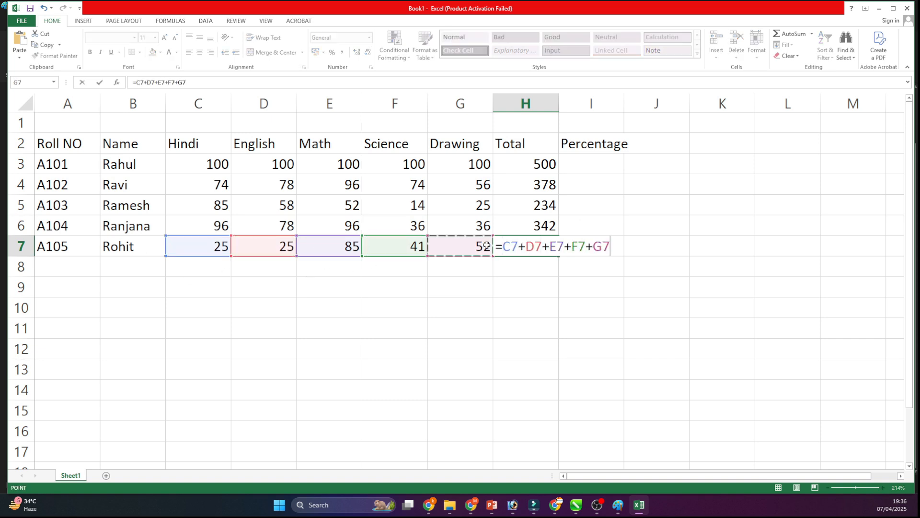
{"action": "key", "text": "Return"}
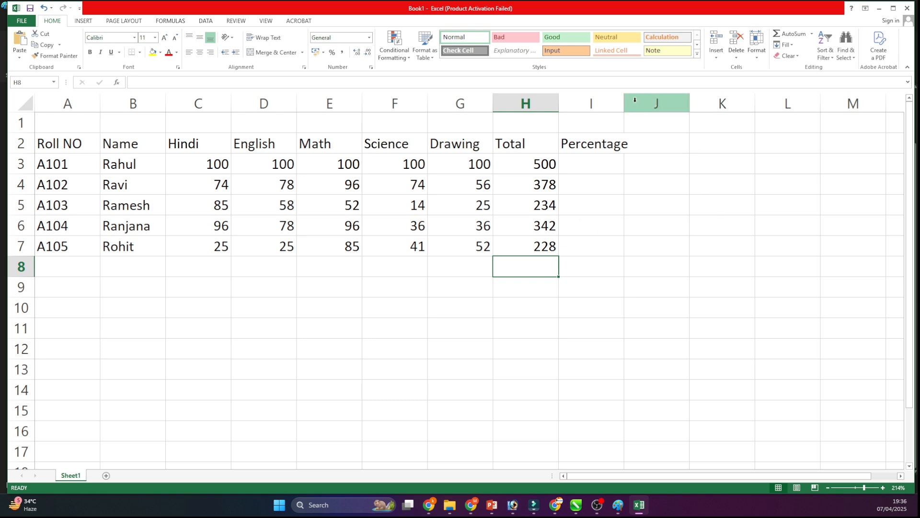
- Widen the Percentage column to fit its heading and calculate the first student's percentage in cell I3 with the formula =H3/5
{"action": "left_click_drag", "start_coordinate": [624, 103], "coordinate": [639, 102]}
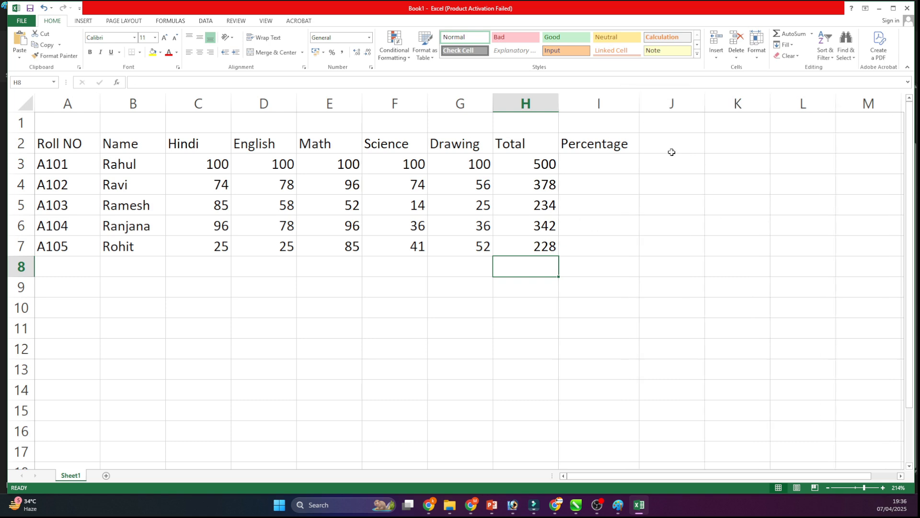
{"action": "left_click", "coordinate": [594, 161]}
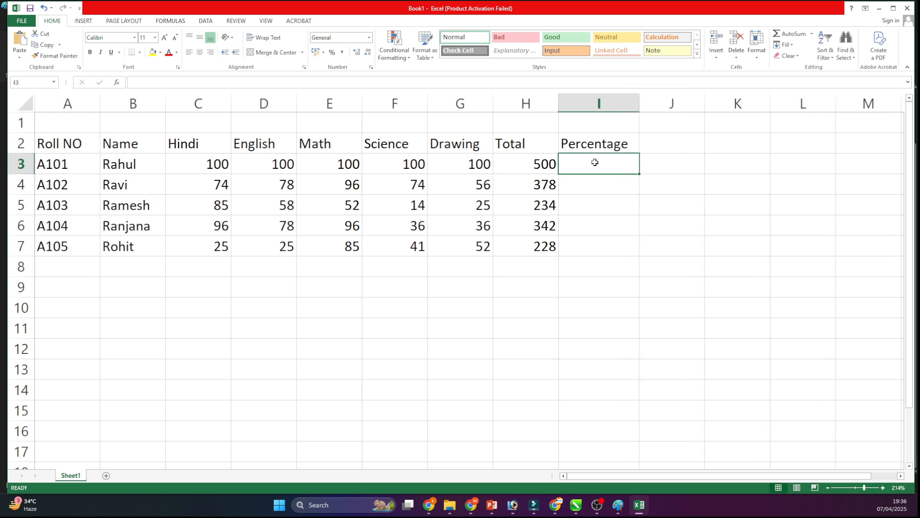
{"action": "type", "text": "="}
{"action": "left_click", "coordinate": [541, 164]}
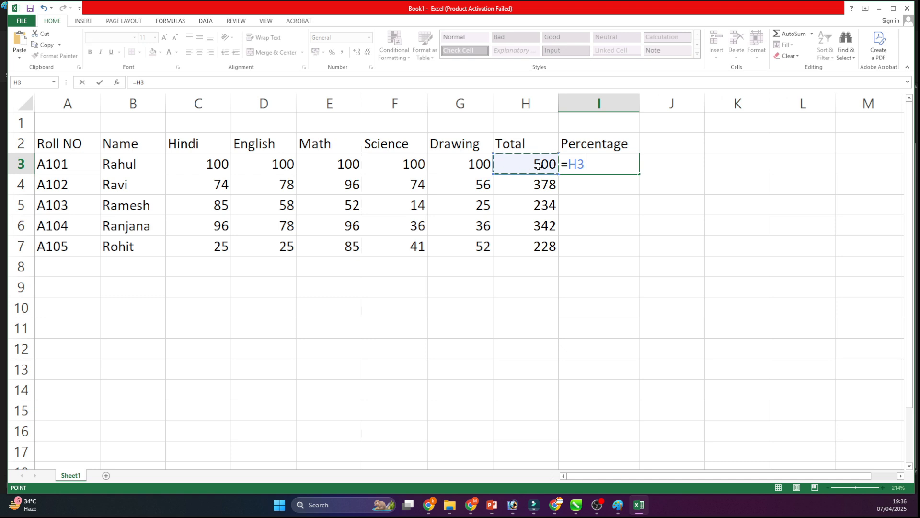
{"action": "type", "text": "/5"}
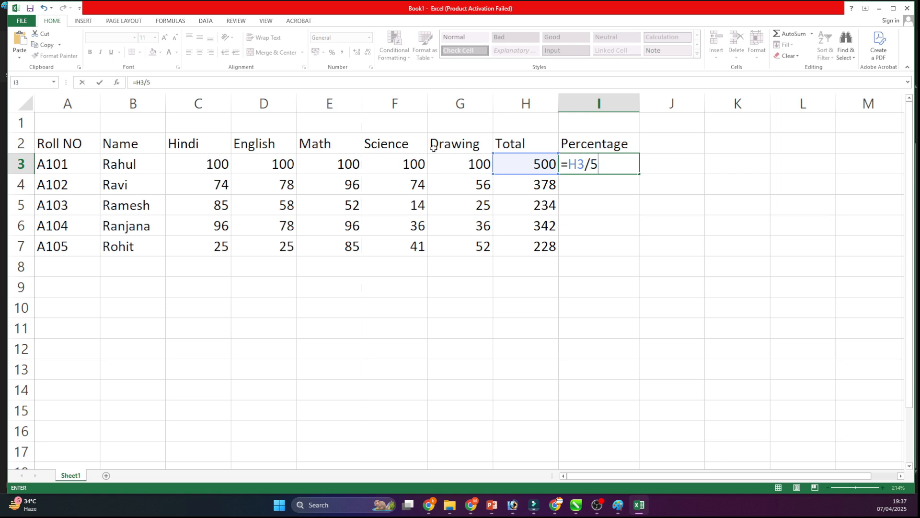
{"action": "key", "text": "Return"}
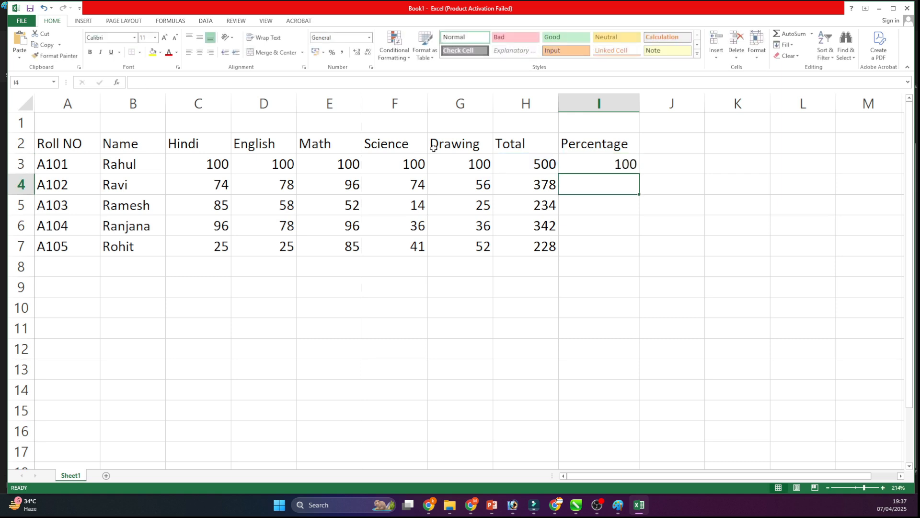
{"action": "left_click", "coordinate": [604, 167]}
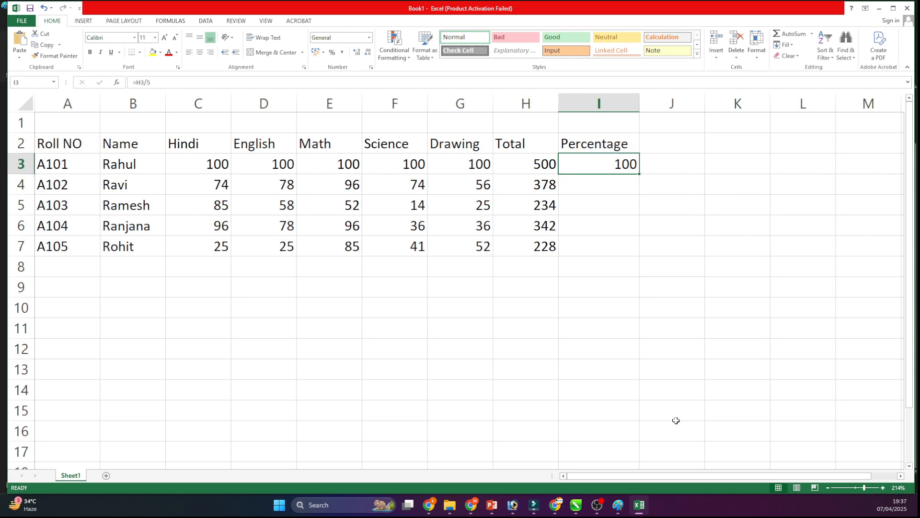
- Enter the formula =H4*500/100 in cell I4 for the second student's percentage
{"action": "left_click", "coordinate": [590, 188]}
{"action": "type", "text": "="}
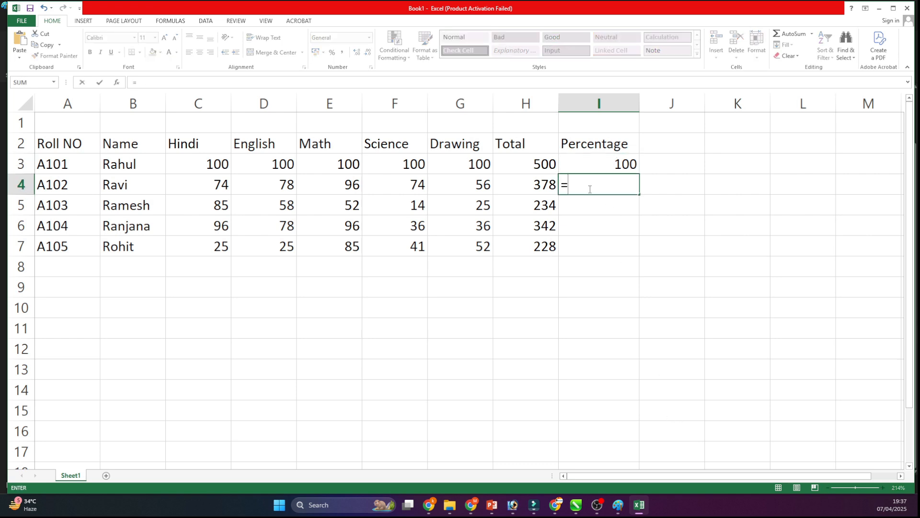
{"action": "left_click", "coordinate": [547, 183]}
{"action": "type", "text": "*"}
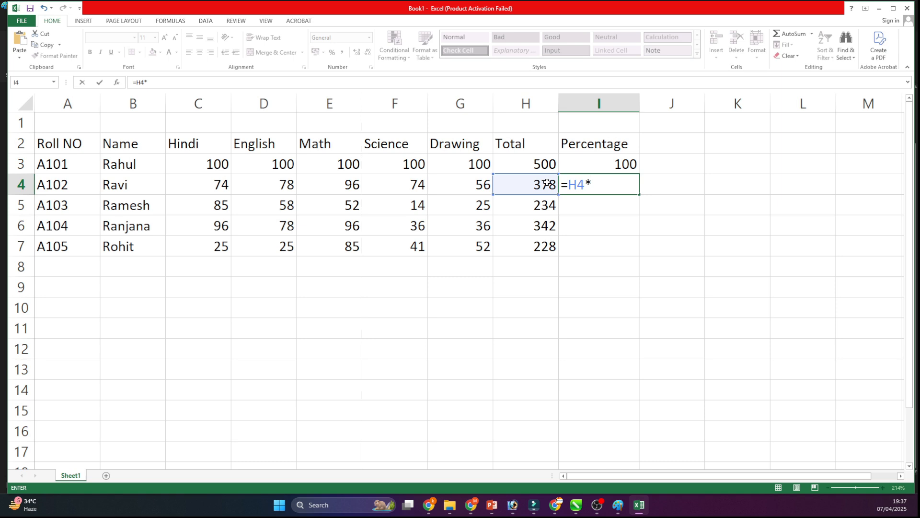
{"action": "type", "text": "500/100"}
{"action": "key", "text": "Return"}
- Correct the second student's percentage formula in cell I4 to =H4*100/500 and recheck it
{"action": "double_click", "coordinate": [588, 186]}
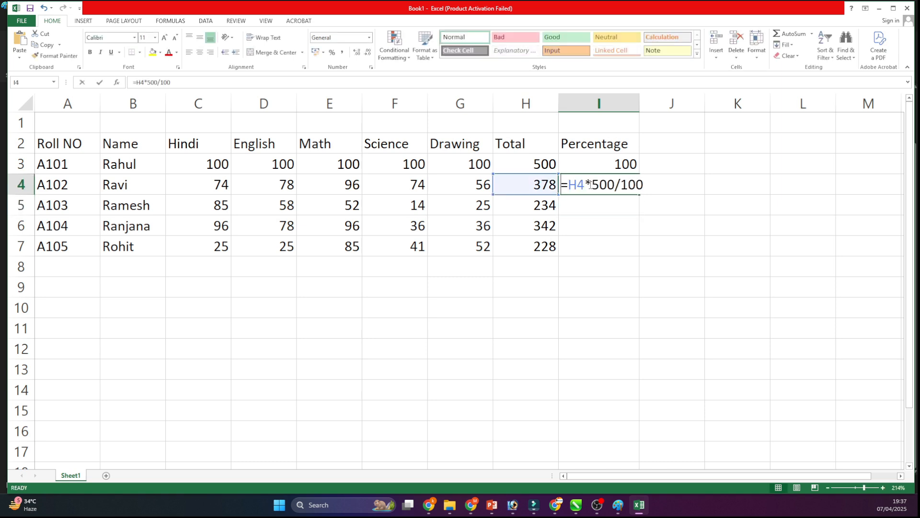
{"action": "left_click_drag", "start_coordinate": [593, 185], "coordinate": [685, 186]}
{"action": "type", "text": "100/500"}
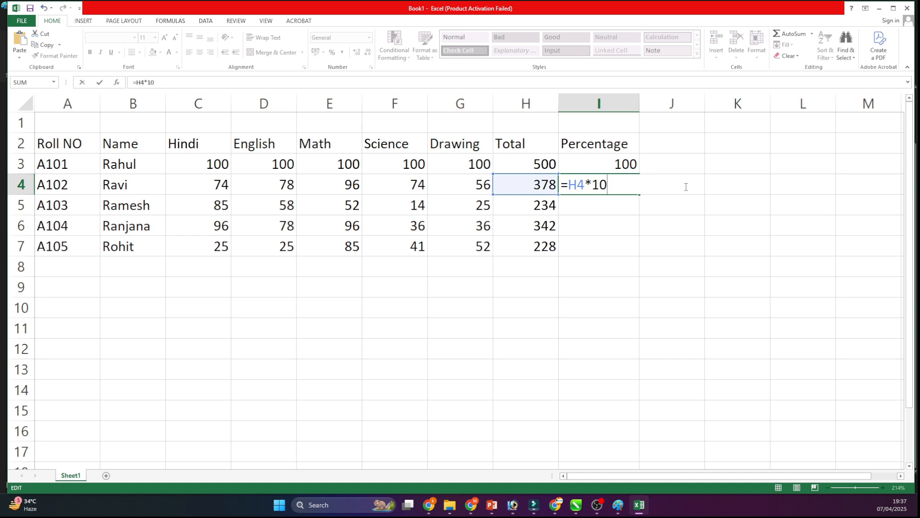
{"action": "key", "text": "Return"}
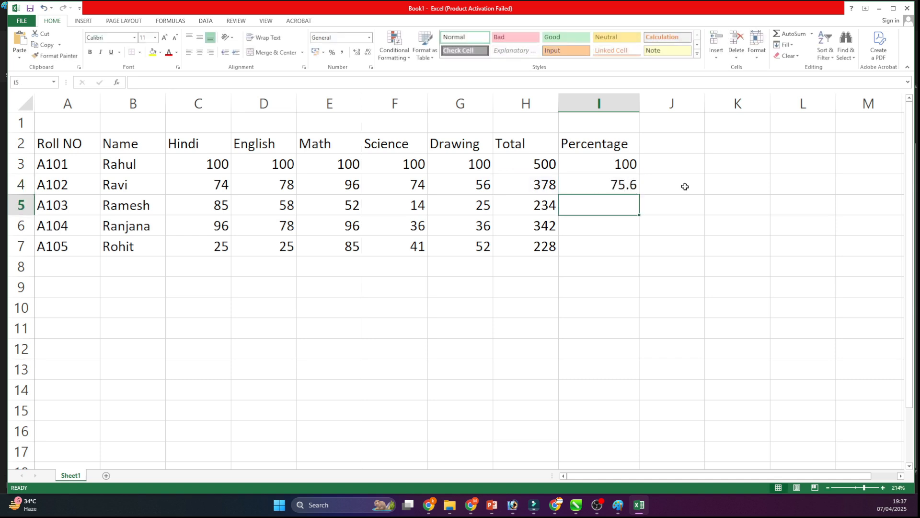
{"action": "double_click", "coordinate": [606, 183]}
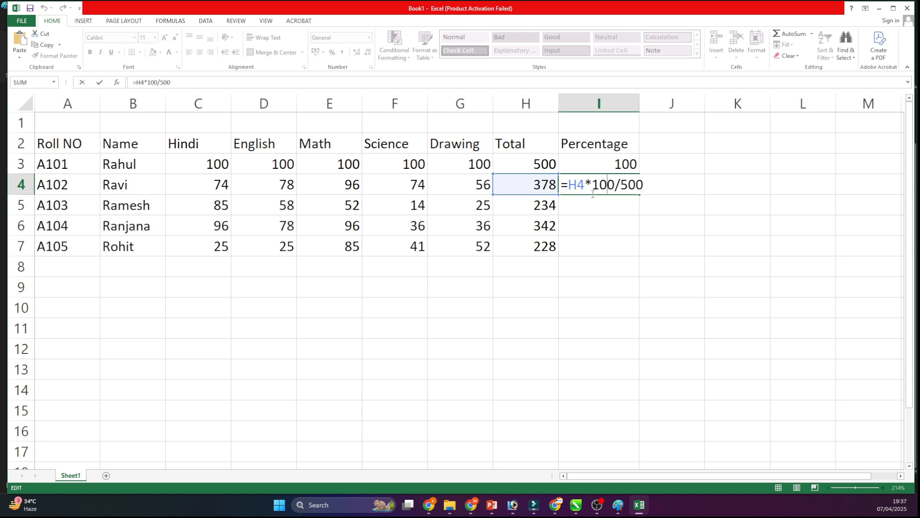
{"action": "key", "text": "Return"}
- Enter the example fraction 1/100 in cell K4 beside the marksheet
{"action": "left_click", "coordinate": [764, 184]}
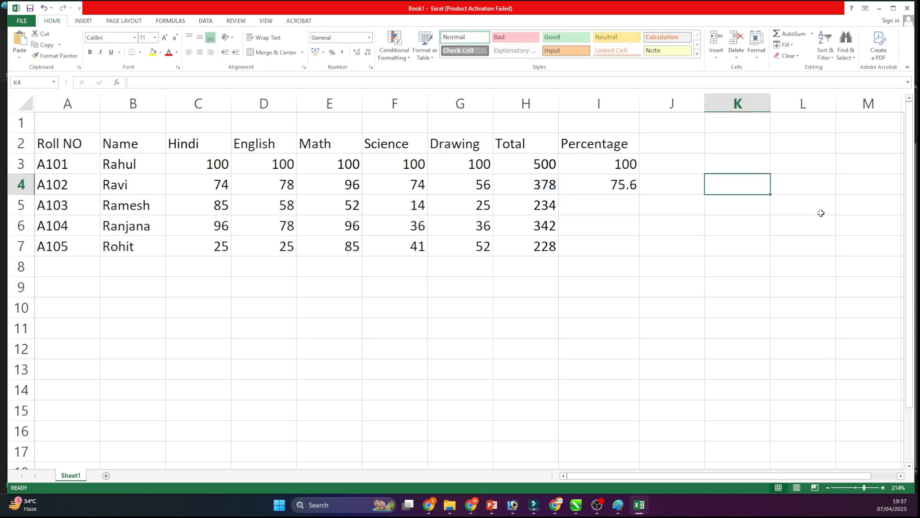
{"action": "type", "text": "1/100"}
{"action": "key", "text": "Return"}
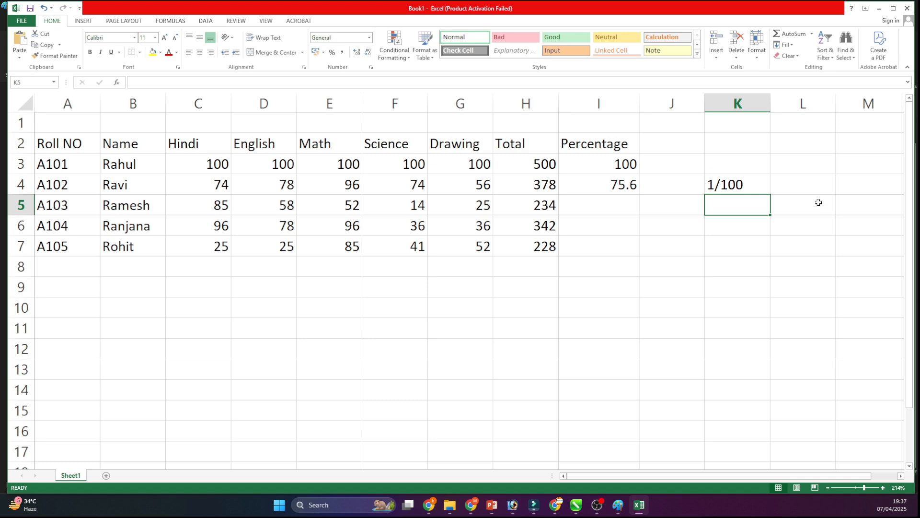
- Calculate the third student's percentage in cell I5 with the formula =H5/5, and recheck the formula in cell I4
{"action": "left_click", "coordinate": [598, 204]}
{"action": "type", "text": "="}
{"action": "left_click", "coordinate": [523, 199]}
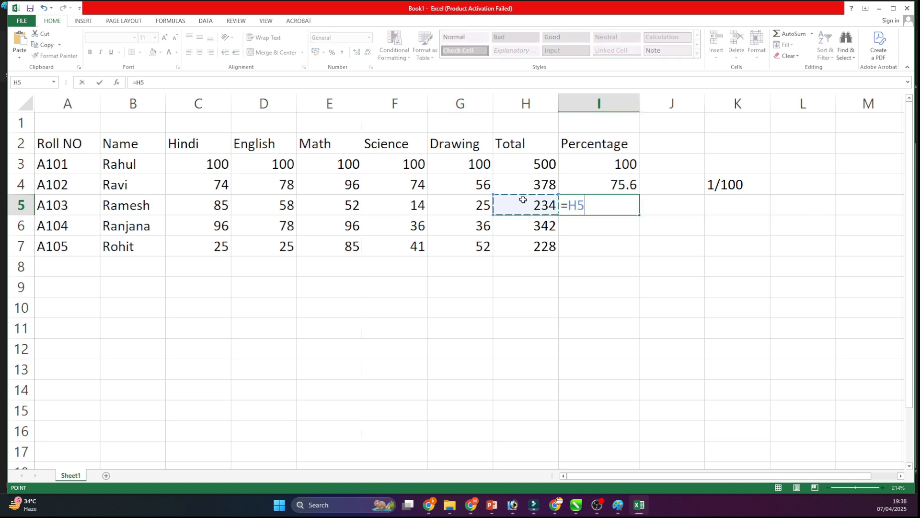
{"action": "type", "text": "/5"}
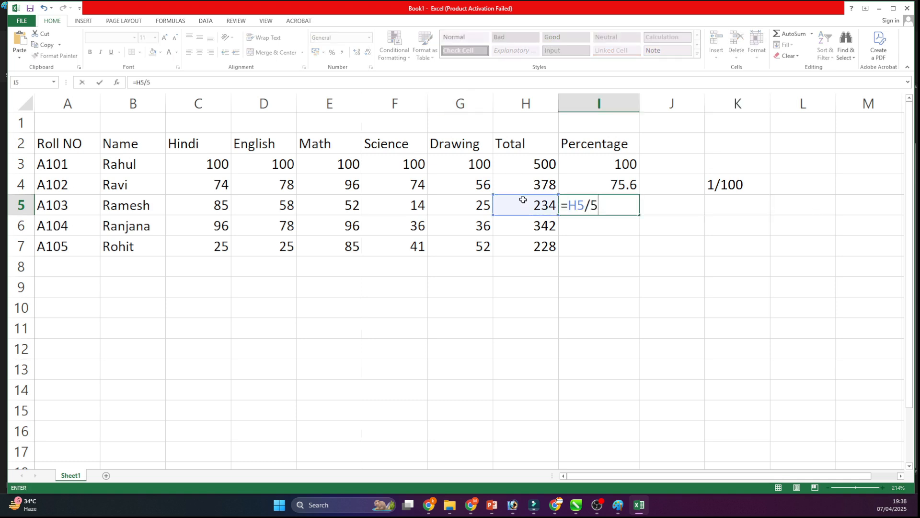
{"action": "key", "text": "Return"}
{"action": "double_click", "coordinate": [585, 187]}
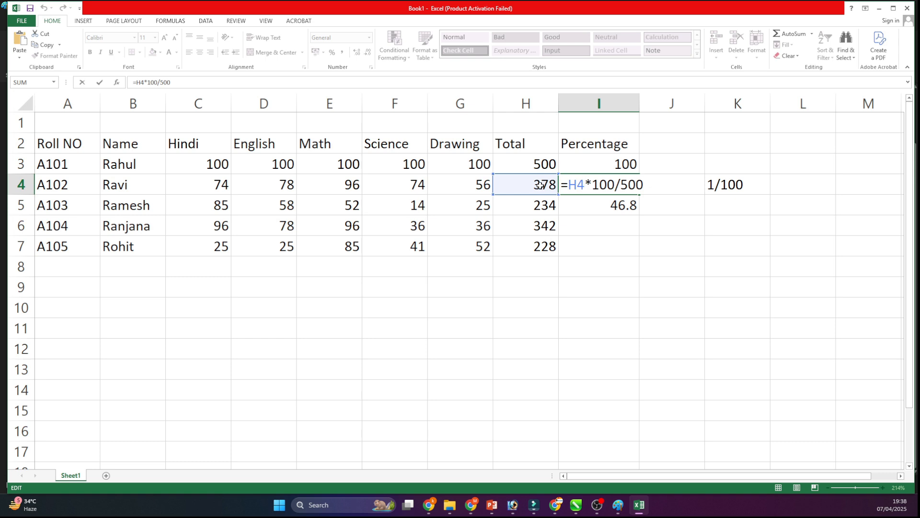
{"action": "key", "text": "Return"}
- Calculate the last two students' percentages with =H6/5 in cell I6 and =H7/5 in cell I7
{"action": "left_click", "coordinate": [580, 223]}
{"action": "type", "text": "="}
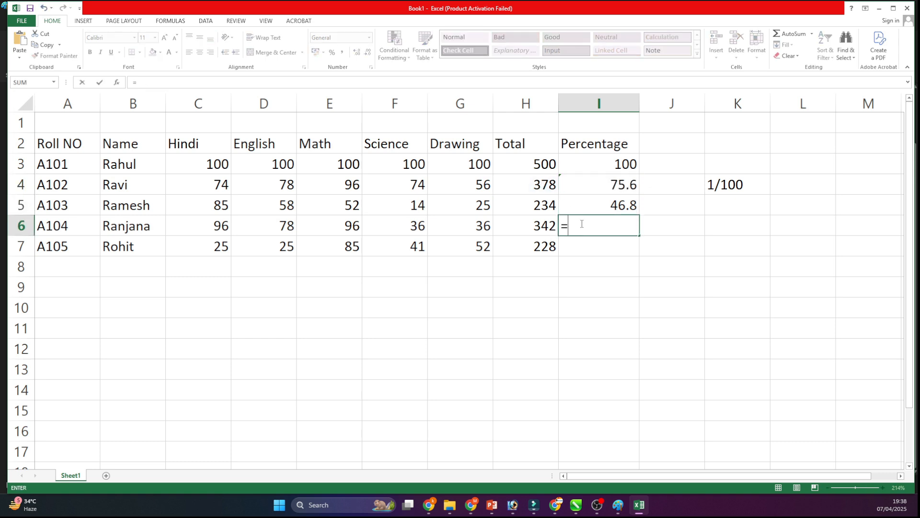
{"action": "left_click", "coordinate": [542, 227]}
{"action": "type", "text": "/"}
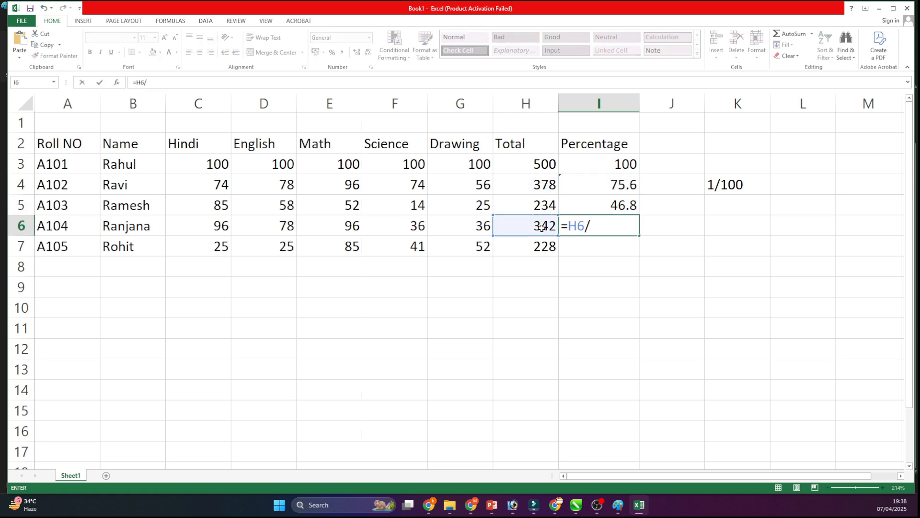
{"action": "type", "text": "5"}
{"action": "key", "text": "Return"}
{"action": "type", "text": "="}
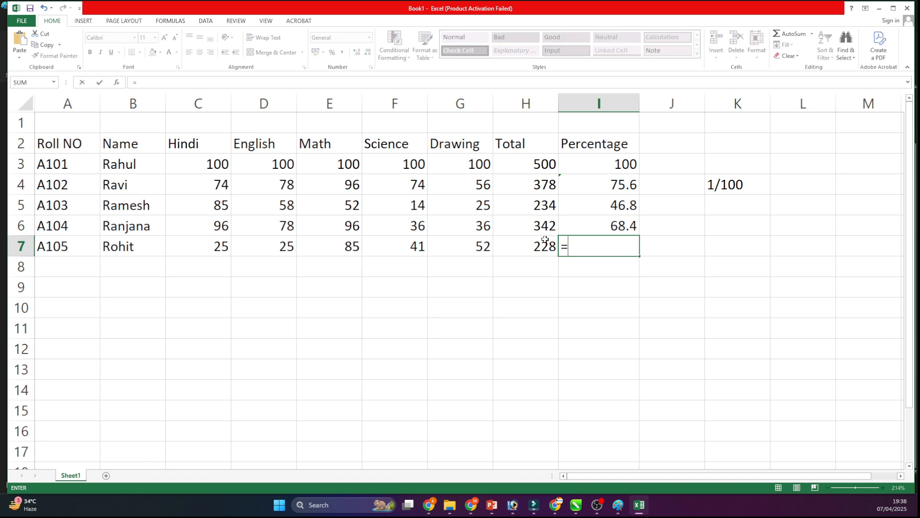
{"action": "left_click", "coordinate": [545, 240]}
{"action": "type", "text": "/5"}
{"action": "key", "text": "Return"}
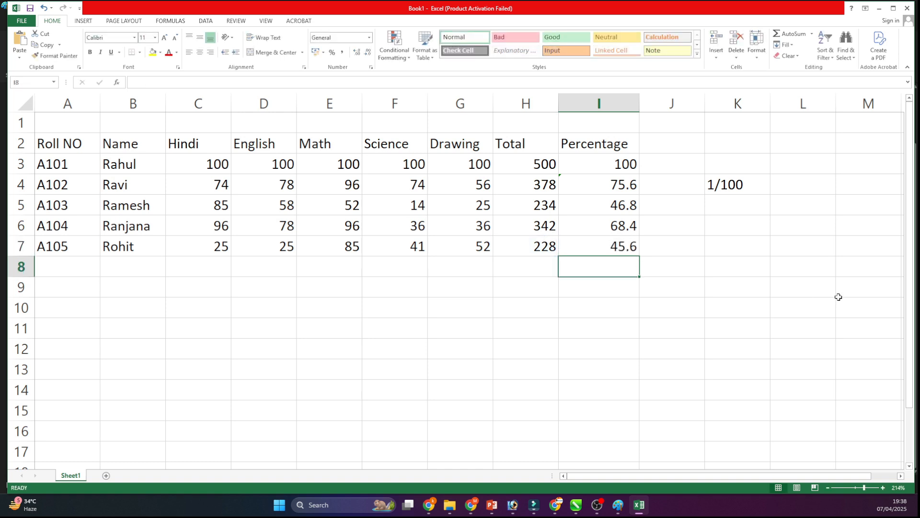
- Clear the example fraction from the cells beside the marksheet
{"action": "left_click_drag", "start_coordinate": [836, 269], "coordinate": [682, 140]}
{"action": "key", "text": "Delete"}
{"action": "left_click", "coordinate": [726, 217]}
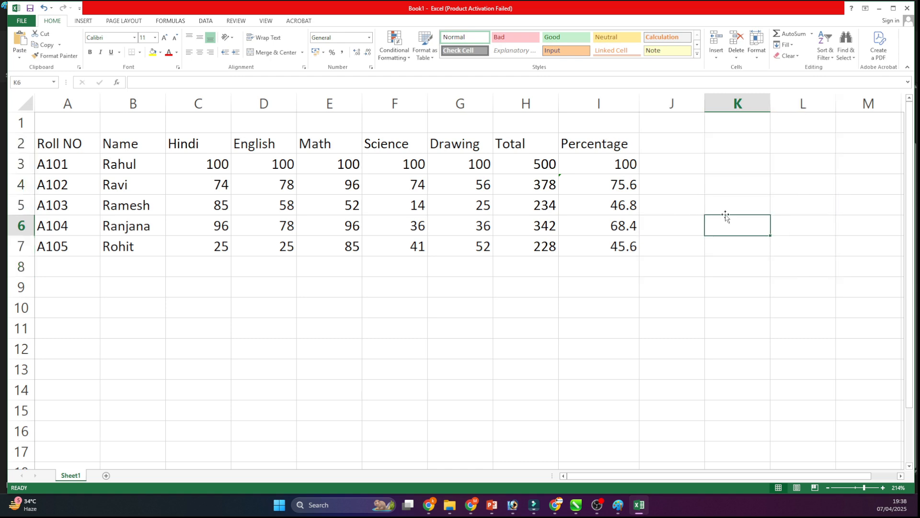
- Review the addition formula behind the first student's total in cell H3
{"action": "left_click", "coordinate": [546, 169]}
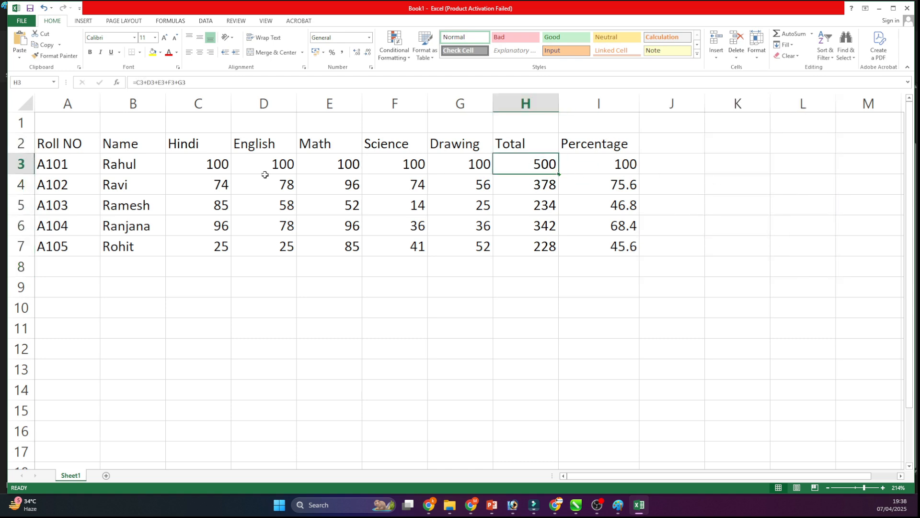
{"action": "double_click", "coordinate": [544, 169]}
{"action": "key", "text": "Return"}
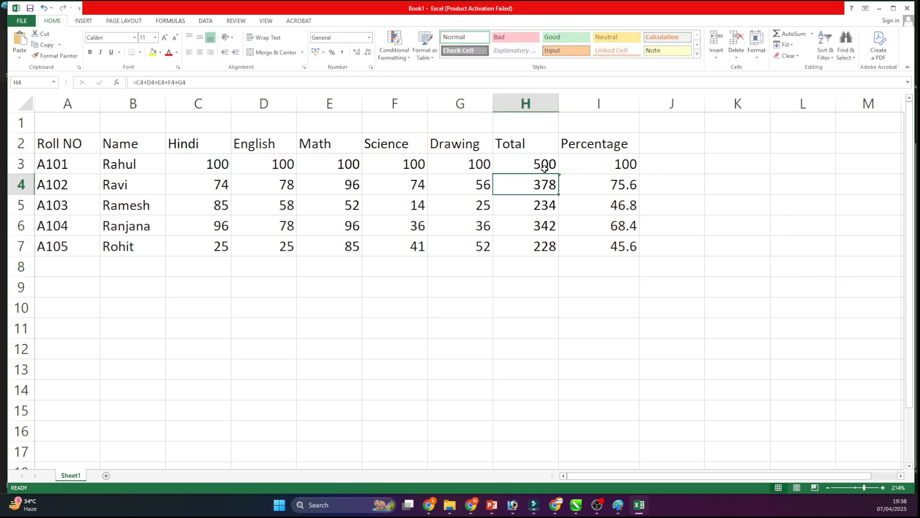
{"action": "left_click", "coordinate": [553, 295]}
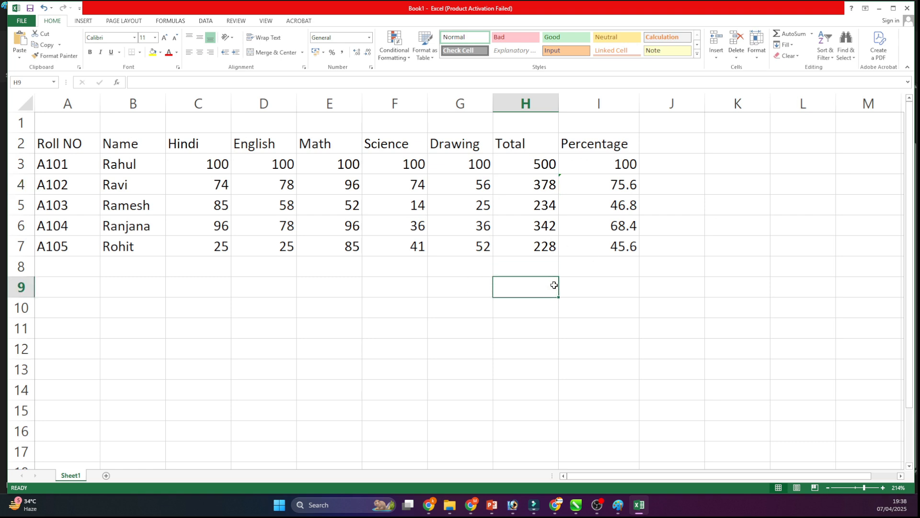
{"action": "left_click", "coordinate": [146, 316]}
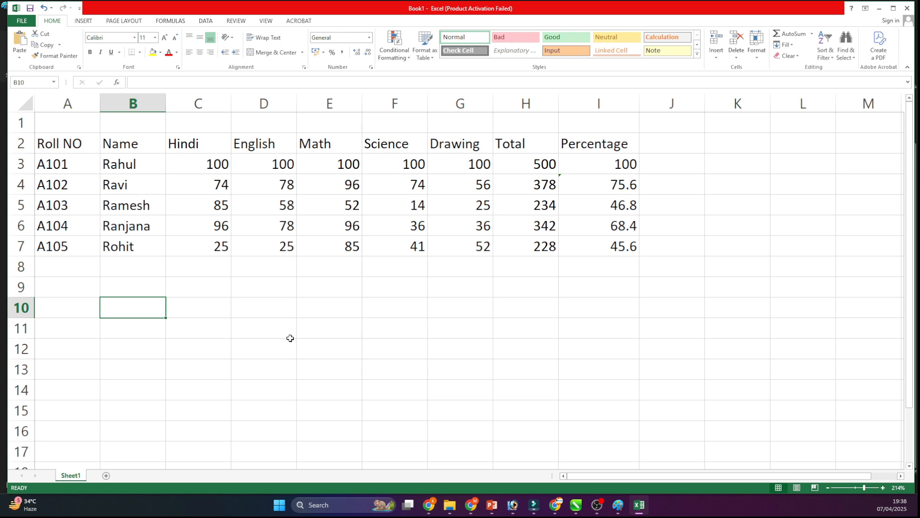
{"action": "type", "text": "+"}
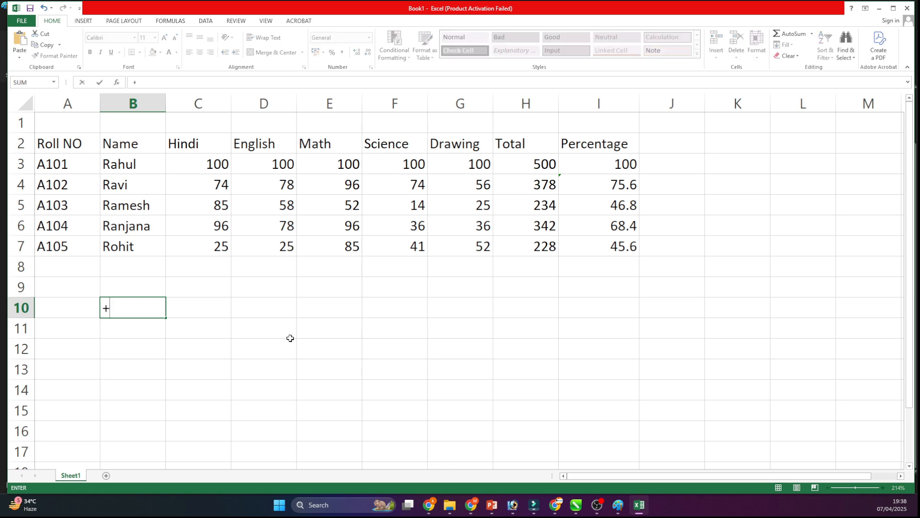
{"action": "type", "text": ".-,*/"}
{"action": "left_click", "coordinate": [290, 338]}
{"action": "scroll", "coordinate": [286, 329], "scroll_direction": "down", "scroll_amount": 1}
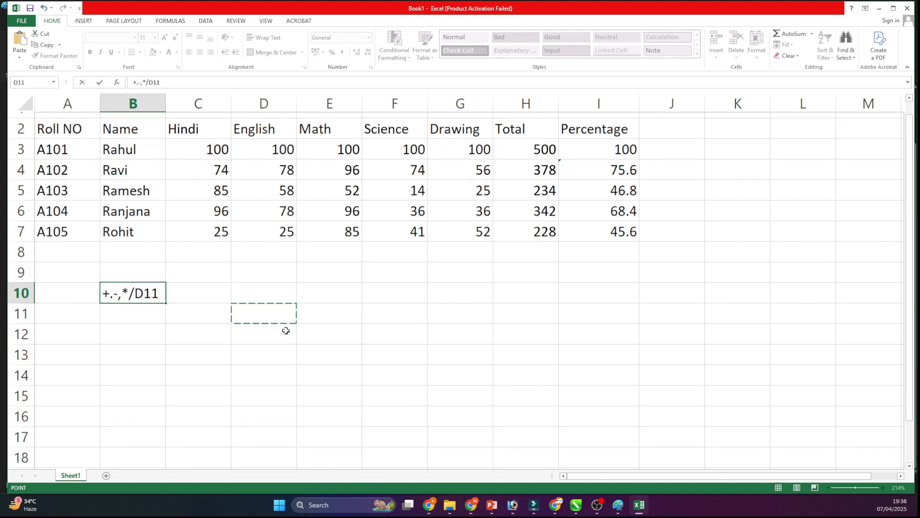
{"action": "key", "text": "Escape"}
- Start a new table below the marksheet with the headings Item, Qty, Rate] and Total in cells B12 to E12
{"action": "left_click", "coordinate": [134, 286]}
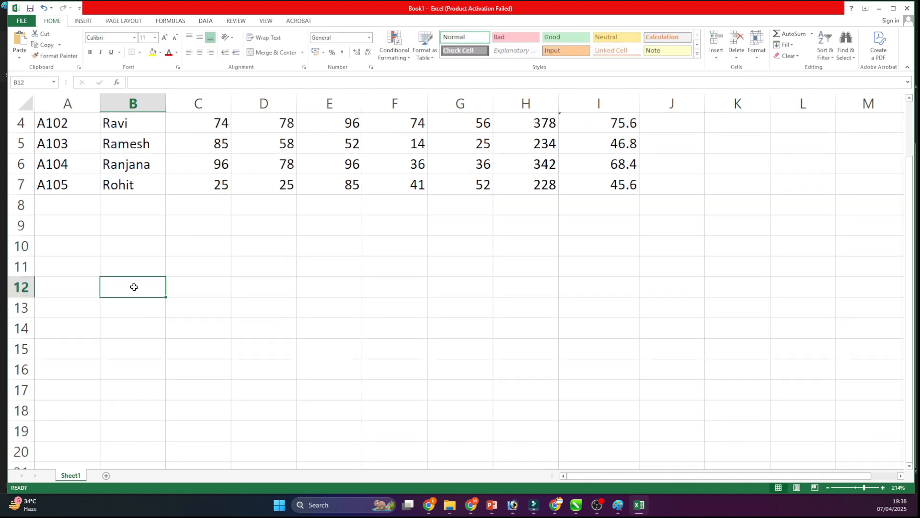
{"action": "type", "text": "Item"}
{"action": "key", "text": "Return"}
{"action": "key", "text": "Up"}
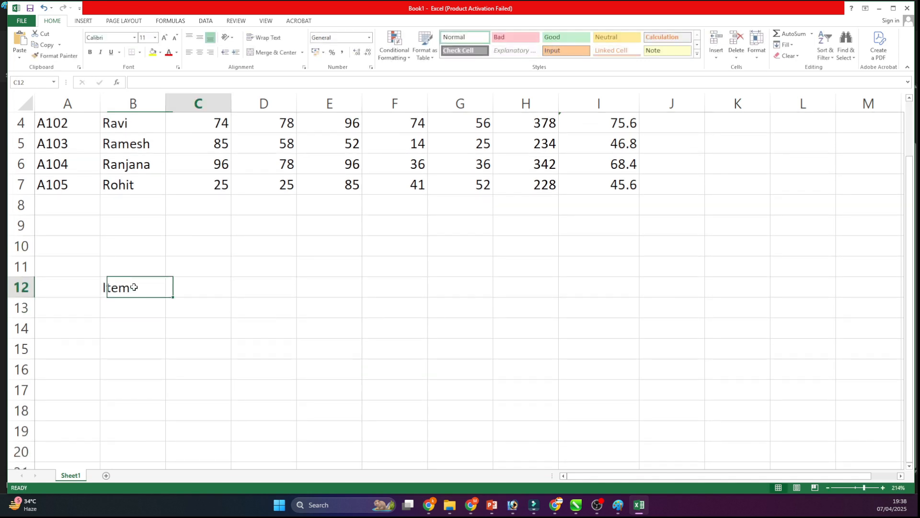
{"action": "key", "text": "Right"}
{"action": "type", "text": "Qty"}
{"action": "key", "text": "Tab"}
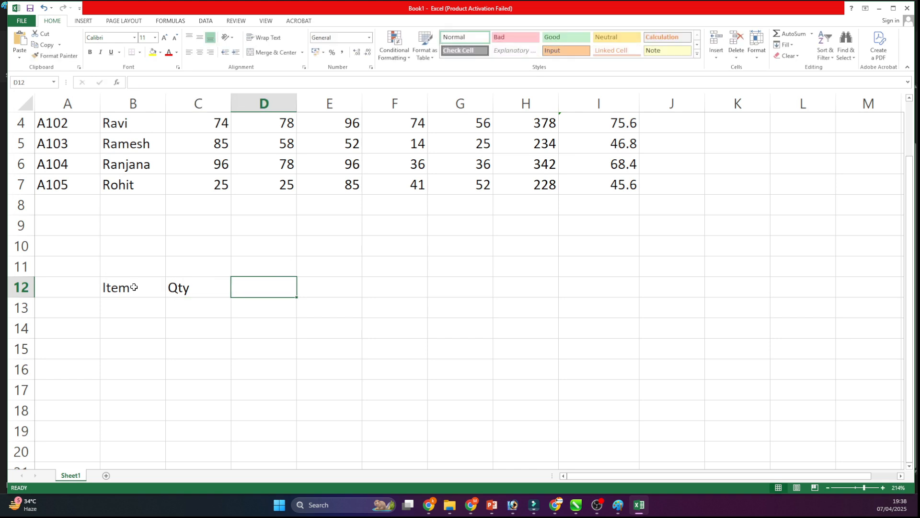
{"action": "type", "text": "Rate]"}
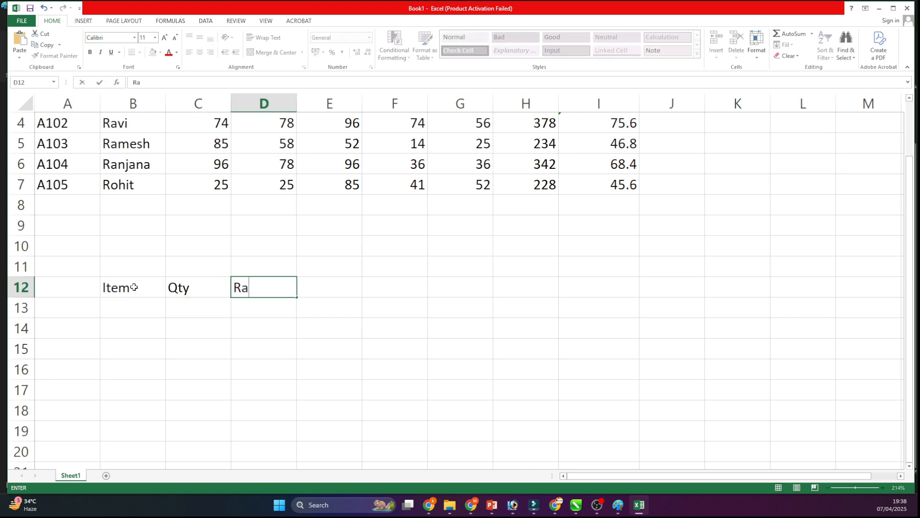
{"action": "key", "text": "Return"}
{"action": "key", "text": "Up"}
{"action": "key", "text": "Right"}
{"action": "type", "text": "Tota"}
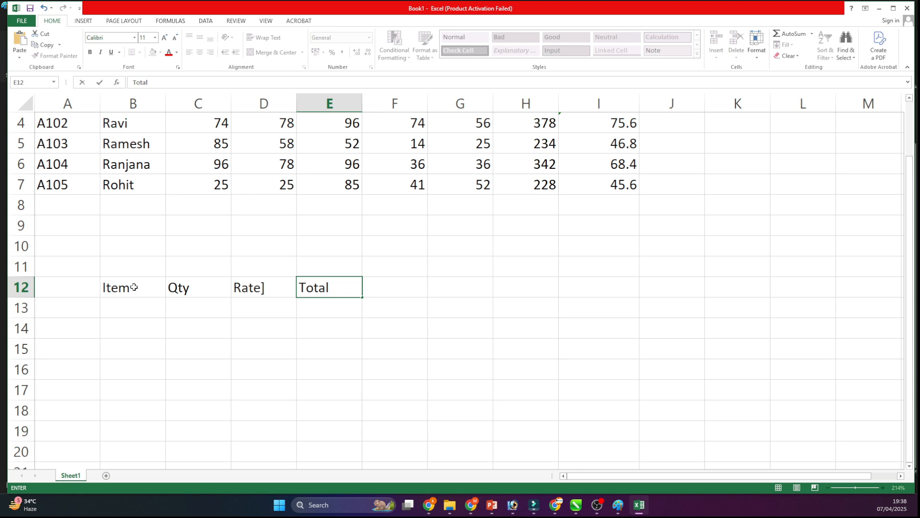
{"action": "type", "text": "l"}
{"action": "key", "text": "Return"}
- Enter the items Monitor, Laptop and Moue in cells B13 to B15 under the Item heading
{"action": "left_click", "coordinate": [126, 311]}
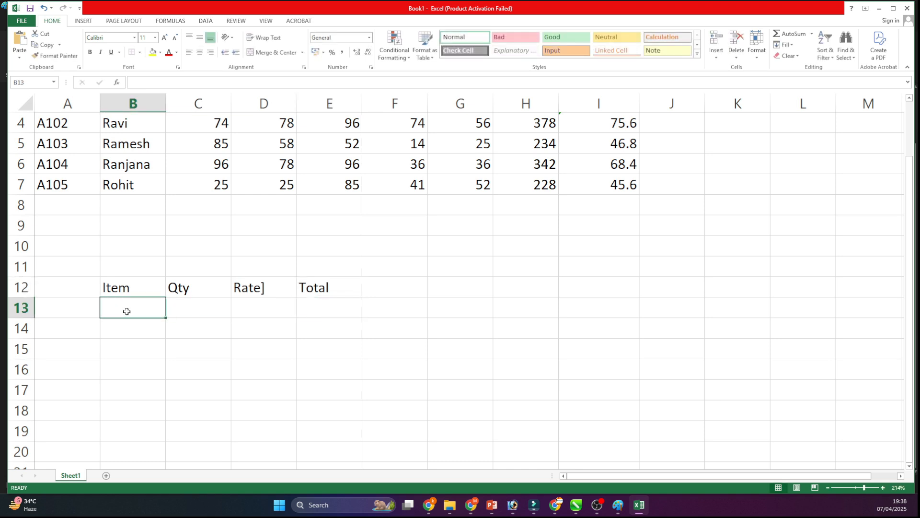
{"action": "type", "text": "Monitor"}
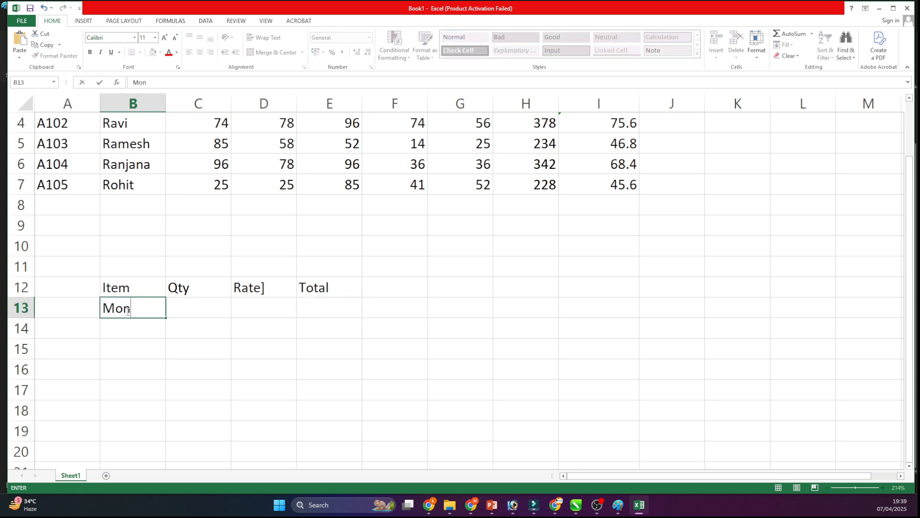
{"action": "key", "text": "Return"}
{"action": "type", "text": "LAptop"}
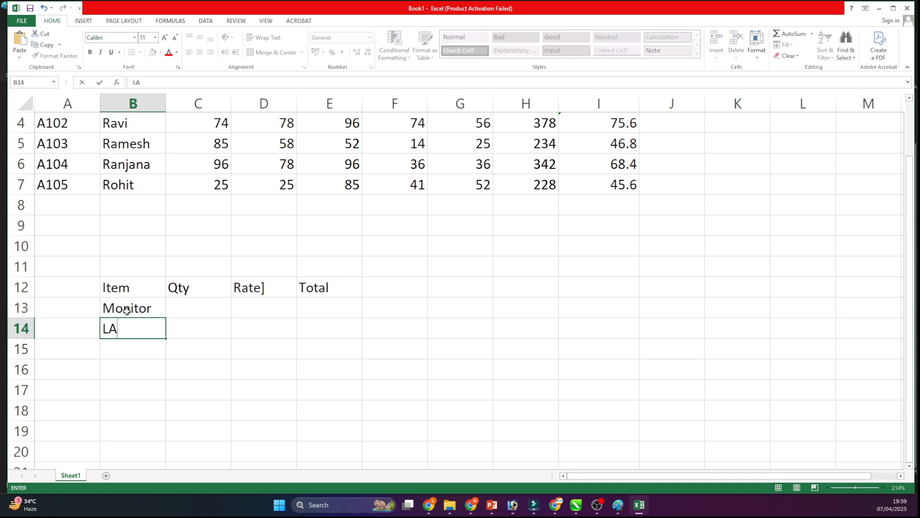
{"action": "key", "text": "Return"}
{"action": "type", "text": "Mouisdwe"}
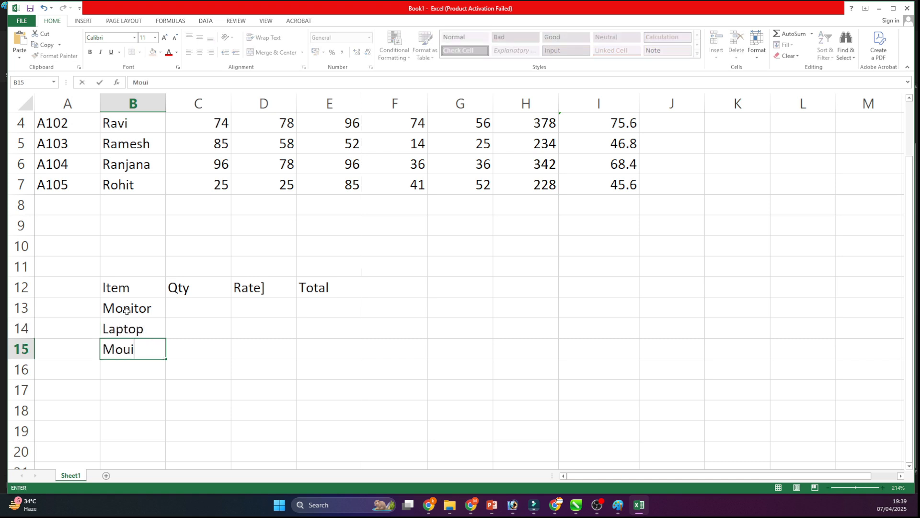
{"action": "key", "text": "BackSpace"}
{"action": "key", "text": "BackSpace"}
{"action": "key", "text": "BackSpace"}
{"action": "key", "text": "BackSpace"}
{"action": "key", "text": "BackSpace"}
{"action": "type", "text": "e"}
{"action": "key", "text": "Return"}
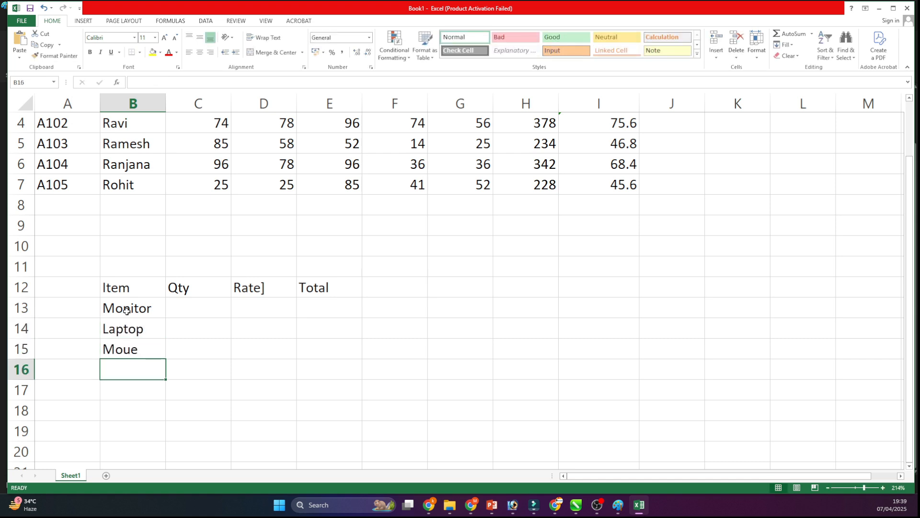
- Enter Keyboard in cell B16 and correct the item in cell B15 to Mouse
{"action": "type", "text": "Keyboard"}
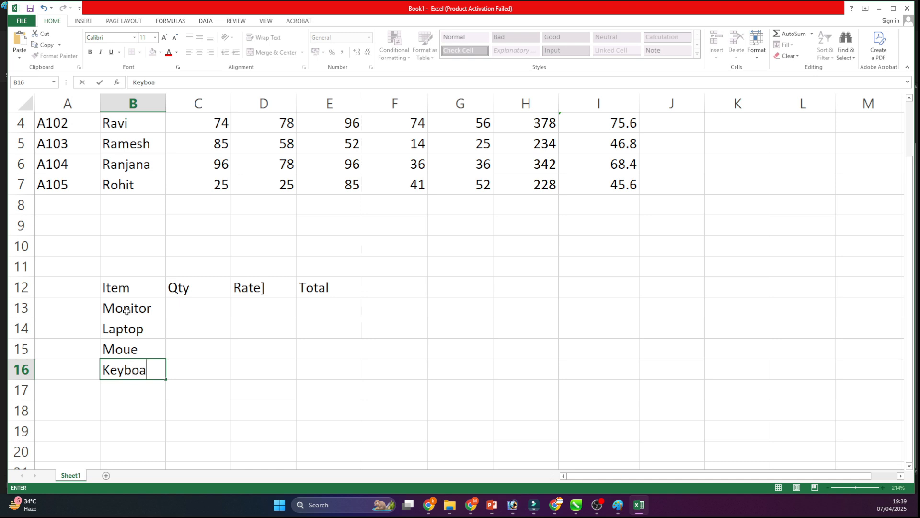
{"action": "key", "text": "Return"}
{"action": "key", "text": "Up"}
{"action": "key", "text": "Up"}
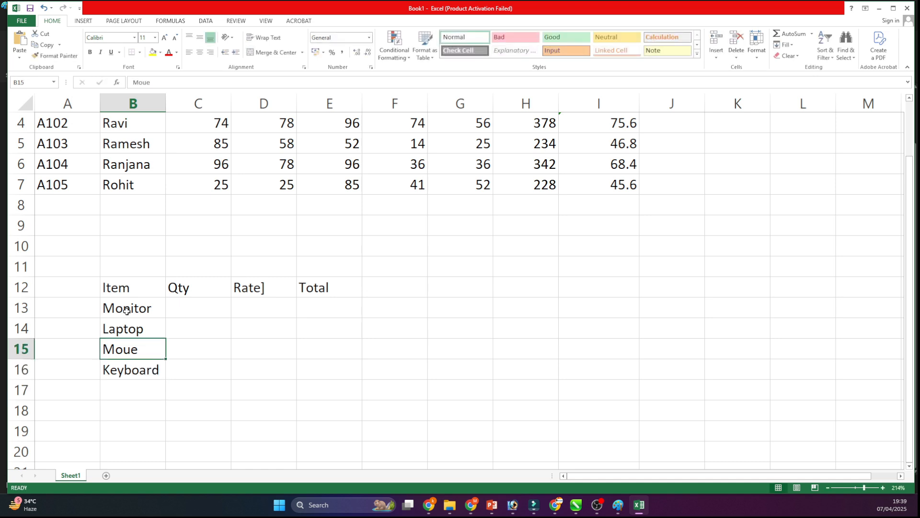
{"action": "type", "text": "Mouse"}
{"action": "key", "text": "Return"}
{"action": "key", "text": "Return"}
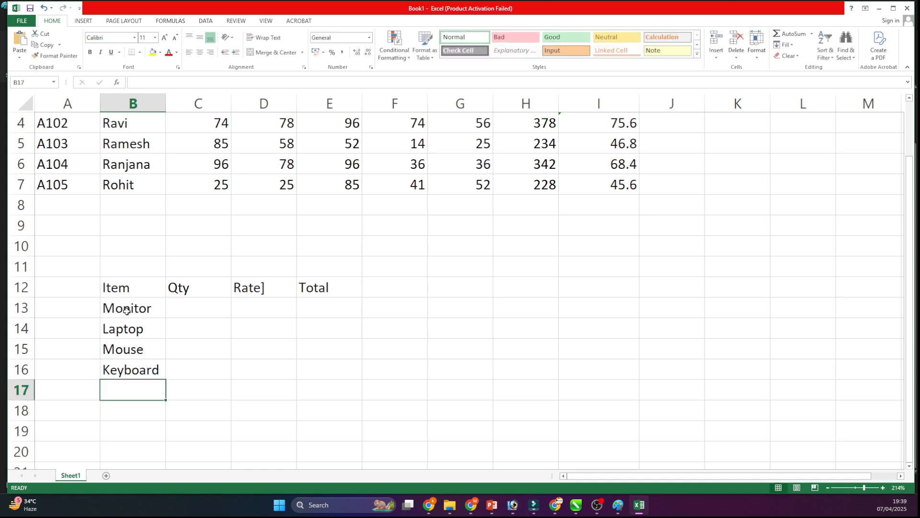
- Add Pendrive as the last item in cell B17, correcting its spelling
{"action": "type", "text": "Pendriver"}
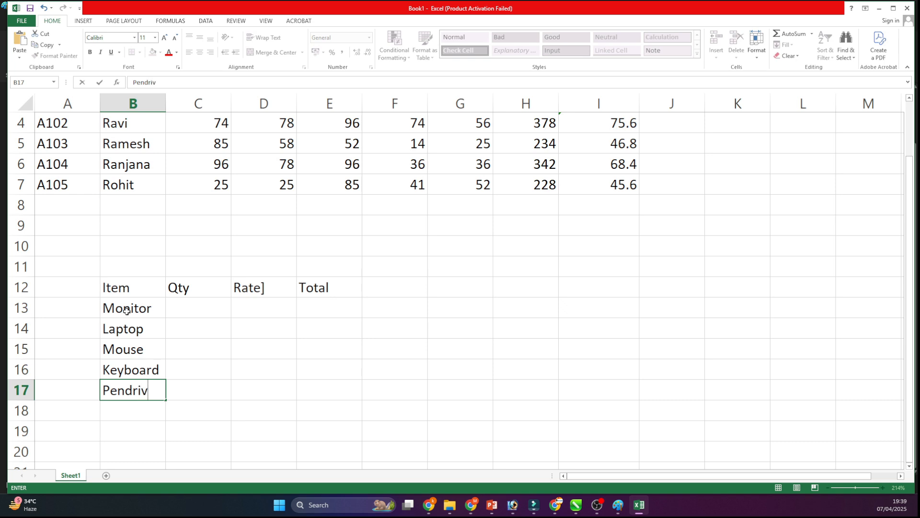
{"action": "key", "text": "Return"}
{"action": "double_click", "coordinate": [146, 395]}
{"action": "left_click_drag", "start_coordinate": [155, 393], "coordinate": [166, 394]}
{"action": "key", "text": "BackSpace"}
{"action": "key", "text": "Return"}
- Enter the quantities 3, 2, 5 and 5 for Monitor, Laptop, Mouse and Keyboard in cells C13 to C16
{"action": "left_click", "coordinate": [206, 314]}
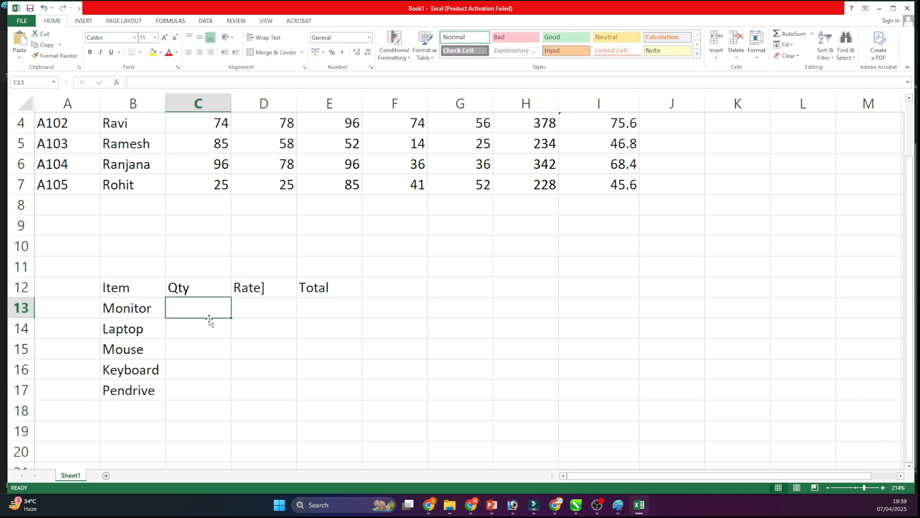
{"action": "type", "text": "3"}
{"action": "key", "text": "Return"}
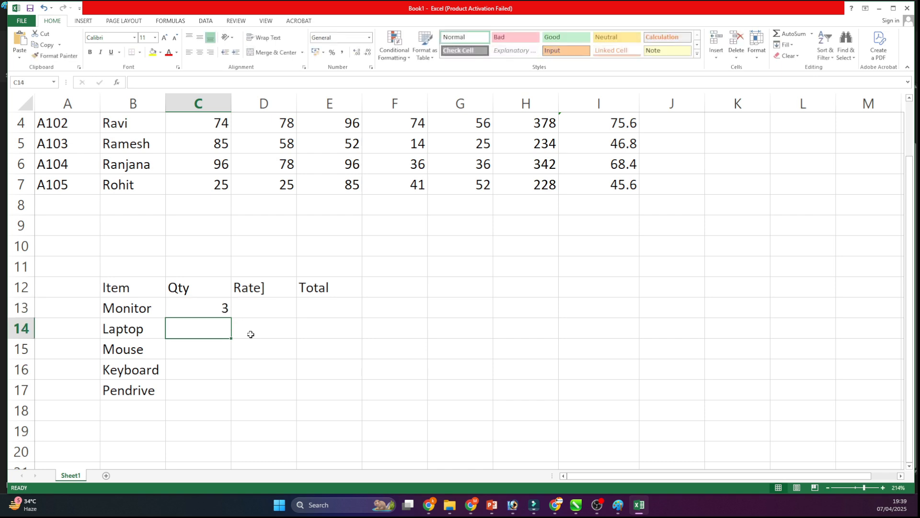
{"action": "type", "text": "2"}
{"action": "key", "text": "Return"}
{"action": "type", "text": "5"}
{"action": "key", "text": "Return"}
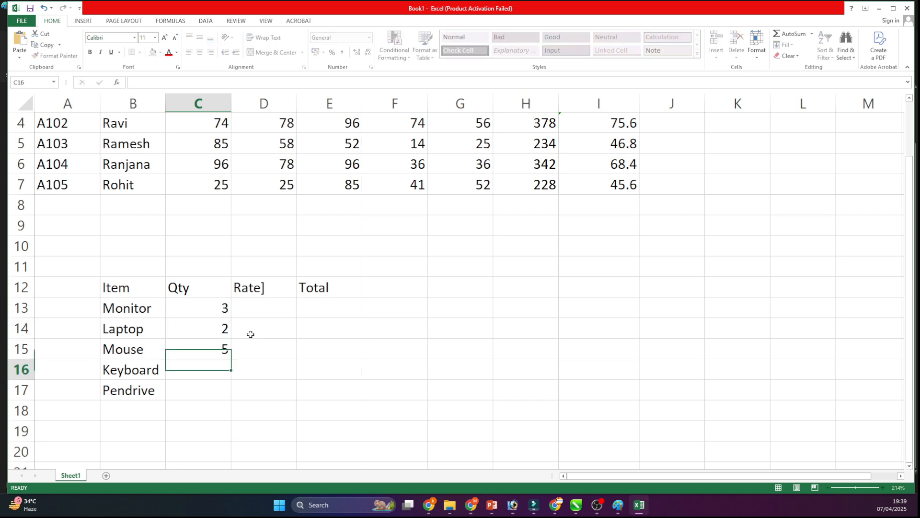
{"action": "type", "text": "5"}
{"action": "key", "text": "Return"}
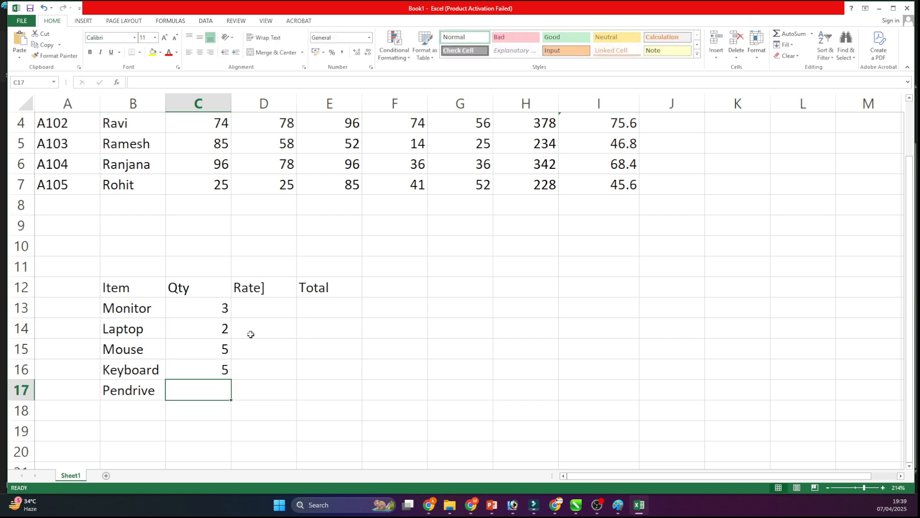
- Enter 3 as the Pendrive quantity in C17 and correct the header in D12 to "Rate"
{"action": "type", "text": "3"}
{"action": "key", "text": "Return"}
{"action": "left_click", "coordinate": [275, 295]}
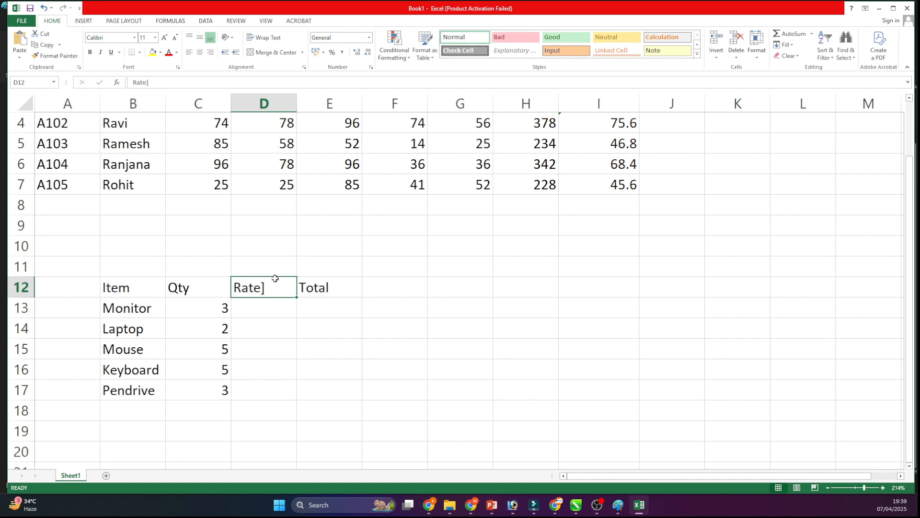
{"action": "double_click", "coordinate": [275, 277]}
{"action": "key", "text": "BackSpace"}
{"action": "key", "text": "Return"}
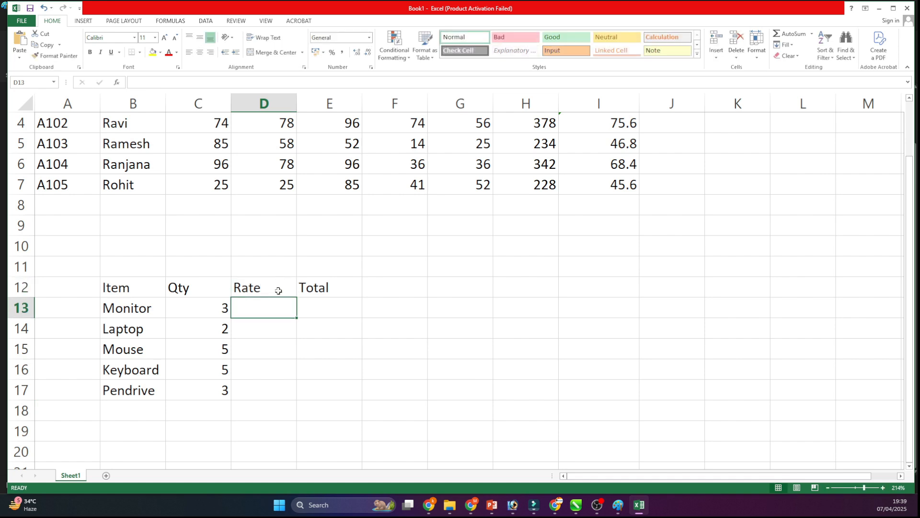
- Enter the rates 5200 for Monitor in D13 and 16000 for Laptop in D14
{"action": "left_click", "coordinate": [246, 352]}
{"action": "left_click", "coordinate": [254, 311]}
{"action": "type", "text": "5"}
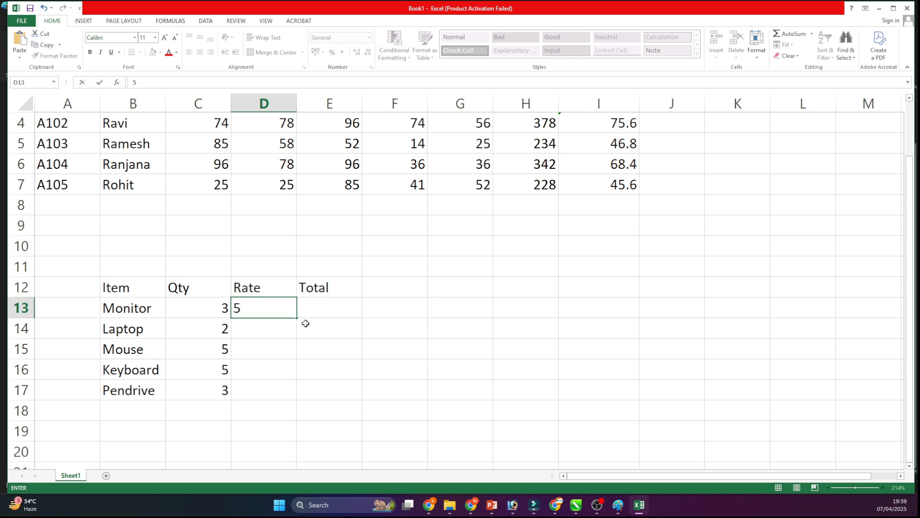
{"action": "key", "text": "BackSpace"}
{"action": "type", "text": "5200"}
{"action": "key", "text": "Return"}
{"action": "type", "text": "16000"}
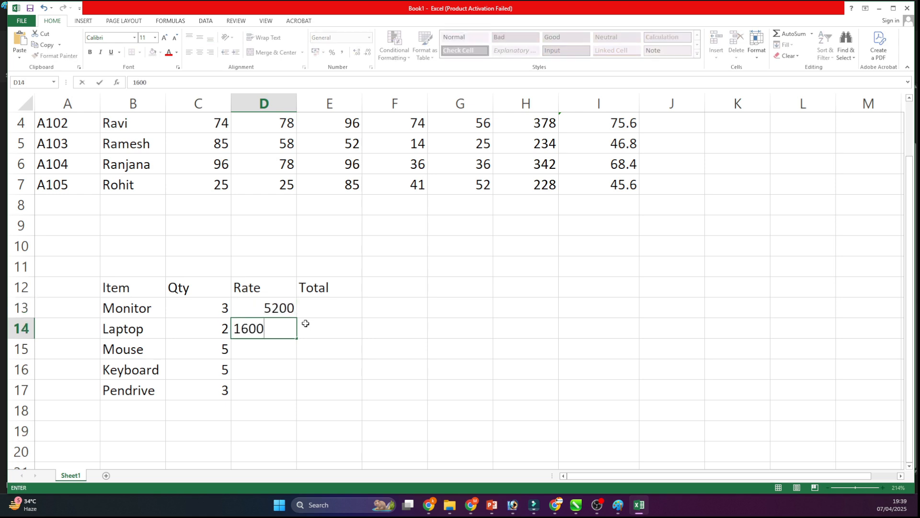
{"action": "key", "text": "Return"}
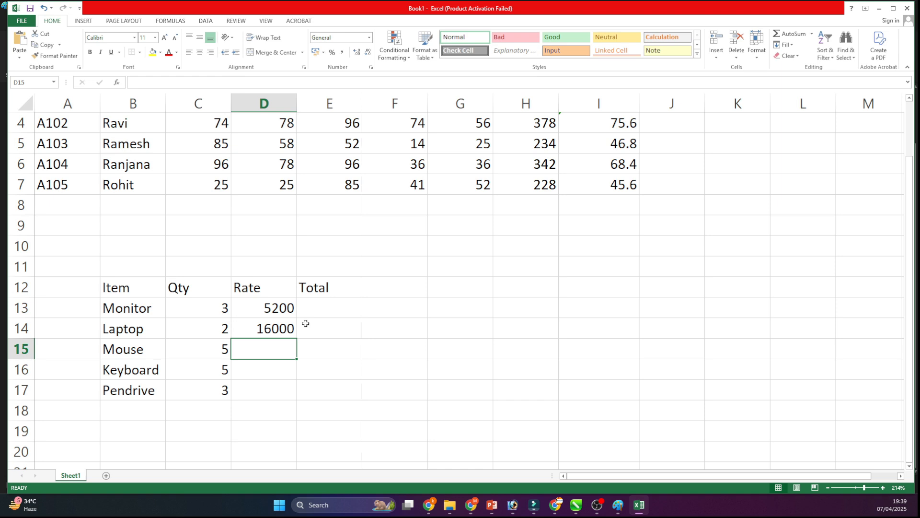
- Enter the rates 250 for Mouse, 500 for Keyboard and 350 for Pendrive in D15:D17
{"action": "type", "text": "250"}
{"action": "key", "text": "Return"}
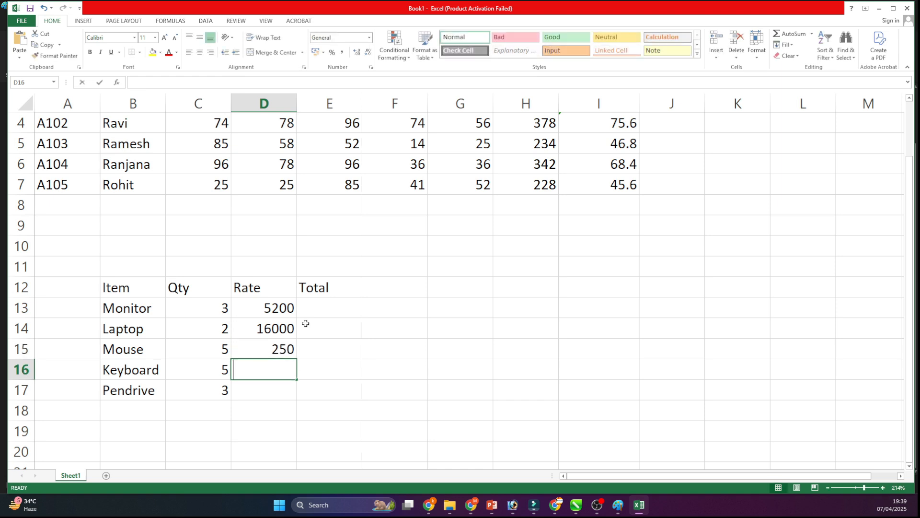
{"action": "type", "text": "500+"}
{"action": "key", "text": "Return"}
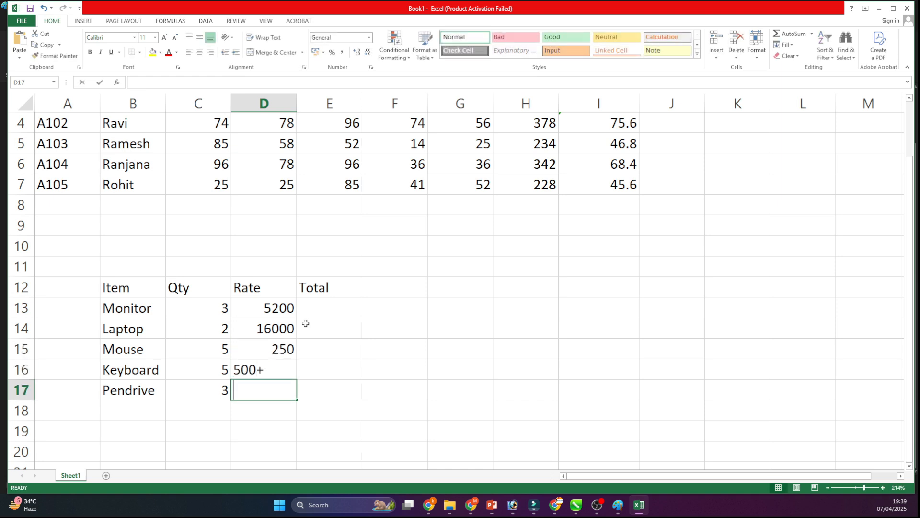
{"action": "type", "text": "350"}
{"action": "key", "text": "Return"}
{"action": "double_click", "coordinate": [279, 369]}
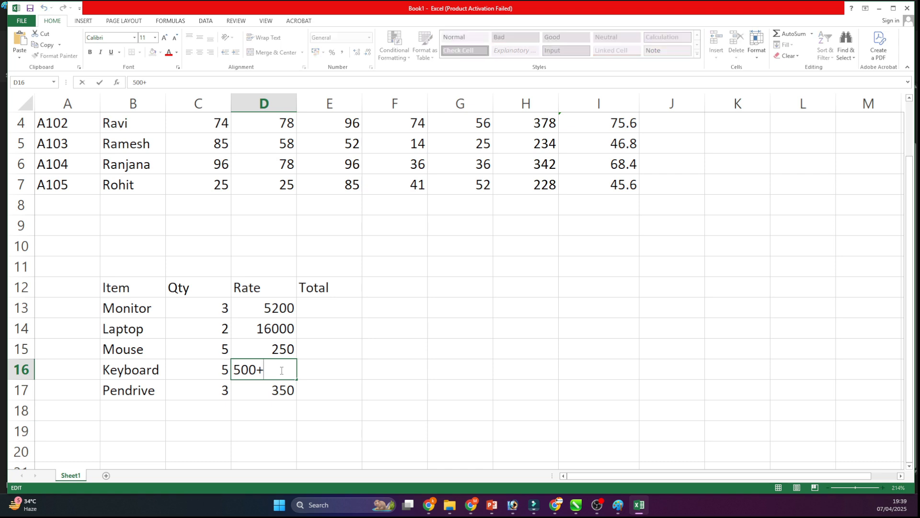
{"action": "key", "text": "BackSpace"}
{"action": "key", "text": "Return"}
{"action": "left_click", "coordinate": [329, 312]}
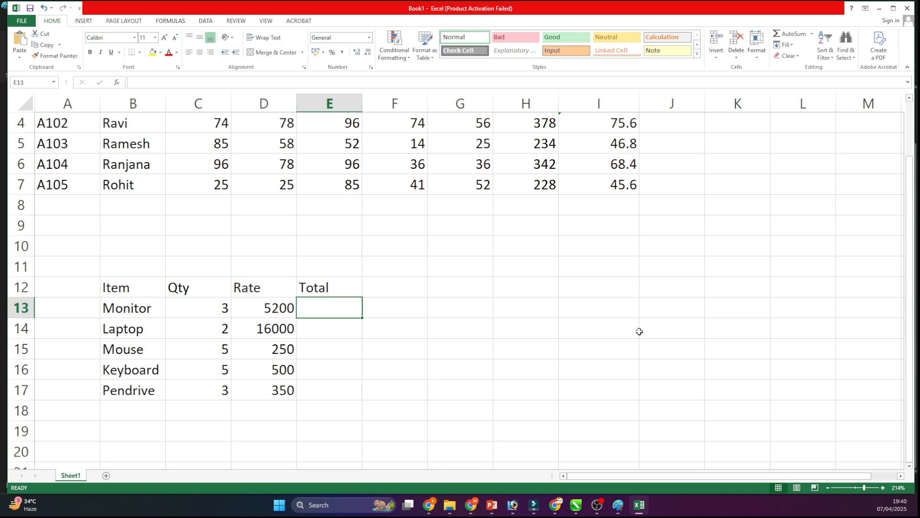
{"action": "type", "text": "="}
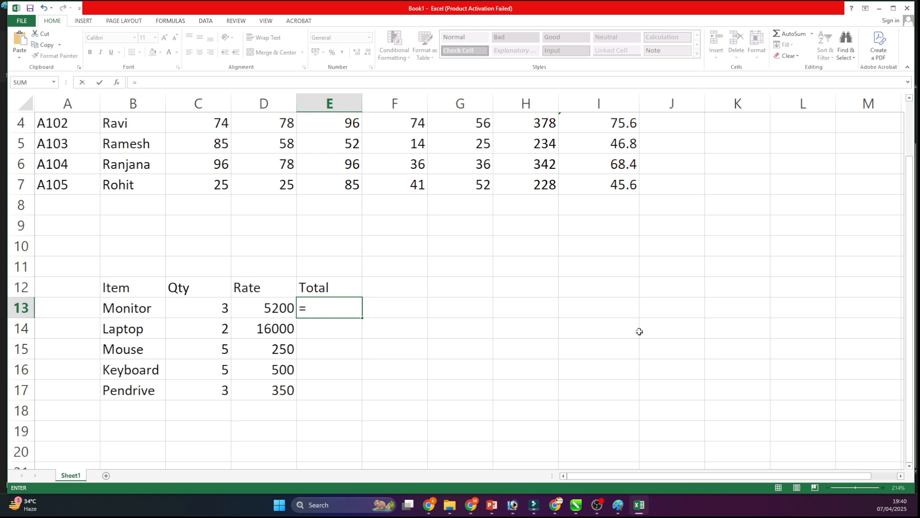
{"action": "key", "text": "BackSpace"}
{"action": "key", "text": "Return"}
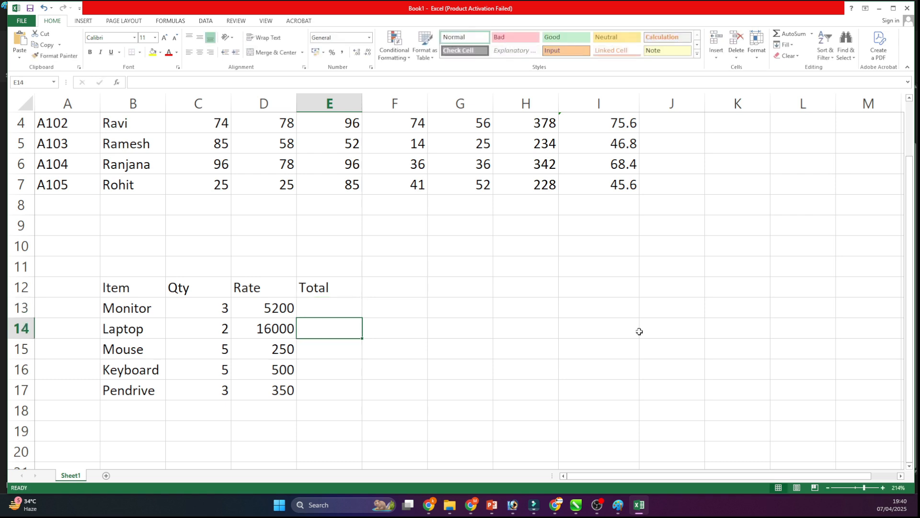
- Enter "Biscut" as a sample item in cell H13
{"action": "key", "text": "Up"}
{"action": "key", "text": "Right"}
{"action": "key", "text": "Right"}
{"action": "key", "text": "Right"}
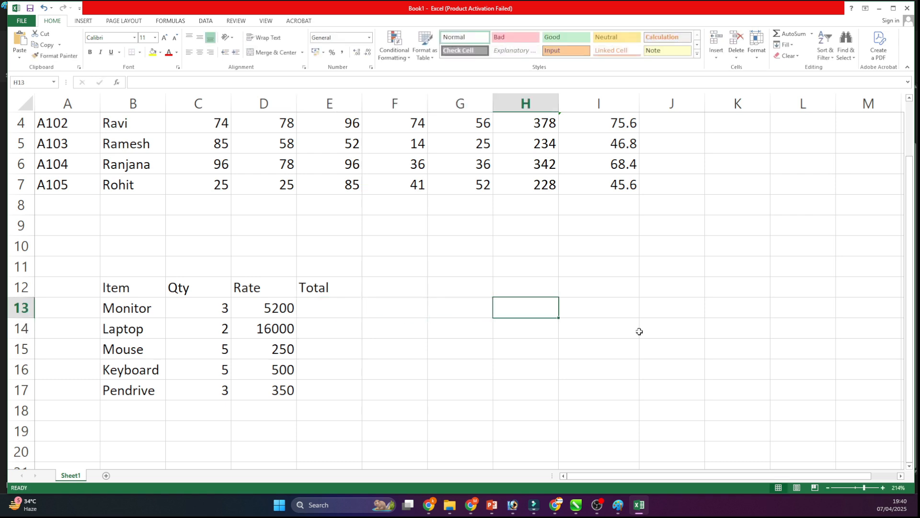
{"action": "type", "text": "Biscut"}
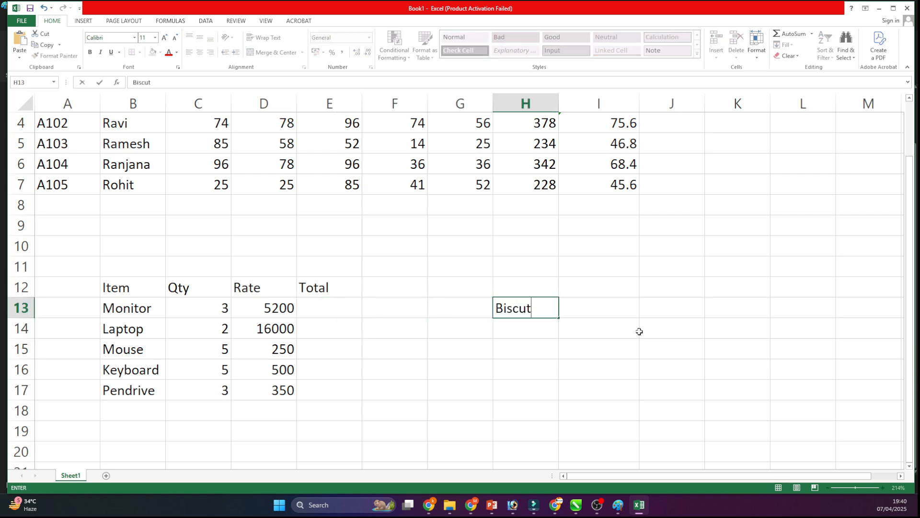
{"action": "key", "text": "Return"}
- Fill in the Biscut row with 1 in I13, 10 in J13 and 10 in K13
{"action": "key", "text": "Up"}
{"action": "key", "text": "Right"}
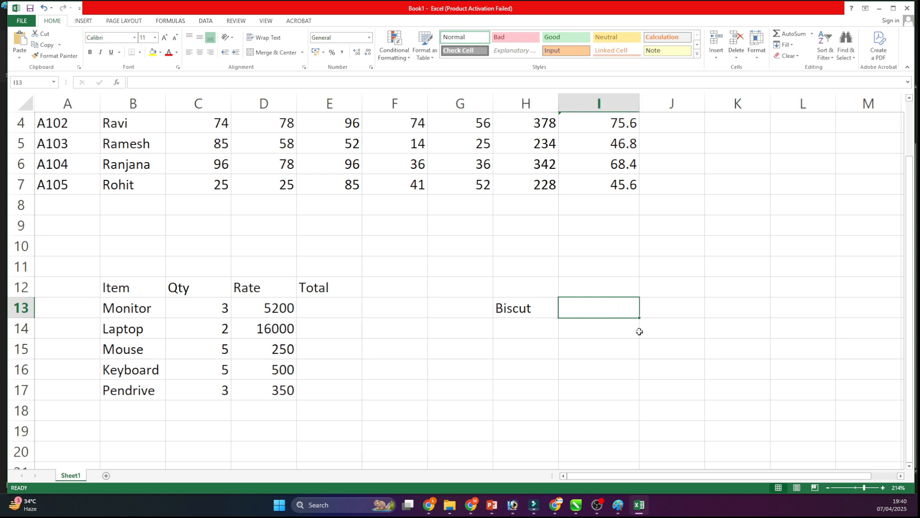
{"action": "type", "text": "1"}
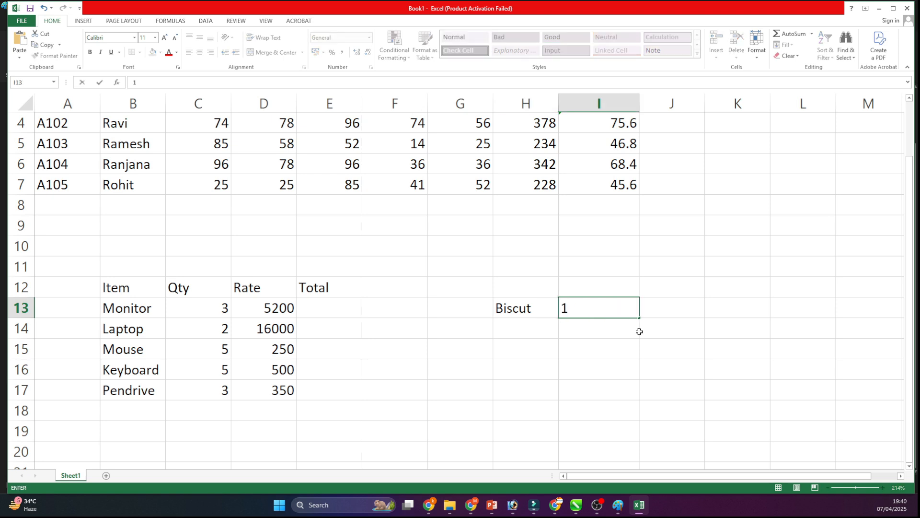
{"action": "key", "text": "Right"}
{"action": "type", "text": "10"}
{"action": "key", "text": "Right"}
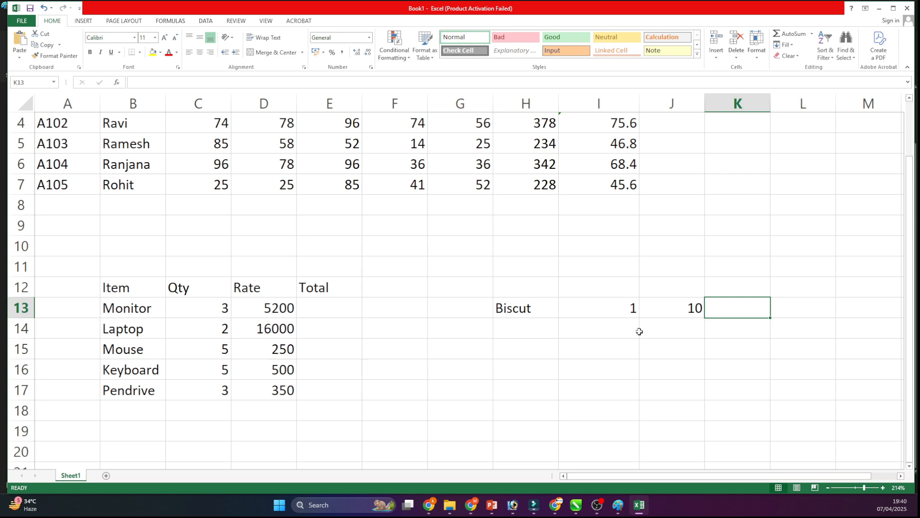
{"action": "type", "text": "10"}
- Change the Biscut row's I13 value to 5 and its K13 value to 50
{"action": "key", "text": "Left"}
{"action": "key", "text": "Left"}
{"action": "type", "text": "5"}
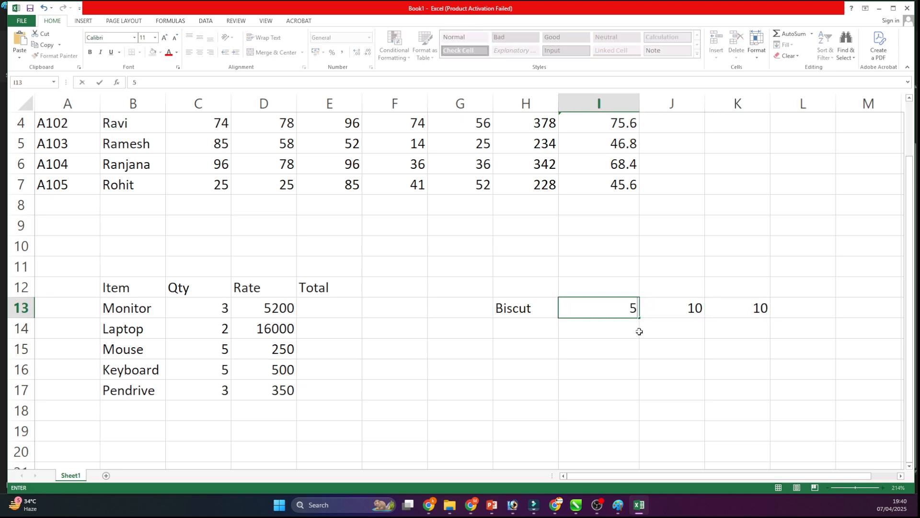
{"action": "key", "text": "Right"}
{"action": "key", "text": "Right"}
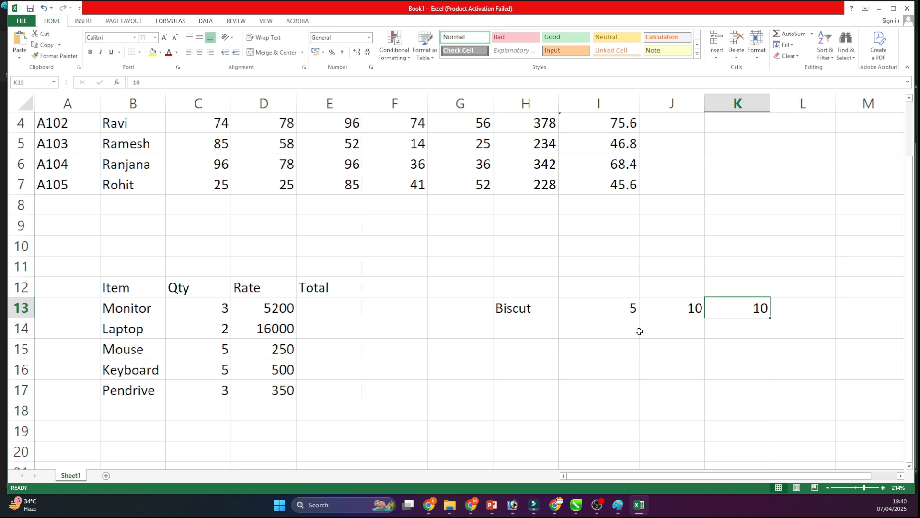
{"action": "type", "text": "50"}
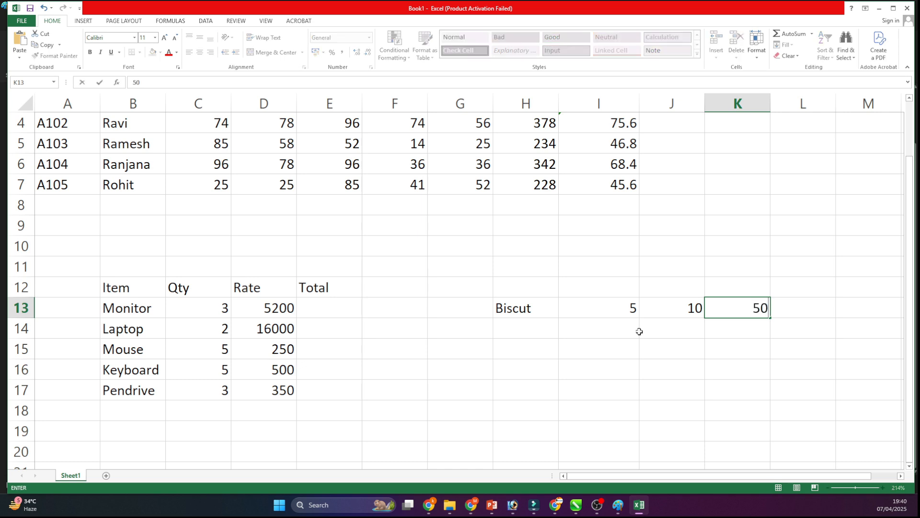
{"action": "key", "text": "Return"}
{"action": "left_click", "coordinate": [700, 327]}
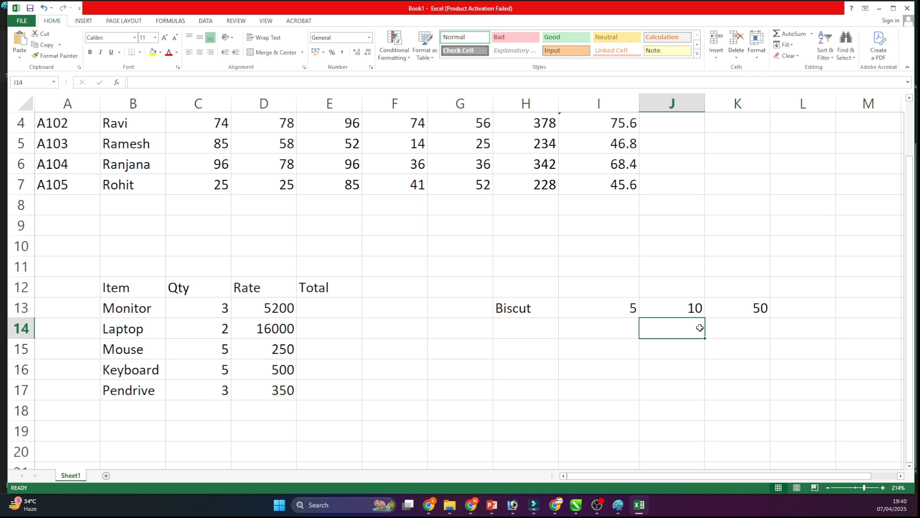
{"action": "left_click", "coordinate": [715, 323]}
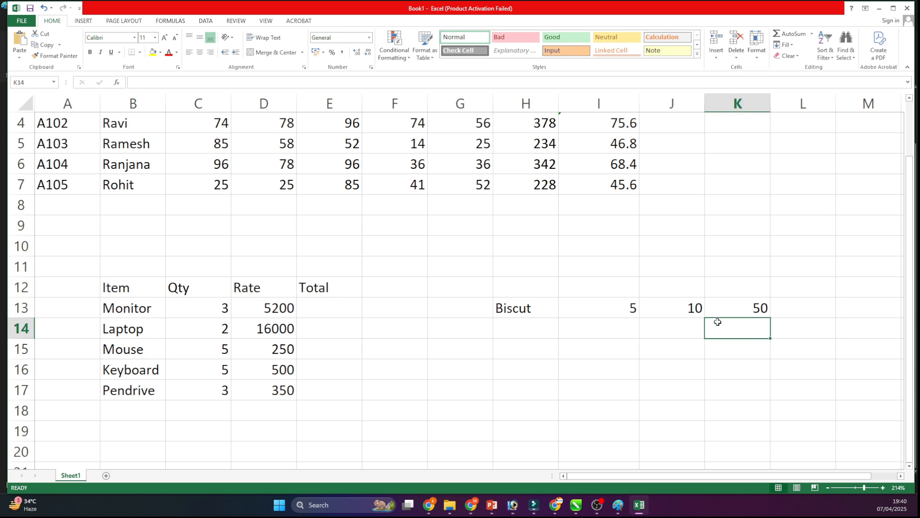
- Change the Biscut quantity in I13 to 10, then set it back to 5
{"action": "left_click", "coordinate": [623, 309]}
{"action": "type", "text": "10"}
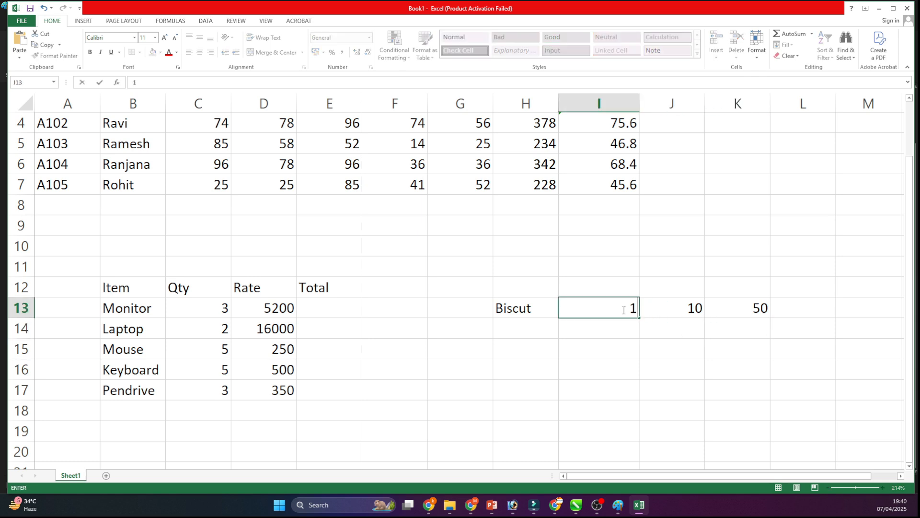
{"action": "key", "text": "Return"}
{"action": "key", "text": "Up"}
{"action": "key", "text": "Right"}
{"action": "left_click", "coordinate": [623, 309]}
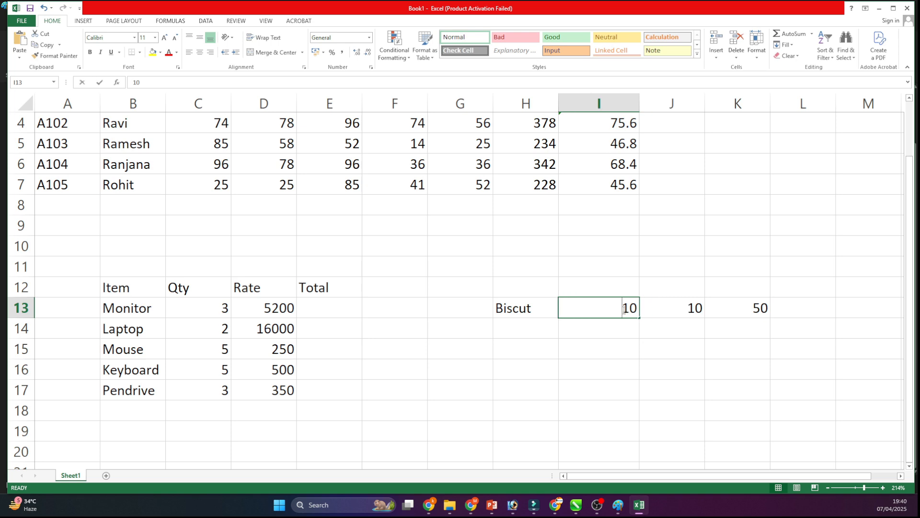
{"action": "type", "text": "5"}
{"action": "key", "text": "Tab"}
- Add the column headers "Qty" in I12 and "Price" in J12 above the Biscut row
{"action": "key", "text": "Left"}
{"action": "key", "text": "Up"}
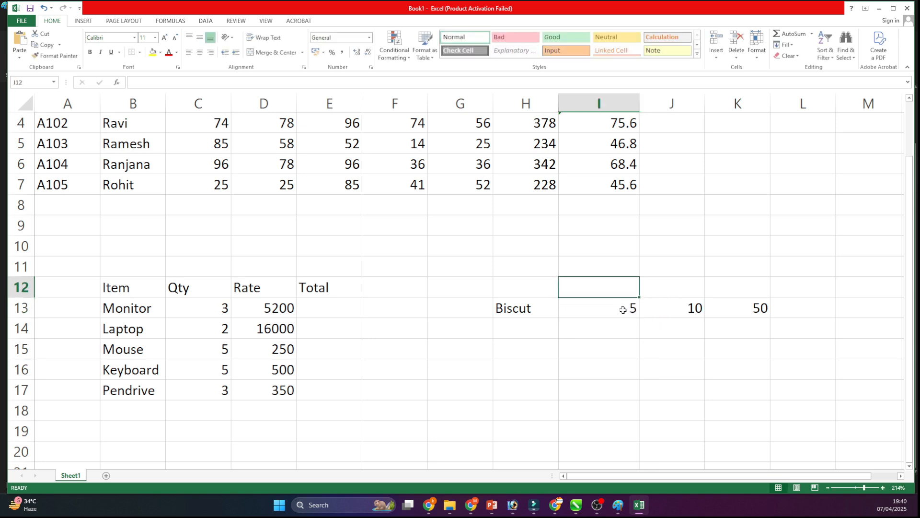
{"action": "type", "text": "Qty"}
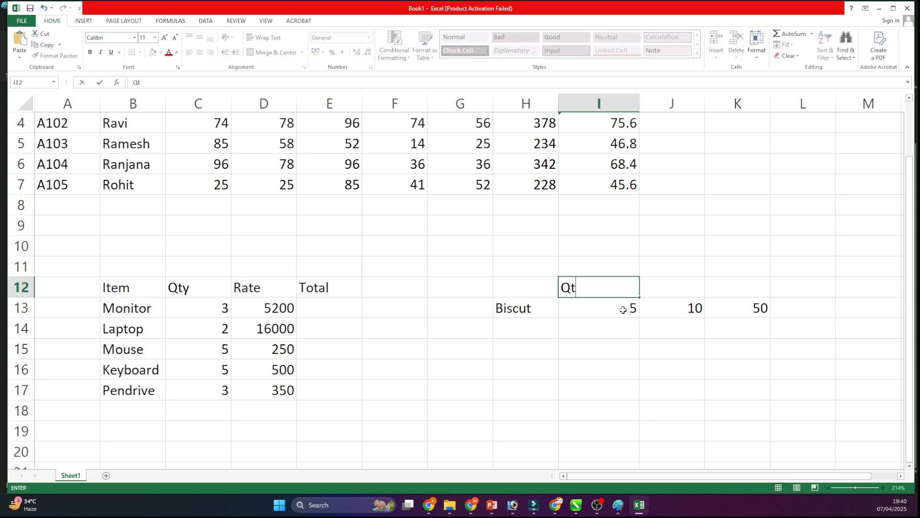
{"action": "key", "text": "Return"}
{"action": "key", "text": "Up"}
{"action": "key", "text": "Right"}
{"action": "type", "text": "Price"}
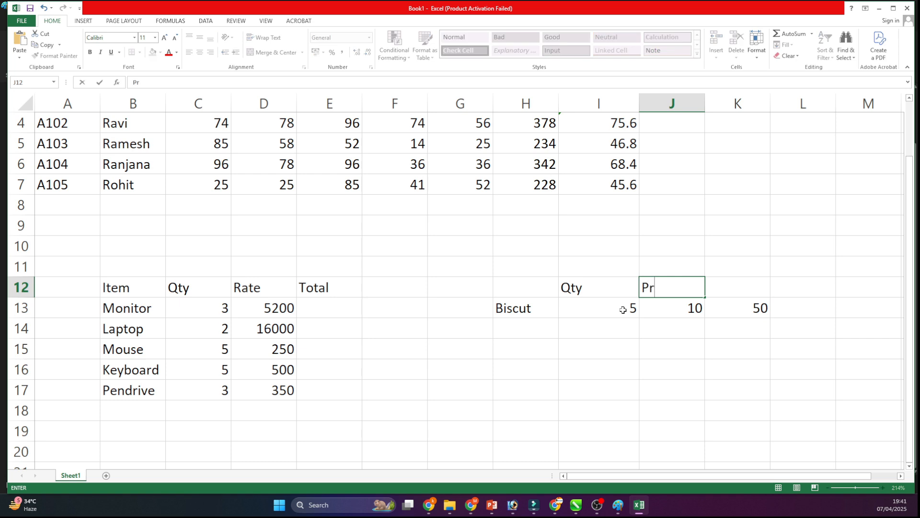
- Add the column headers "Item" in H12 and "Total" in K12 above the Biscut row
{"action": "key", "text": "Return"}
{"action": "key", "text": "Left"}
{"action": "key", "text": "Left"}
{"action": "key", "text": "Up"}
{"action": "type", "text": "Item"}
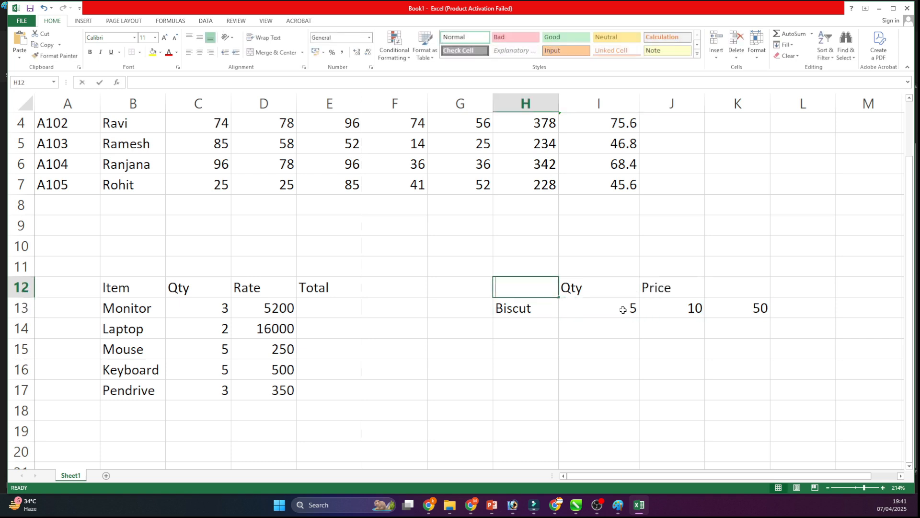
{"action": "key", "text": "Right"}
{"action": "key", "text": "Right"}
{"action": "key", "text": "Right"}
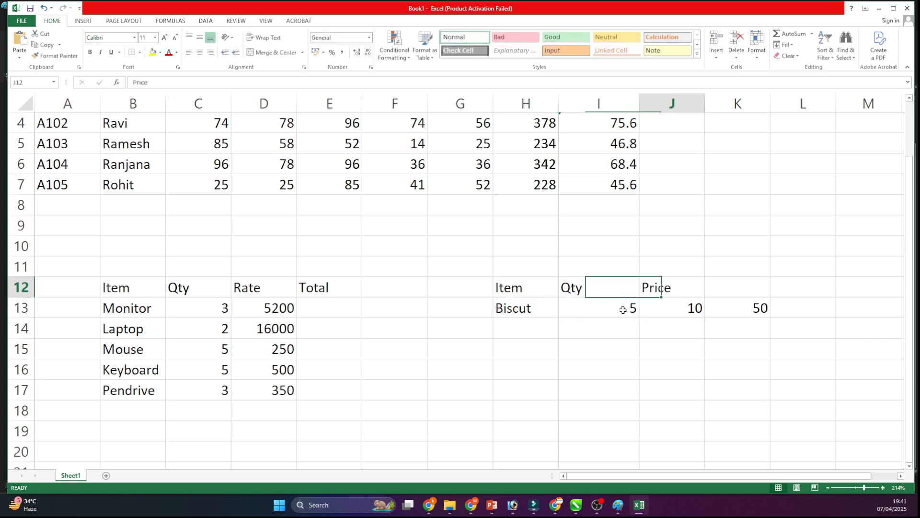
{"action": "type", "text": "Toat"}
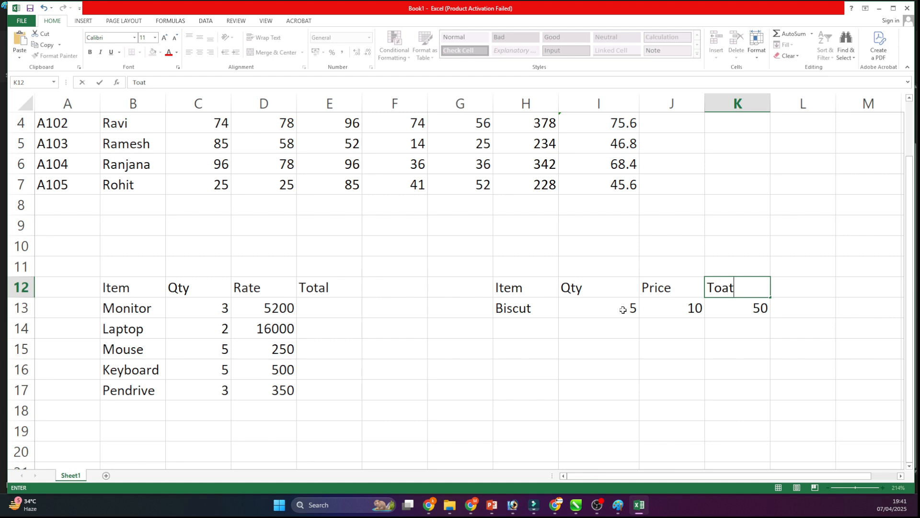
{"action": "key", "text": "BackSpace"}
{"action": "key", "text": "BackSpace"}
{"action": "type", "text": "tal"}
{"action": "key", "text": "Return"}
- Set the Biscut quantity in I13 to 10
{"action": "key", "text": "Left"}
{"action": "key", "text": "Left"}
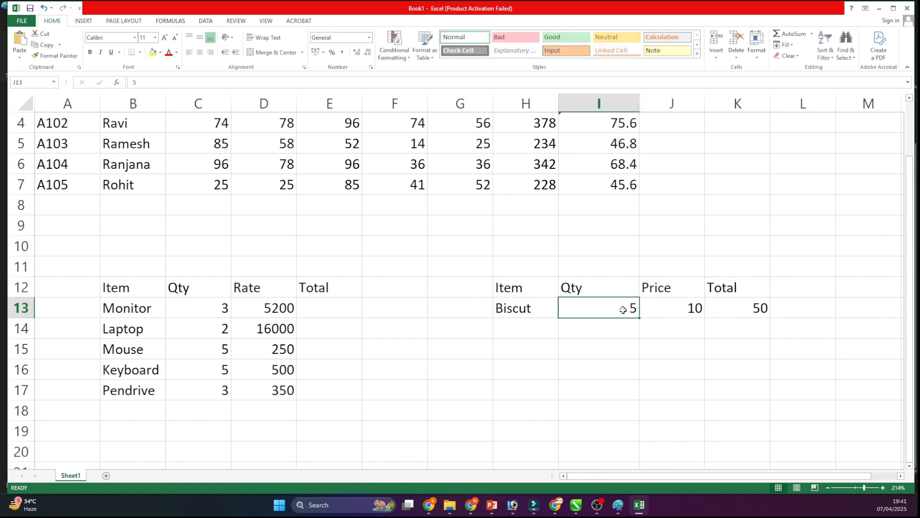
{"action": "type", "text": "10"}
{"action": "key", "text": "Return"}
- Replace the Biscut total in K13 with the formula =I13*J13, multiplying quantity by price
{"action": "key", "text": "Right"}
{"action": "key", "text": "Right"}
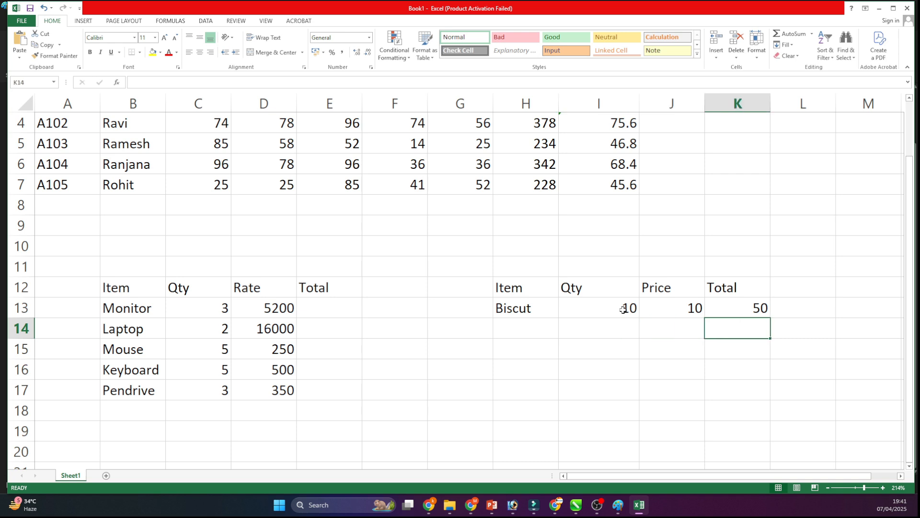
{"action": "key", "text": "Up"}
{"action": "type", "text": "="}
{"action": "left_click", "coordinate": [608, 313]}
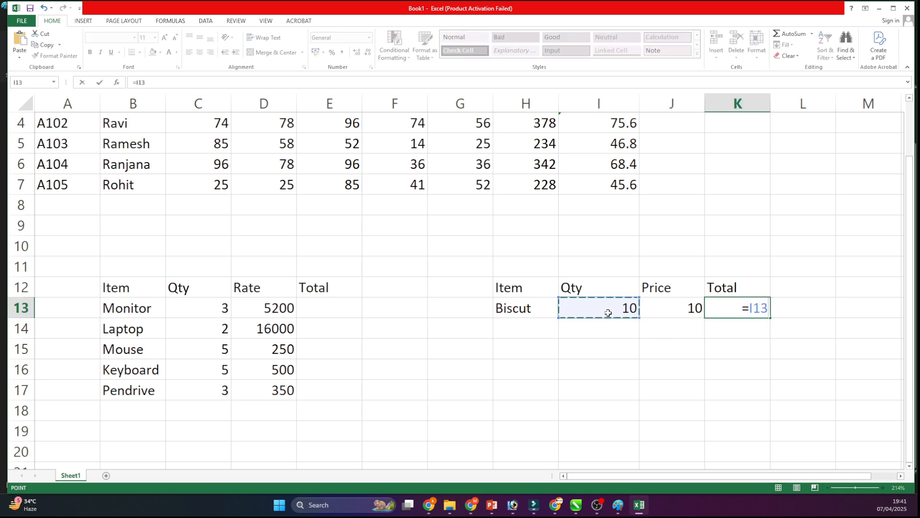
{"action": "type", "text": "*"}
{"action": "left_click", "coordinate": [679, 309]}
{"action": "key", "text": "Return"}
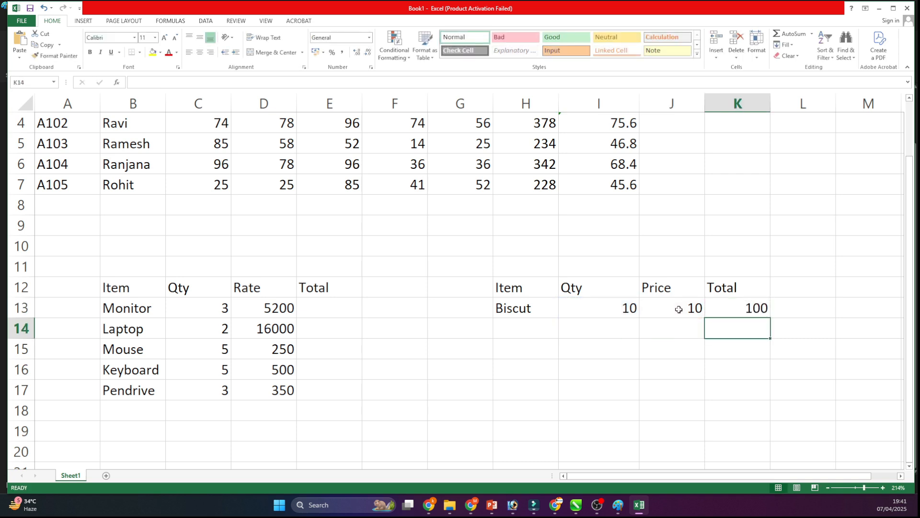
- Change the Biscut quantity in I13 to 3 to recalculate its total
{"action": "left_click", "coordinate": [625, 364]}
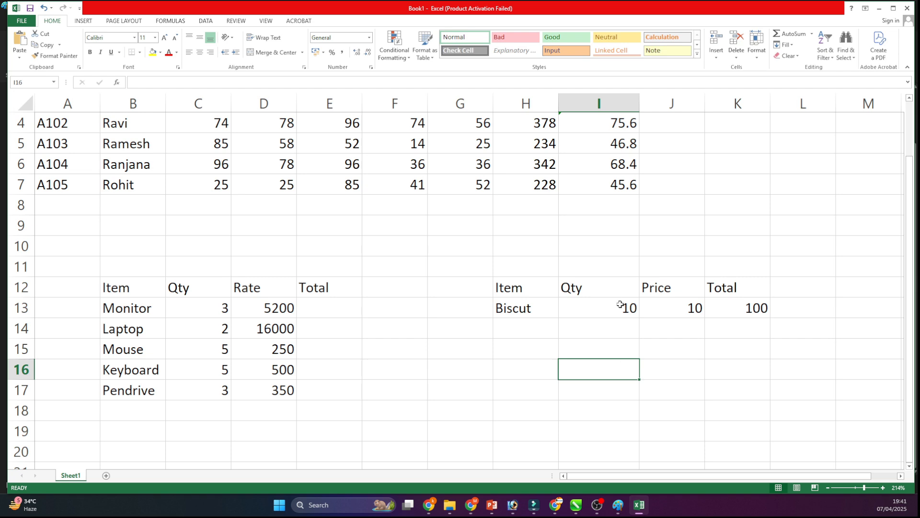
{"action": "left_click", "coordinate": [620, 305]}
{"action": "type", "text": "3"}
{"action": "key", "text": "Return"}
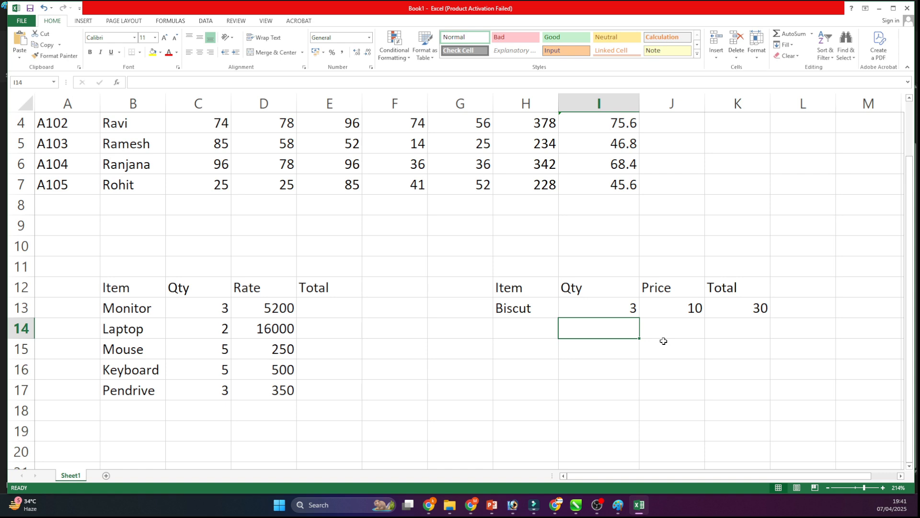
- Calculate the Monitor total in E13 with the formula =C13*D13, multiplying quantity by rate
{"action": "left_click", "coordinate": [330, 308]}
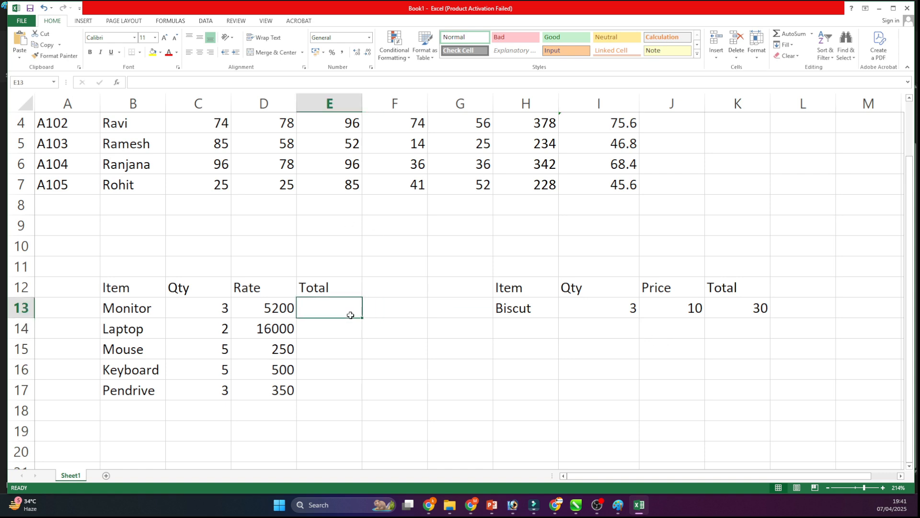
{"action": "type", "text": "="}
{"action": "left_click", "coordinate": [215, 311]}
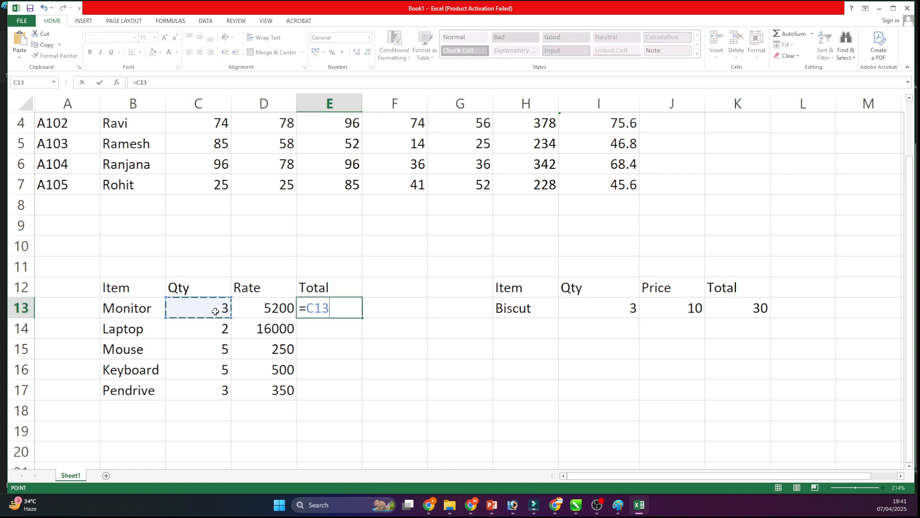
{"action": "type", "text": "*-"}
{"action": "left_click", "coordinate": [240, 311]}
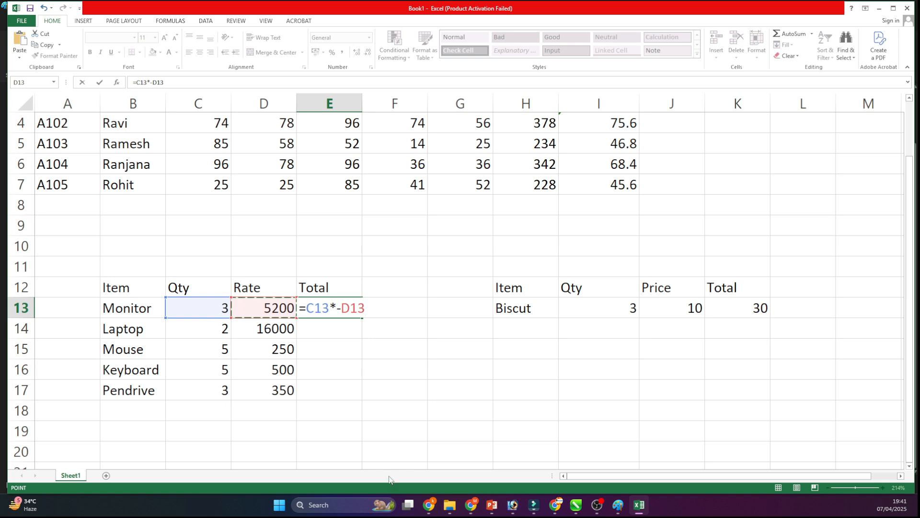
{"action": "left_click", "coordinate": [345, 310]}
{"action": "key", "text": "BackSpace"}
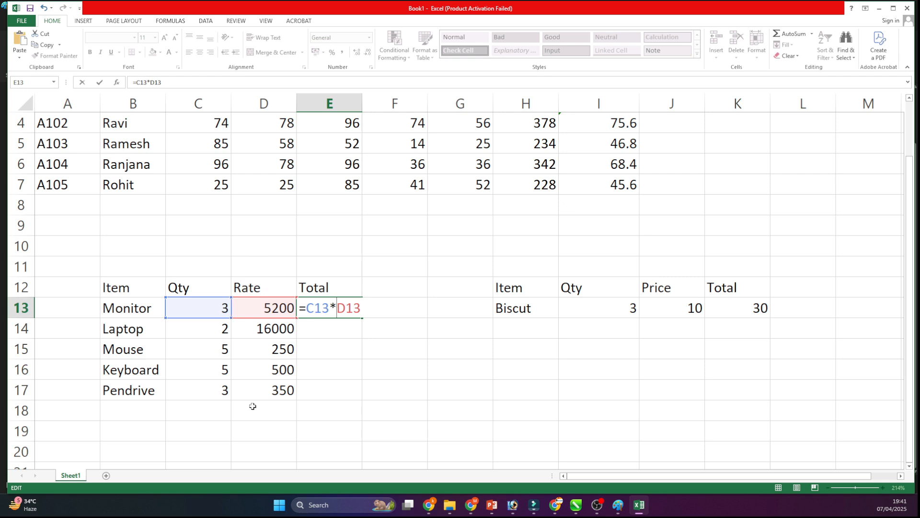
{"action": "key", "text": "Return"}
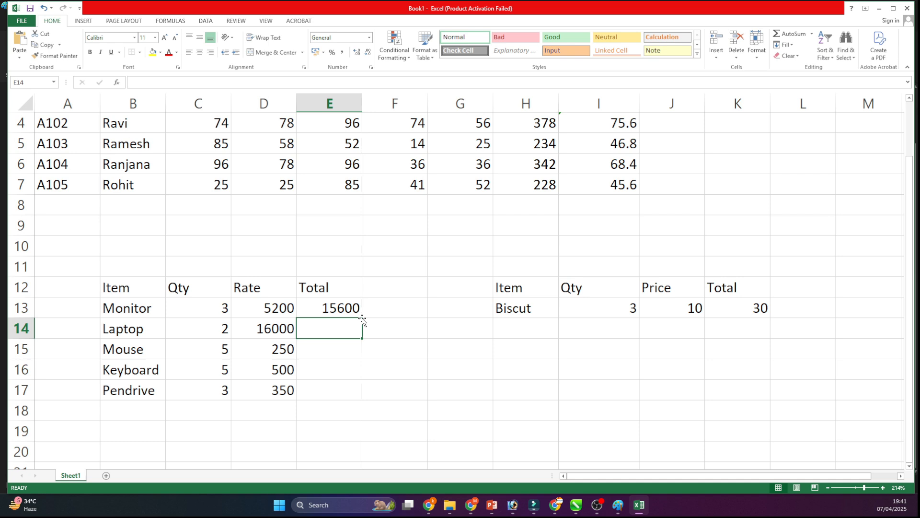
- Copy the Monitor total formula from E13 down through E17 for the remaining items
{"action": "left_click", "coordinate": [347, 307]}
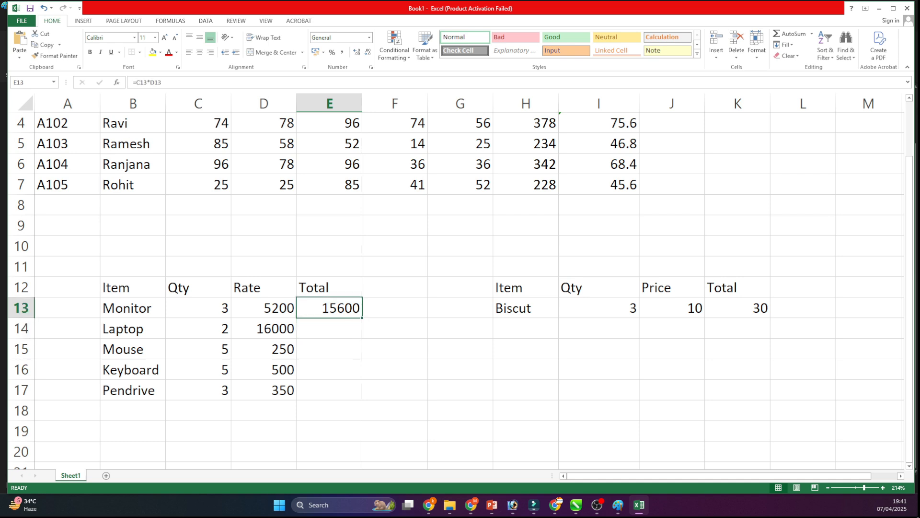
{"action": "left_click_drag", "start_coordinate": [863, 487], "coordinate": [866, 488]}
{"action": "scroll", "coordinate": [397, 401], "scroll_direction": "down", "scroll_amount": 2}
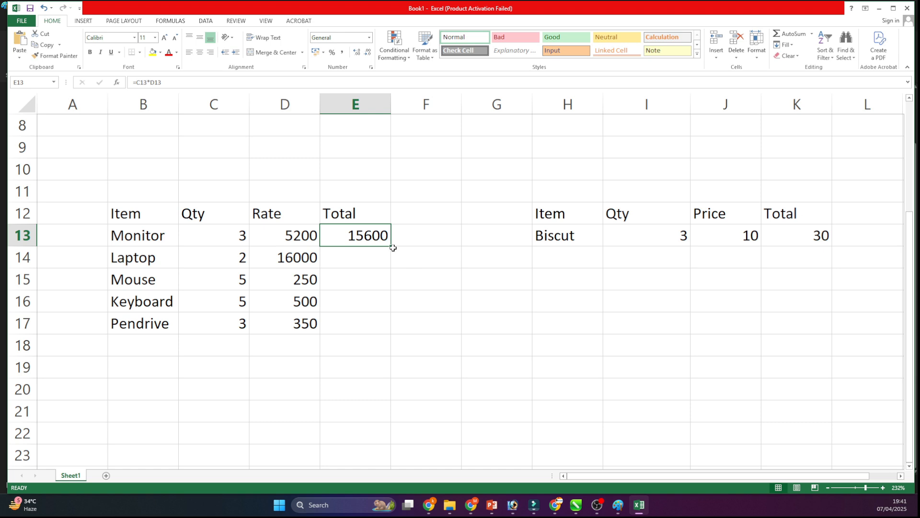
{"action": "left_click_drag", "start_coordinate": [390, 244], "coordinate": [390, 337]}
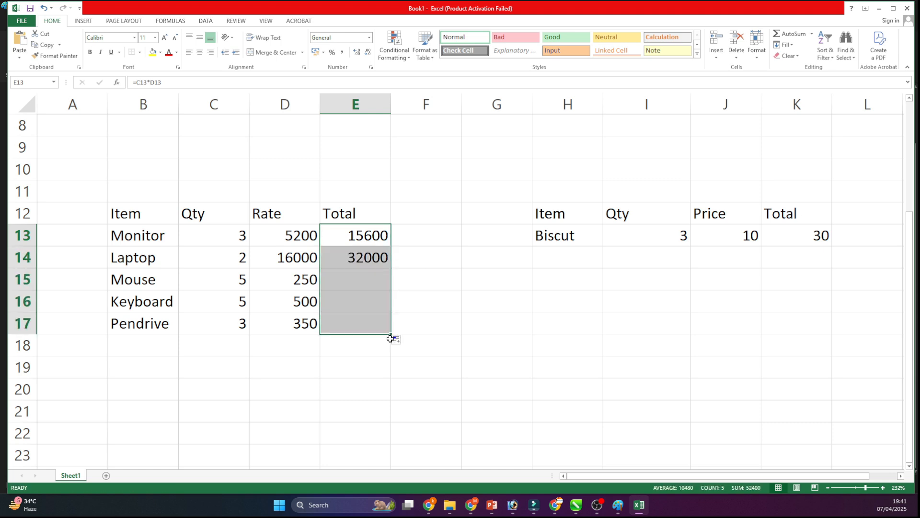
{"action": "left_click", "coordinate": [527, 312]}
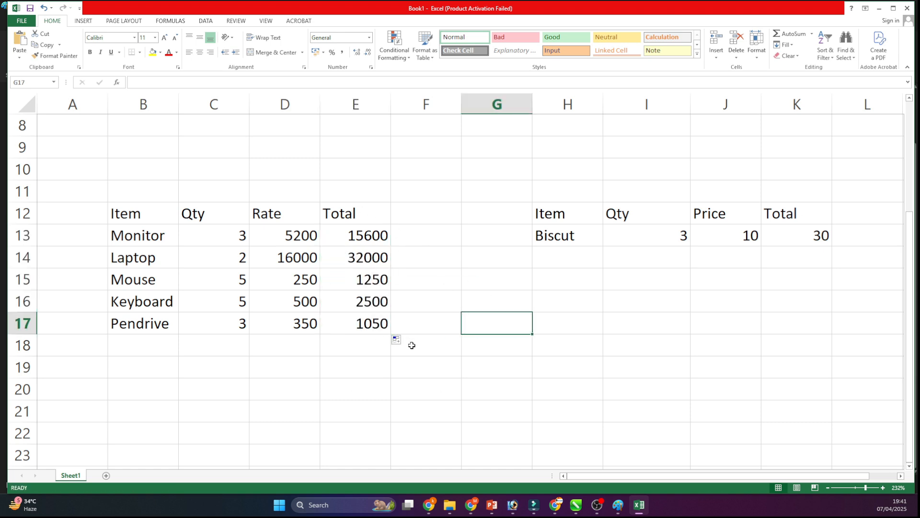
- Inspect the copied formula in the Pendrive total cell E17 and its cell references
{"action": "double_click", "coordinate": [364, 324]}
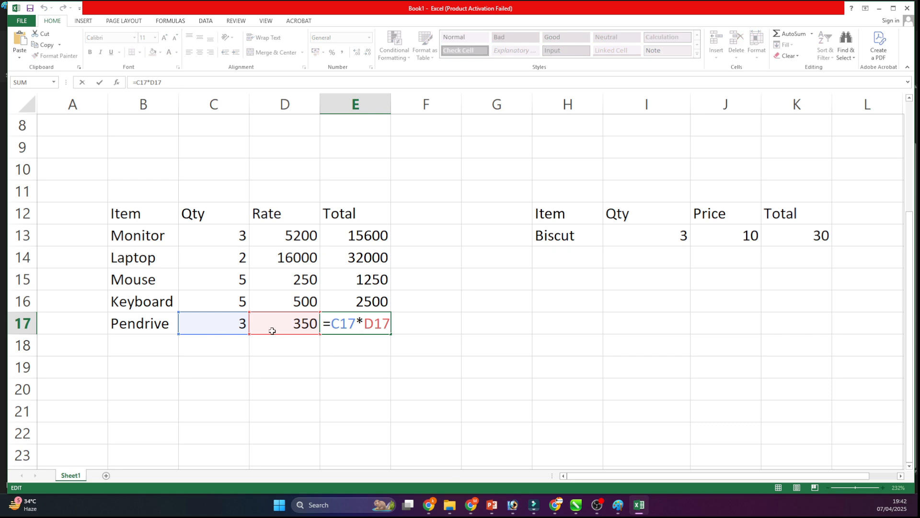
{"action": "key", "text": "Return"}
{"action": "left_click", "coordinate": [357, 325]}
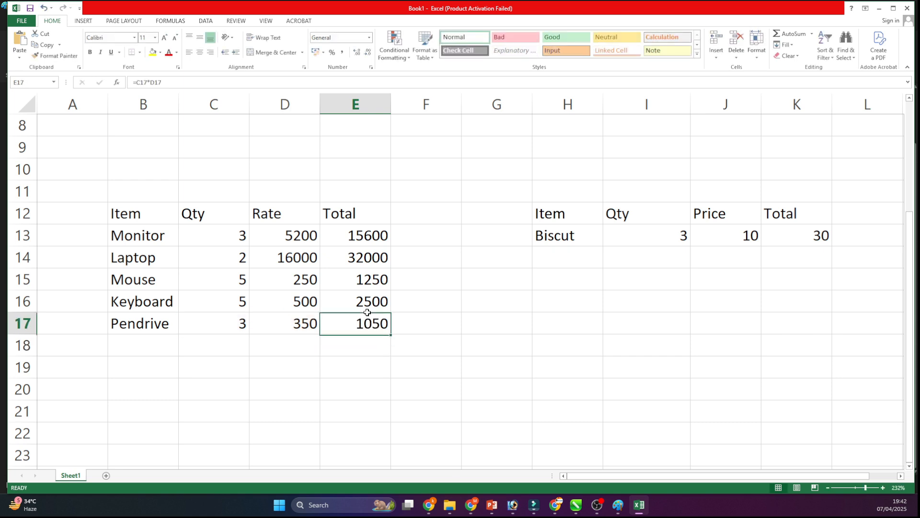
{"action": "left_click", "coordinate": [357, 369]}
- Change the Monitor quantity in C13 to 1 to recalculate its total
{"action": "left_click", "coordinate": [206, 240]}
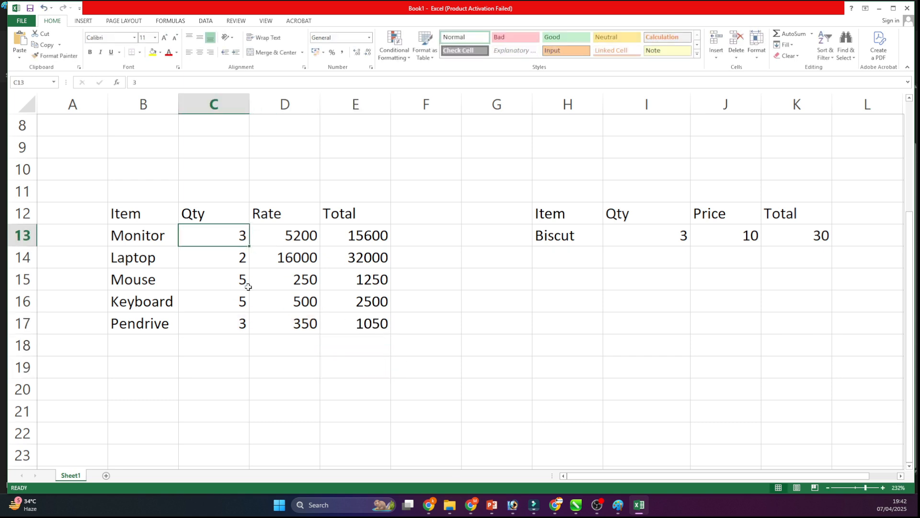
{"action": "type", "text": "1"}
{"action": "key", "text": "Return"}
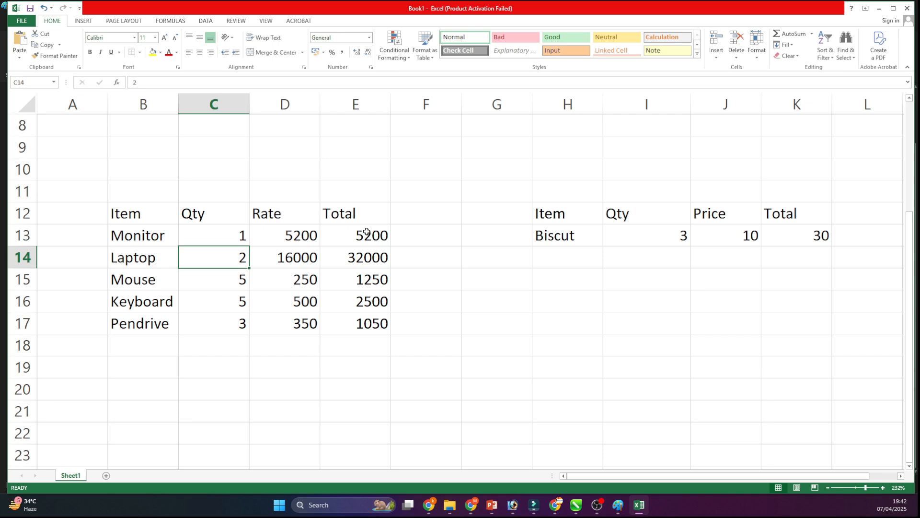
- Change the Laptop quantity in C14 to 1, and raise it to 10 to recalculate its total
{"action": "left_click", "coordinate": [352, 260]}
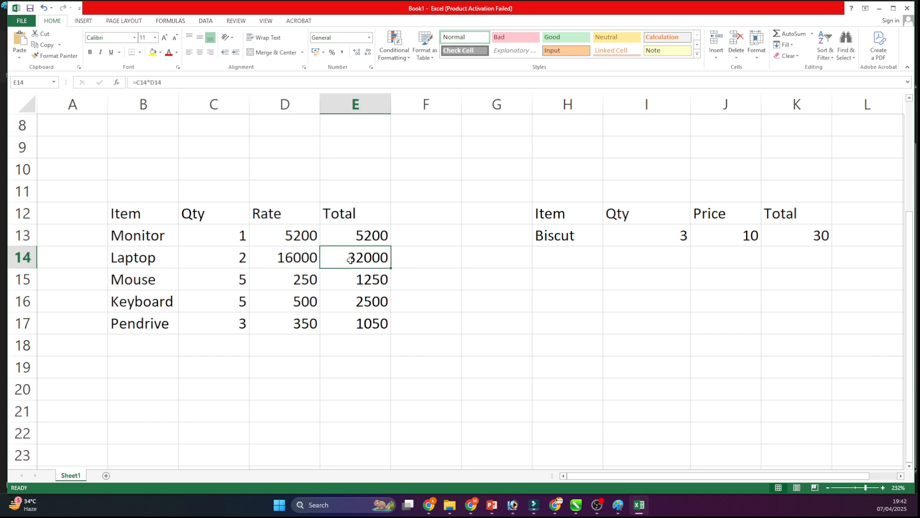
{"action": "left_click", "coordinate": [202, 261]}
{"action": "type", "text": "1"}
{"action": "key", "text": "Return"}
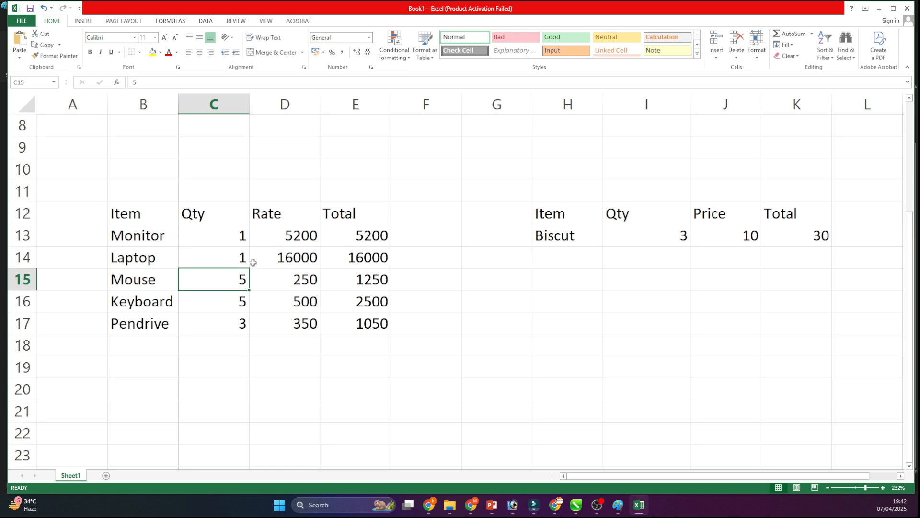
{"action": "left_click", "coordinate": [202, 261]}
{"action": "double_click", "coordinate": [202, 261]}
{"action": "type", "text": "0"}
{"action": "key", "text": "Return"}
- Center the contents of the table range B12:F17 and apply all borders to it
{"action": "left_click_drag", "start_coordinate": [125, 213], "coordinate": [359, 352]}
{"action": "left_click", "coordinate": [297, 381]}
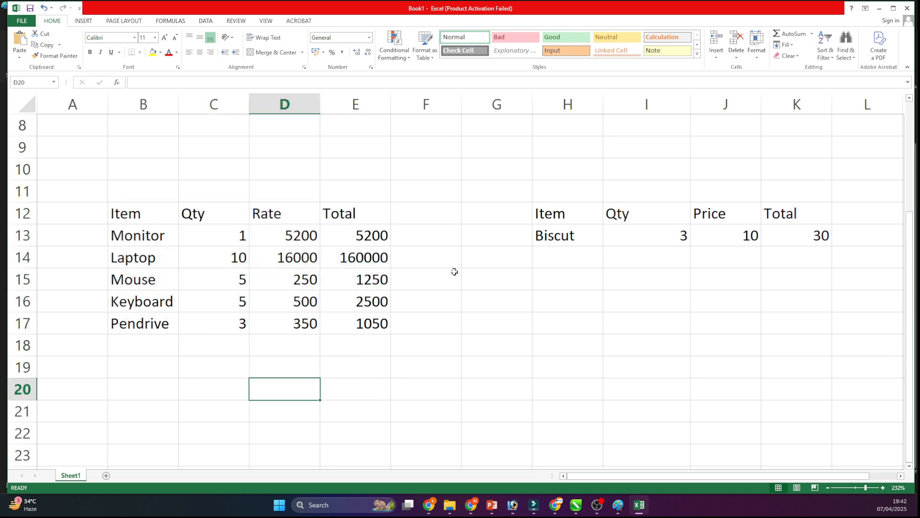
{"action": "left_click_drag", "start_coordinate": [122, 212], "coordinate": [454, 316]}
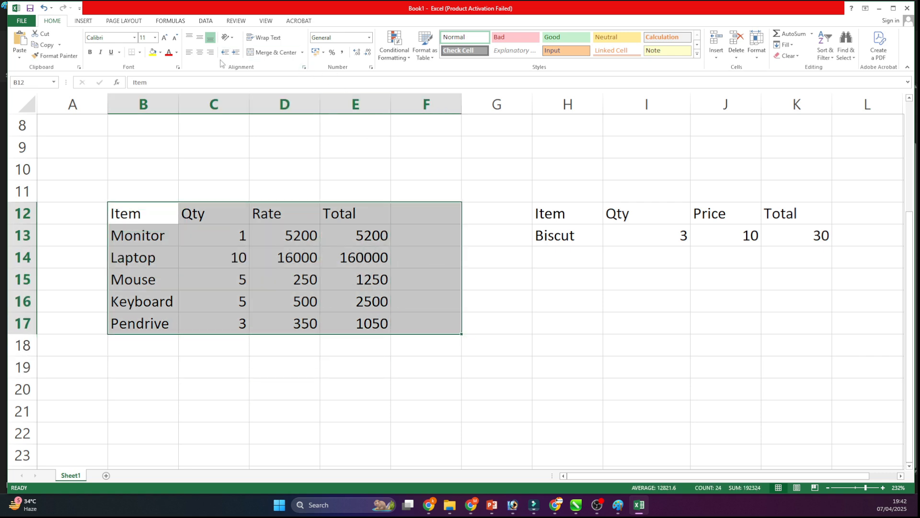
{"action": "left_click", "coordinate": [200, 52]}
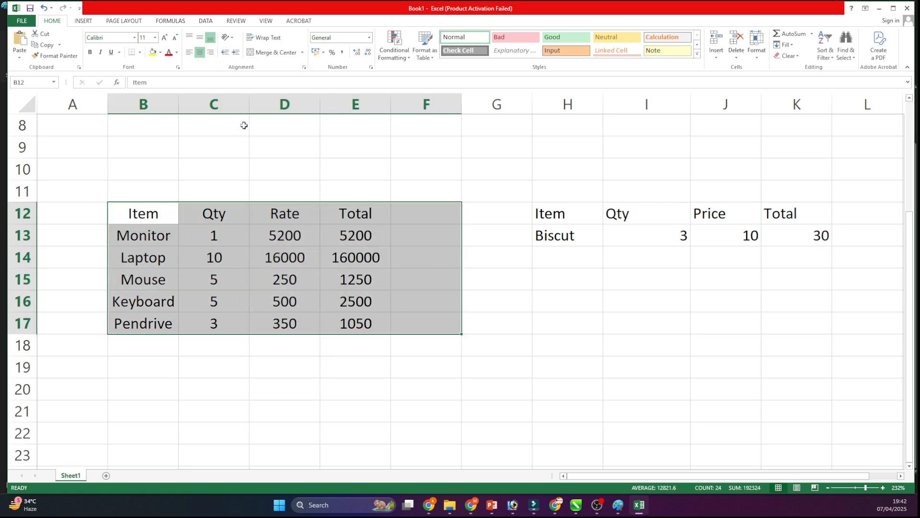
{"action": "left_click", "coordinate": [139, 52]}
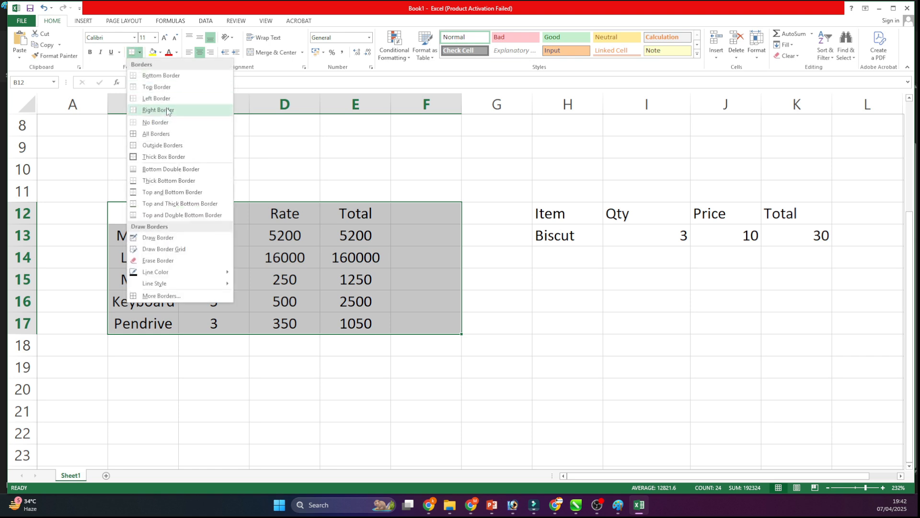
{"action": "left_click", "coordinate": [162, 133]}
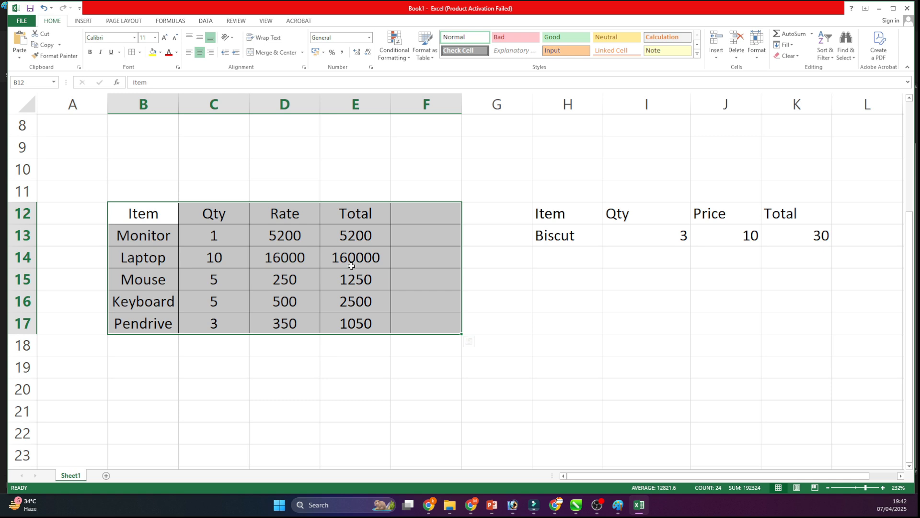
{"action": "left_click", "coordinate": [486, 272]}
- Format the header row B12:F12 with a yellow fill and red font color
{"action": "left_click_drag", "start_coordinate": [124, 212], "coordinate": [424, 205]}
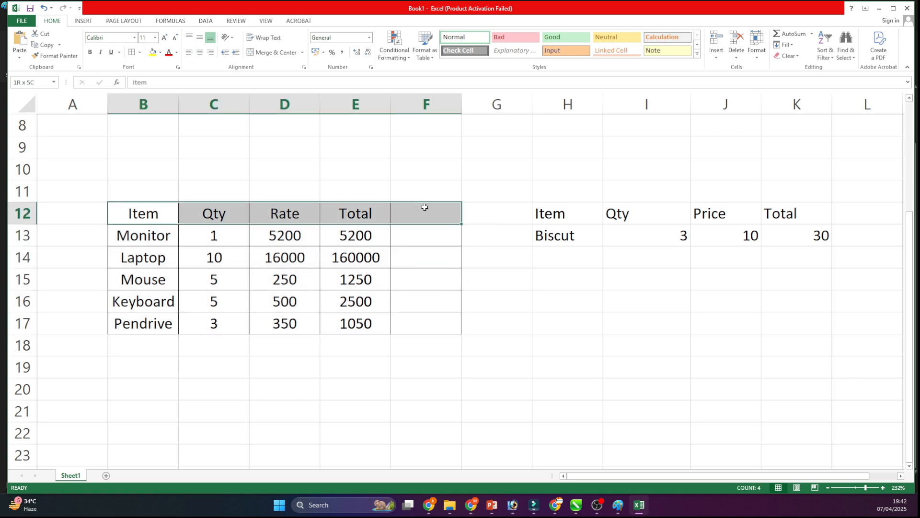
{"action": "left_click", "coordinate": [152, 52]}
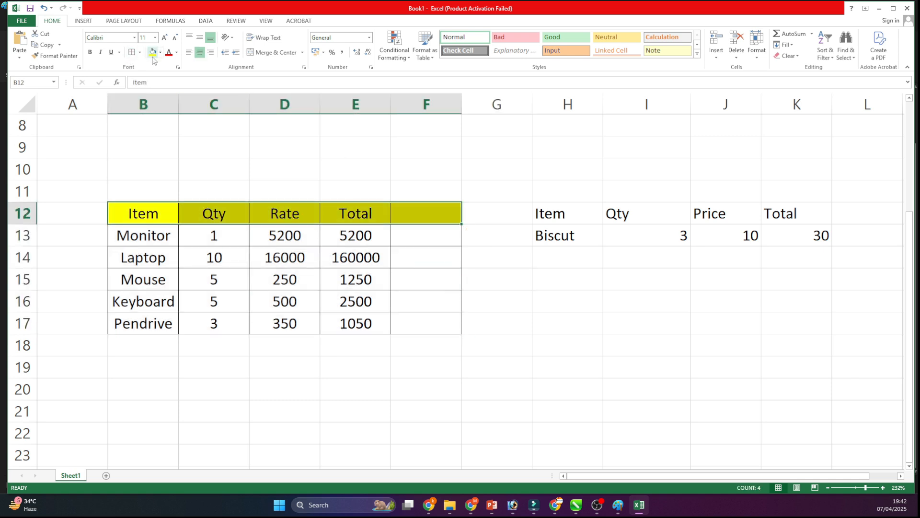
{"action": "left_click", "coordinate": [169, 52]}
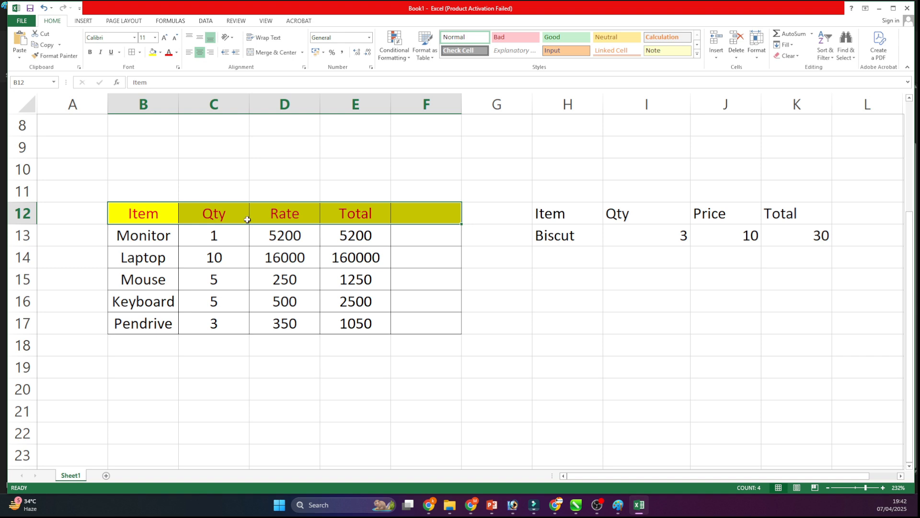
{"action": "left_click", "coordinate": [303, 315]}
{"action": "left_click", "coordinate": [412, 364]}
- Add the column header "Discount 10%" in F12 beside Total
{"action": "left_click", "coordinate": [444, 209]}
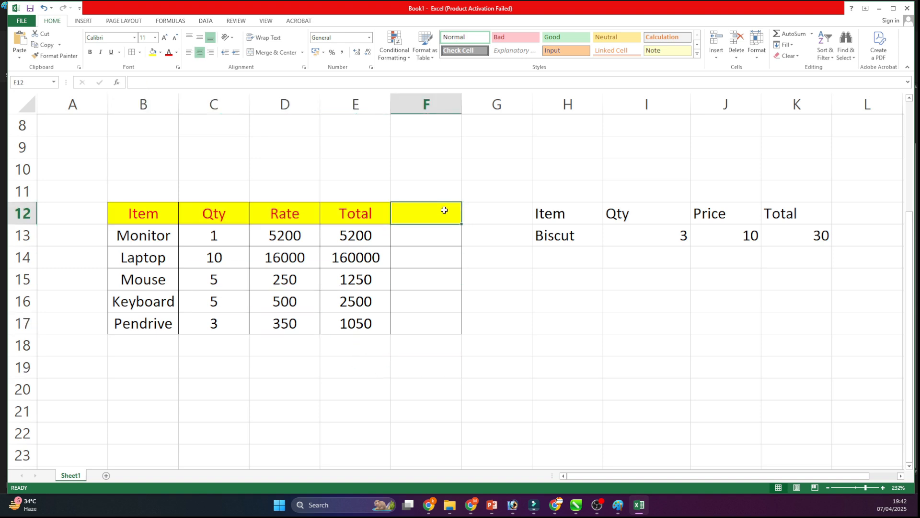
{"action": "type", "text": "Discount"}
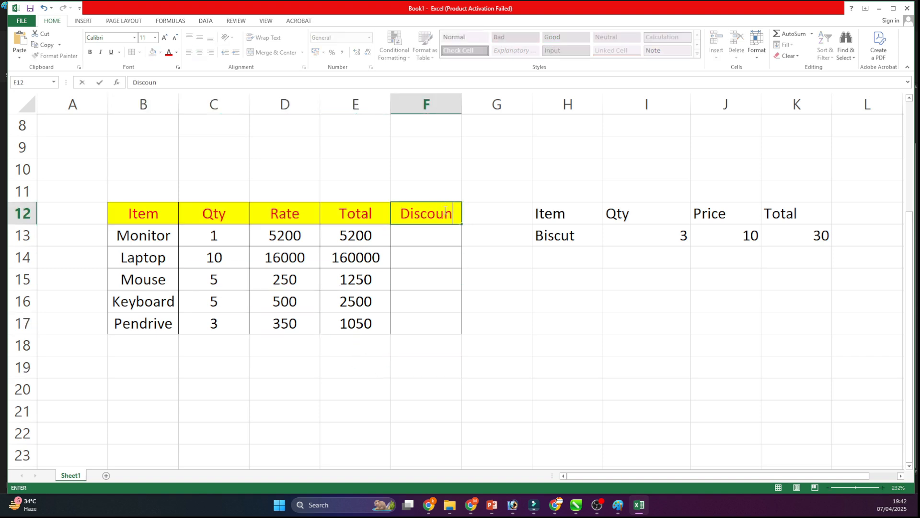
{"action": "key", "text": "ctrl+Return"}
{"action": "key", "text": "Return"}
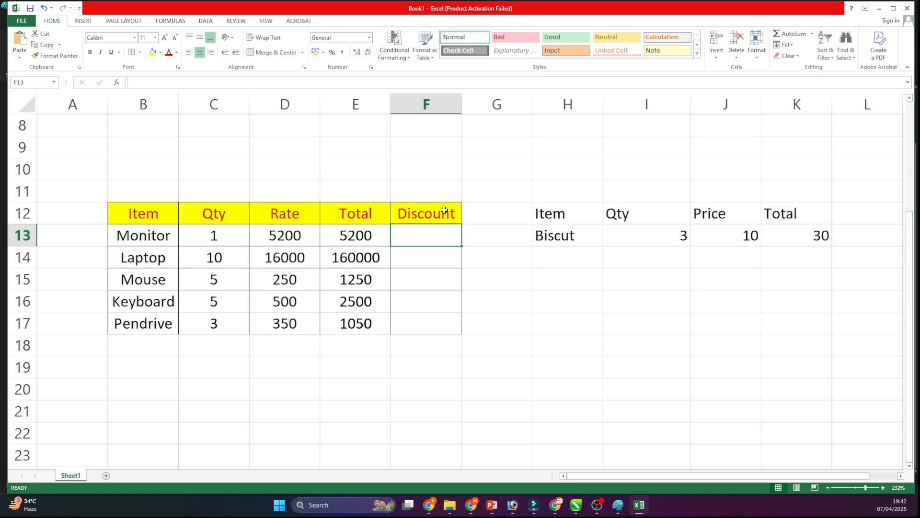
{"action": "double_click", "coordinate": [444, 210]}
{"action": "type", "text": "1"}
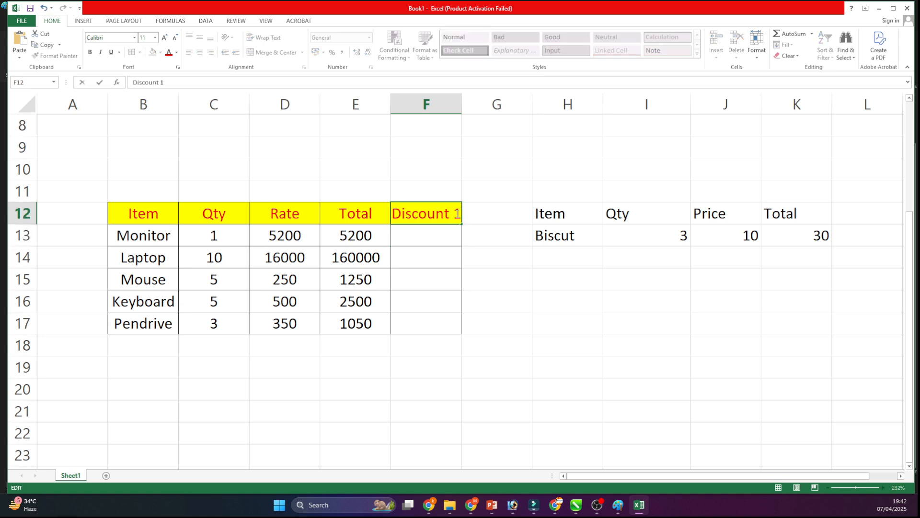
{"action": "type", "text": "0%"}
{"action": "key", "text": "shift+Return"}
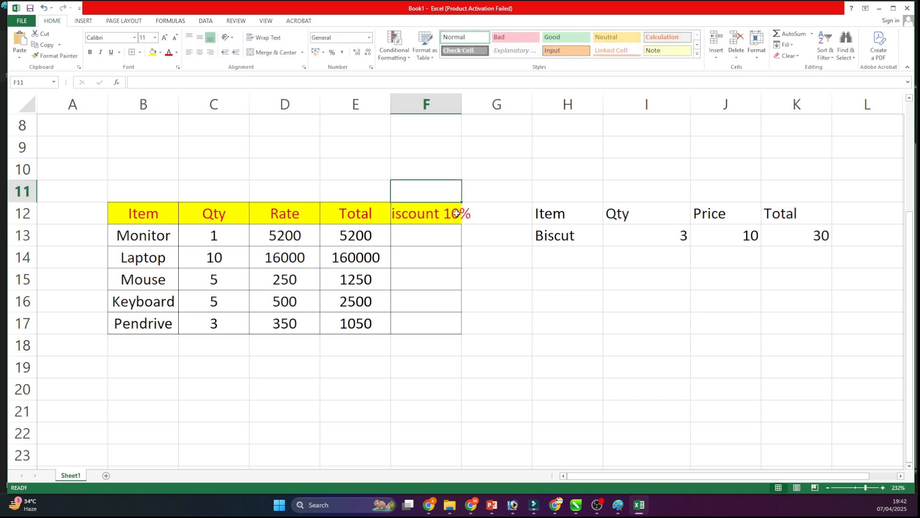
- Resize column F and AutoFit its width to the "Discount 10%" header
{"action": "left_click", "coordinate": [530, 303]}
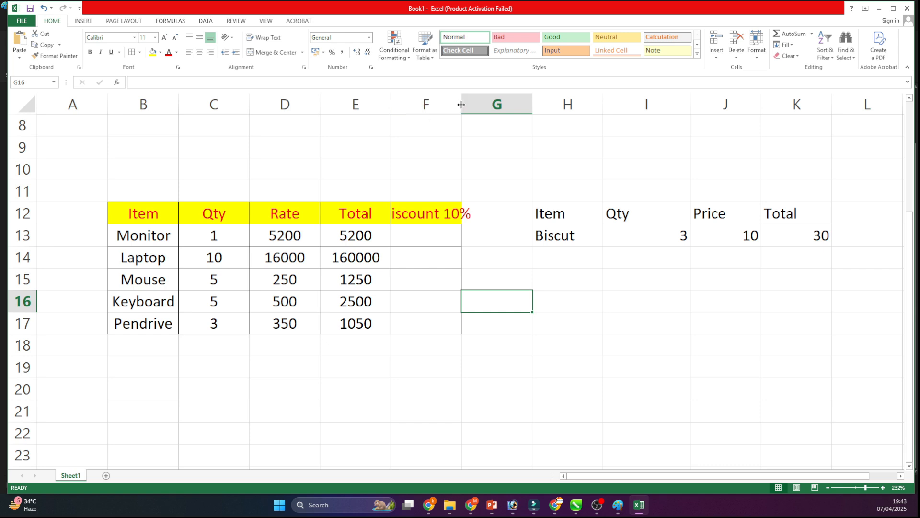
{"action": "left_click_drag", "start_coordinate": [461, 105], "coordinate": [507, 106]}
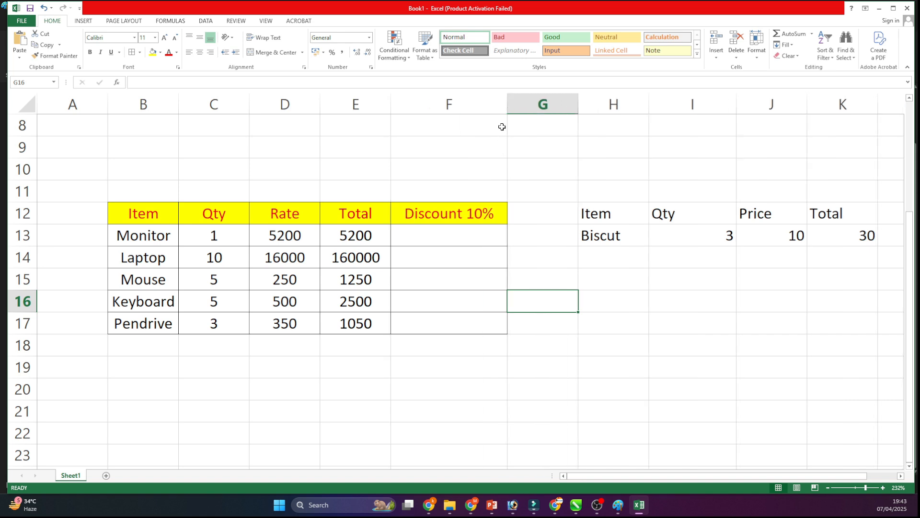
{"action": "left_click_drag", "start_coordinate": [507, 104], "coordinate": [442, 104]}
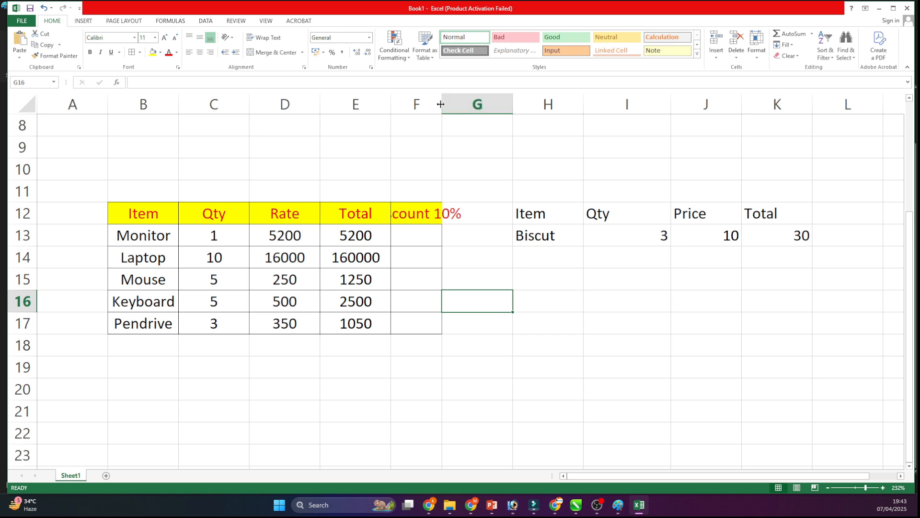
{"action": "double_click", "coordinate": [441, 104]}
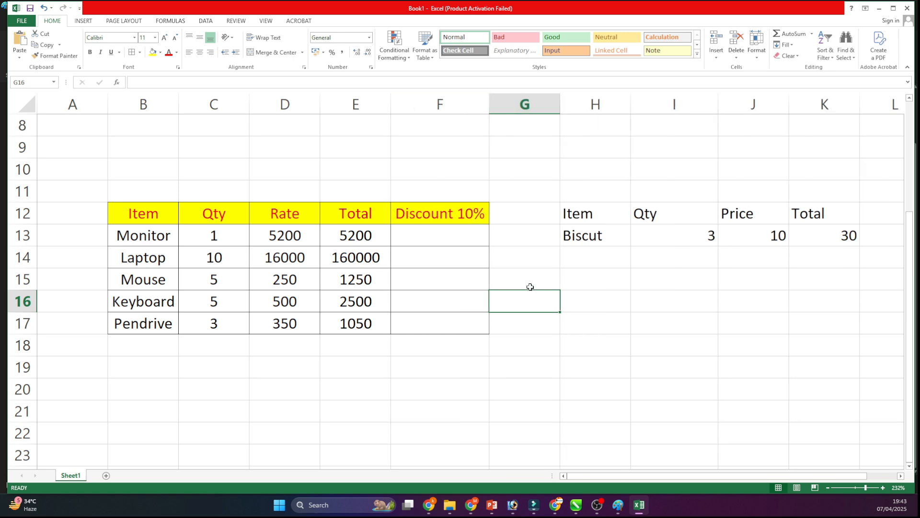
{"action": "left_click", "coordinate": [490, 336]}
- Enter the formula =E13*10% in F13 to calculate the Monitor's 10% discount
{"action": "left_click", "coordinate": [450, 233]}
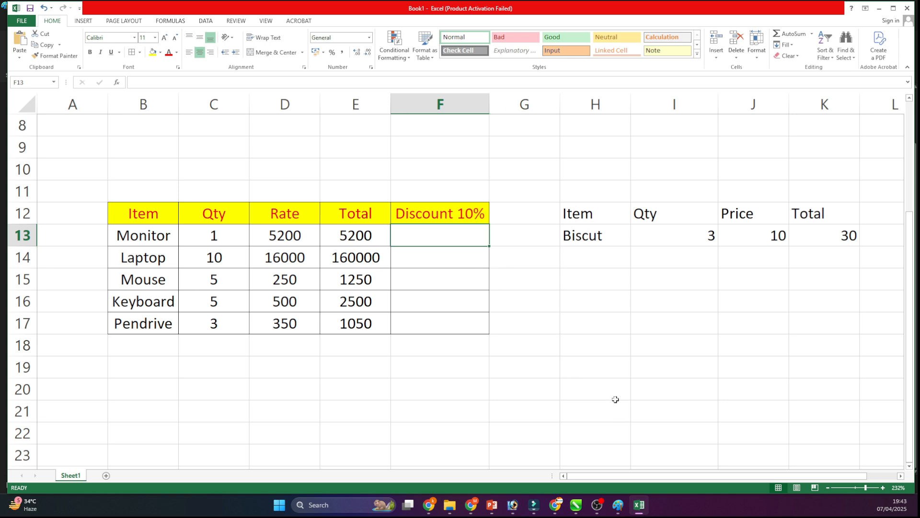
{"action": "type", "text": "="}
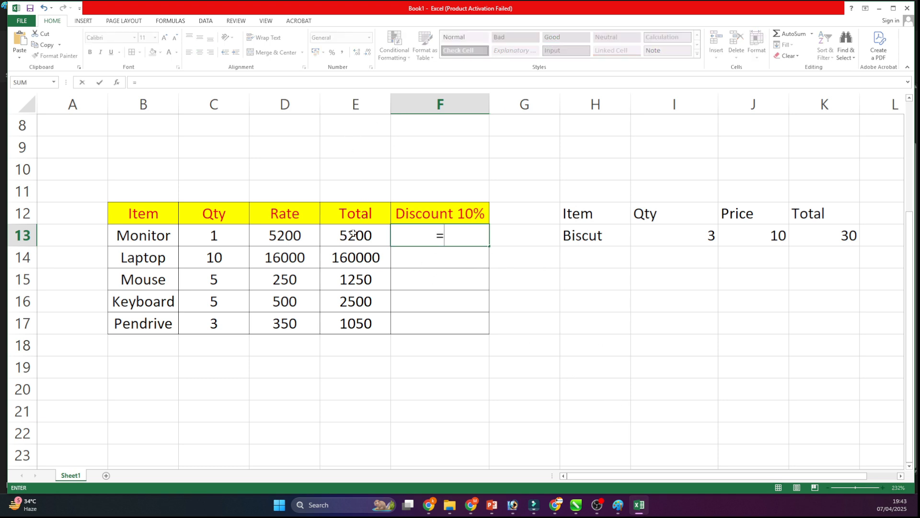
{"action": "key", "text": "Left"}
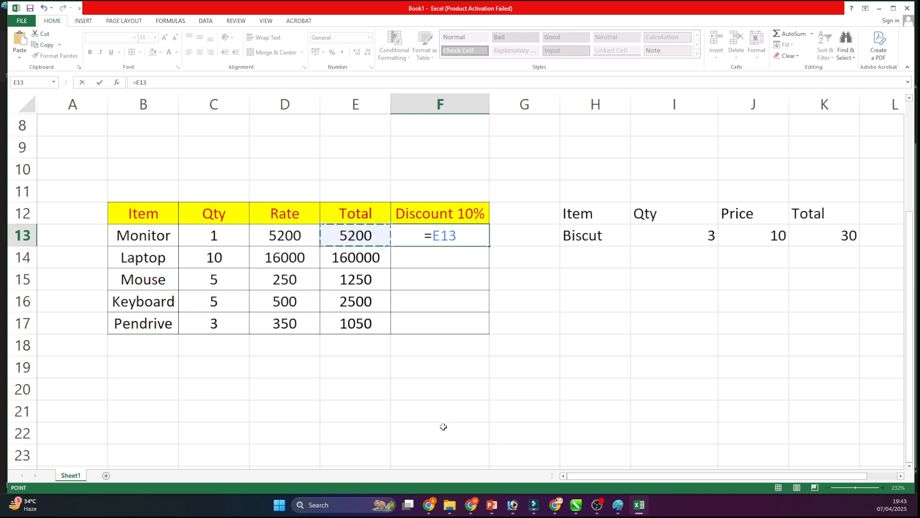
{"action": "type", "text": "*10"}
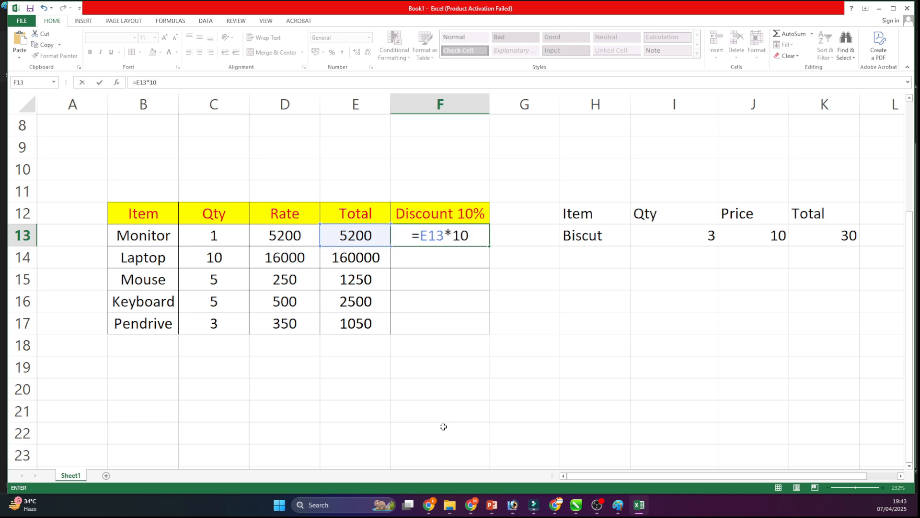
{"action": "type", "text": "%"}
{"action": "key", "text": "Return"}
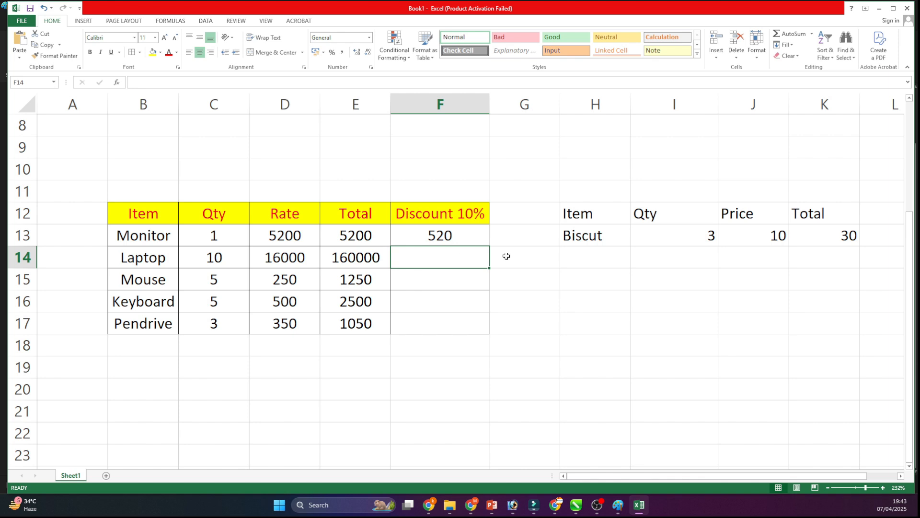
- Enter the formula =E14*10% in F14 for the Laptop's discount
{"action": "type", "text": "="}
{"action": "left_click", "coordinate": [384, 253]}
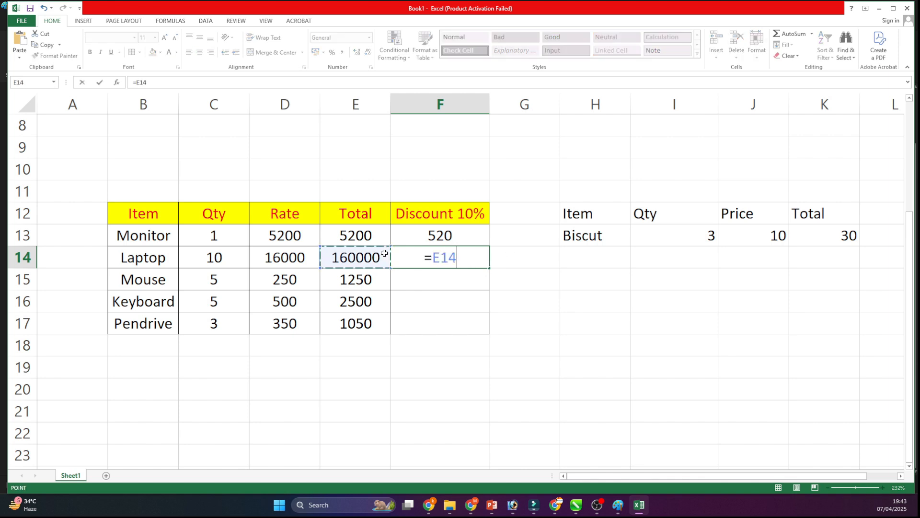
{"action": "type", "text": "*10%"}
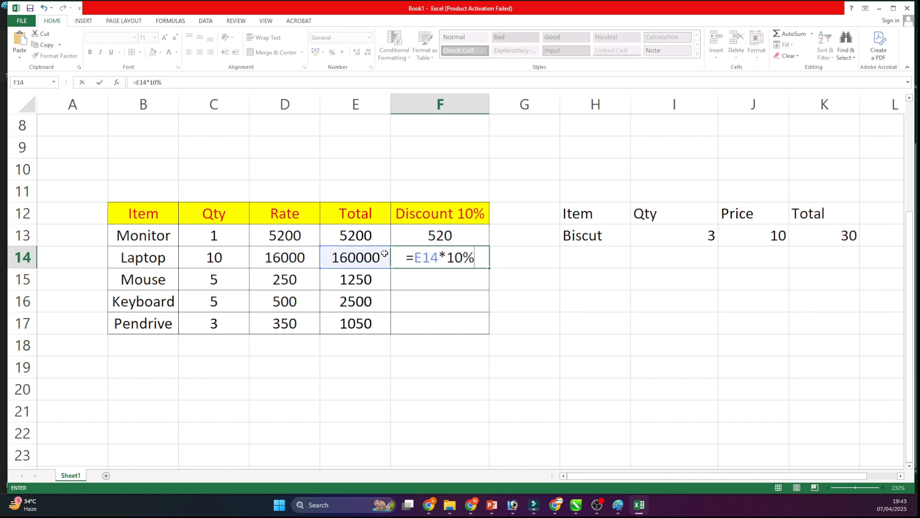
{"action": "key", "text": "Return"}
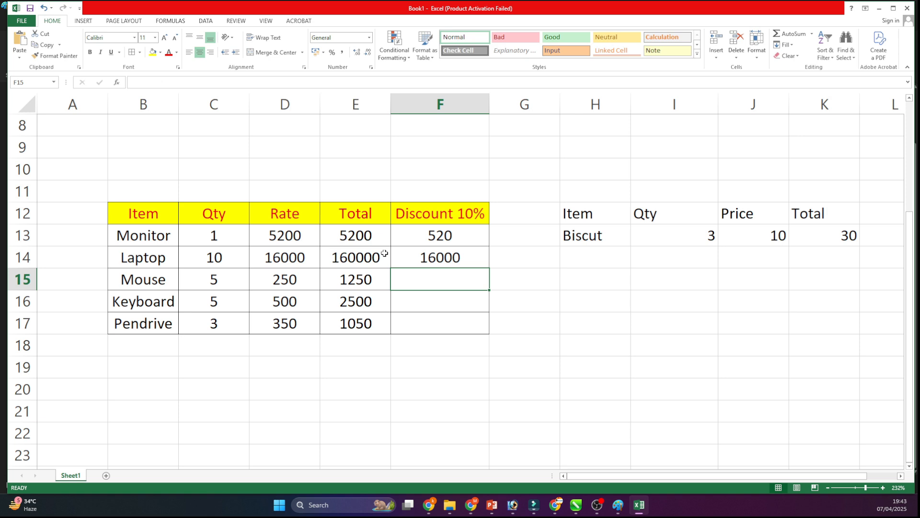
- Fill the discount formula from F14 down to F17 and check the formula in F17
{"action": "left_click", "coordinate": [447, 251]}
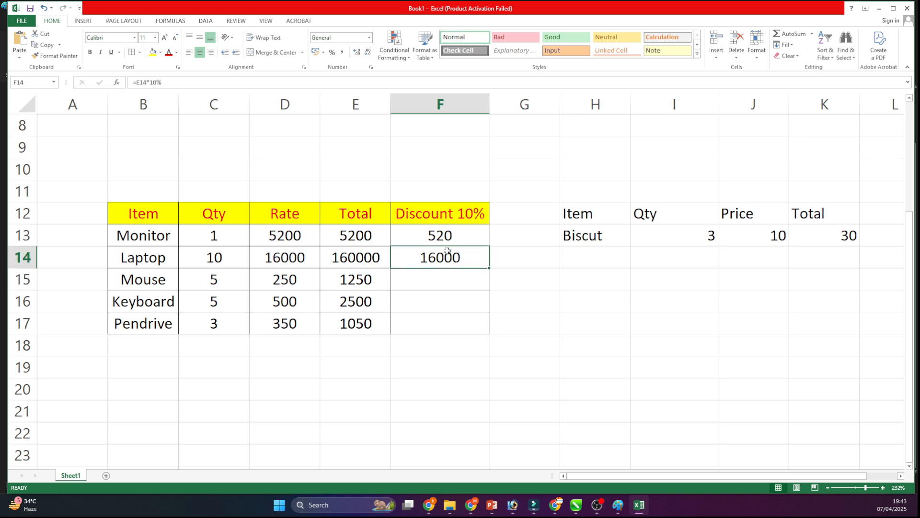
{"action": "left_click", "coordinate": [489, 267]}
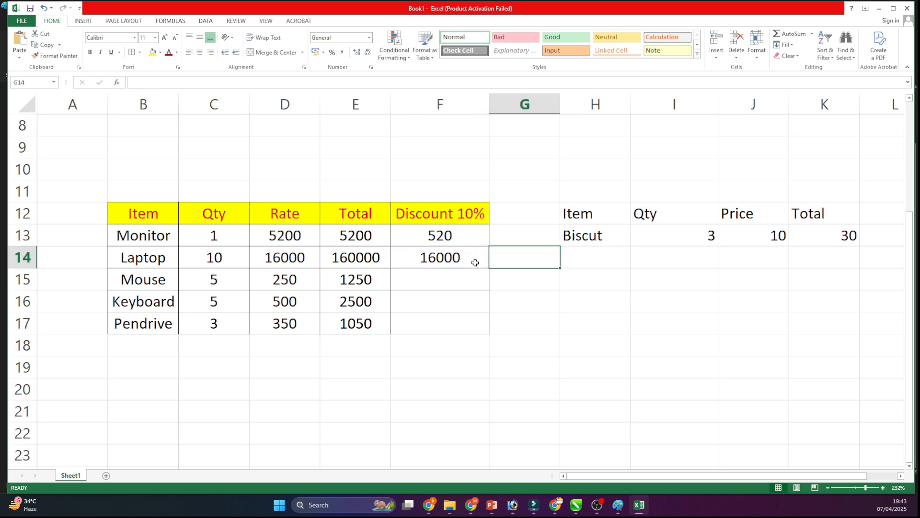
{"action": "left_click", "coordinate": [474, 260]}
{"action": "left_click_drag", "start_coordinate": [488, 269], "coordinate": [496, 334]}
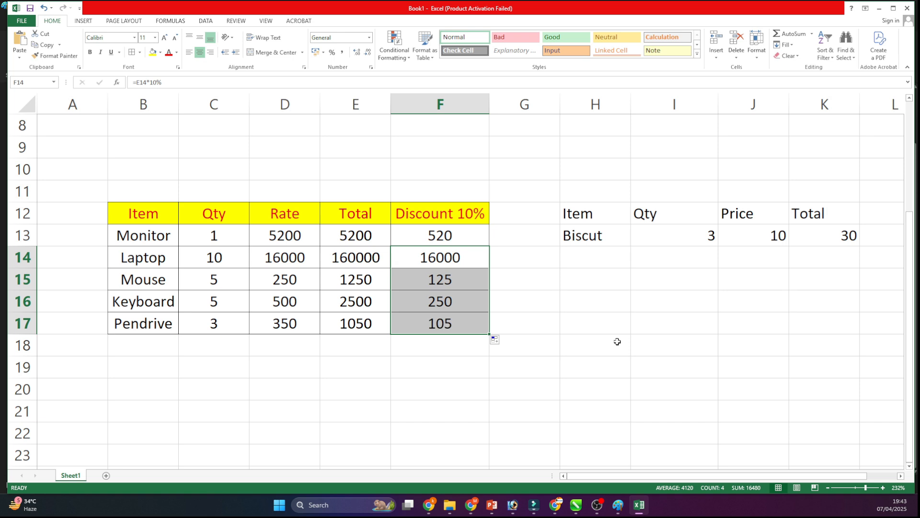
{"action": "left_click", "coordinate": [617, 342]}
{"action": "double_click", "coordinate": [445, 327]}
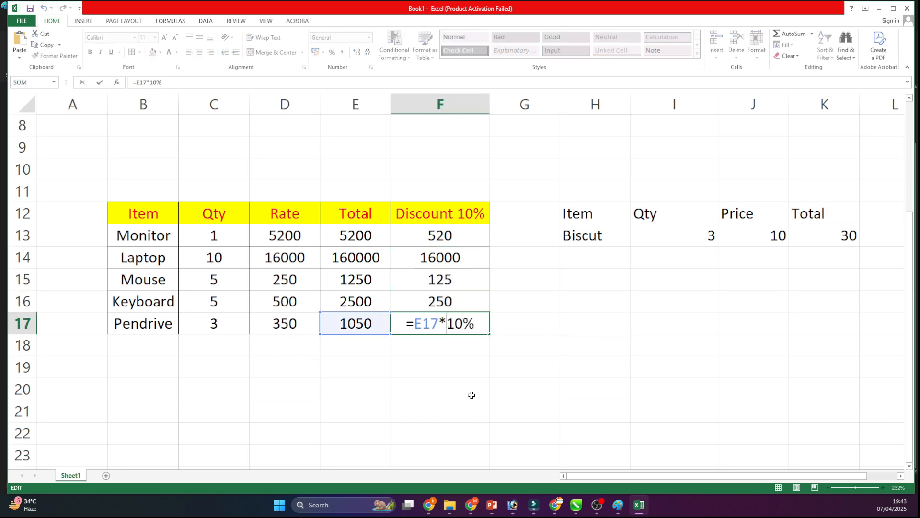
{"action": "key", "text": "Return"}
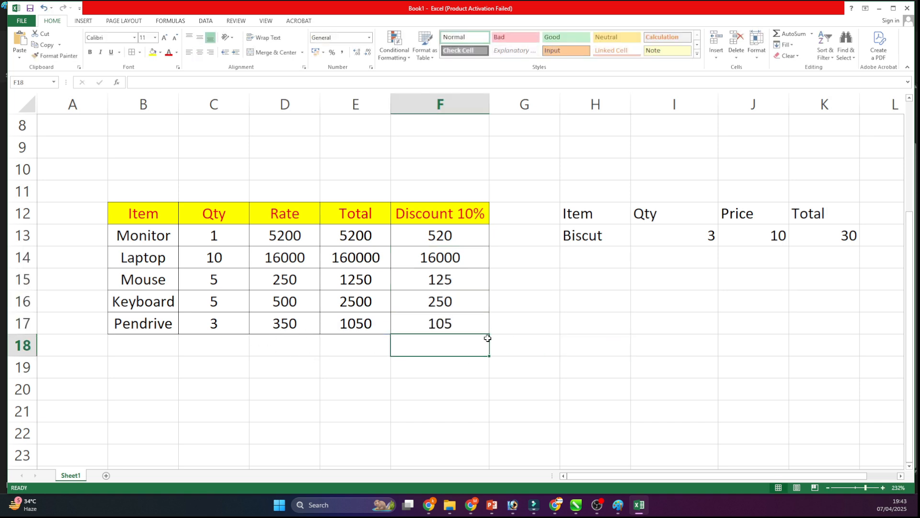
- Add the column header "Final Bill" in G12 and widen column G
{"action": "left_click", "coordinate": [503, 220]}
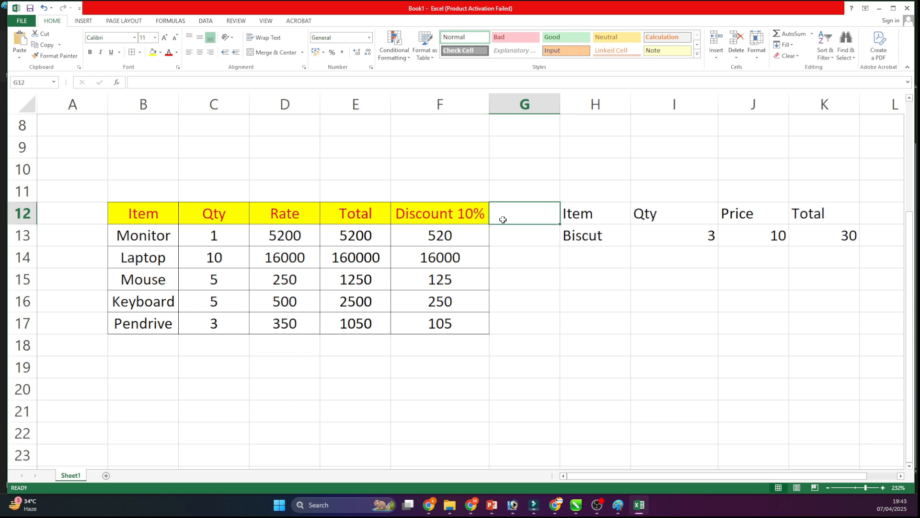
{"action": "type", "text": "Final Bill"}
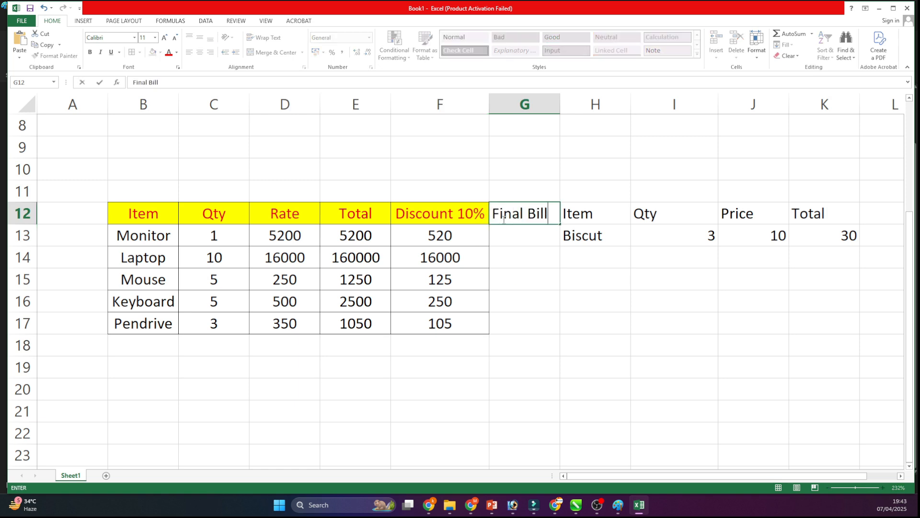
{"action": "key", "text": "Return"}
{"action": "left_click_drag", "start_coordinate": [560, 102], "coordinate": [580, 108]}
{"action": "left_click", "coordinate": [622, 407]}
- Apply all borders to the Final Bill column range G12:G17
{"action": "left_click", "coordinate": [522, 239]}
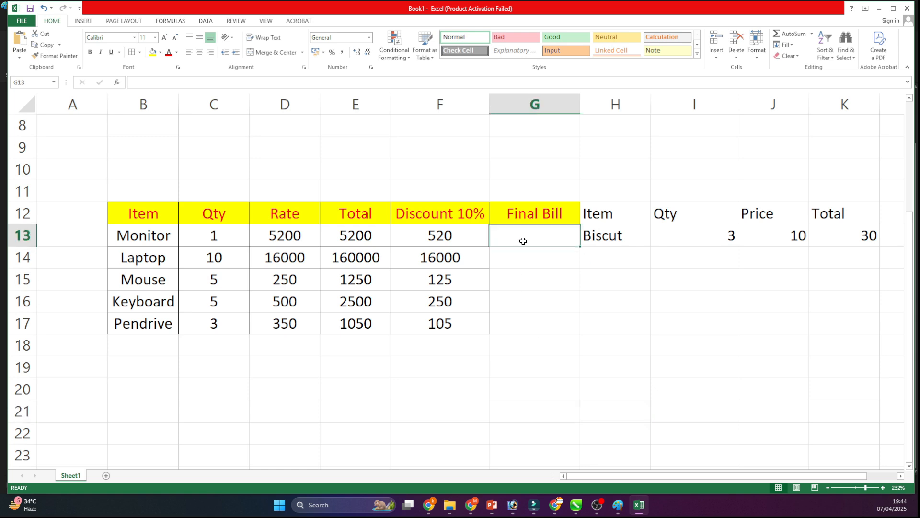
{"action": "left_click_drag", "start_coordinate": [523, 213], "coordinate": [521, 329]}
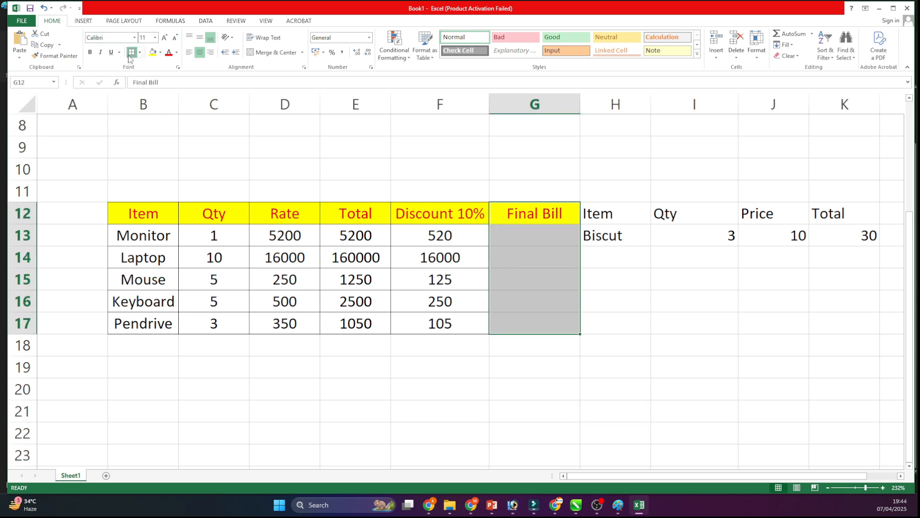
{"action": "left_click", "coordinate": [814, 369]}
- Enter the formula =E13-F13 in G13 to subtract the Monitor's discount from its total
{"action": "left_click", "coordinate": [518, 240]}
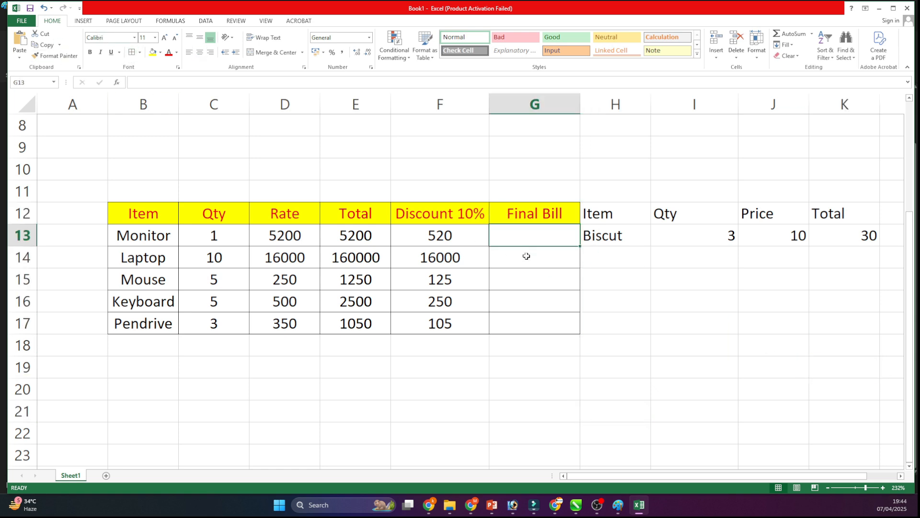
{"action": "type", "text": "="}
{"action": "left_click", "coordinate": [356, 235]}
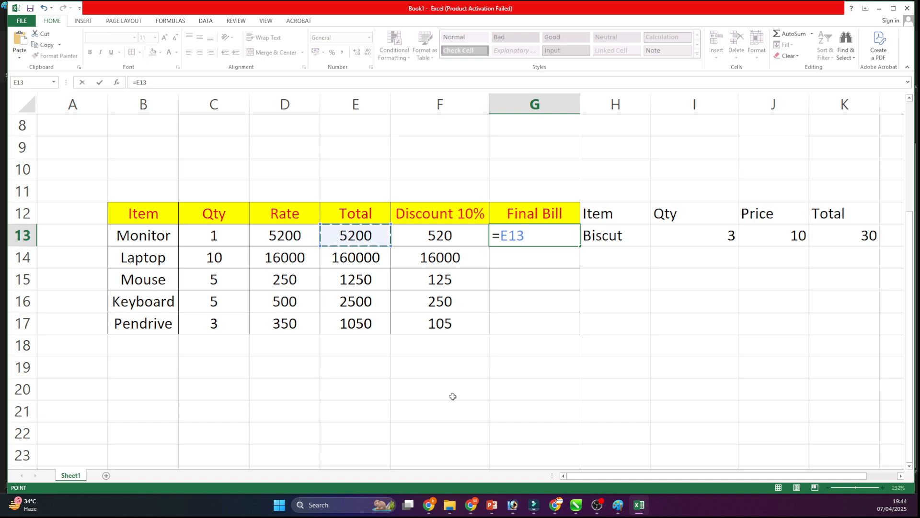
{"action": "type", "text": "-"}
{"action": "left_click", "coordinate": [441, 231]}
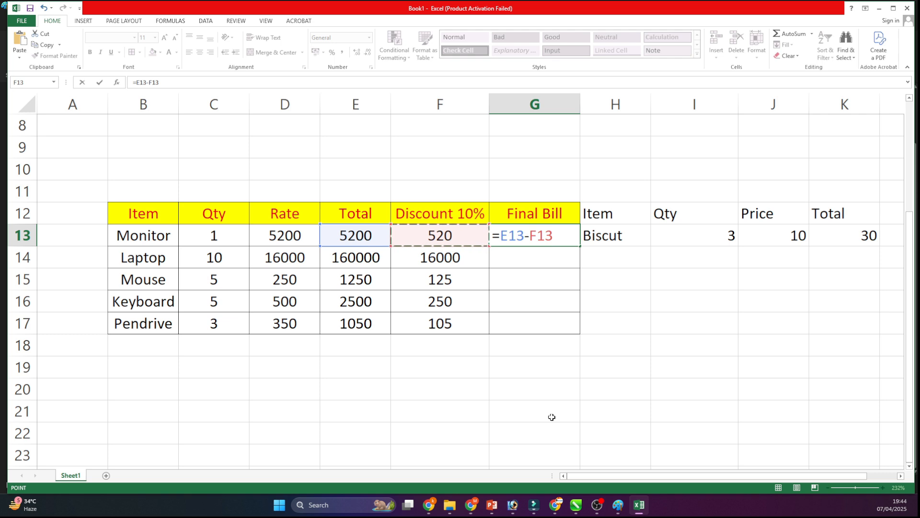
{"action": "key", "text": "Return"}
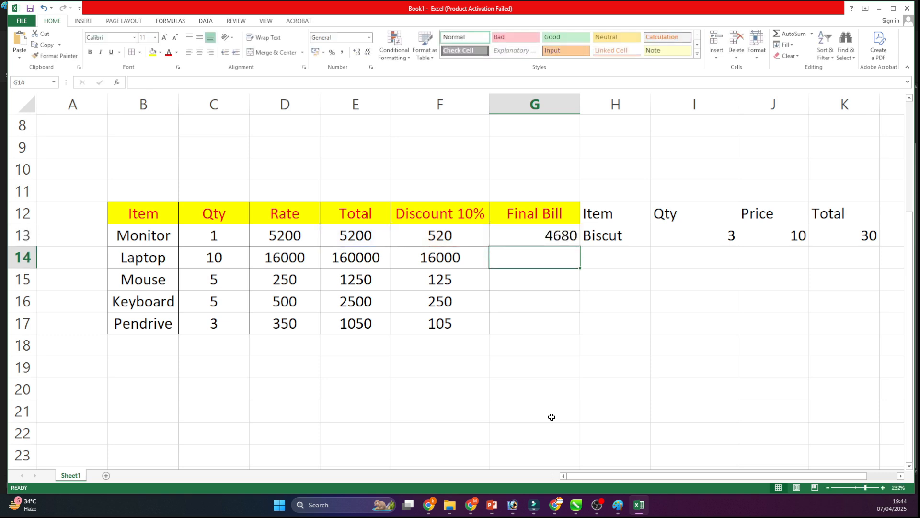
- Fill the Final Bill formula from G13 down to G17
{"action": "left_click", "coordinate": [545, 239]}
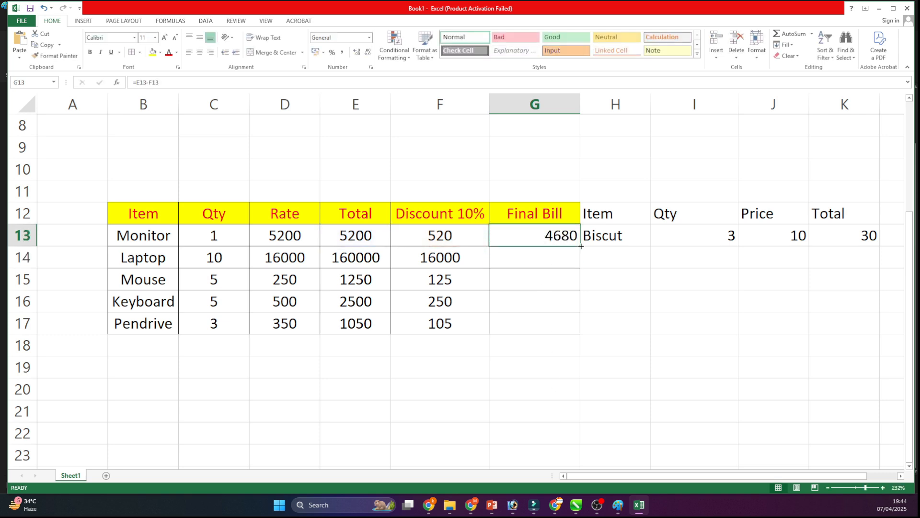
{"action": "left_click_drag", "start_coordinate": [581, 245], "coordinate": [588, 331]}
{"action": "left_click", "coordinate": [623, 197]}
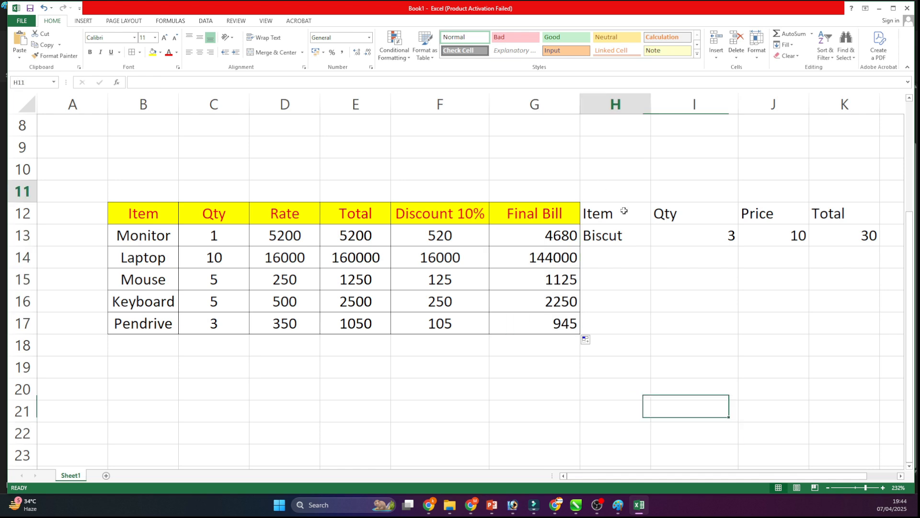
- Delete the sample Item, Qty, Price and Total entries in H12:K13 beside the table
{"action": "left_click_drag", "start_coordinate": [624, 211], "coordinate": [856, 312]}
{"action": "key", "text": "Delete"}
{"action": "left_click", "coordinate": [744, 397]}
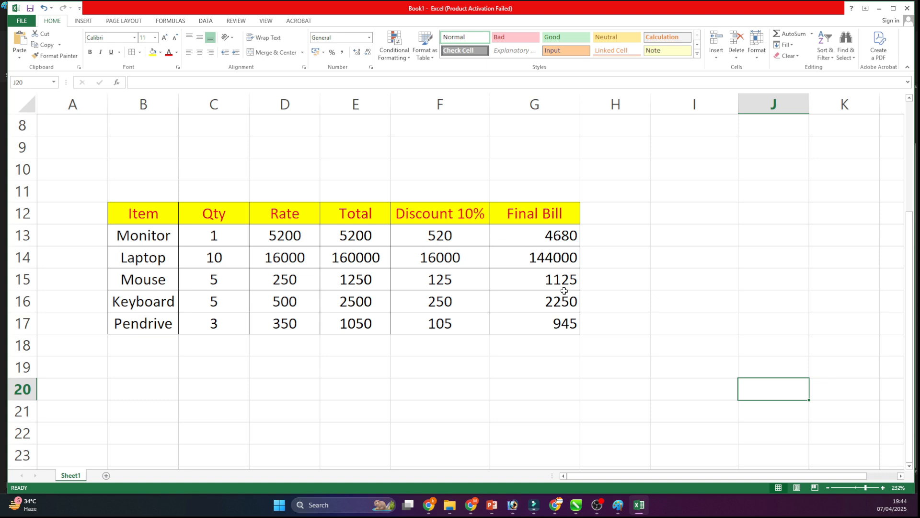
- Center the contents of the student marks table A2:I7 and apply all borders to it
{"action": "scroll", "coordinate": [553, 291], "scroll_direction": "up", "scroll_amount": 2}
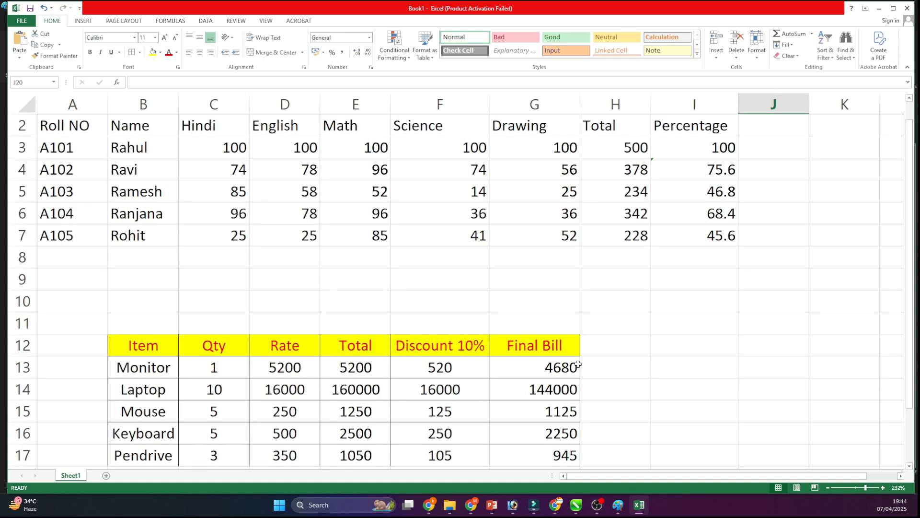
{"action": "scroll", "coordinate": [594, 235], "scroll_direction": "up", "scroll_amount": 1}
{"action": "left_click_drag", "start_coordinate": [68, 146], "coordinate": [707, 255]}
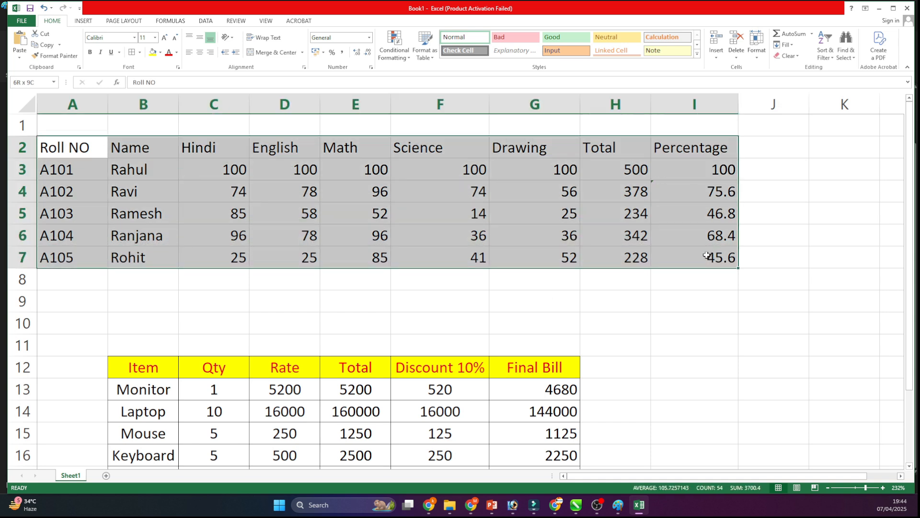
{"action": "left_click", "coordinate": [204, 53]}
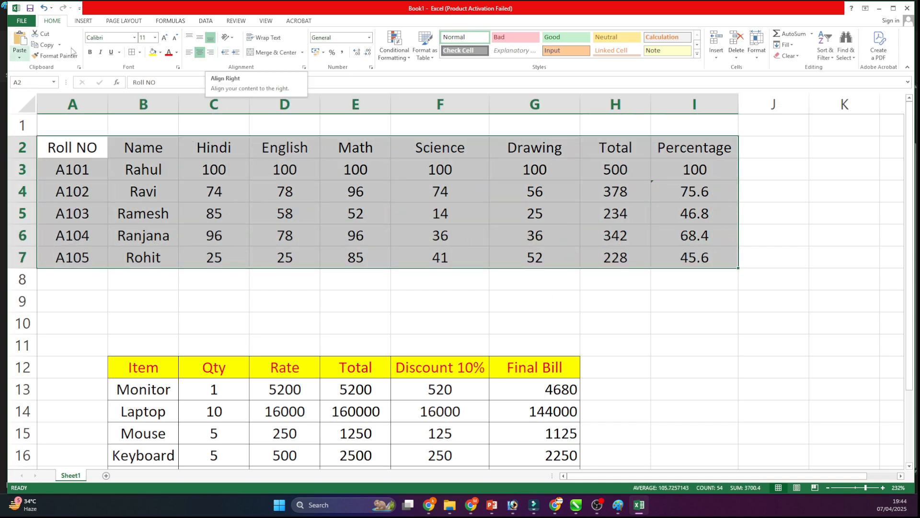
{"action": "left_click", "coordinate": [131, 53]}
- Format the marks table's header row A2:I2 in bold with a yellow fill and red font color
{"action": "left_click_drag", "start_coordinate": [72, 146], "coordinate": [695, 149]}
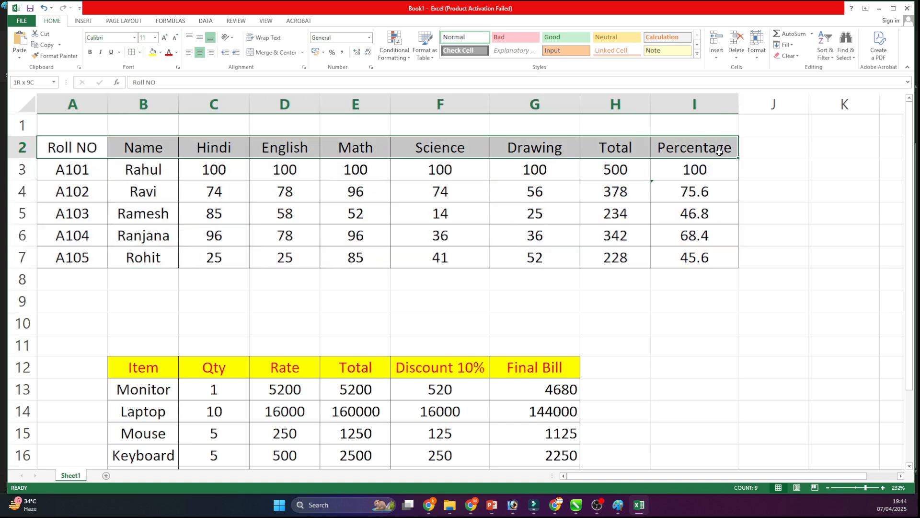
{"action": "left_click", "coordinate": [90, 52]}
{"action": "left_click", "coordinate": [153, 55]}
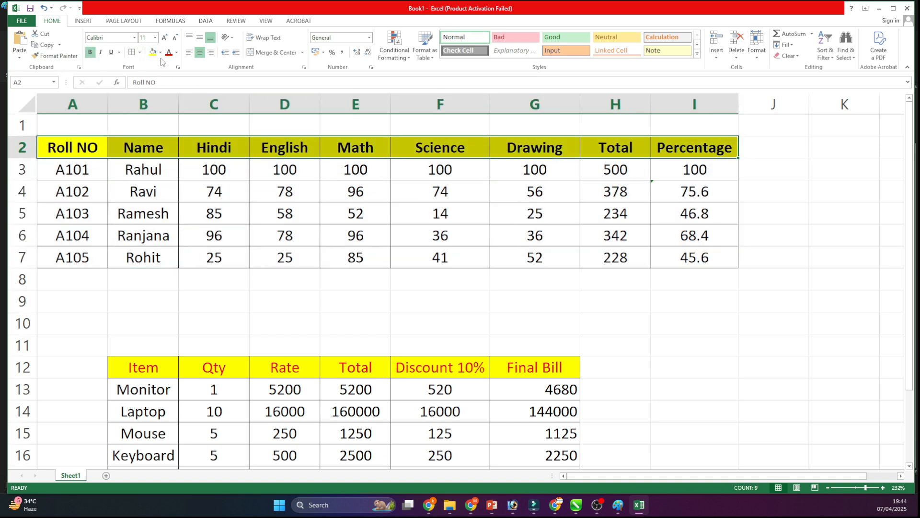
{"action": "left_click", "coordinate": [168, 54]}
{"action": "left_click", "coordinate": [144, 192]}
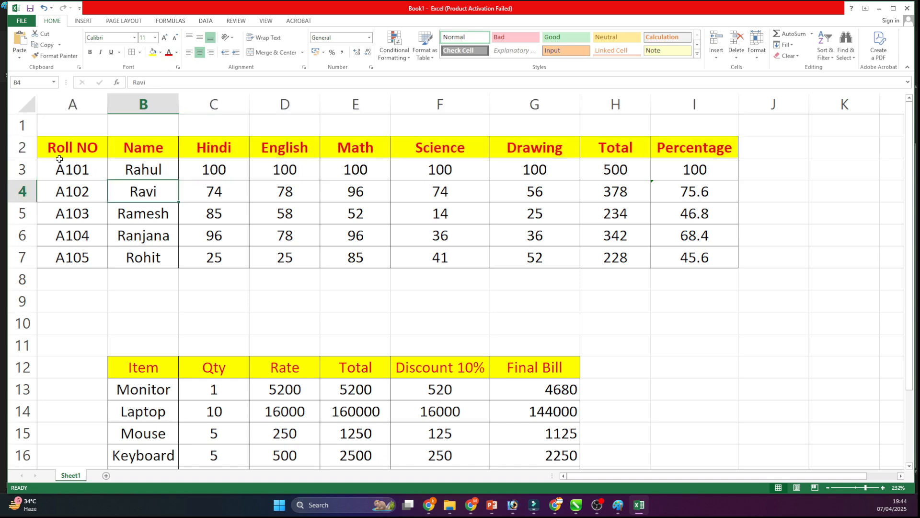
- Change the font of A2:I7 to Arial Rounded MT Bold, switching italics on and off again
{"action": "left_click_drag", "start_coordinate": [62, 149], "coordinate": [707, 259]}
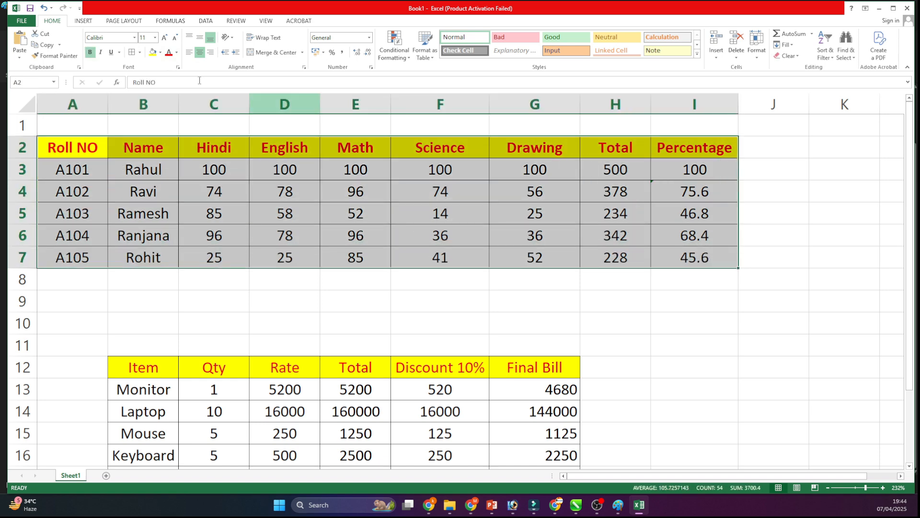
{"action": "left_click", "coordinate": [134, 38]}
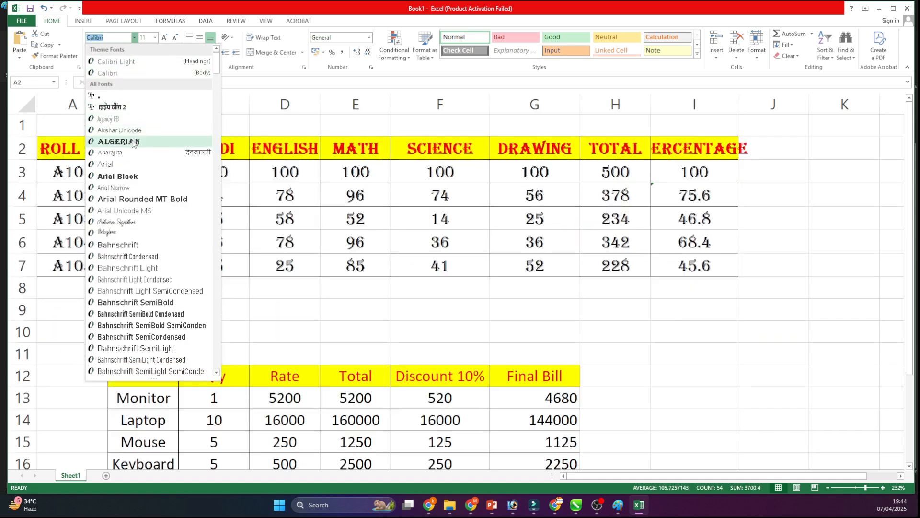
{"action": "left_click", "coordinate": [139, 198]}
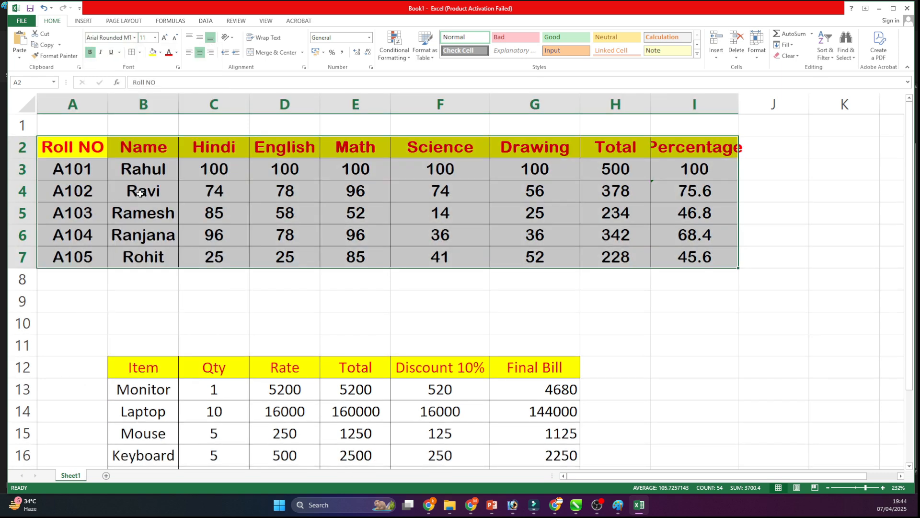
{"action": "left_click", "coordinate": [99, 53]}
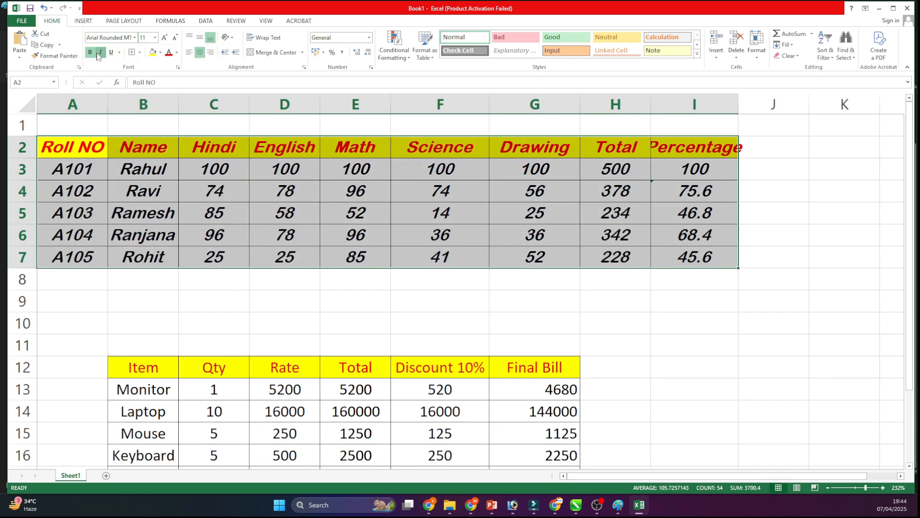
{"action": "left_click", "coordinate": [100, 52]}
- Italicize the marks table's header row A2:I2 and autofit column I to its Percentage heading
{"action": "left_click_drag", "start_coordinate": [72, 146], "coordinate": [695, 147]}
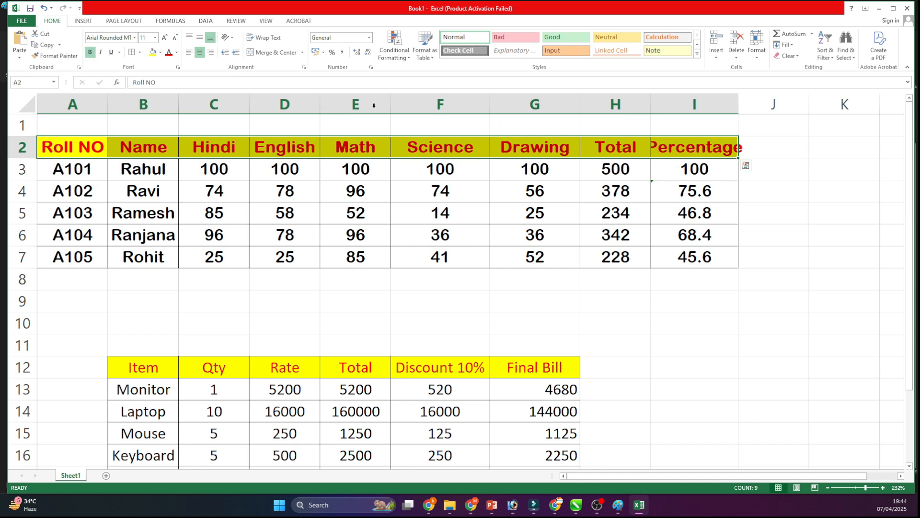
{"action": "left_click", "coordinate": [101, 52]}
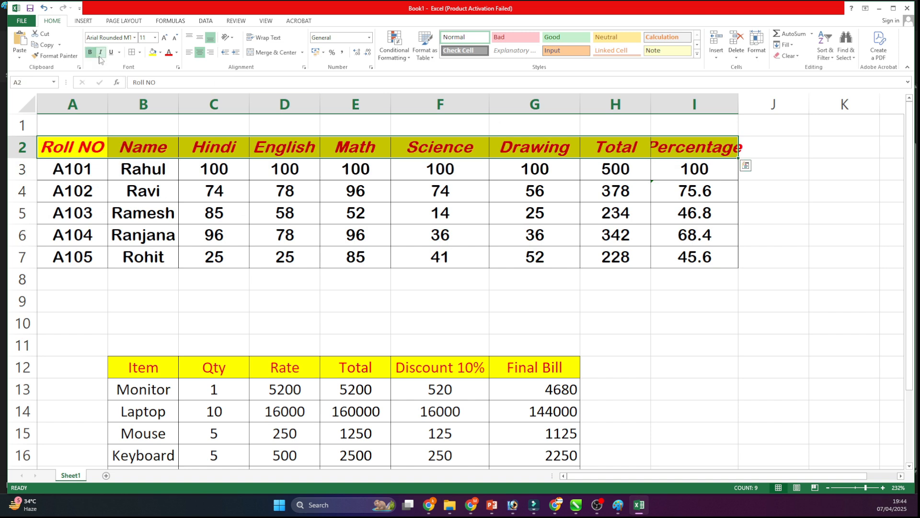
{"action": "double_click", "coordinate": [738, 105]}
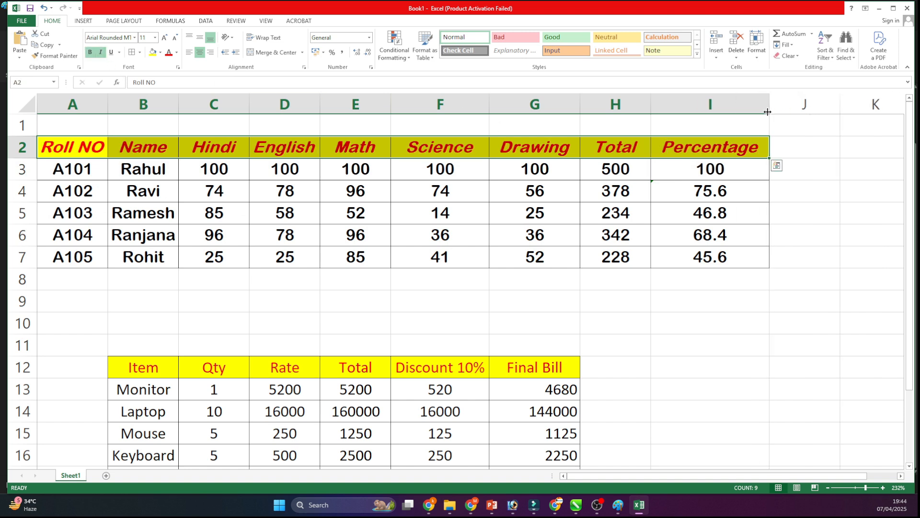
- Reduce the font size of the marks table's header row A2:I2 to 10
{"action": "left_click", "coordinate": [164, 38]}
{"action": "left_click", "coordinate": [176, 38]}
{"action": "left_click", "coordinate": [175, 38]}
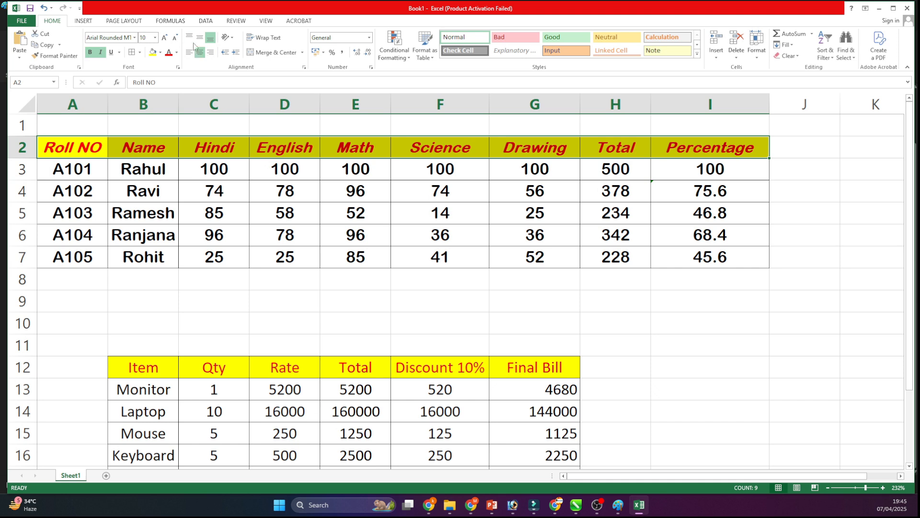
- Make row 2 about twice as tall and middle-align the header text vertically, after trying top alignment
{"action": "left_click_drag", "start_coordinate": [36, 158], "coordinate": [37, 179]}
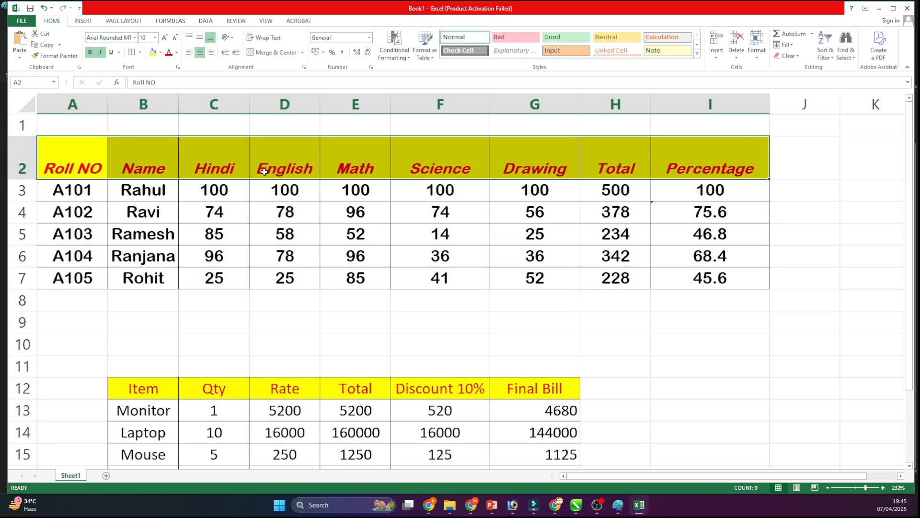
{"action": "left_click", "coordinate": [190, 37]}
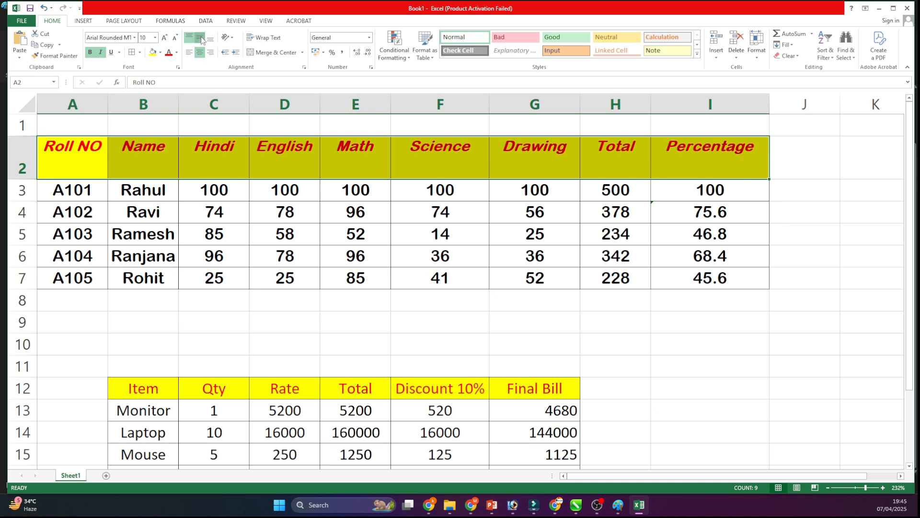
{"action": "left_click", "coordinate": [200, 37]}
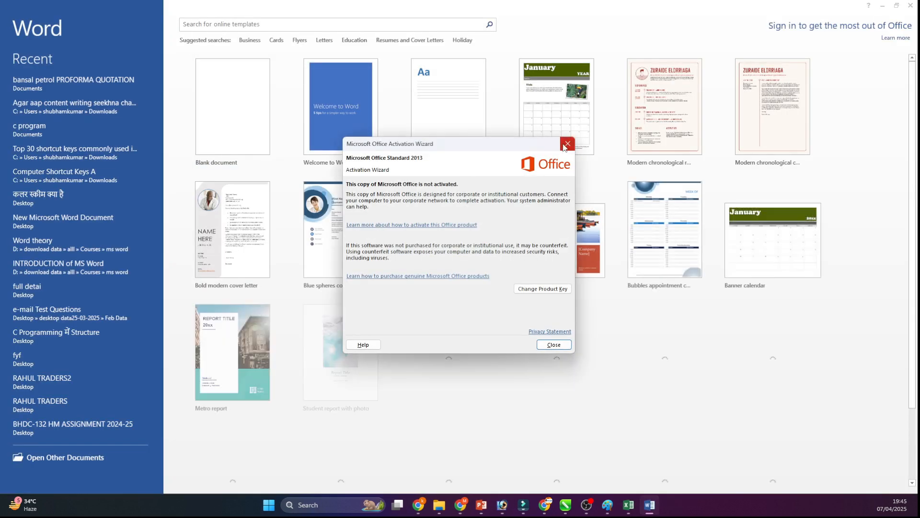
- In Word, dismiss the activation notice, create a blank document and insert an 8x6 table
{"action": "left_click", "coordinate": [566, 144]}
{"action": "left_click", "coordinate": [235, 116]}
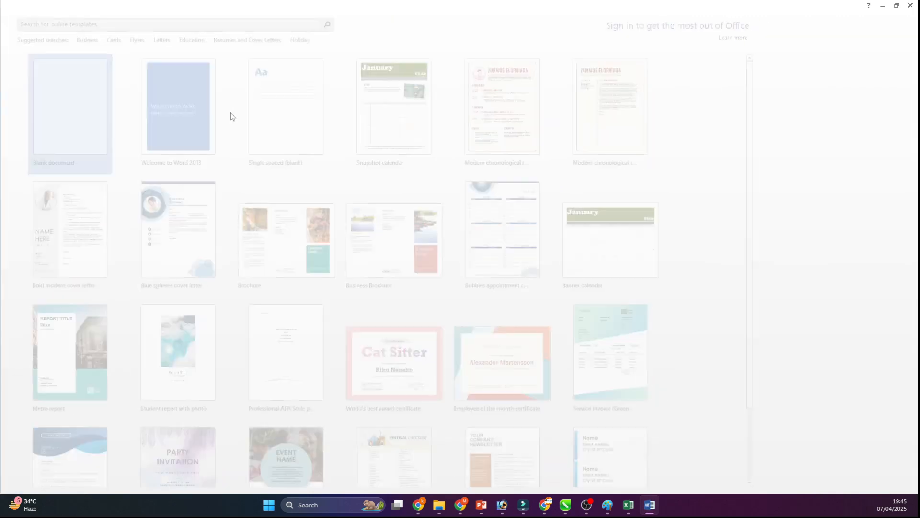
{"action": "left_click", "coordinate": [78, 18]}
{"action": "left_click", "coordinate": [75, 37]}
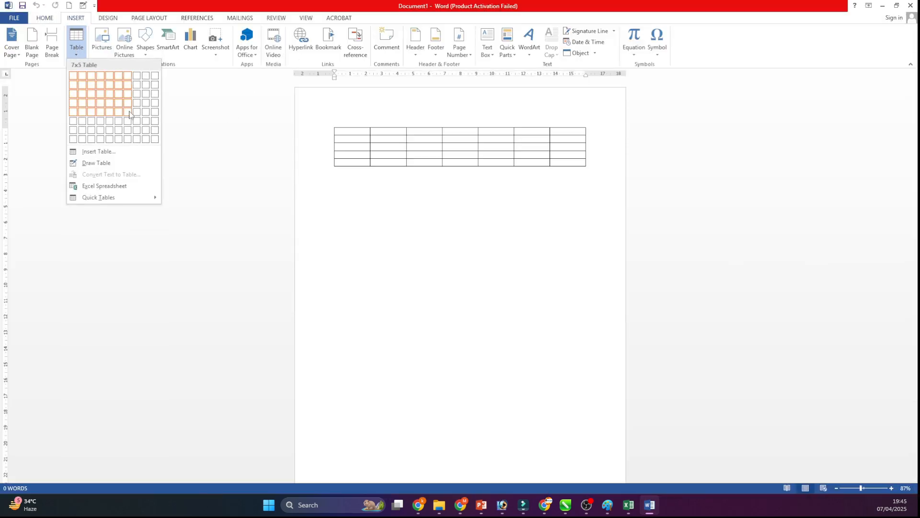
{"action": "left_click", "coordinate": [137, 120]}
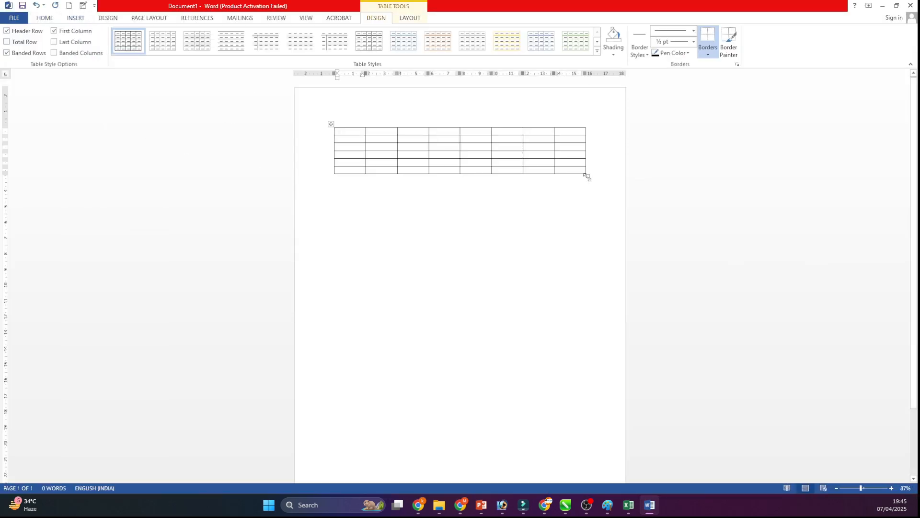
- Enlarge the table to make its rows taller and enter the sample text "sdasdasdasdada" in the first cell
{"action": "left_click_drag", "start_coordinate": [587, 178], "coordinate": [584, 301]}
{"action": "type", "text": "sdasdasda"}
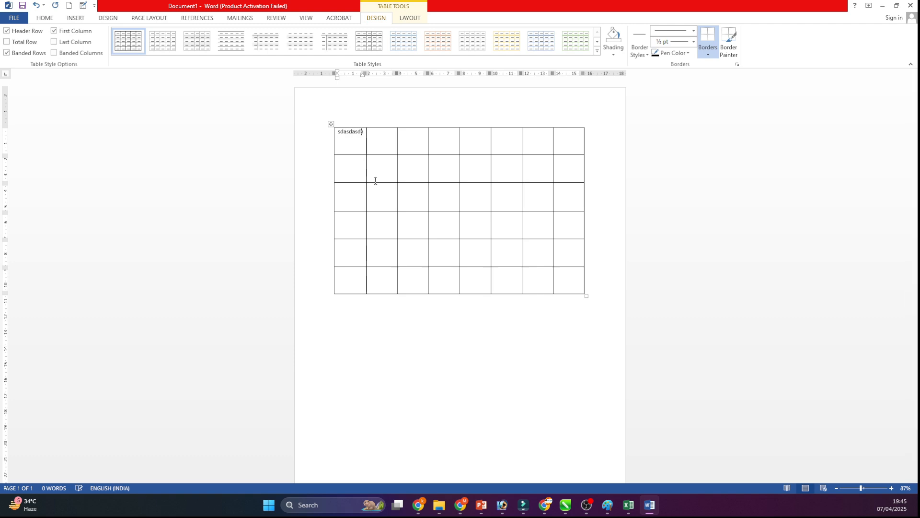
{"action": "type", "text": "sdada"}
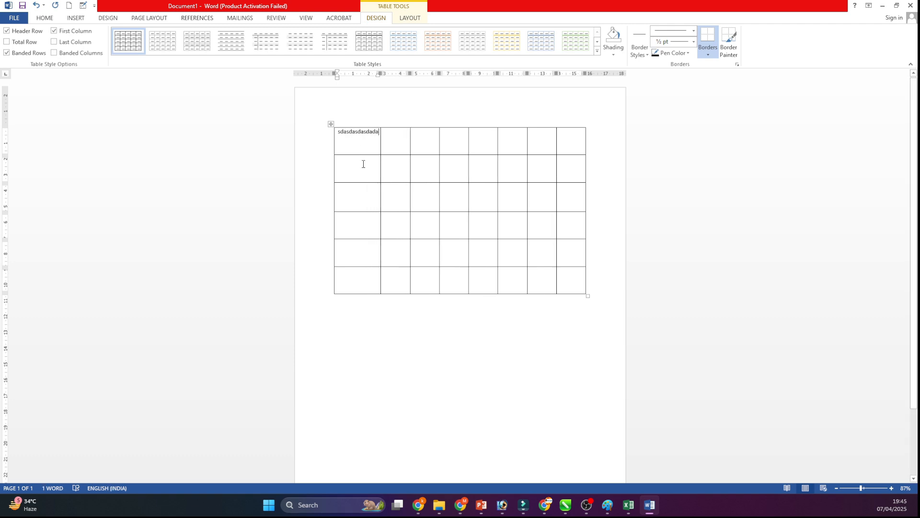
- Try bottom, middle and centre cell alignments on the sample text in the table's first cell, ending with Align Center
{"action": "double_click", "coordinate": [346, 130]}
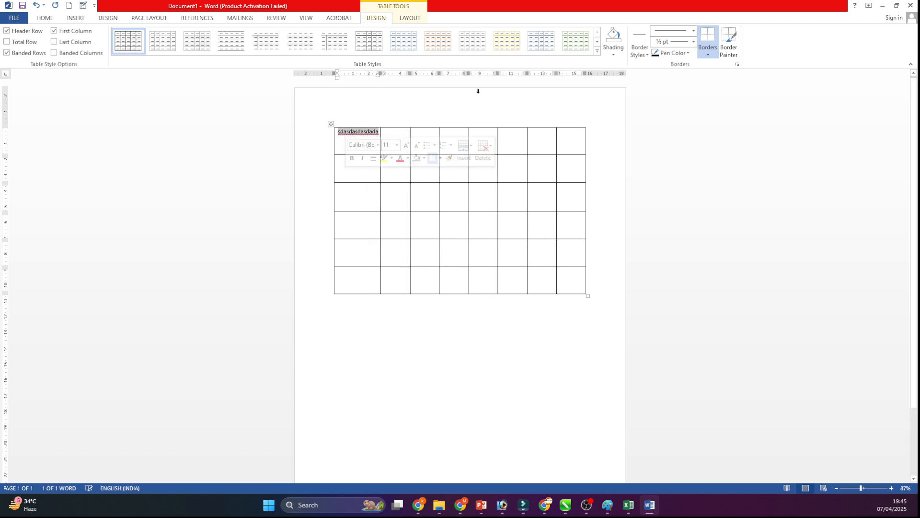
{"action": "left_click", "coordinate": [410, 18]}
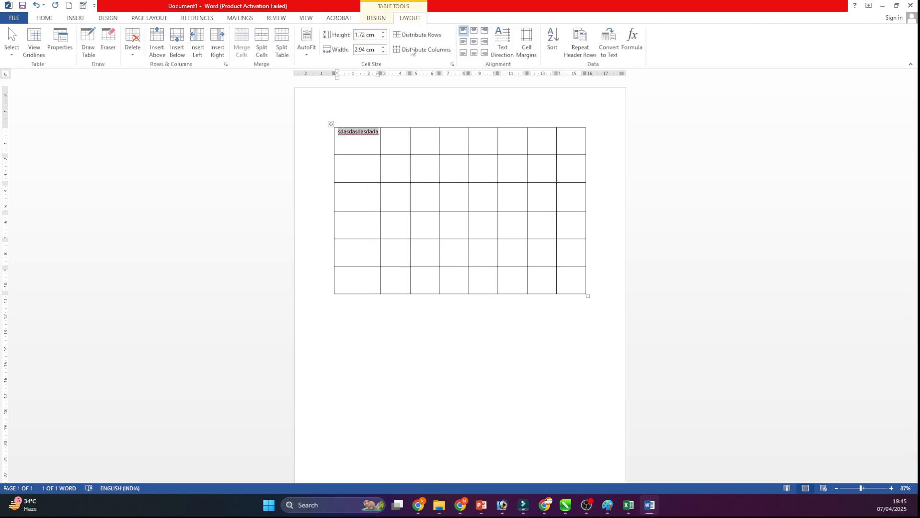
{"action": "left_click", "coordinate": [463, 41]}
{"action": "left_click", "coordinate": [463, 54]}
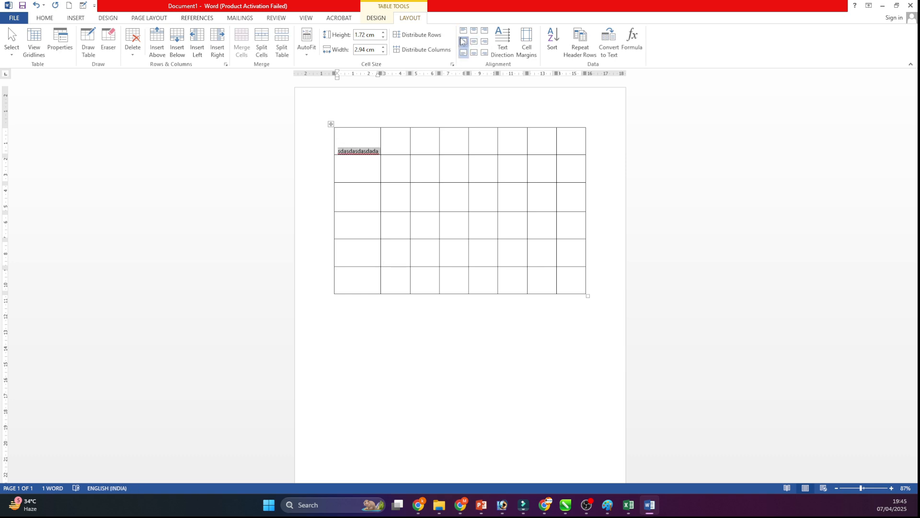
{"action": "left_click", "coordinate": [463, 42]}
{"action": "left_click", "coordinate": [473, 42]}
{"action": "left_click", "coordinate": [473, 53]}
{"action": "left_click", "coordinate": [473, 43]}
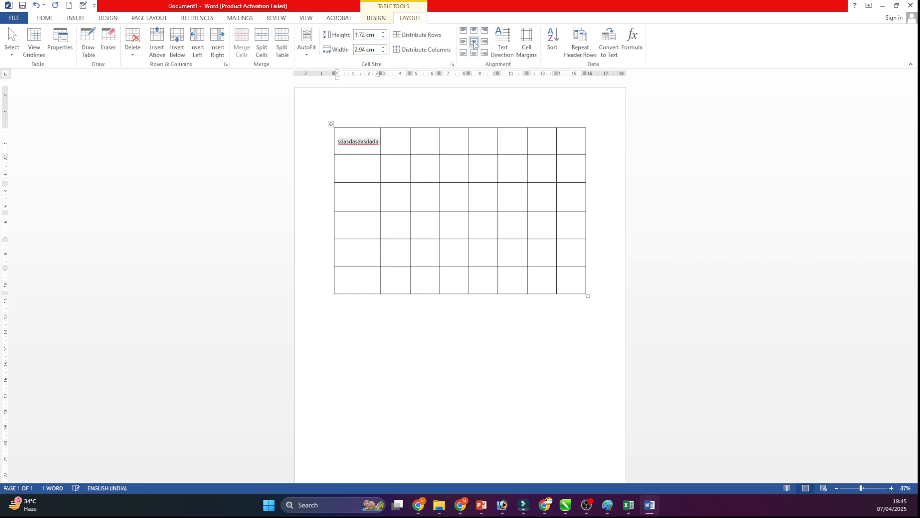
{"action": "left_click", "coordinate": [423, 193]}
- Merge all cells of the table's first row and centre the sample text horizontally and vertically in it
{"action": "left_click_drag", "start_coordinate": [359, 141], "coordinate": [570, 139]}
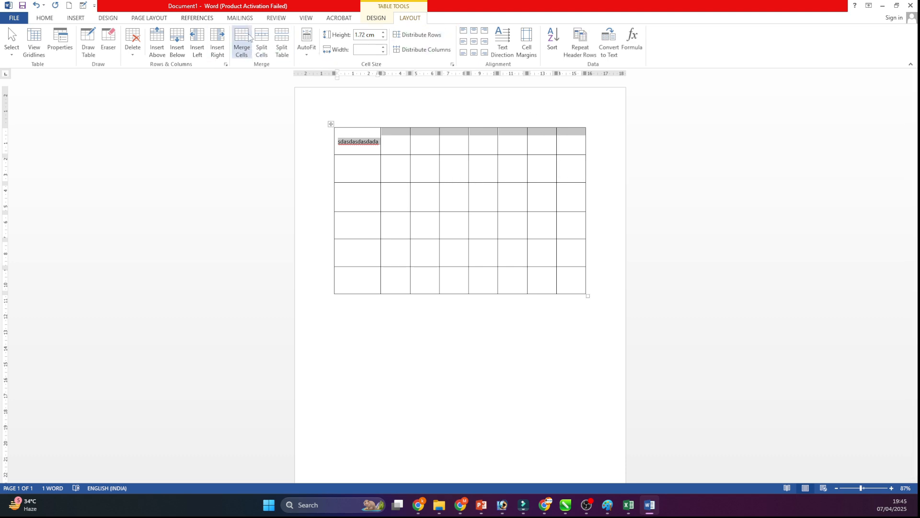
{"action": "left_click", "coordinate": [242, 42]}
{"action": "left_click", "coordinate": [431, 144]}
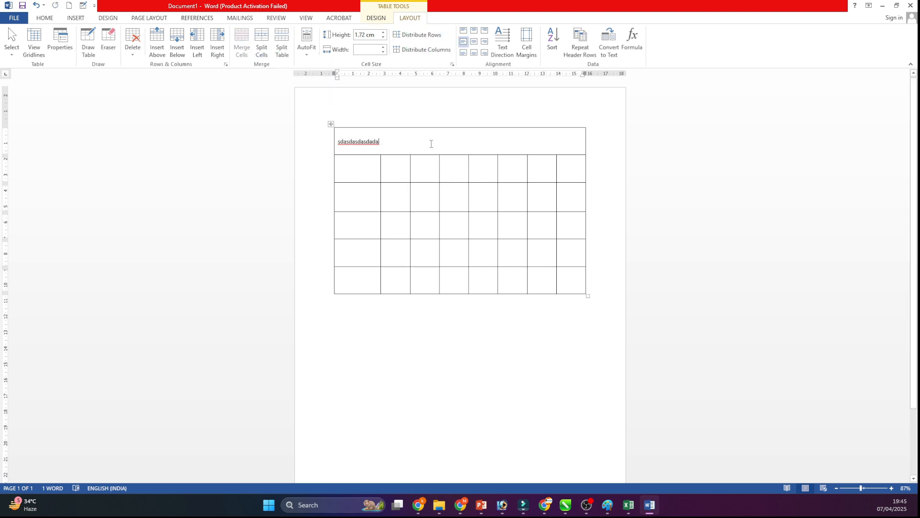
{"action": "double_click", "coordinate": [431, 143]}
{"action": "left_click", "coordinate": [475, 35]}
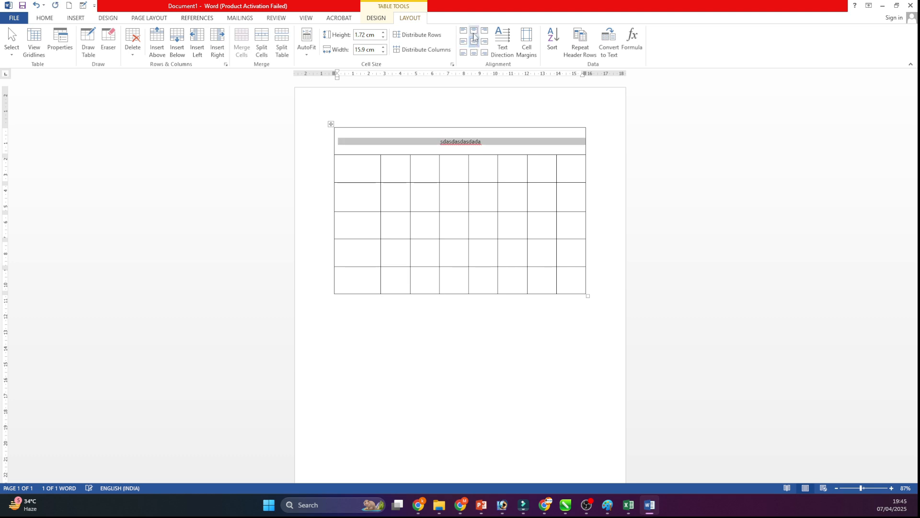
{"action": "left_click", "coordinate": [474, 42]}
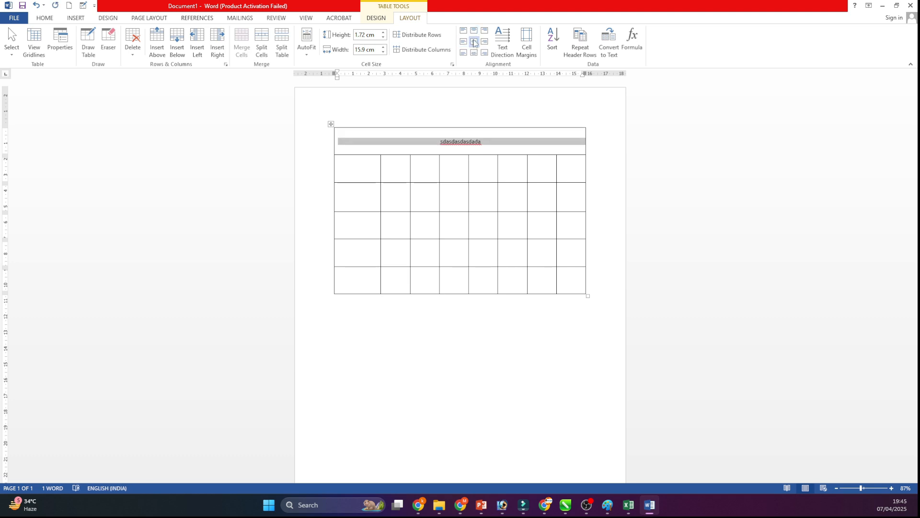
- Back in the Excel workbook, merge and center A1:I1 above the marks table and enter the title "ABC Public School"
{"action": "left_click", "coordinate": [883, 5]}
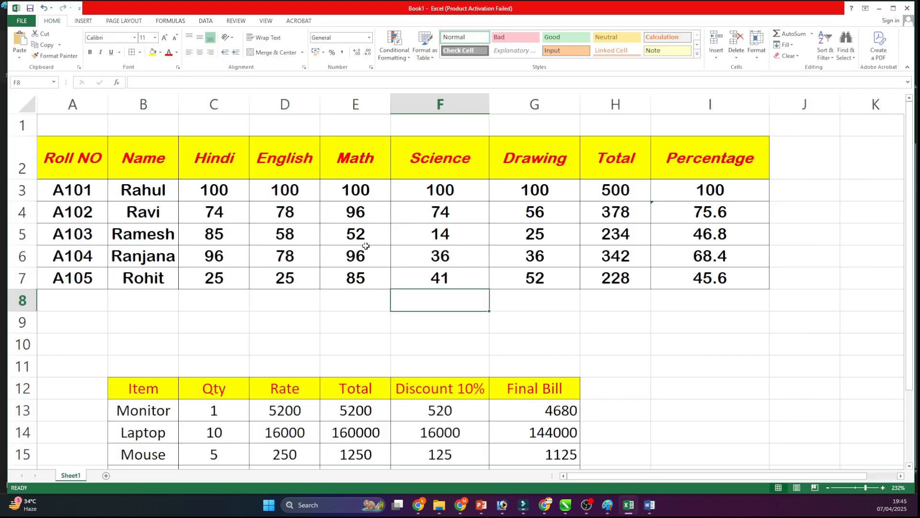
{"action": "left_click", "coordinate": [257, 248]}
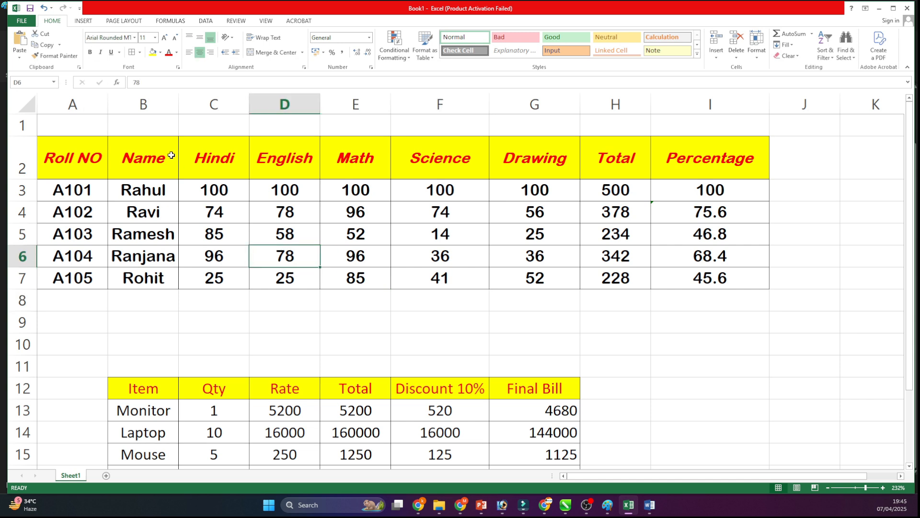
{"action": "left_click_drag", "start_coordinate": [77, 125], "coordinate": [726, 126]}
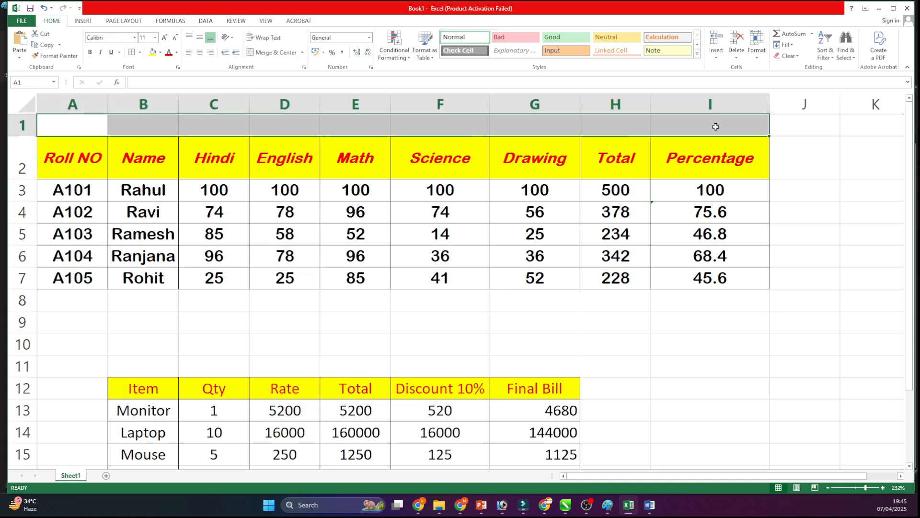
{"action": "left_click", "coordinate": [276, 54]}
{"action": "type", "text": "ABC"}
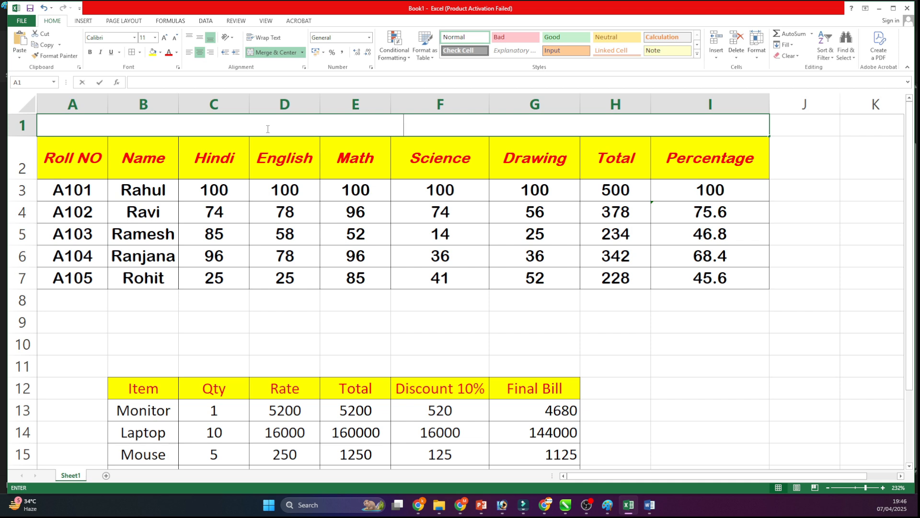
{"action": "type", "text": " P"}
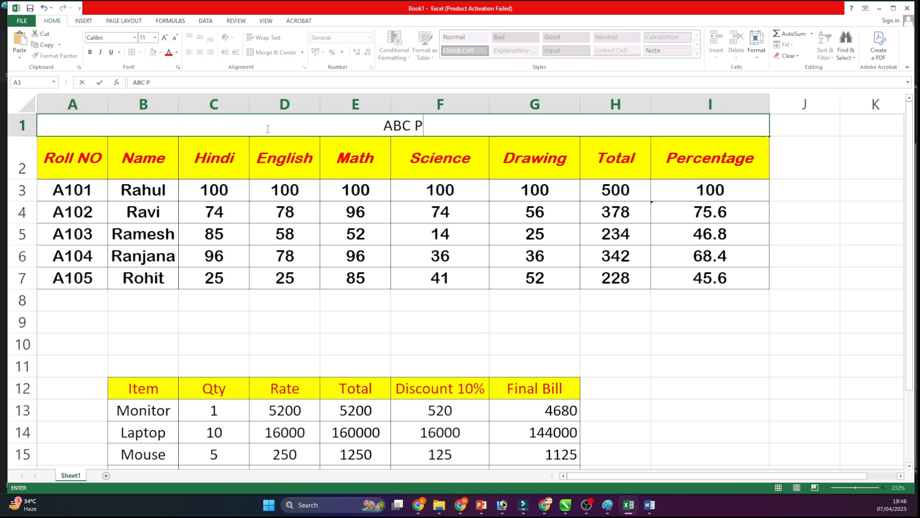
{"action": "type", "text": "ublic School"}
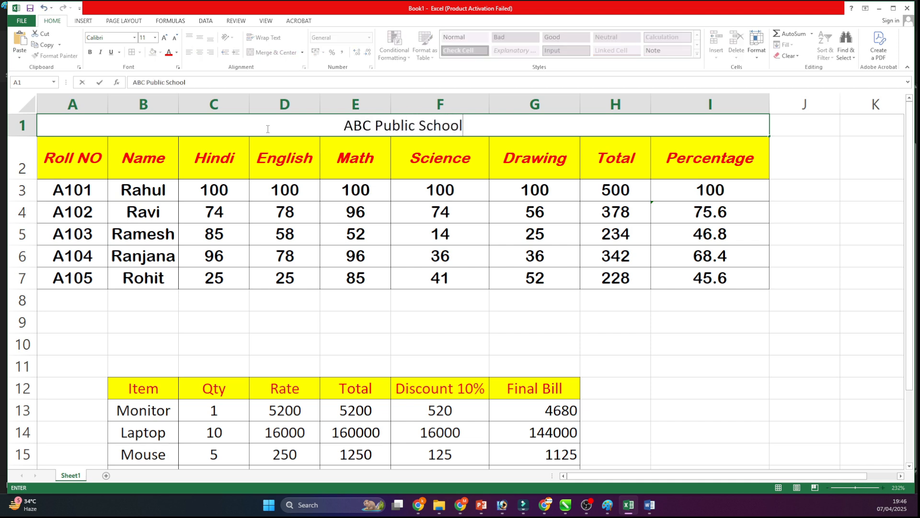
- Make the "ABC Public School" title in A1 bold and enlarge its font by five size increments
{"action": "left_click", "coordinate": [124, 146]}
{"action": "left_click", "coordinate": [127, 124]}
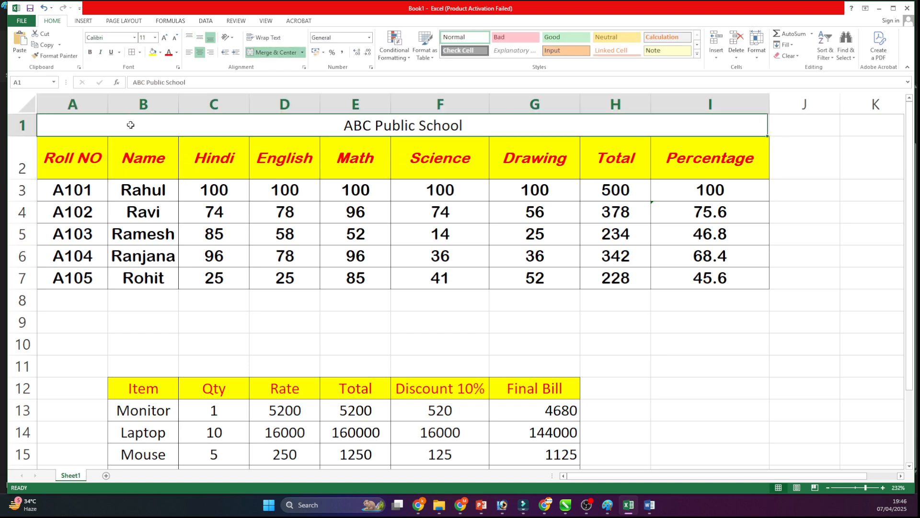
{"action": "left_click", "coordinate": [89, 52]}
{"action": "left_click", "coordinate": [165, 37]}
{"action": "left_click", "coordinate": [165, 37]}
{"action": "left_click", "coordinate": [165, 38]}
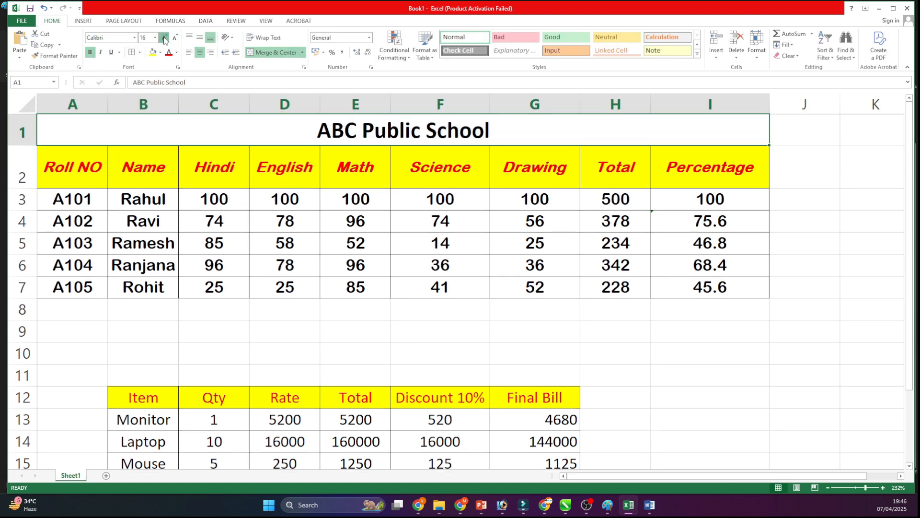
{"action": "left_click", "coordinate": [165, 38]}
{"action": "left_click", "coordinate": [165, 37]}
{"action": "left_click", "coordinate": [252, 260]}
{"action": "left_click_drag", "start_coordinate": [252, 260], "coordinate": [284, 273]}
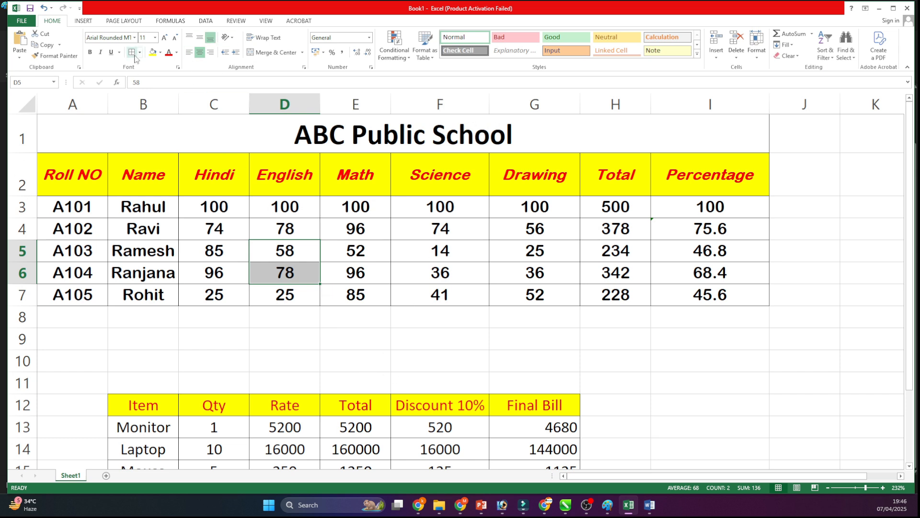
- Start a new table below the item table by entering the column header "Emp_ID" in cell A21
{"action": "scroll", "coordinate": [215, 252], "scroll_direction": "down", "scroll_amount": 3}
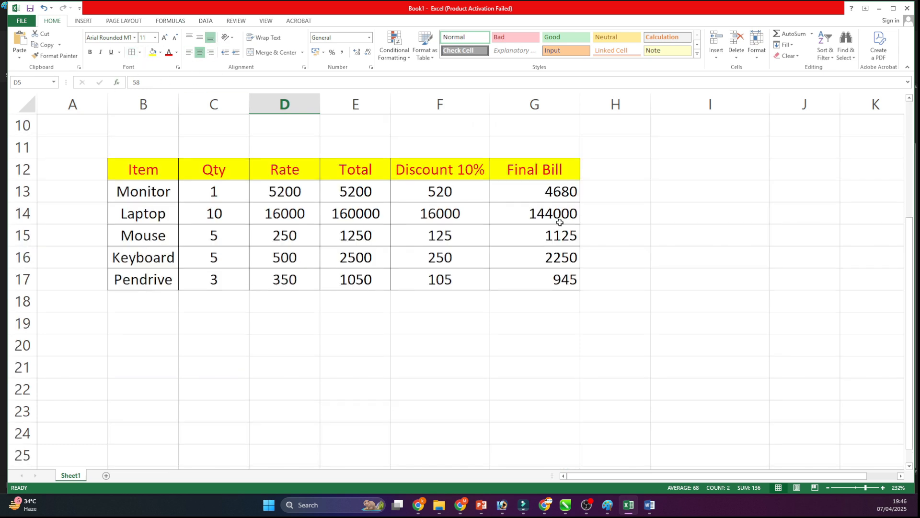
{"action": "left_click", "coordinate": [534, 259]}
{"action": "scroll", "coordinate": [300, 310], "scroll_direction": "down", "scroll_amount": 2}
{"action": "left_click", "coordinate": [173, 270]}
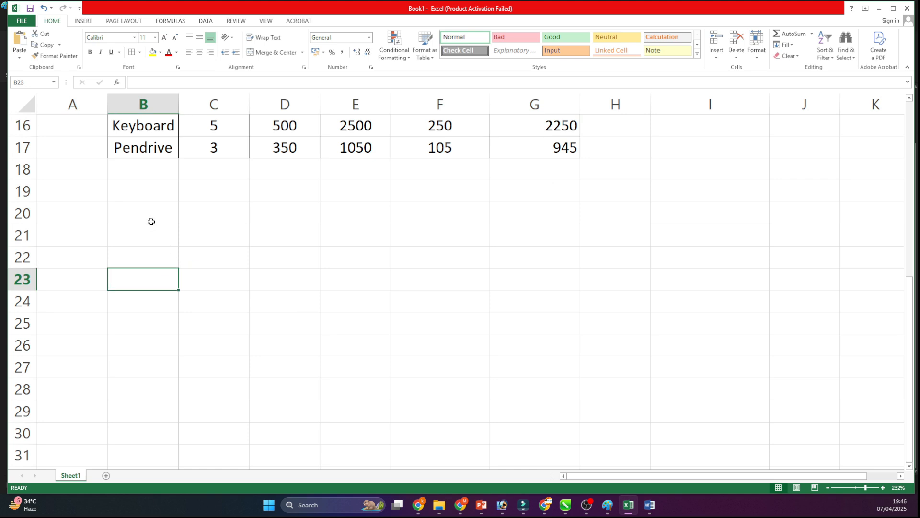
{"action": "left_click", "coordinate": [85, 236]}
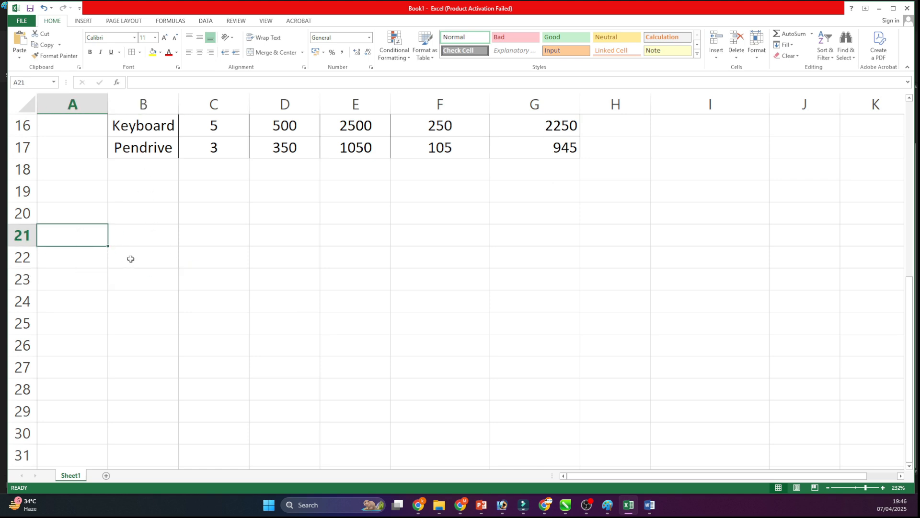
{"action": "type", "text": "E"}
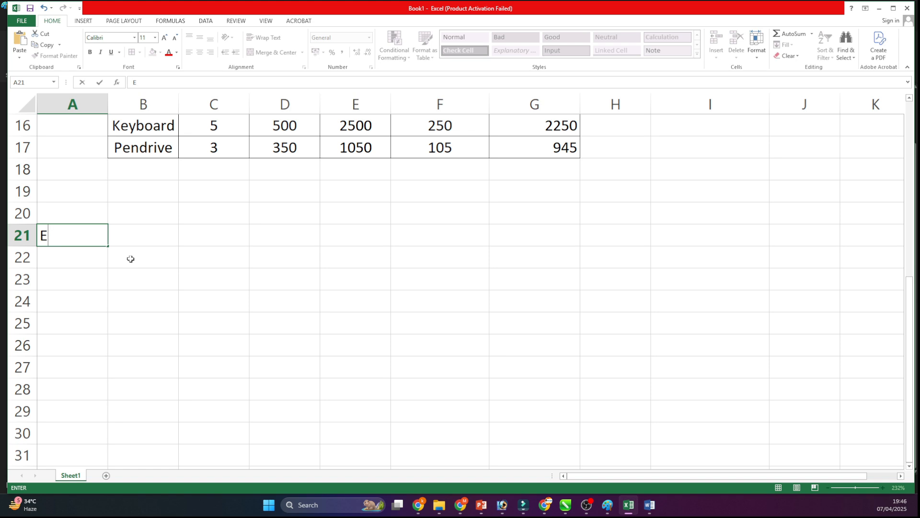
{"action": "type", "text": "mp_I"}
{"action": "type", "text": "D"}
{"action": "key", "text": "Return"}
- Enter the column header "Emp_Name" in cell B21 and widen column B to fit it
{"action": "key", "text": "Up"}
{"action": "key", "text": "Right"}
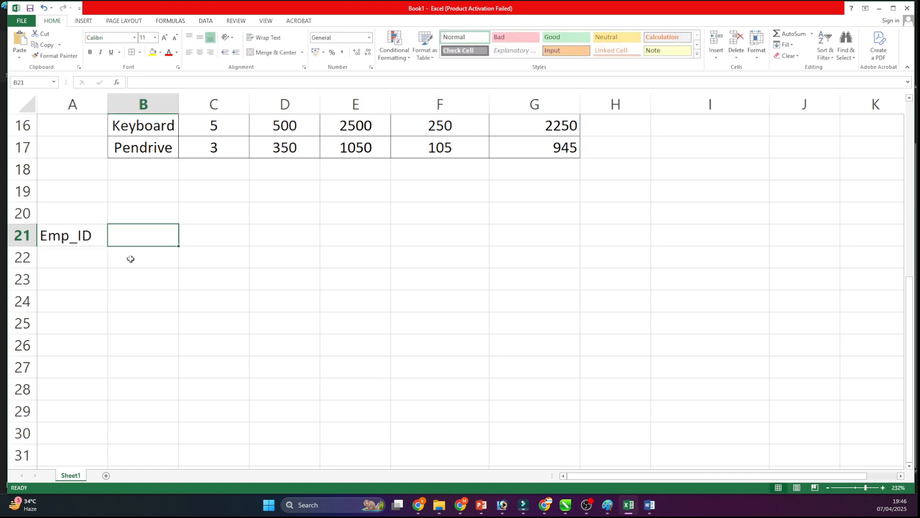
{"action": "type", "text": "EMp"}
{"action": "key", "text": "BackSpace"}
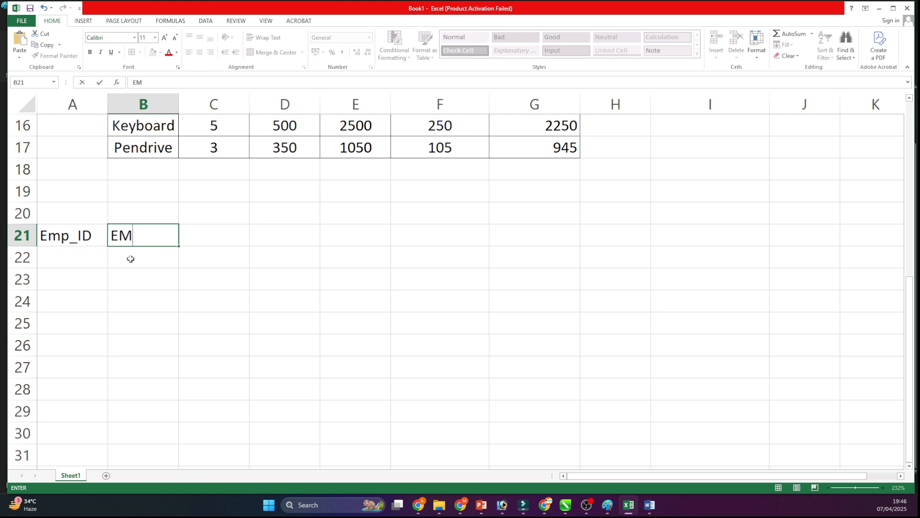
{"action": "key", "text": "BackSpace"}
{"action": "type", "text": "mp_Name"}
{"action": "key", "text": "Return"}
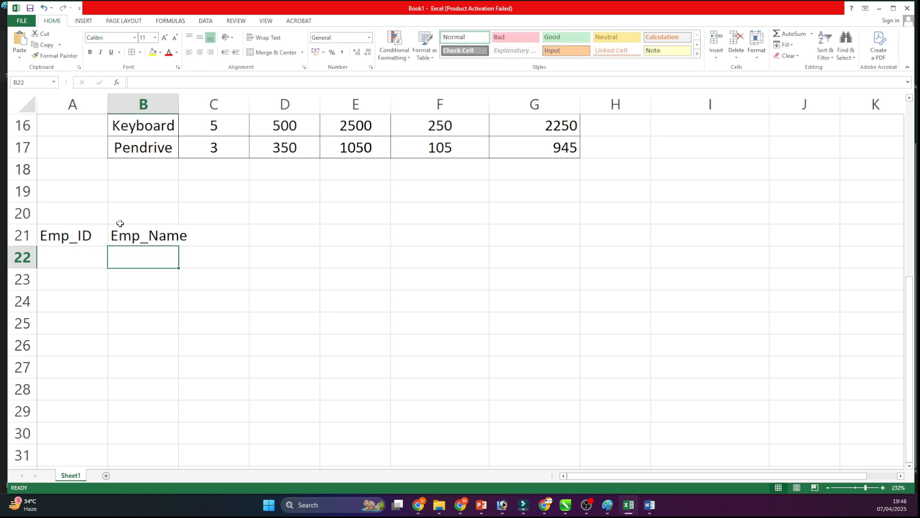
{"action": "left_click_drag", "start_coordinate": [177, 102], "coordinate": [198, 103]}
- Enter the column header "Basic Salary" in cell C21 and widen column C to fit it
{"action": "left_click", "coordinate": [248, 240]}
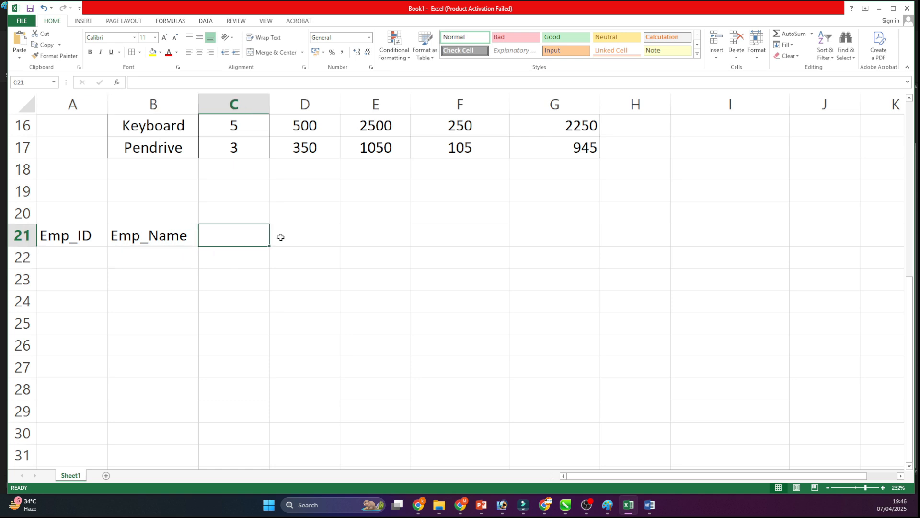
{"action": "type", "text": "Salary"}
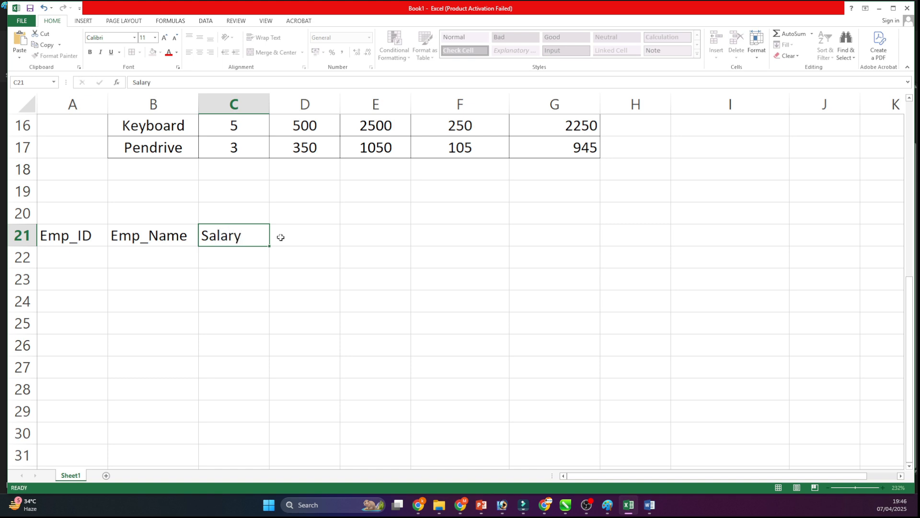
{"action": "key", "text": "Return"}
{"action": "left_click", "coordinate": [280, 238]}
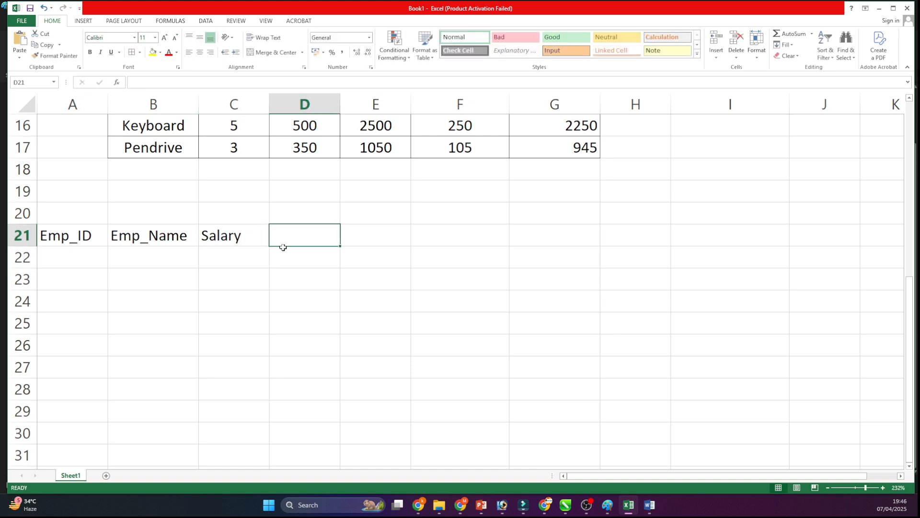
{"action": "left_click", "coordinate": [236, 242]}
{"action": "double_click", "coordinate": [236, 242]}
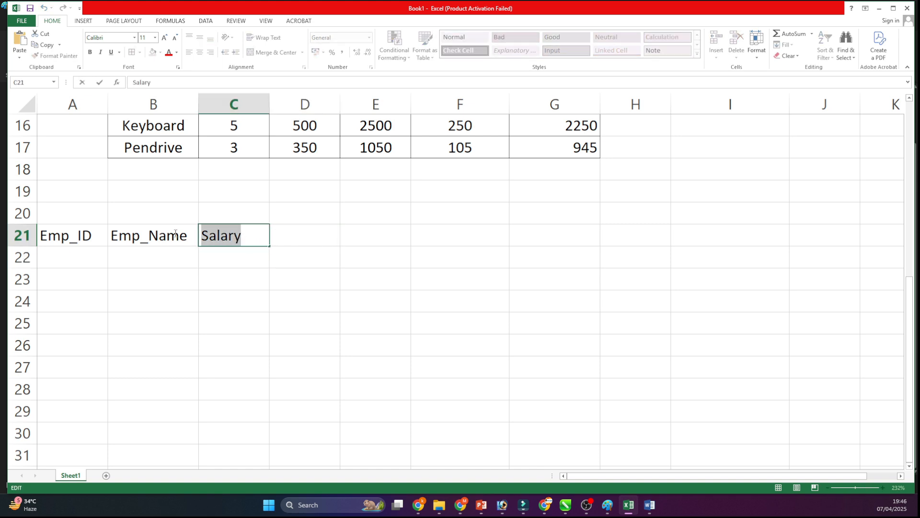
{"action": "type", "text": "Basic "}
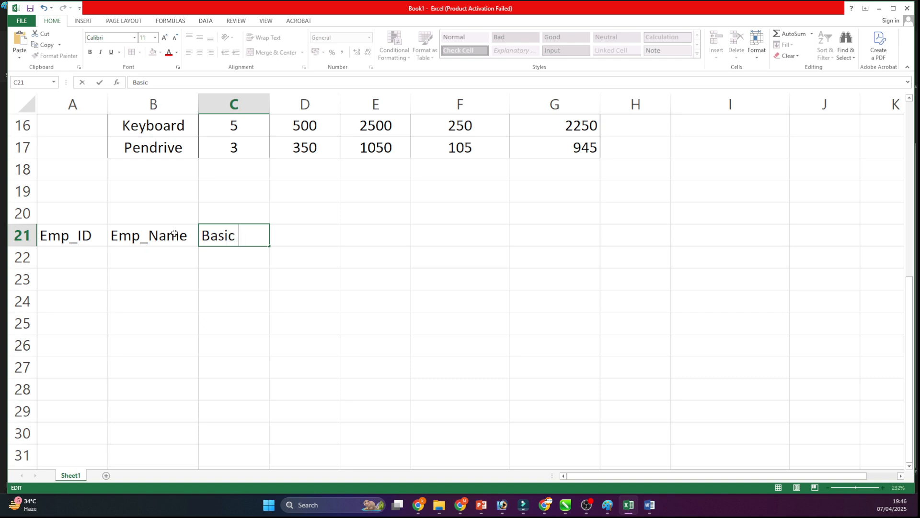
{"action": "type", "text": "Salary"}
{"action": "key", "text": "Return"}
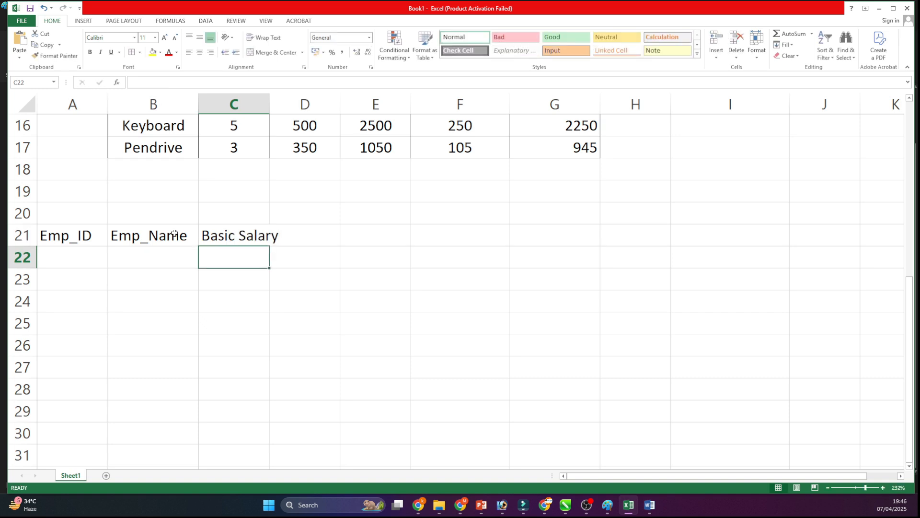
{"action": "left_click_drag", "start_coordinate": [278, 106], "coordinate": [288, 105]}
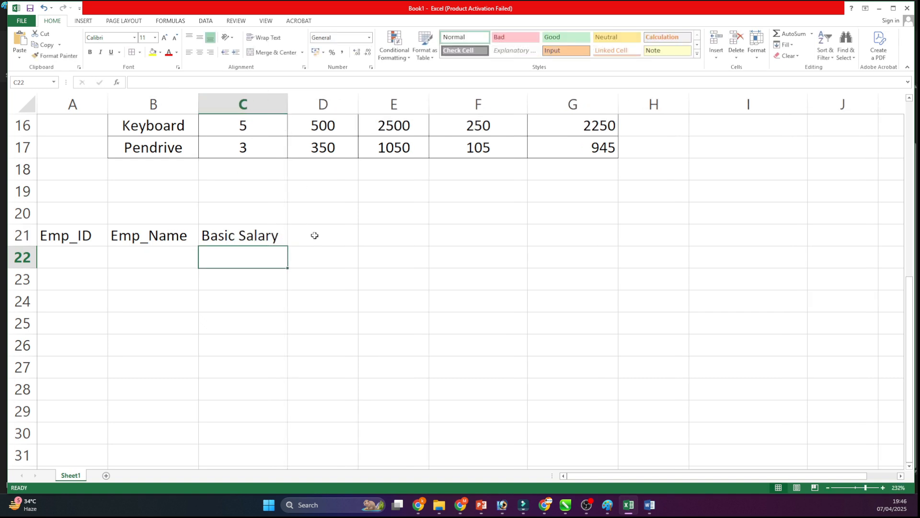
- Add the allowance headers "DA" in cell D21 and "TA" in cell E21
{"action": "left_click", "coordinate": [314, 234]}
{"action": "type", "text": "HRA"}
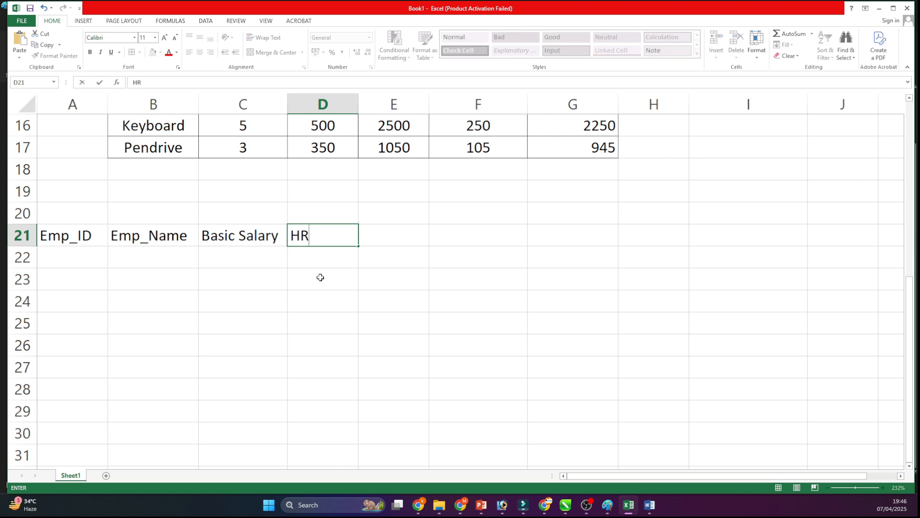
{"action": "key", "text": "BackSpace"}
{"action": "key", "text": "BackSpace"}
{"action": "key", "text": "BackSpace"}
{"action": "type", "text": "DA"}
{"action": "key", "text": "Return"}
{"action": "left_click", "coordinate": [362, 232]}
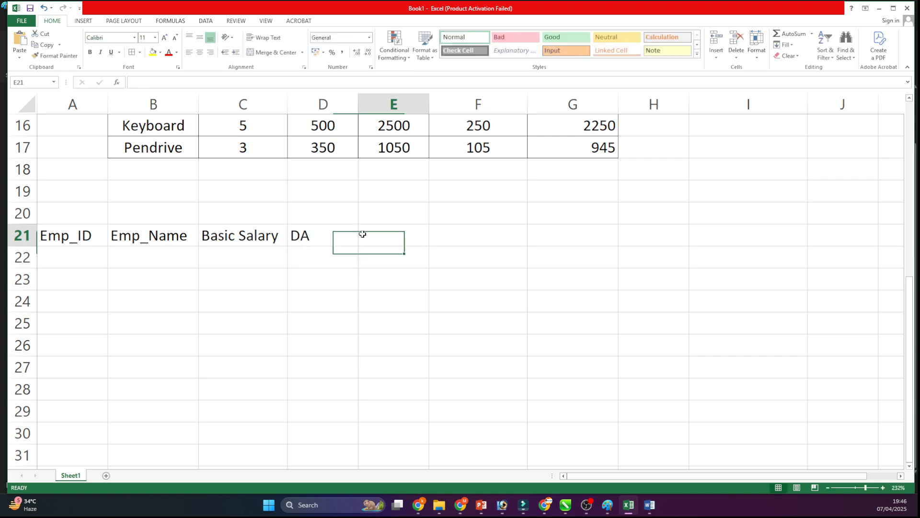
{"action": "type", "text": "TA"}
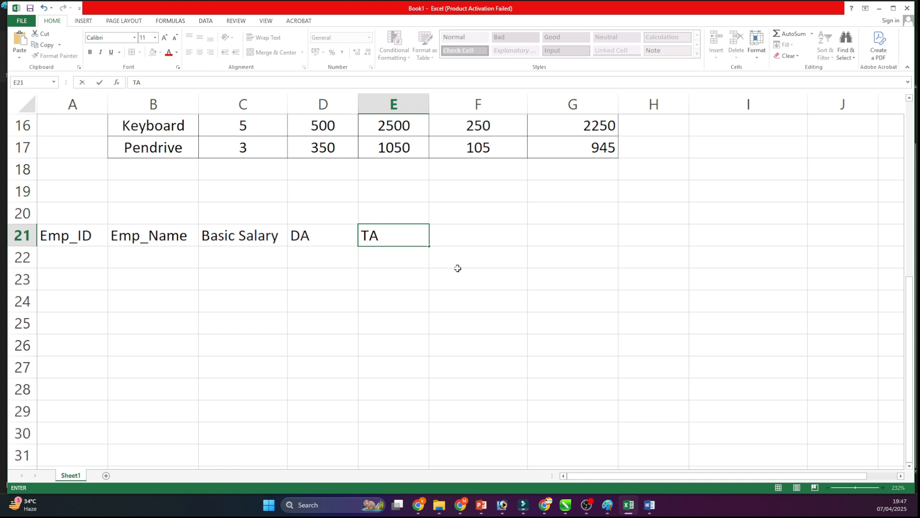
{"action": "key", "text": "Return"}
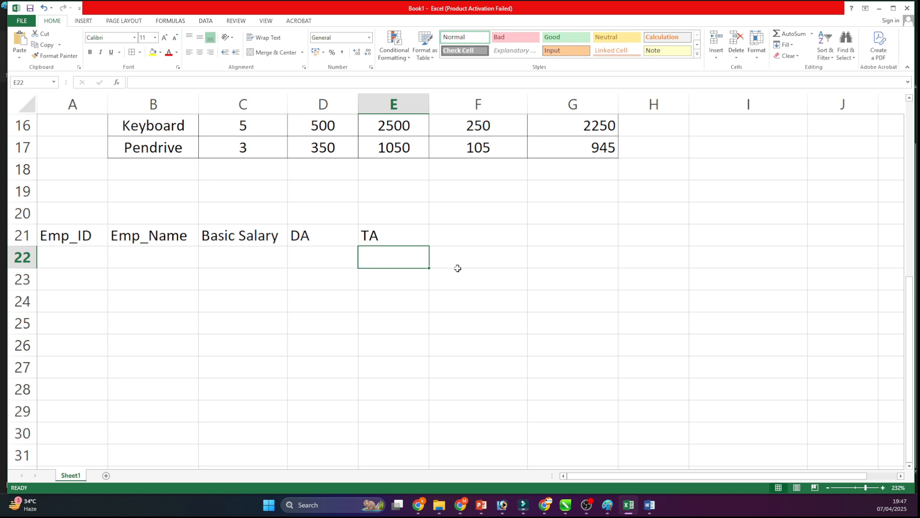
- Complete the header row with "HRA" in F21, "PF" in G21 and "Total" in H21
{"action": "left_click", "coordinate": [454, 234]}
{"action": "type", "text": "HRA"}
{"action": "key", "text": "Return"}
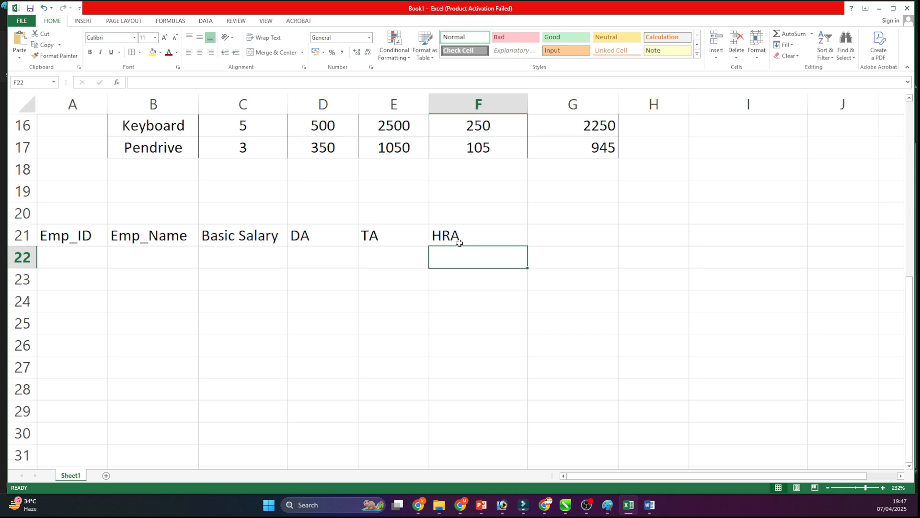
{"action": "key", "text": "Right"}
{"action": "key", "text": "Up"}
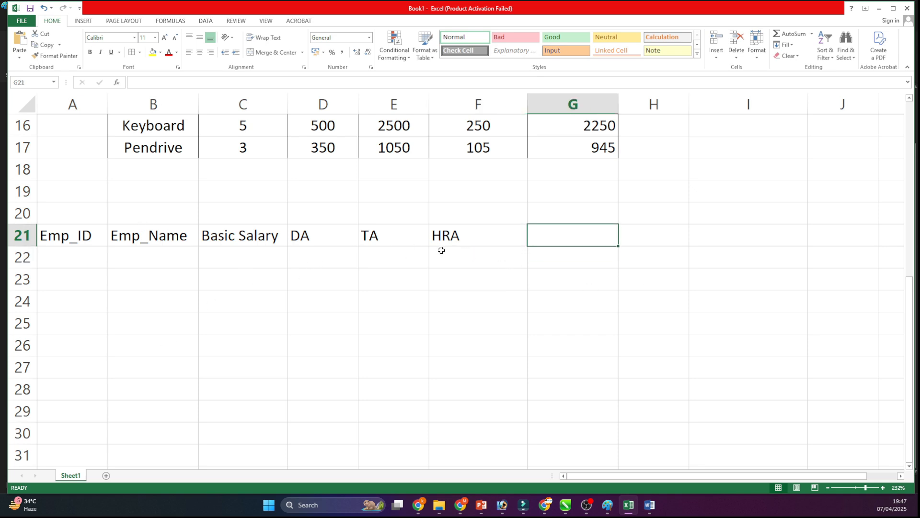
{"action": "type", "text": "PF"}
{"action": "key", "text": "Up"}
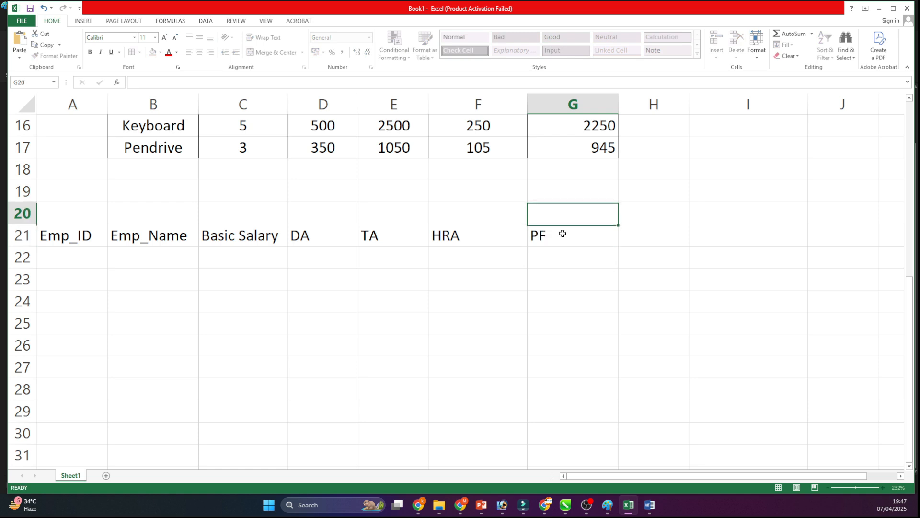
{"action": "key", "text": "Down"}
{"action": "key", "text": "Right"}
{"action": "type", "text": "Total"}
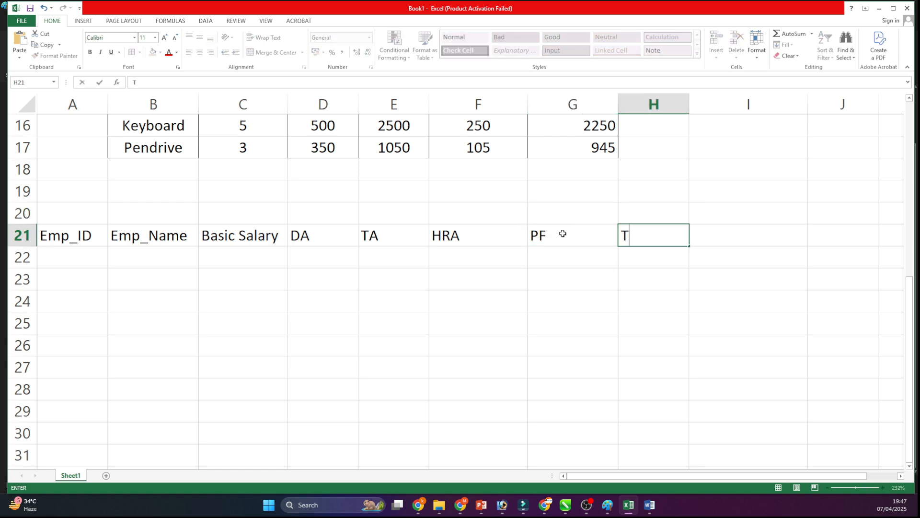
{"action": "key", "text": "Return"}
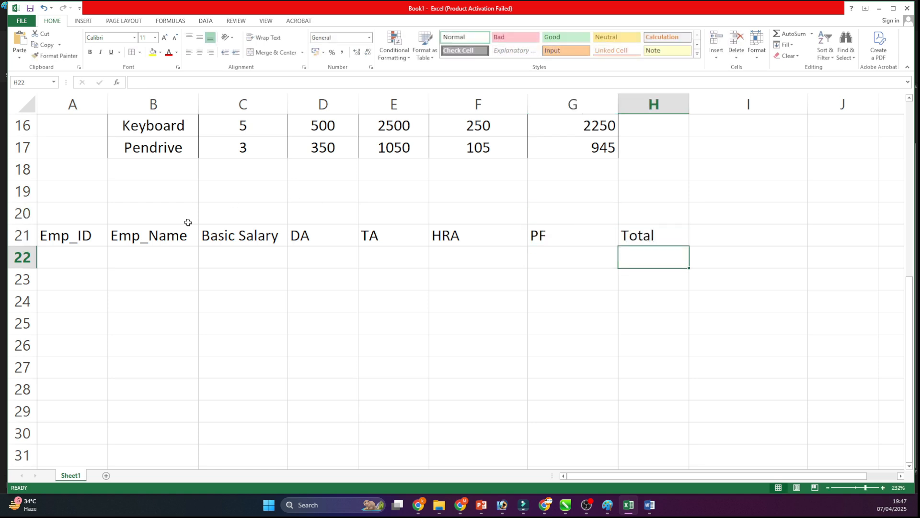
- Center the employee table headers in A21:H21 horizontally
{"action": "left_click_drag", "start_coordinate": [104, 235], "coordinate": [642, 235]}
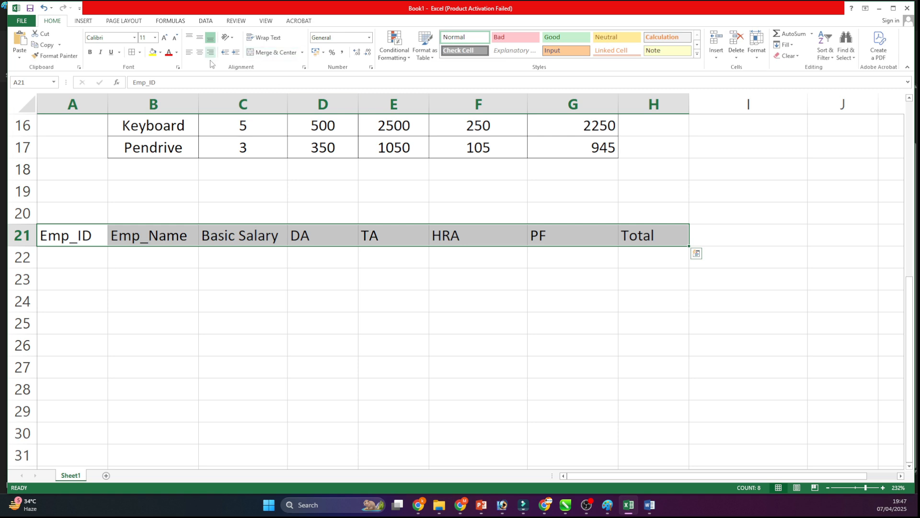
{"action": "left_click", "coordinate": [199, 52]}
{"action": "left_click", "coordinate": [332, 277]}
- Add percentages to the allowance headers so D21 reads "DA 10%" and E21 reads "TA 9%"
{"action": "left_click", "coordinate": [343, 236]}
{"action": "double_click", "coordinate": [343, 236]}
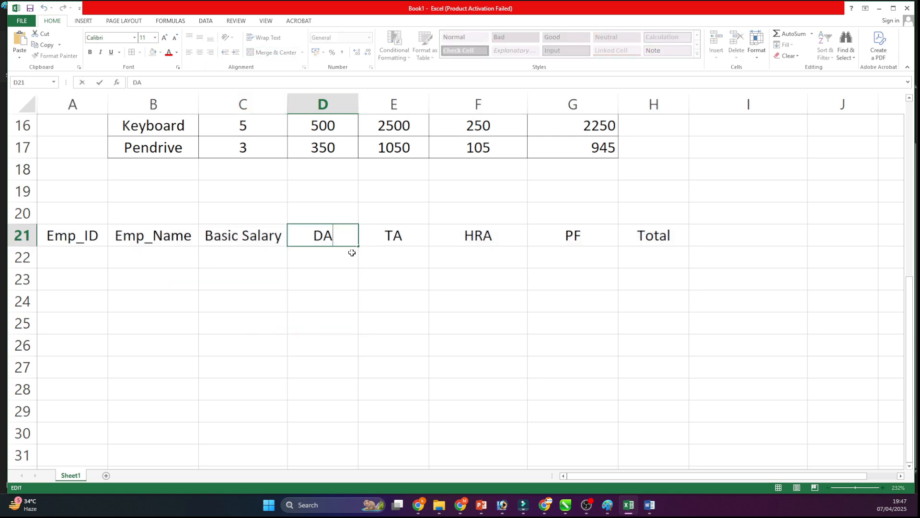
{"action": "type", "text": "10%"}
{"action": "left_click", "coordinate": [425, 237]}
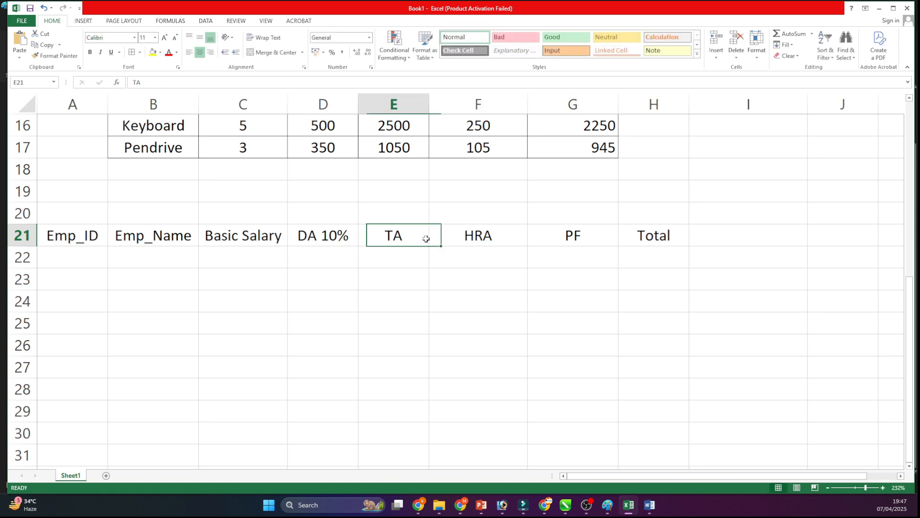
{"action": "double_click", "coordinate": [421, 237]}
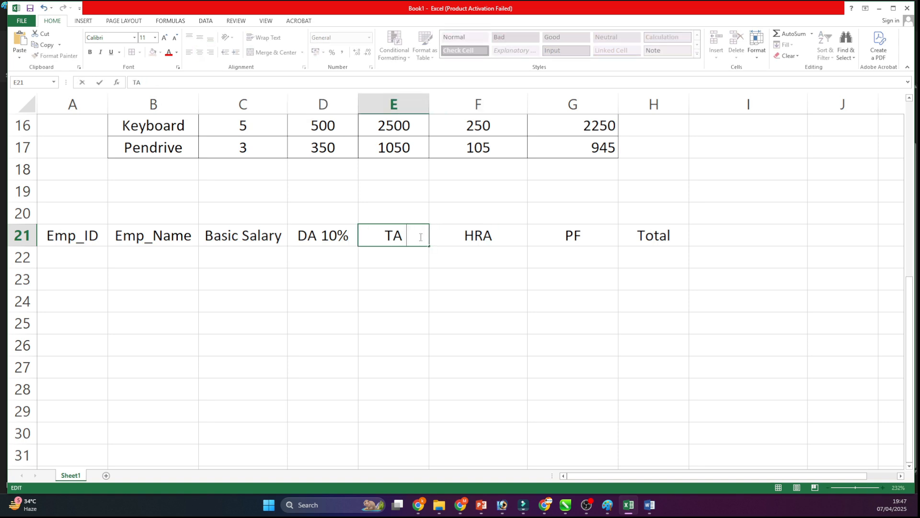
{"action": "type", "text": "9%"}
{"action": "key", "text": "Return"}
- Extend the F21 header to "HRA Half of Salary" and widen column F to fit it
{"action": "left_click", "coordinate": [497, 241]}
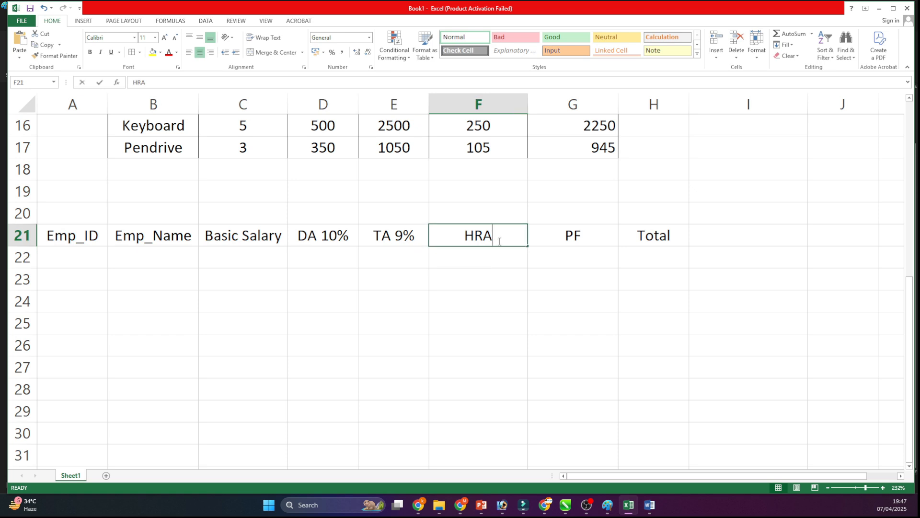
{"action": "double_click", "coordinate": [500, 241]}
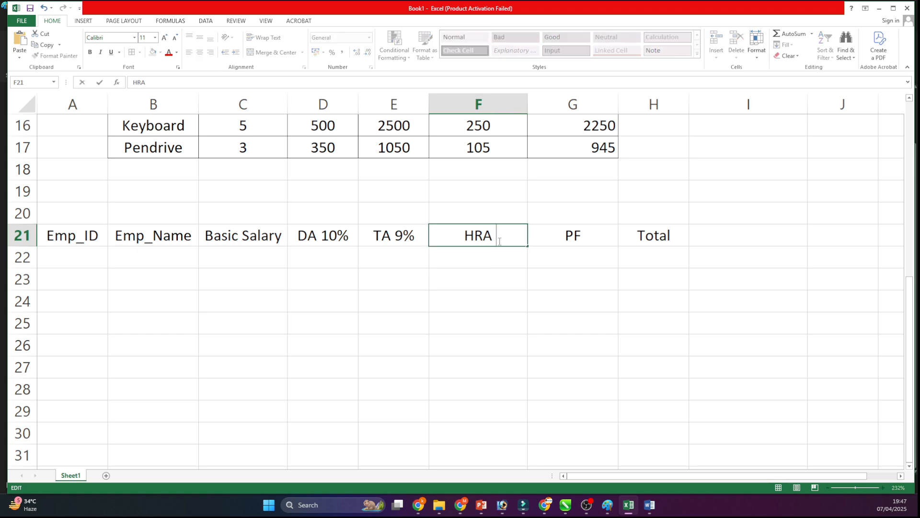
{"action": "type", "text": "Half"}
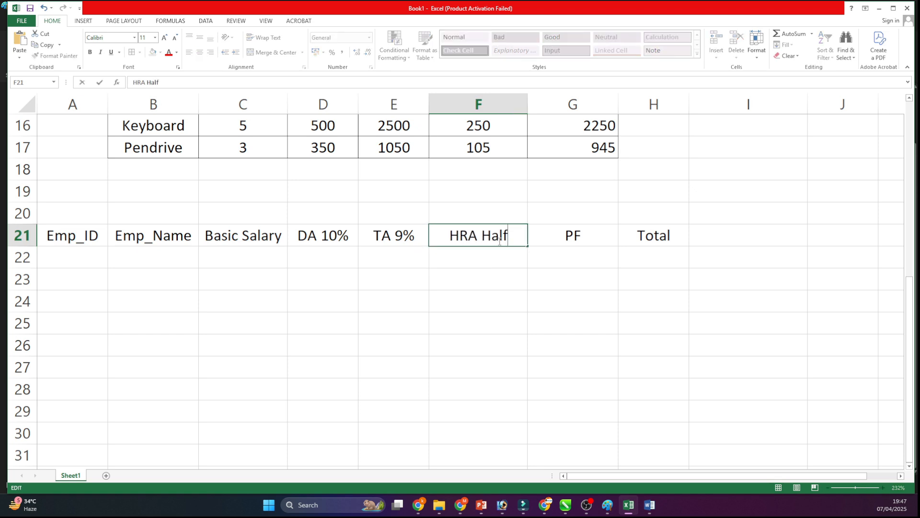
{"action": "type", "text": " of Sa"}
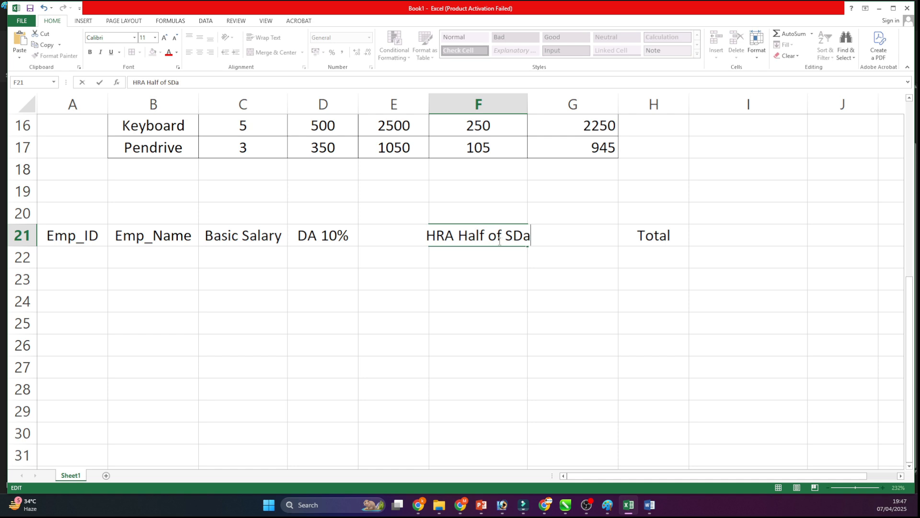
{"action": "type", "text": "lary"}
{"action": "key", "text": "Return"}
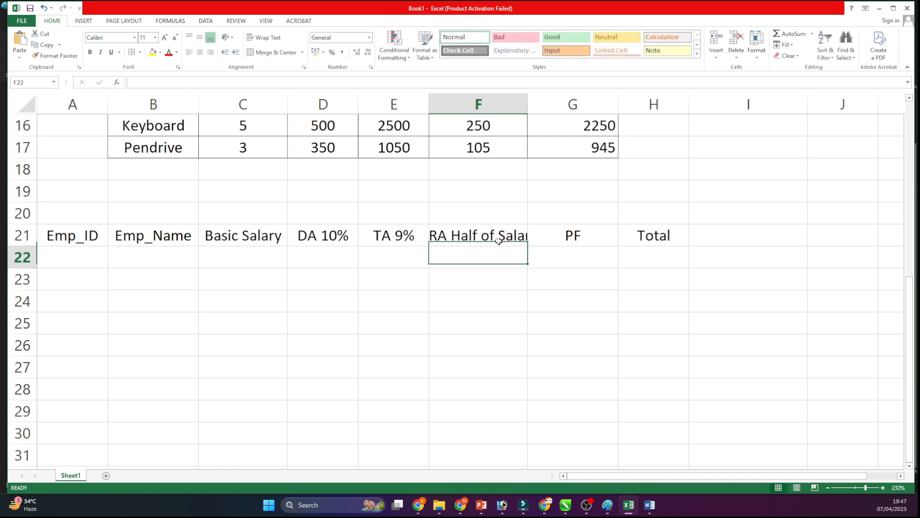
{"action": "left_click_drag", "start_coordinate": [528, 102], "coordinate": [570, 108]}
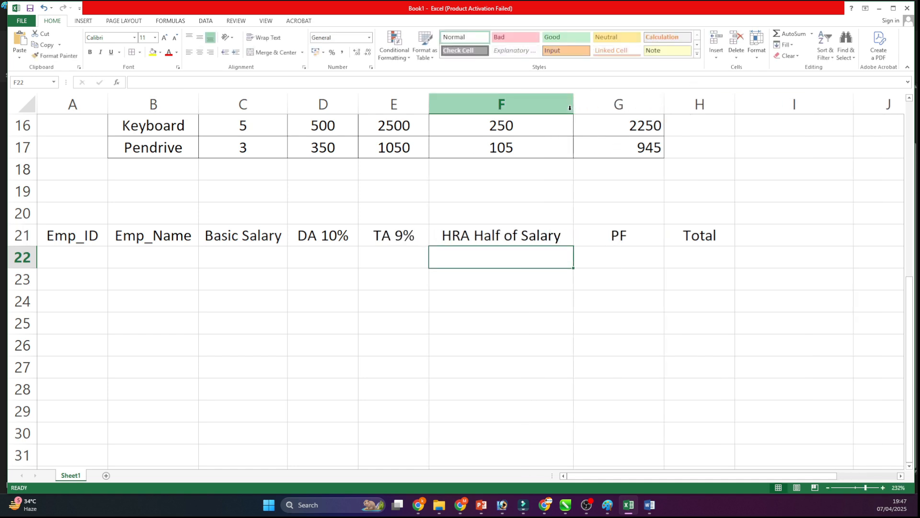
- Add the percentage to the provident fund header so G21 reads "PF 6%"
{"action": "left_click", "coordinate": [614, 234]}
{"action": "double_click", "coordinate": [639, 238]}
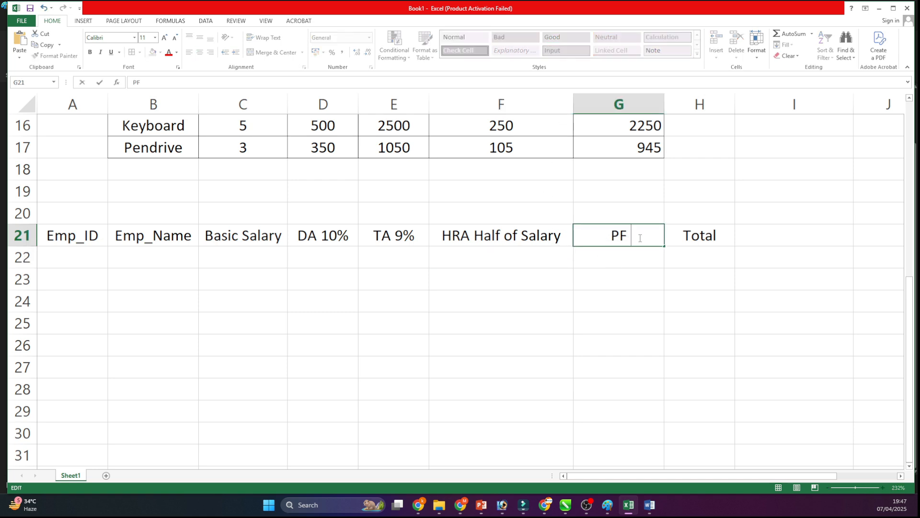
{"action": "type", "text": "6%"}
{"action": "key", "text": "shift+Return"}
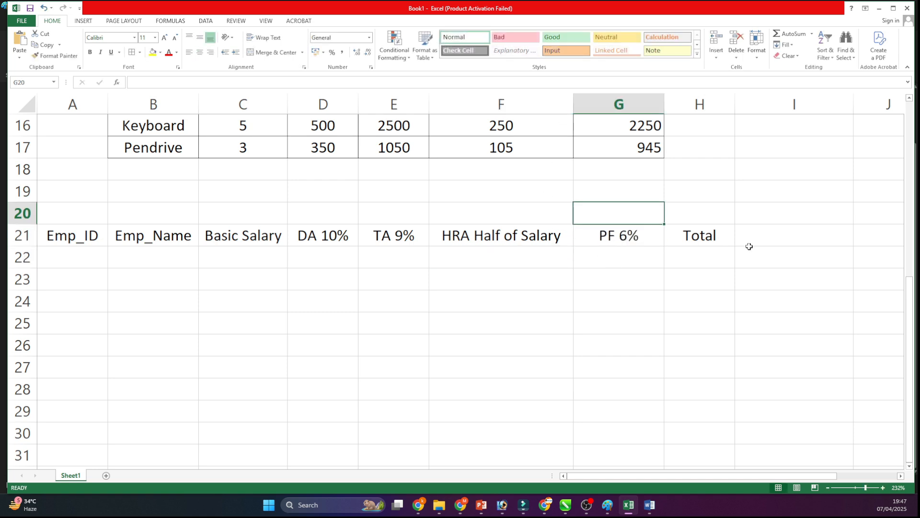
{"action": "left_click", "coordinate": [727, 239]}
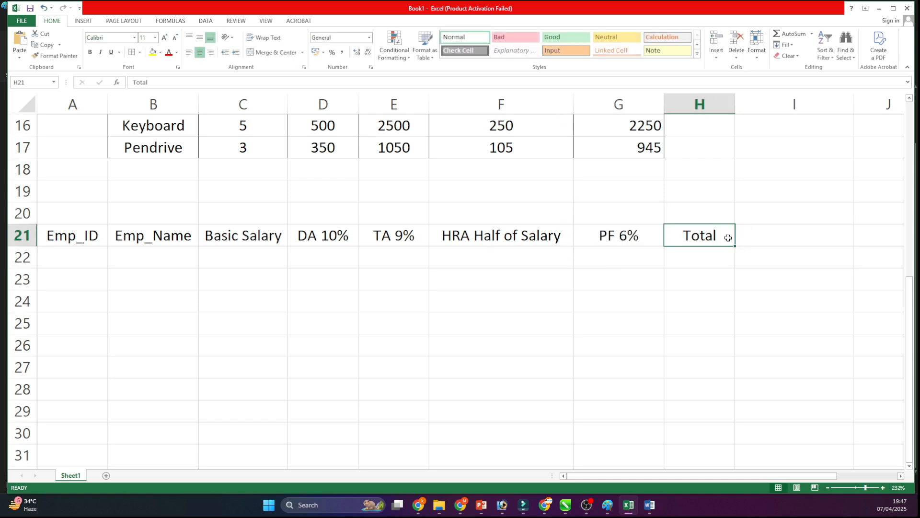
- Fill the Emp_ID column with A101, A102 and A103 in cells A22 to A24
{"action": "left_click", "coordinate": [88, 257]}
{"action": "type", "text": "A101"}
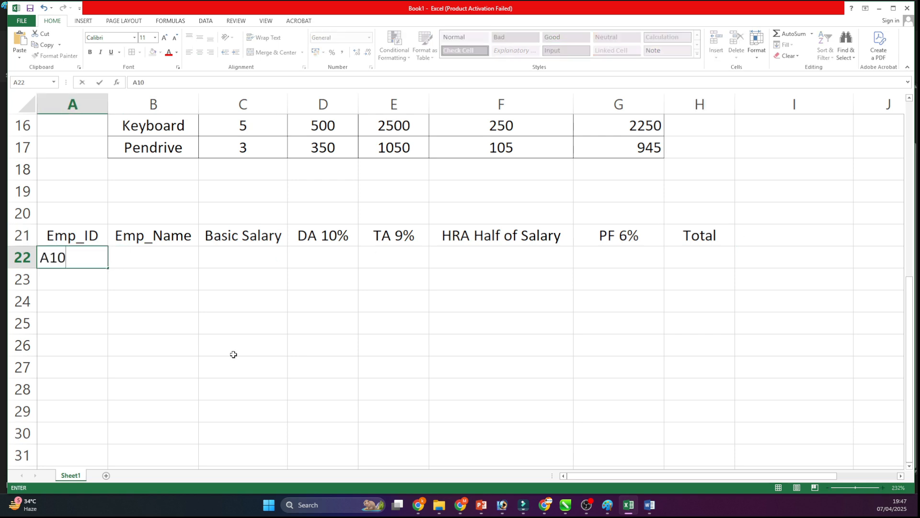
{"action": "key", "text": "Return"}
{"action": "type", "text": "A102"}
{"action": "key", "text": "Return"}
{"action": "type", "text": "0"}
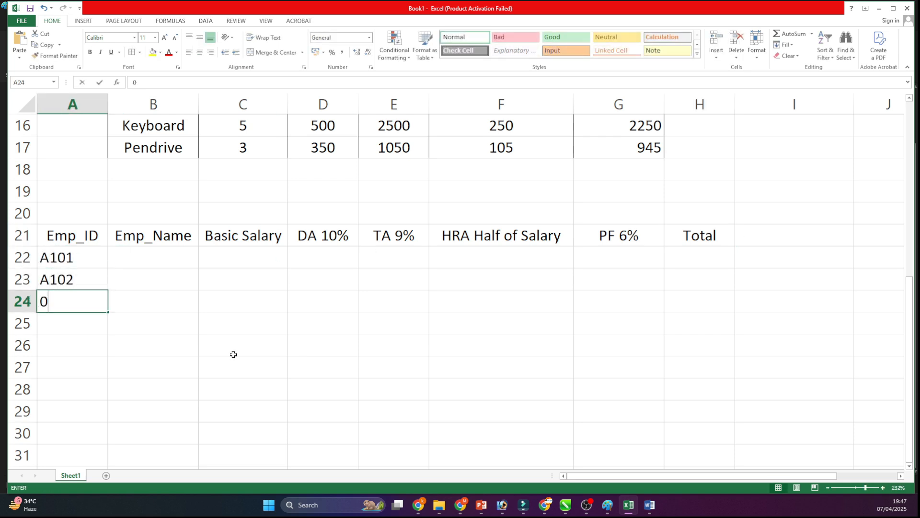
{"action": "key", "text": "BackSpace"}
{"action": "type", "text": "A103"}
{"action": "key", "text": "Return"}
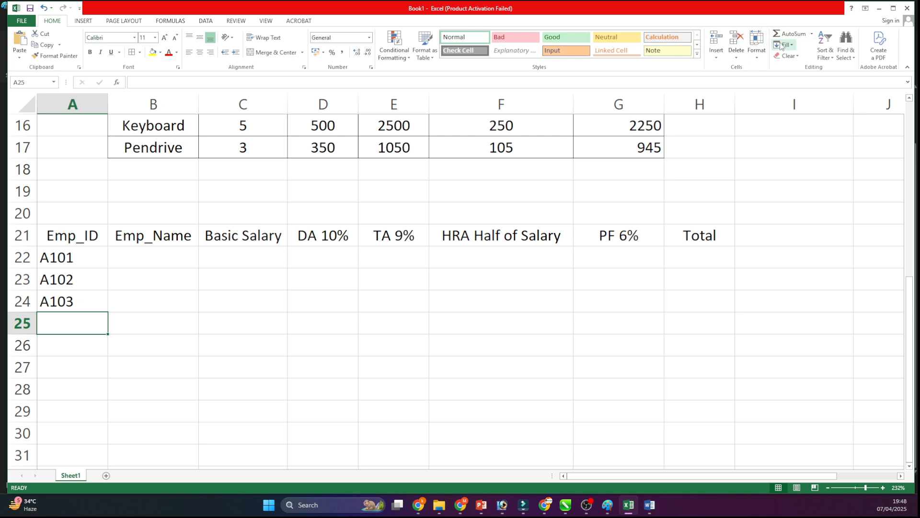
- Extend the Emp_ID series from A22 down to A110 in cell A31
{"action": "left_click", "coordinate": [120, 274]}
{"action": "left_click", "coordinate": [83, 250]}
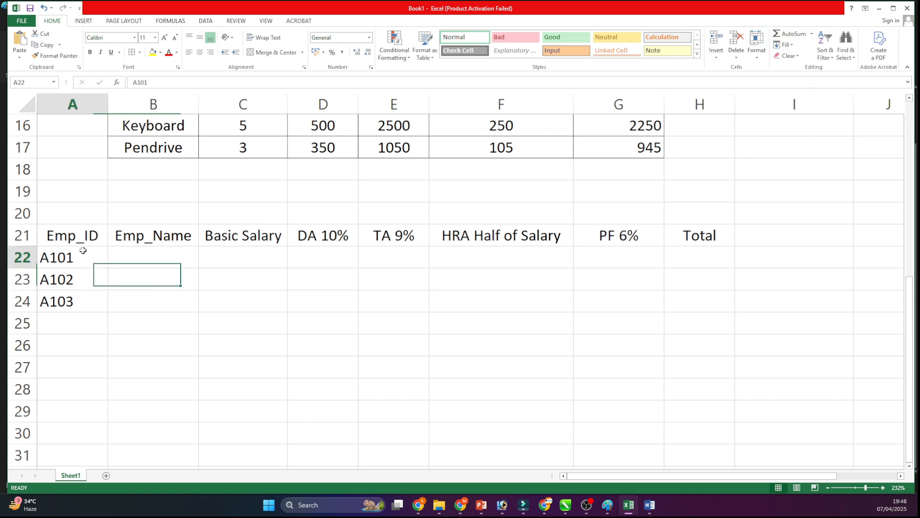
{"action": "left_click_drag", "start_coordinate": [83, 250], "coordinate": [107, 330]}
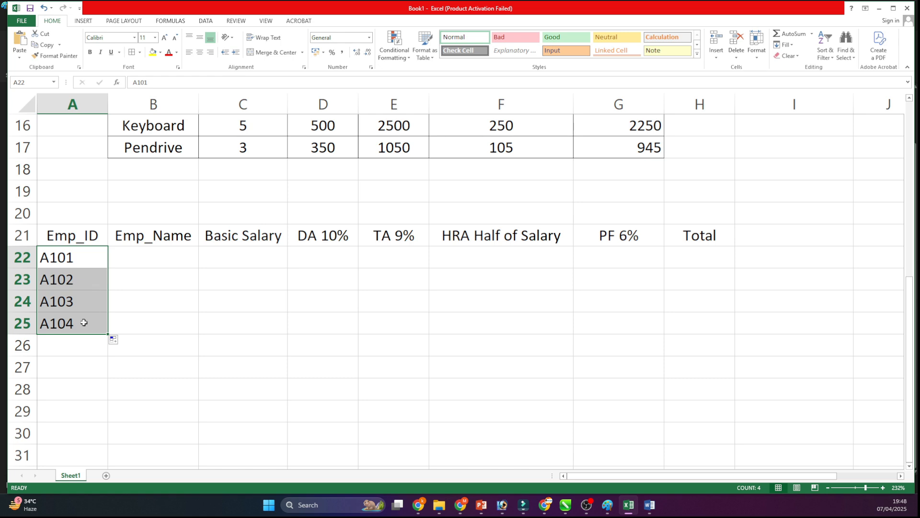
{"action": "left_click_drag", "start_coordinate": [107, 335], "coordinate": [108, 461]}
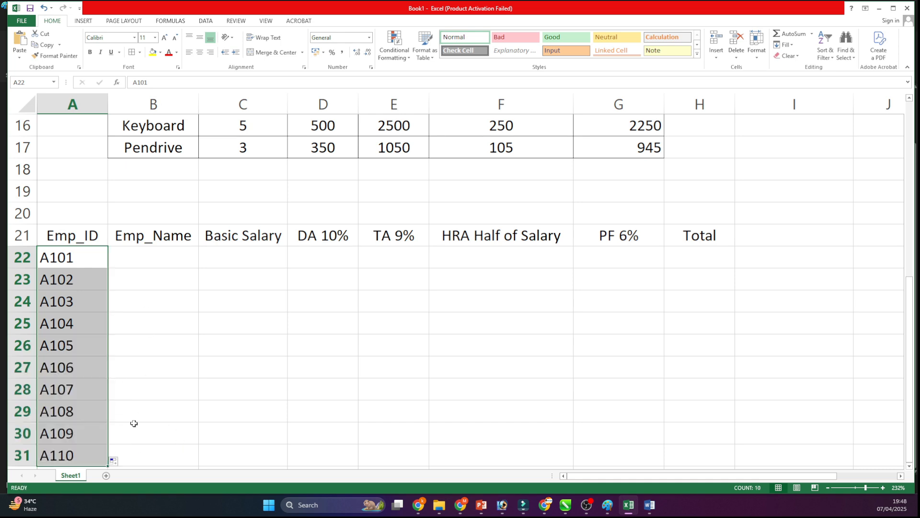
- Enter the trial number 1 in B23 and 2 in C24
{"action": "key", "text": "Right"}
{"action": "key", "text": "Right"}
{"action": "key", "text": "Down"}
{"action": "key", "text": "Down"}
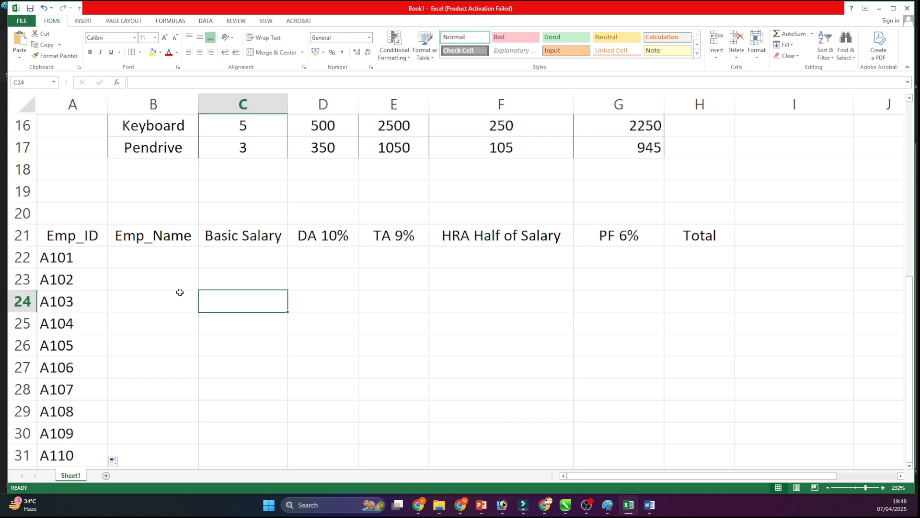
{"action": "key", "text": "Left"}
{"action": "key", "text": "Up"}
{"action": "type", "text": "1"}
{"action": "key", "text": "Return"}
{"action": "key", "text": "Right"}
{"action": "type", "text": "2"}
{"action": "key", "text": "Return"}
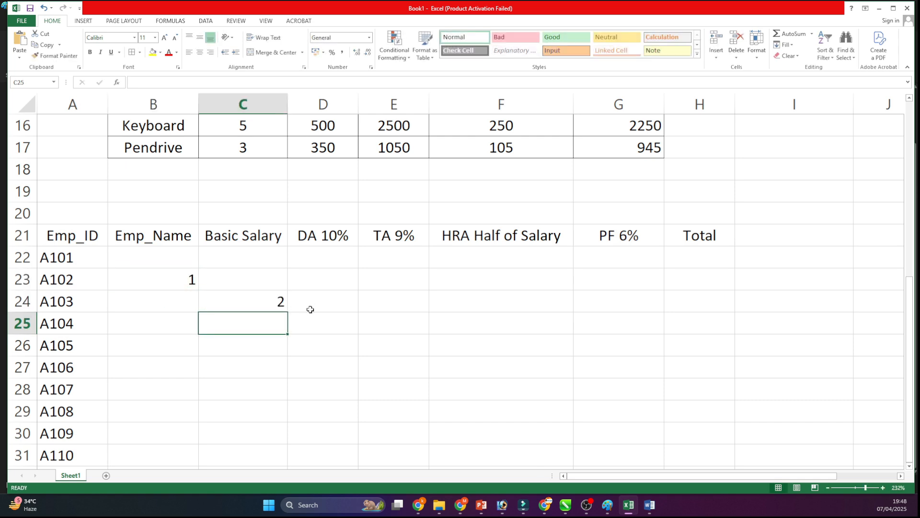
- Enter 2 in B25 and B24, and extend the number series from B23 down to 6 in B28
{"action": "key", "text": "Left"}
{"action": "type", "text": "2"}
{"action": "key", "text": "Return"}
{"action": "left_click", "coordinate": [137, 293]}
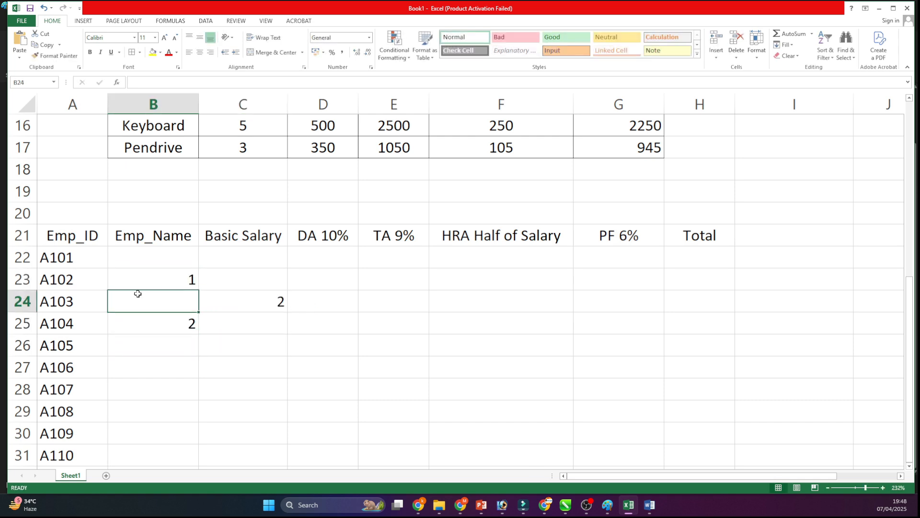
{"action": "type", "text": "2"}
{"action": "key", "text": "Return"}
{"action": "left_click_drag", "start_coordinate": [158, 277], "coordinate": [191, 399]}
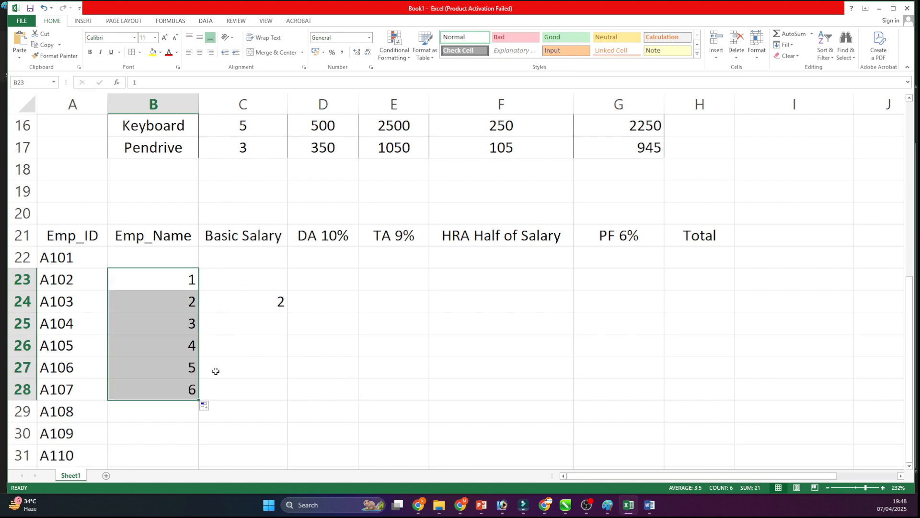
- Clear the trial numbers from B23:B28 and from C24
{"action": "key", "text": "Delete"}
{"action": "key", "text": "Up"}
{"action": "key", "text": "Down"}
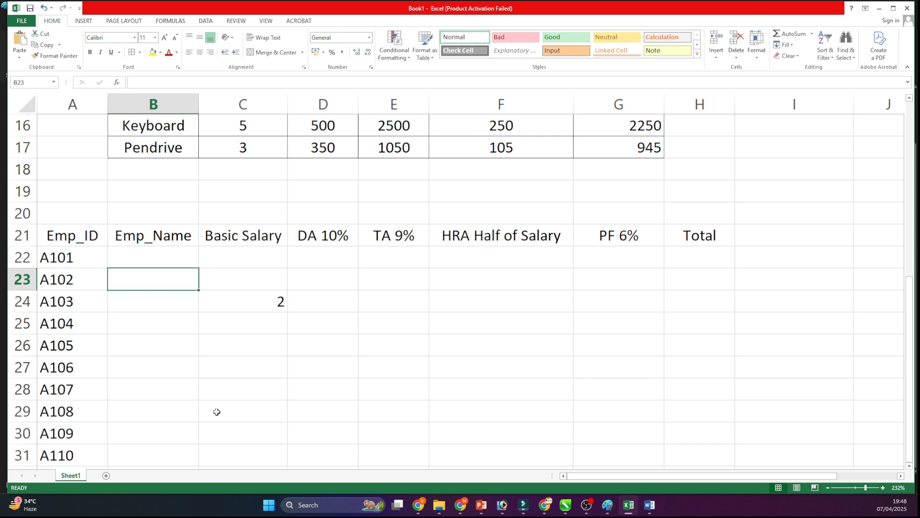
{"action": "key", "text": "Right"}
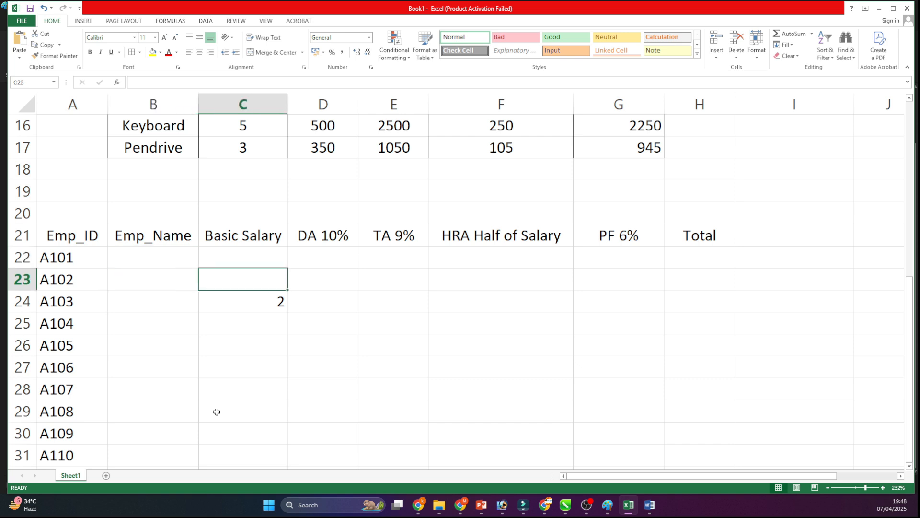
{"action": "key", "text": "Down"}
{"action": "key", "text": "Right"}
{"action": "key", "text": "Left"}
{"action": "key", "text": "Delete"}
{"action": "key", "text": "Left"}
{"action": "key", "text": "Down"}
{"action": "key", "text": "Left"}
{"action": "key", "text": "Up"}
{"action": "key", "text": "Up"}
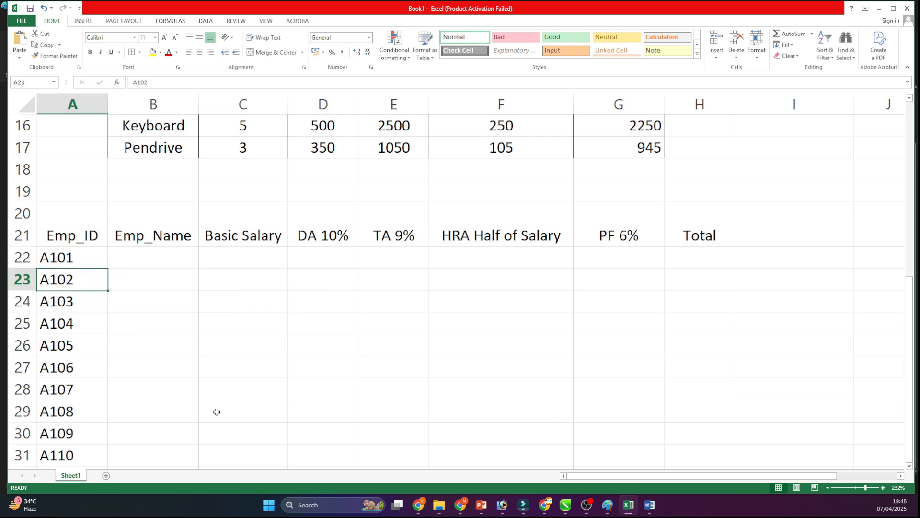
- Copy the five student names from B3:B7 into the Emp_Name column starting at B22
{"action": "key", "text": "Right"}
{"action": "scroll", "coordinate": [279, 315], "scroll_direction": "up", "scroll_amount": 5}
{"action": "left_click_drag", "start_coordinate": [158, 207], "coordinate": [147, 295]}
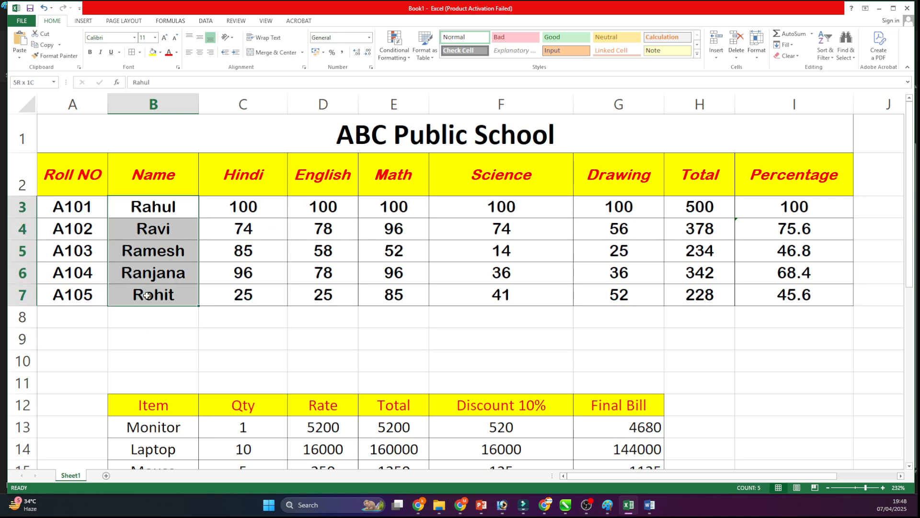
{"action": "key", "text": "ctrl+c"}
{"action": "scroll", "coordinate": [160, 373], "scroll_direction": "down", "scroll_amount": 5}
{"action": "scroll", "coordinate": [160, 372], "scroll_direction": "up", "scroll_amount": 2}
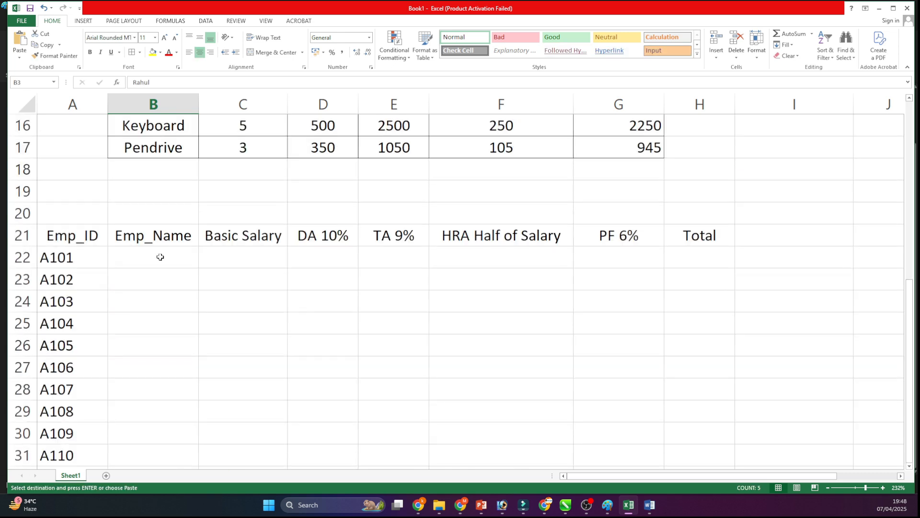
{"action": "left_click", "coordinate": [153, 257]}
{"action": "key", "text": "ctrl+v"}
- Paste the same five names again into B27:B31 to complete the Emp_Name column
{"action": "left_click", "coordinate": [297, 317]}
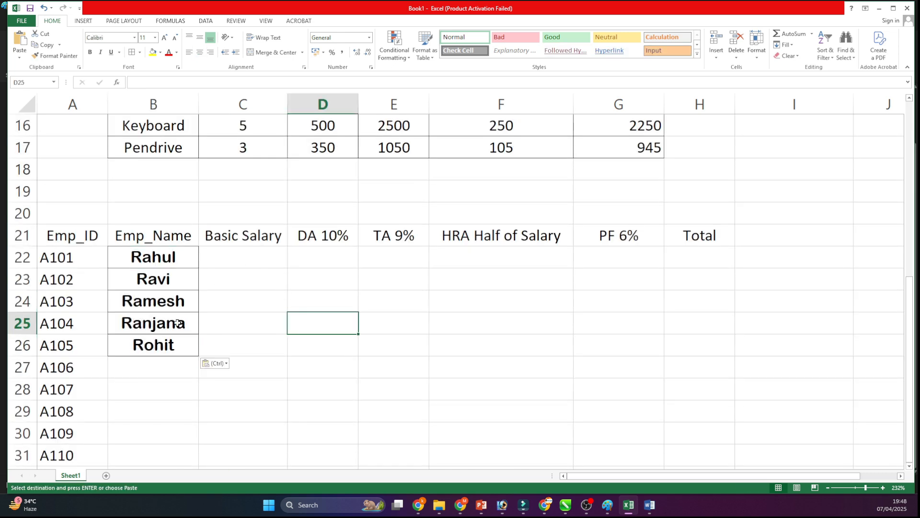
{"action": "left_click", "coordinate": [183, 363]}
{"action": "key", "text": "ctrl+v"}
{"action": "scroll", "coordinate": [182, 363], "scroll_direction": "down", "scroll_amount": 4}
{"action": "scroll", "coordinate": [181, 362], "scroll_direction": "up", "scroll_amount": 4}
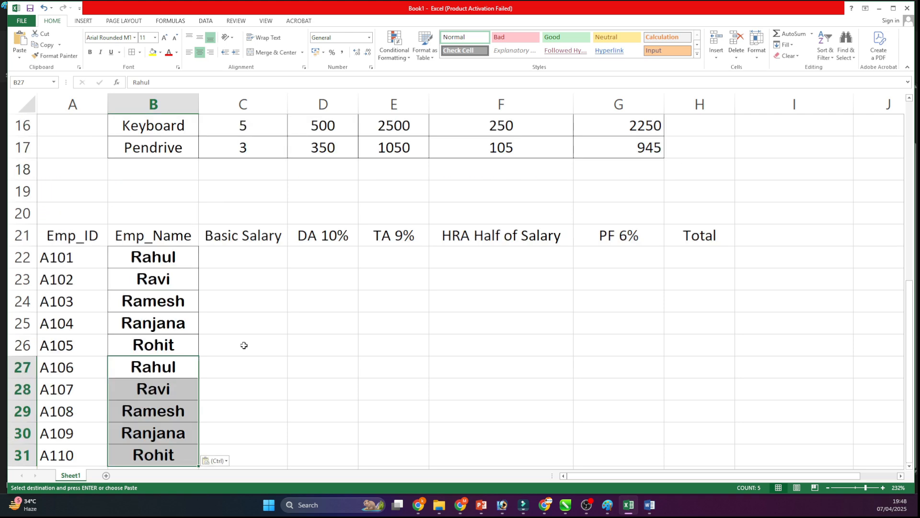
- Enter the basic salaries 12000, 16000, 18000, 4500 and 6800 in C22 to C26
{"action": "left_click", "coordinate": [244, 345]}
{"action": "left_click", "coordinate": [244, 257]}
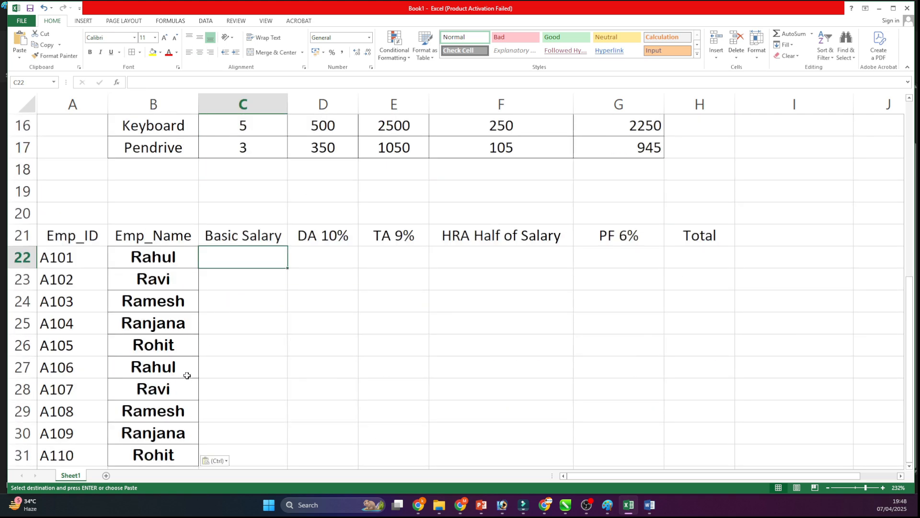
{"action": "left_click", "coordinate": [302, 322]}
{"action": "left_click", "coordinate": [273, 263]}
{"action": "type", "text": "12"}
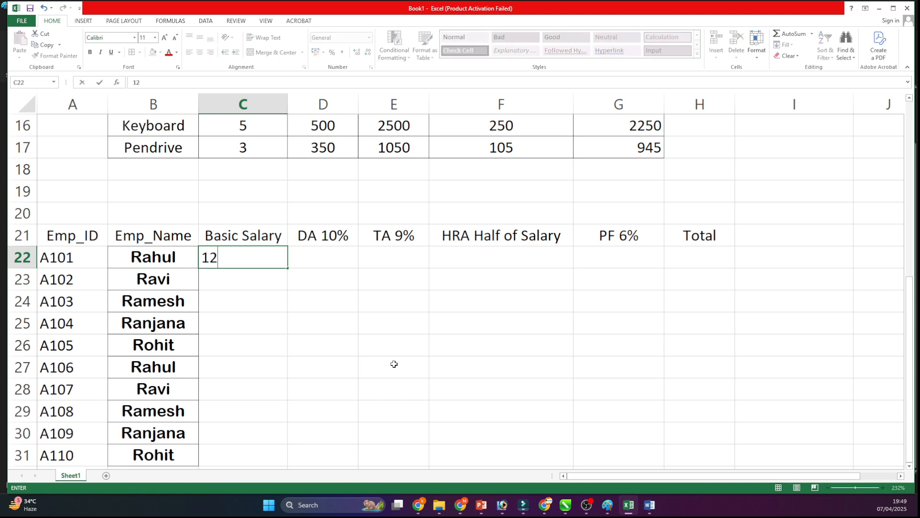
{"action": "type", "text": "000"}
{"action": "key", "text": "Return"}
{"action": "type", "text": "16000"}
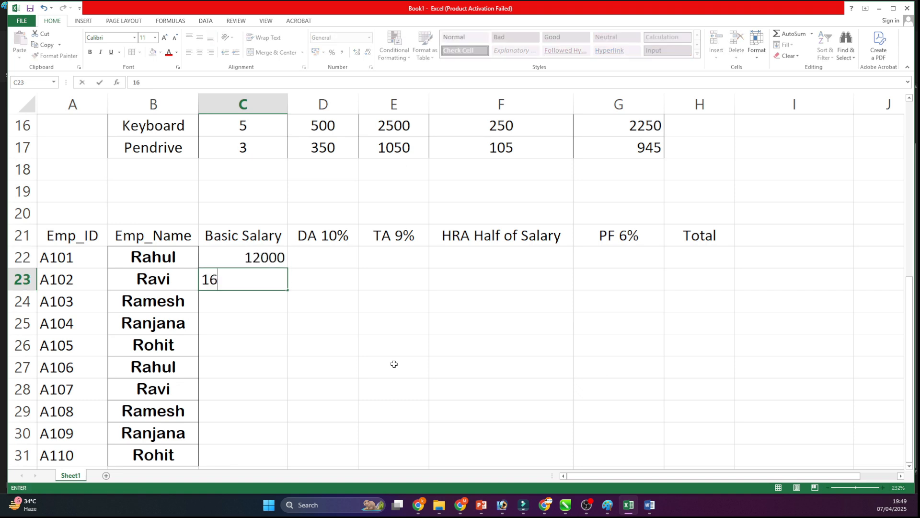
{"action": "key", "text": "Return"}
{"action": "type", "text": "18000"}
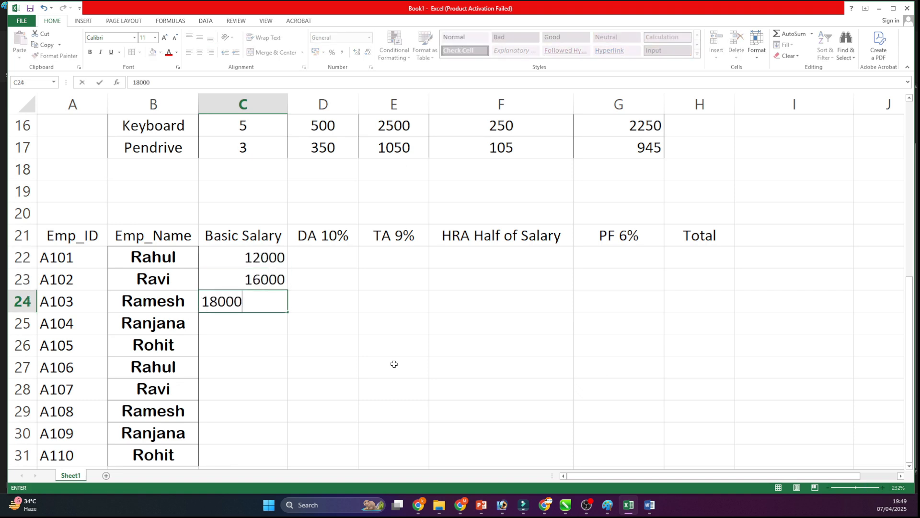
{"action": "key", "text": "Return"}
{"action": "type", "text": "4500"}
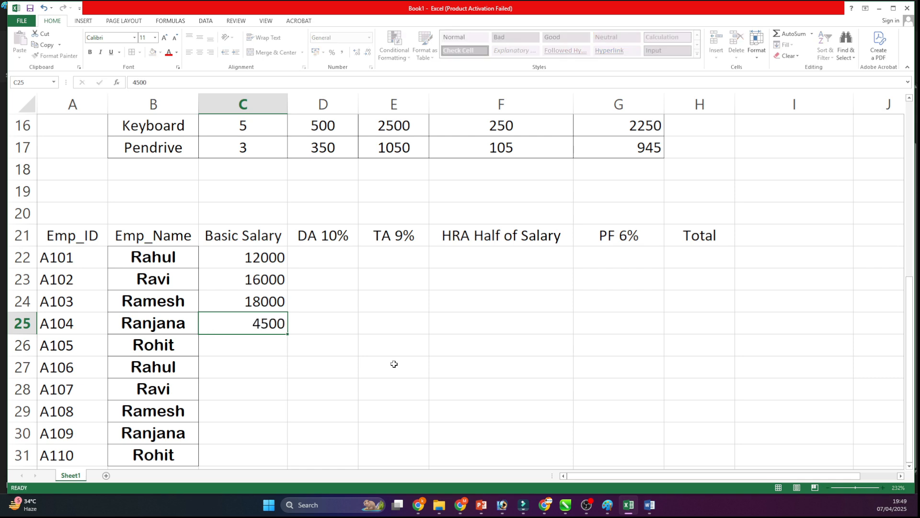
{"action": "key", "text": "Return"}
{"action": "type", "text": "6800"}
{"action": "key", "text": "Return"}
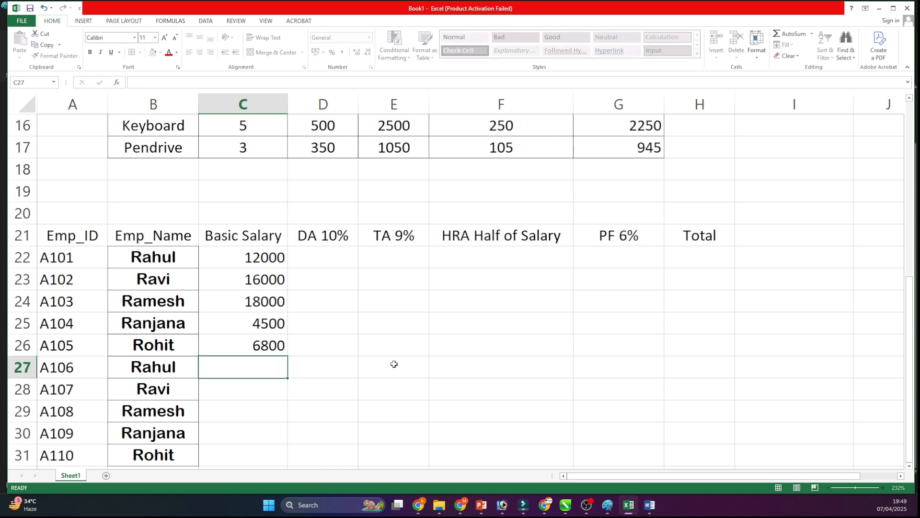
- Enter the basic salaries 9800, 7800, 15000, 9800 and 6500 in C27 to C31
{"action": "type", "text": "9800"}
{"action": "key", "text": "Return"}
{"action": "type", "text": "7800"}
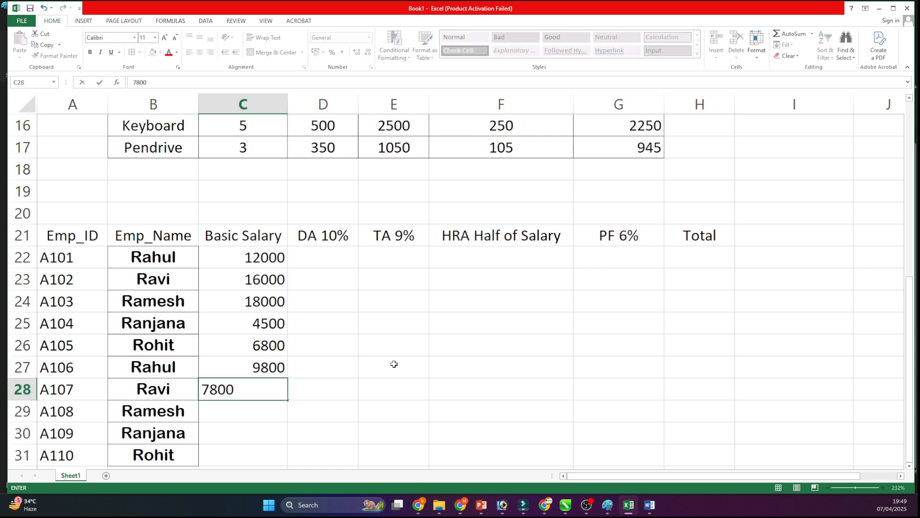
{"action": "key", "text": "Return"}
{"action": "type", "text": "15000"}
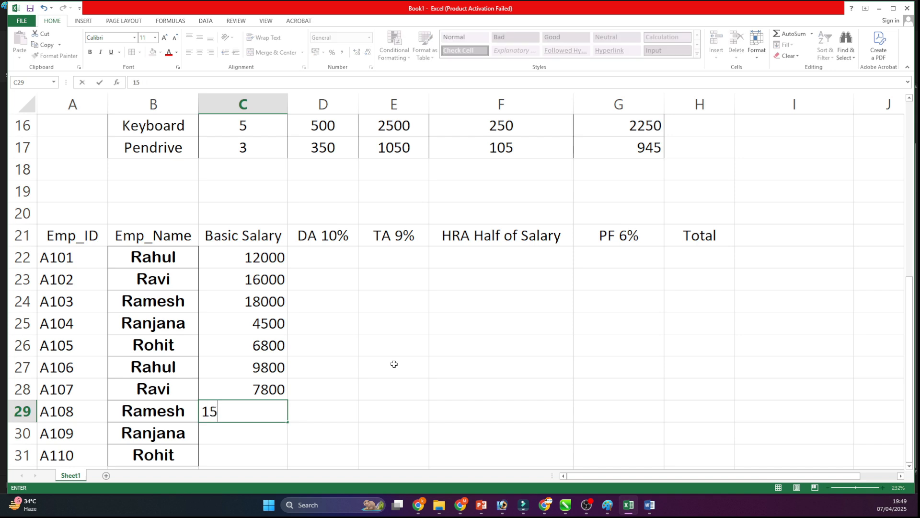
{"action": "key", "text": "Return"}
{"action": "type", "text": "9800"}
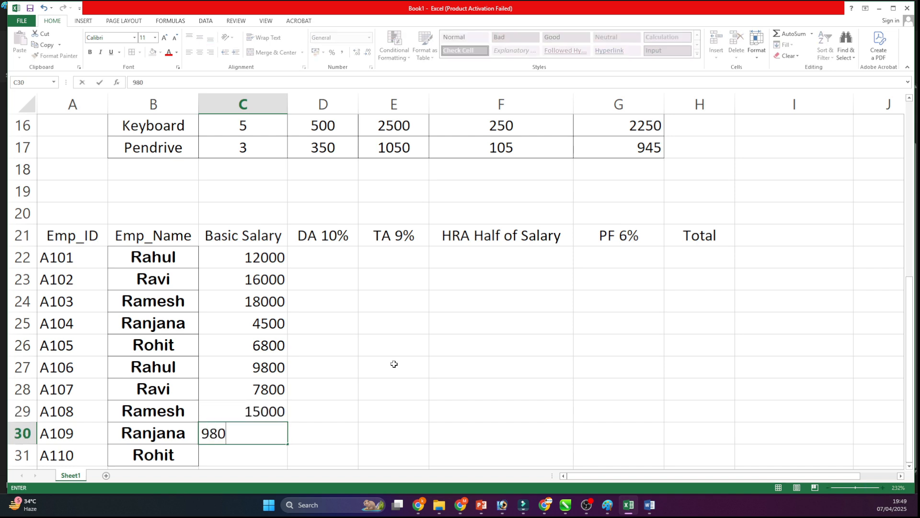
{"action": "key", "text": "Return"}
{"action": "type", "text": "6500"}
{"action": "key", "text": "Return"}
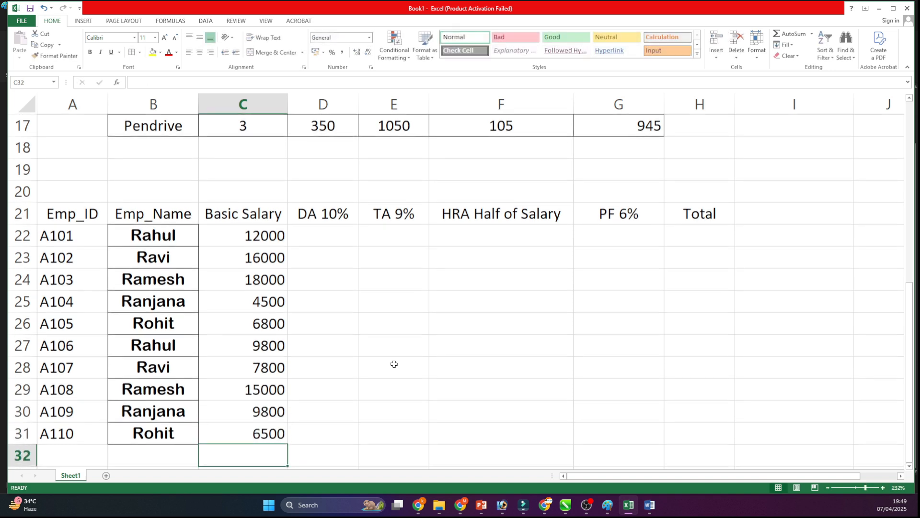
- Left-align the salary table A21:H31 and apply borders to all its cells
{"action": "left_click", "coordinate": [378, 363]}
{"action": "scroll", "coordinate": [376, 362], "scroll_direction": "up", "scroll_amount": 2}
{"action": "scroll", "coordinate": [376, 361], "scroll_direction": "down", "scroll_amount": 2}
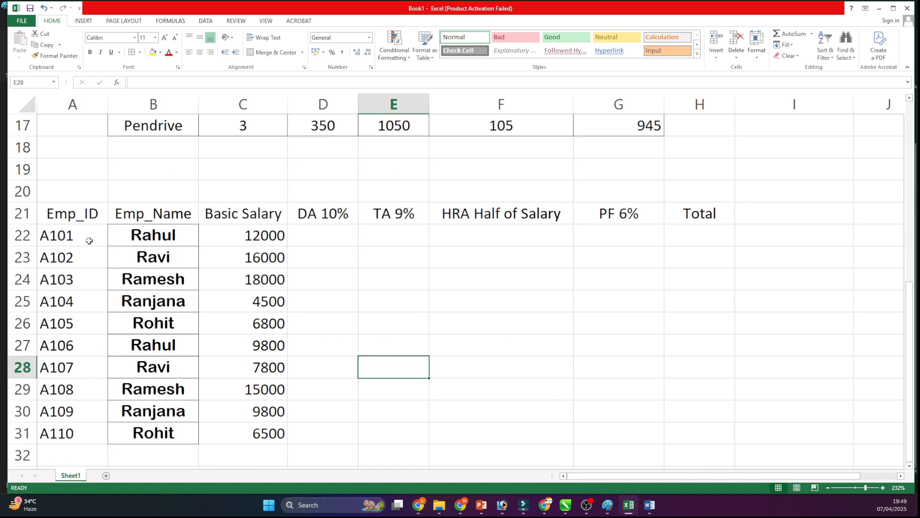
{"action": "left_click_drag", "start_coordinate": [81, 214], "coordinate": [698, 427]}
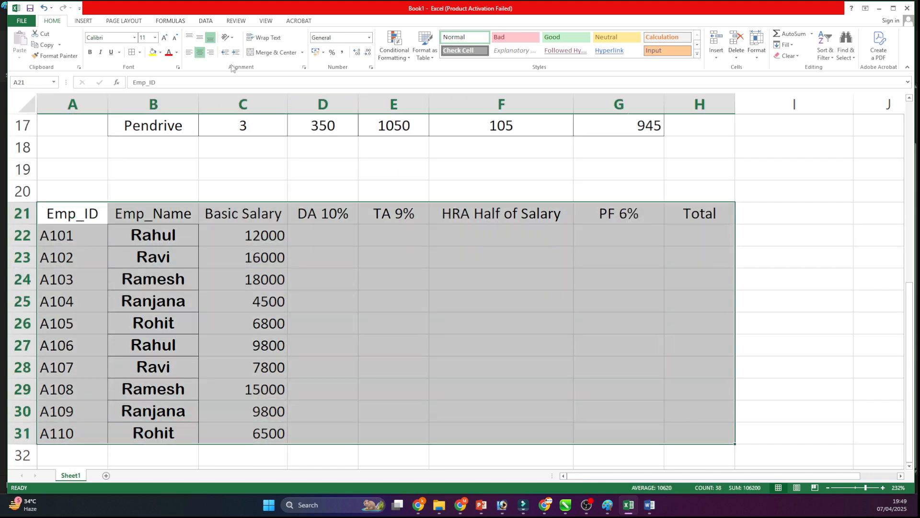
{"action": "left_click", "coordinate": [189, 52]}
{"action": "left_click", "coordinate": [132, 52]}
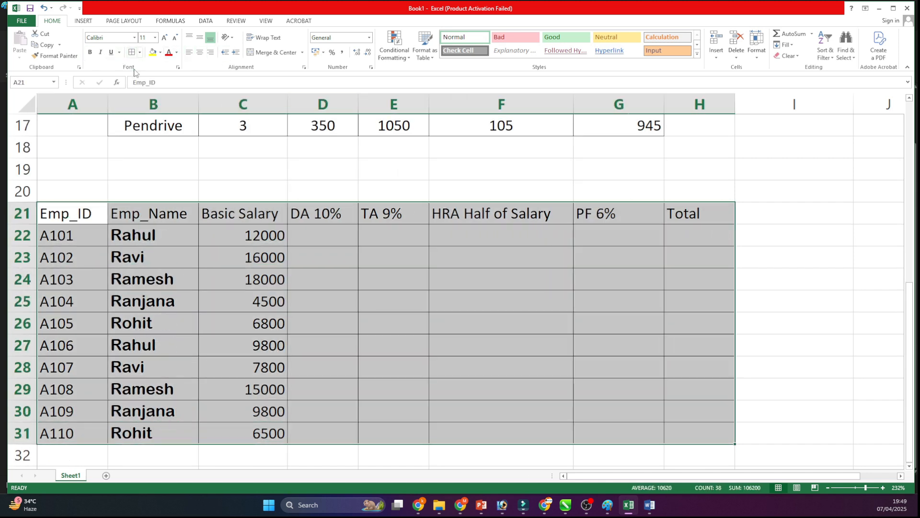
{"action": "left_click", "coordinate": [232, 276]}
- Set the font of the employee names in B22:B31 to Calibri
{"action": "left_click_drag", "start_coordinate": [169, 242], "coordinate": [170, 431]}
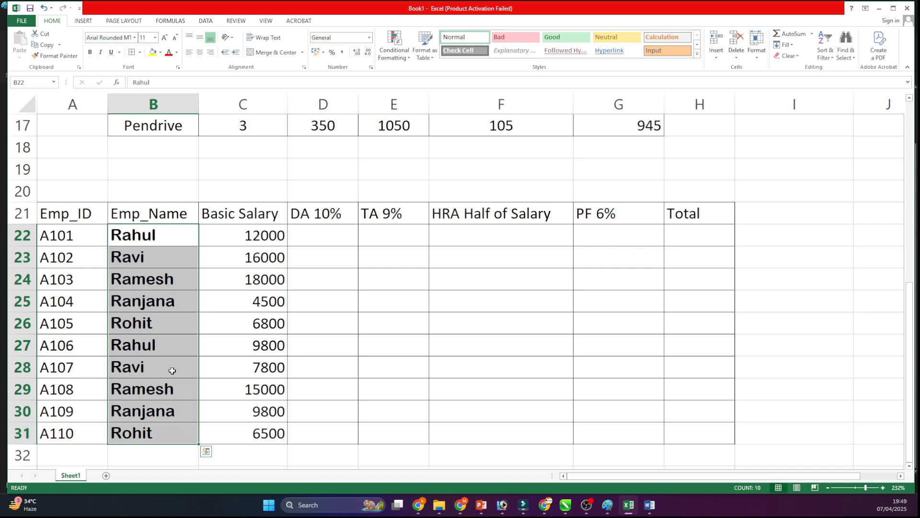
{"action": "left_click", "coordinate": [135, 37]}
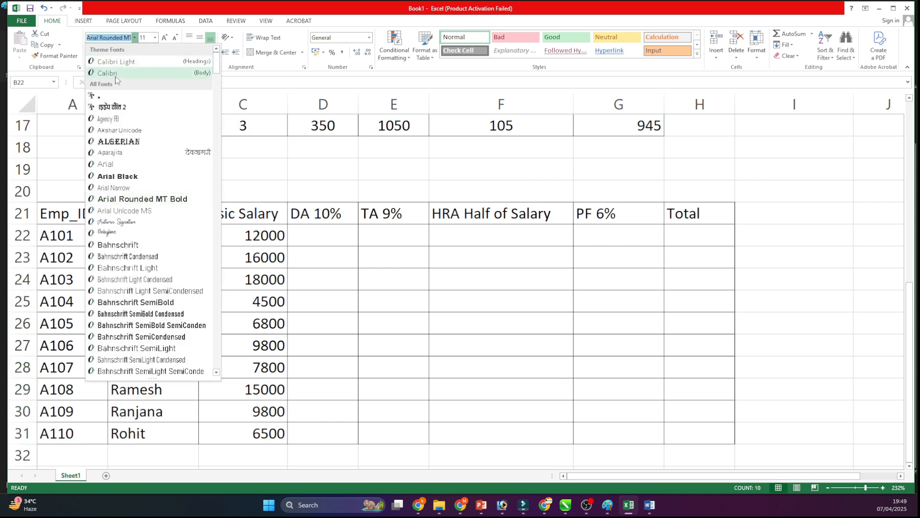
{"action": "left_click", "coordinate": [110, 72]}
{"action": "left_click", "coordinate": [378, 316]}
- Calculate the first employee's DA in D22 with the formula =C22*10%
{"action": "left_click", "coordinate": [333, 228]}
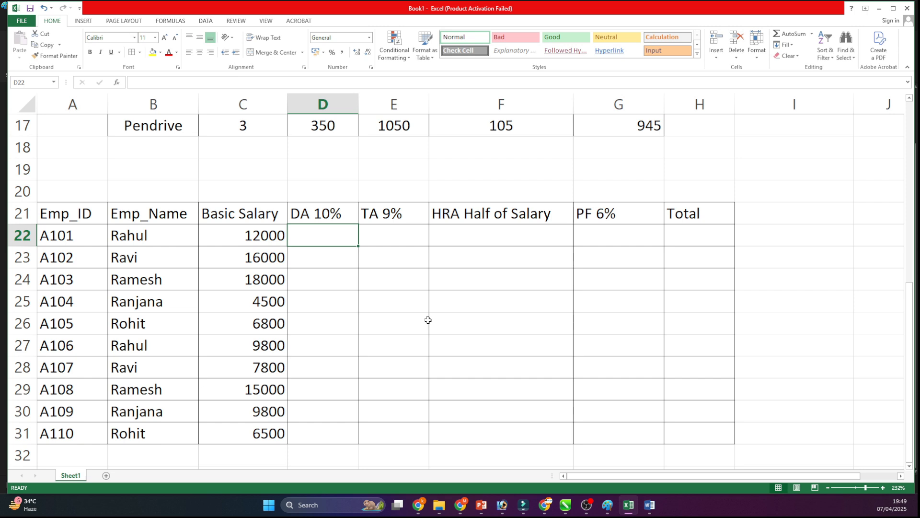
{"action": "type", "text": "="}
{"action": "left_click", "coordinate": [255, 238]}
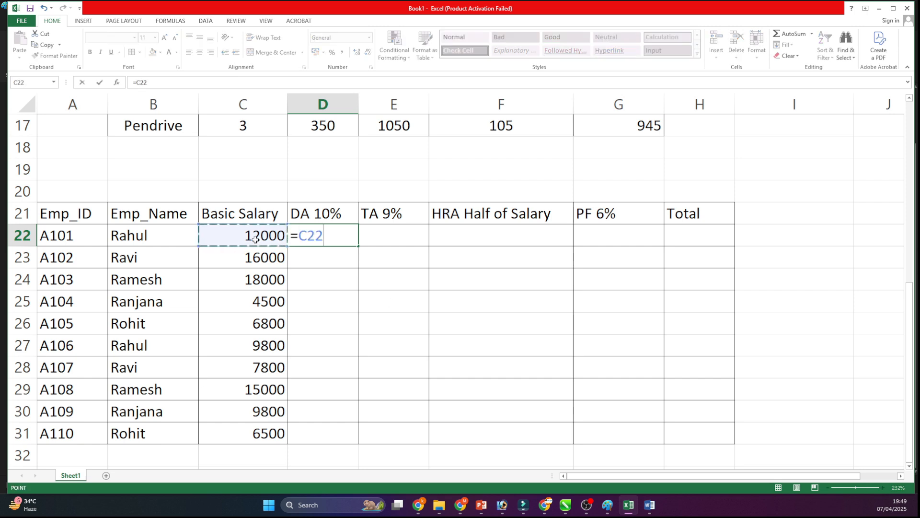
{"action": "type", "text": "*10%"}
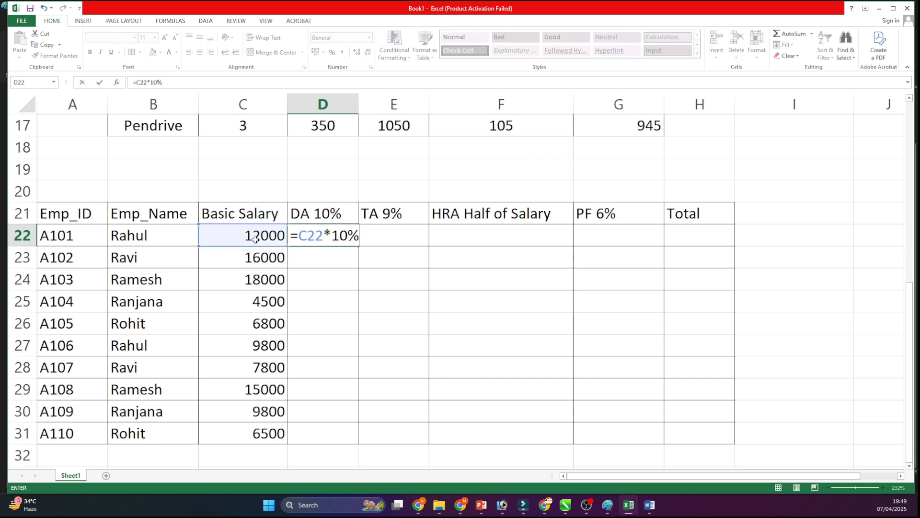
{"action": "key", "text": "Return"}
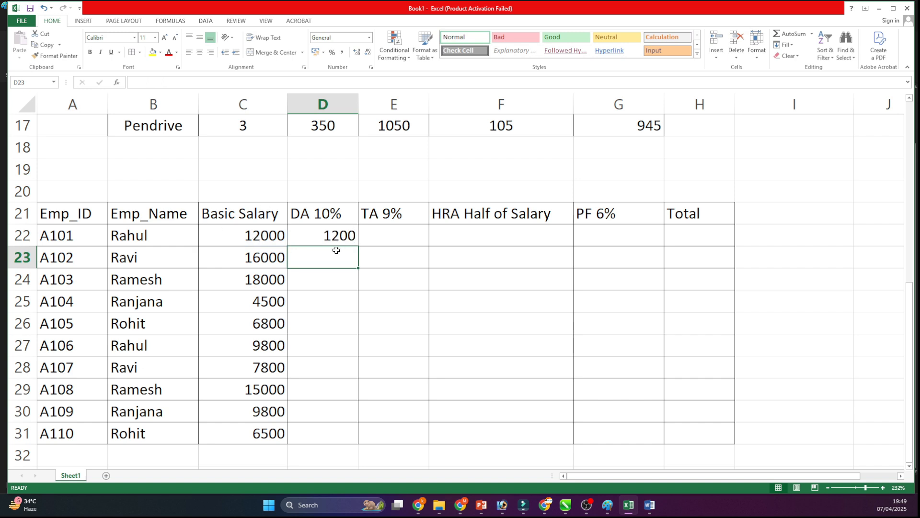
- Calculate the first employee's TA in E22 with the formula =C22*9%
{"action": "left_click", "coordinate": [394, 231]}
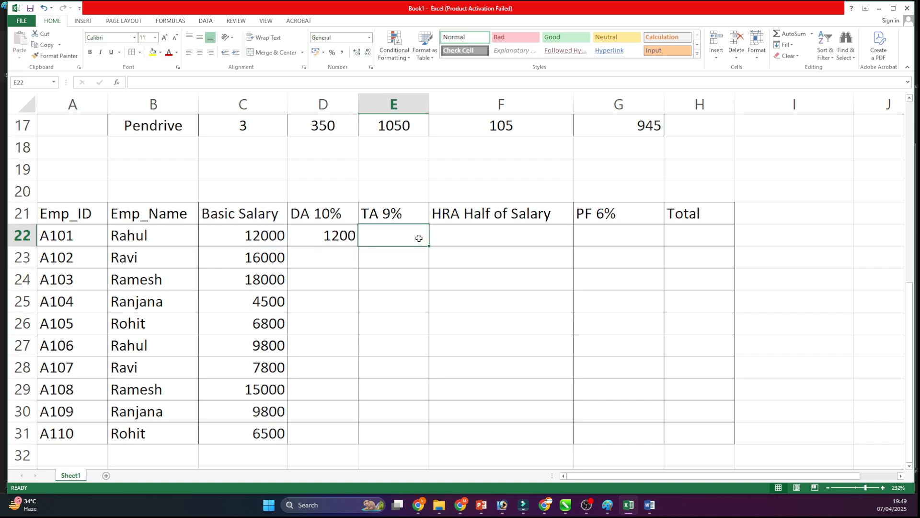
{"action": "type", "text": "="}
{"action": "left_click", "coordinate": [294, 232]}
{"action": "left_click", "coordinate": [258, 230]}
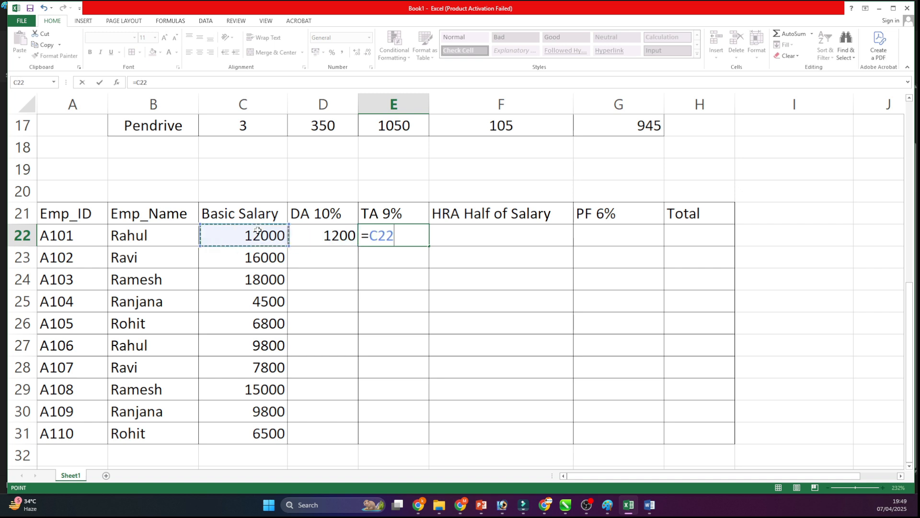
{"action": "type", "text": "*9%"}
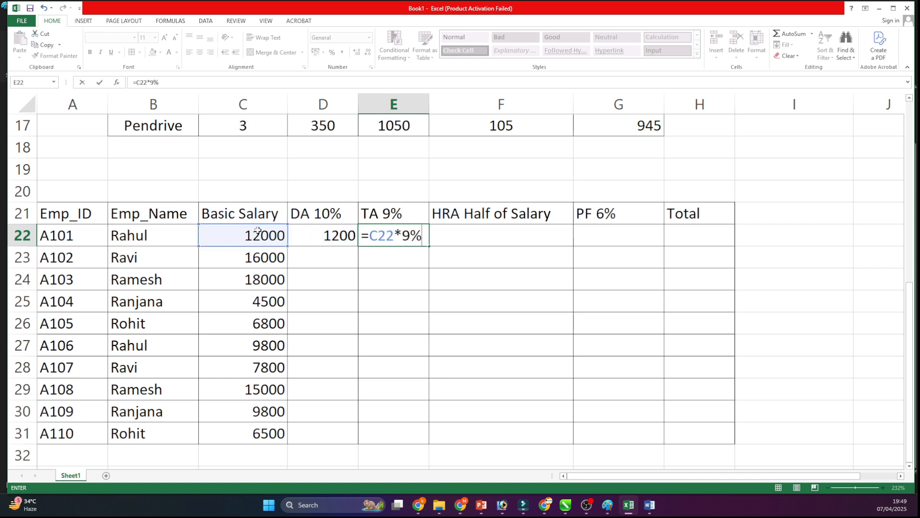
{"action": "key", "text": "Return"}
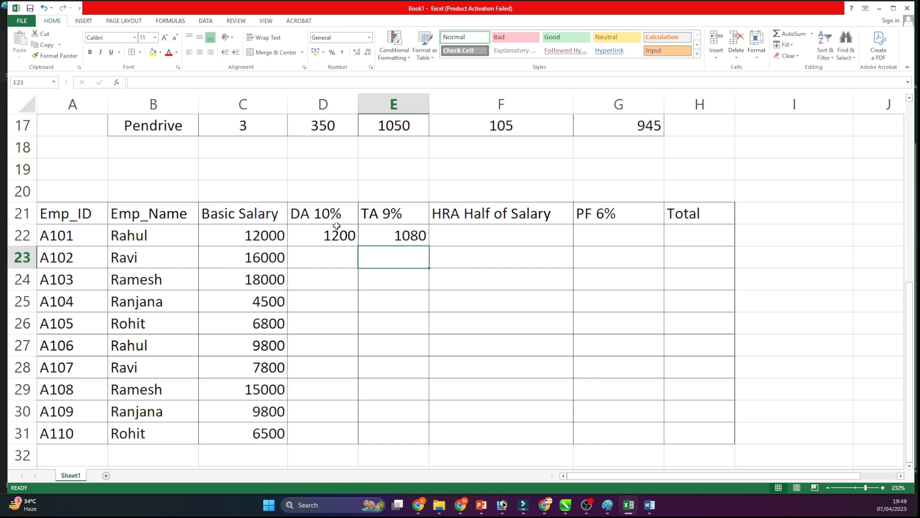
- Calculate the first employee's HRA in F22 as half the basic salary with the formula =C22/2
{"action": "left_click", "coordinate": [460, 235]}
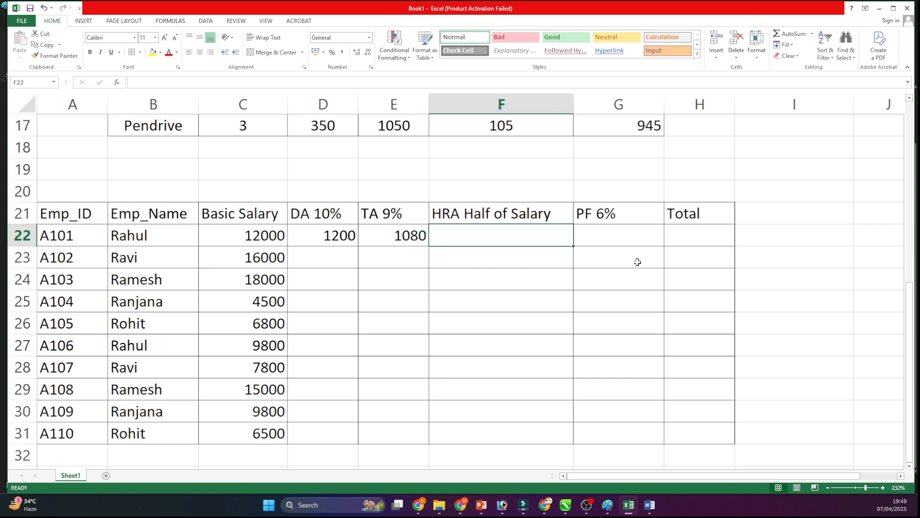
{"action": "type", "text": "="}
{"action": "left_click", "coordinate": [225, 240]}
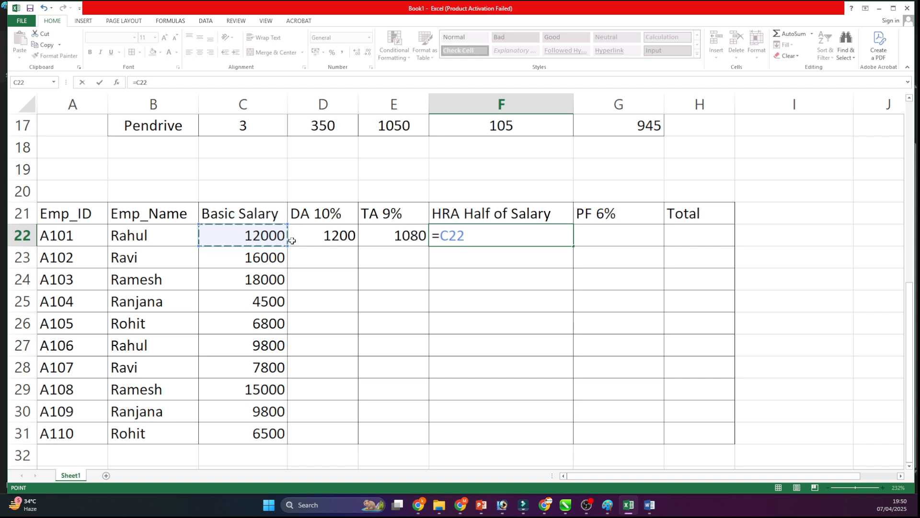
{"action": "type", "text": "/2"}
{"action": "key", "text": "Return"}
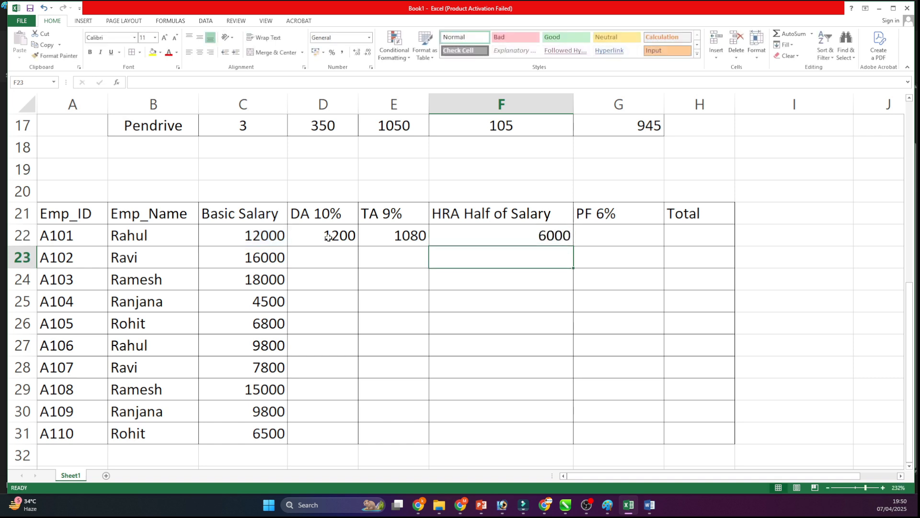
- Change the HRA formula in F22 to =C22*50%
{"action": "double_click", "coordinate": [518, 236]}
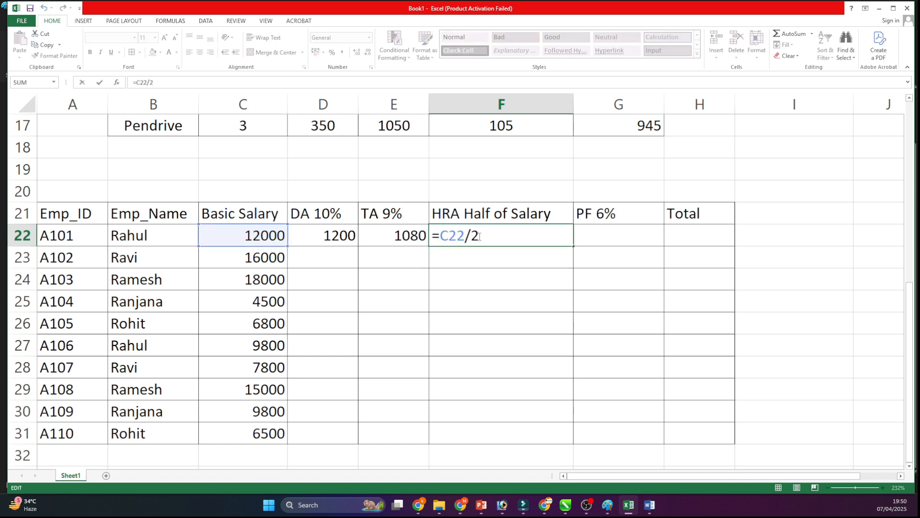
{"action": "key", "text": "BackSpace"}
{"action": "key", "text": "BackSpace"}
{"action": "type", "text": "*50%"}
{"action": "key", "text": "Return"}
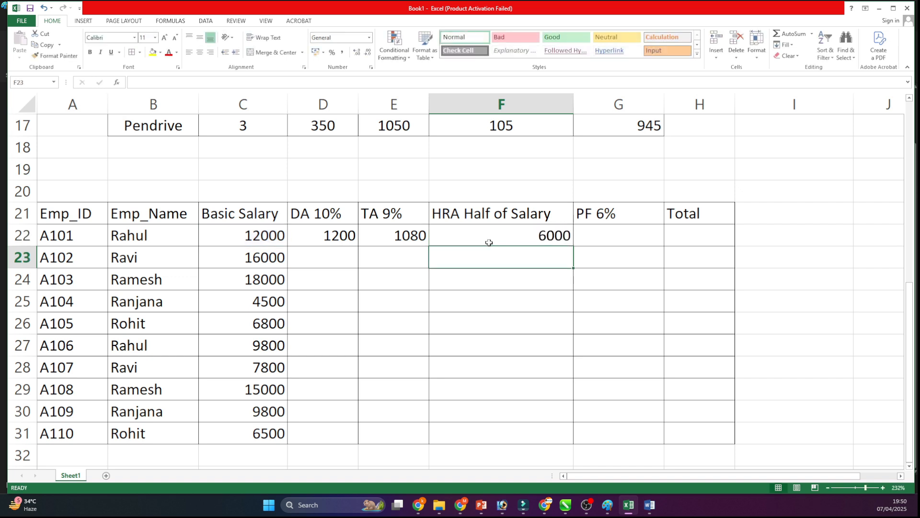
- Replace the percentage-based HRA formula in F22 with =C22/2
{"action": "double_click", "coordinate": [481, 238]}
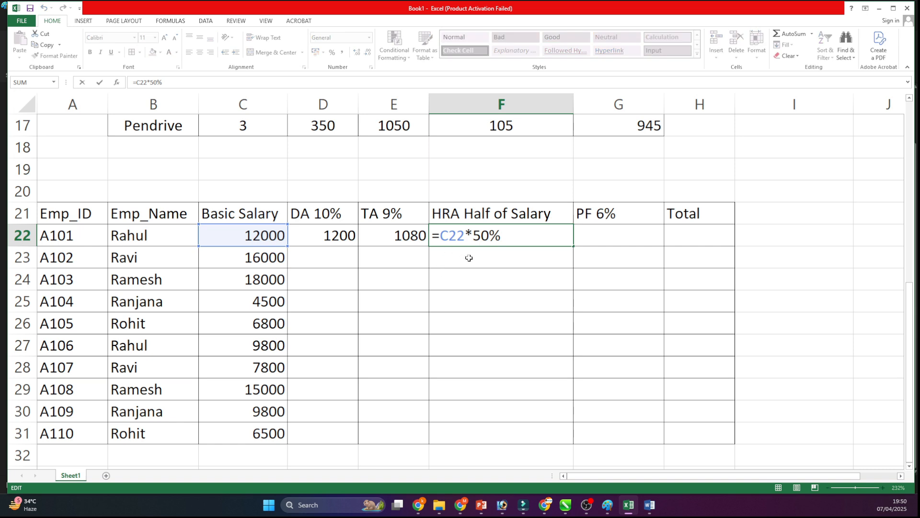
{"action": "left_click_drag", "start_coordinate": [542, 240], "coordinate": [385, 232]}
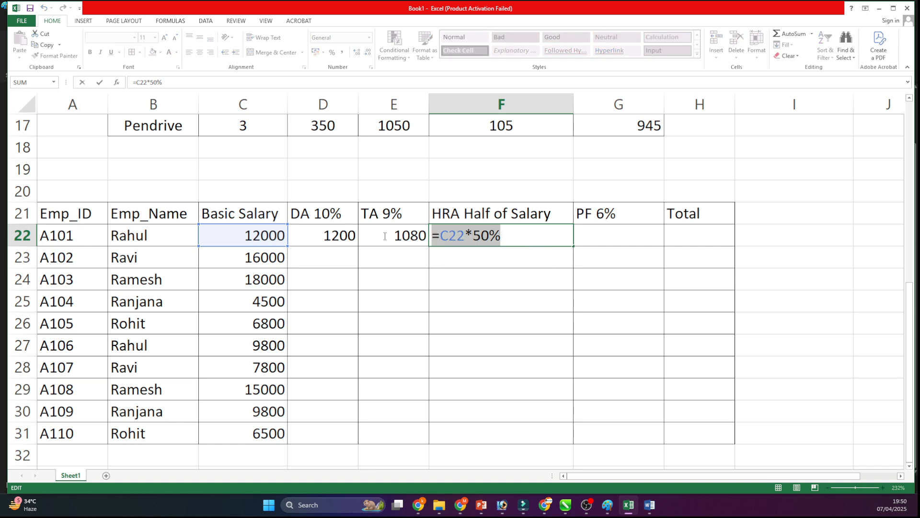
{"action": "type", "text": "="}
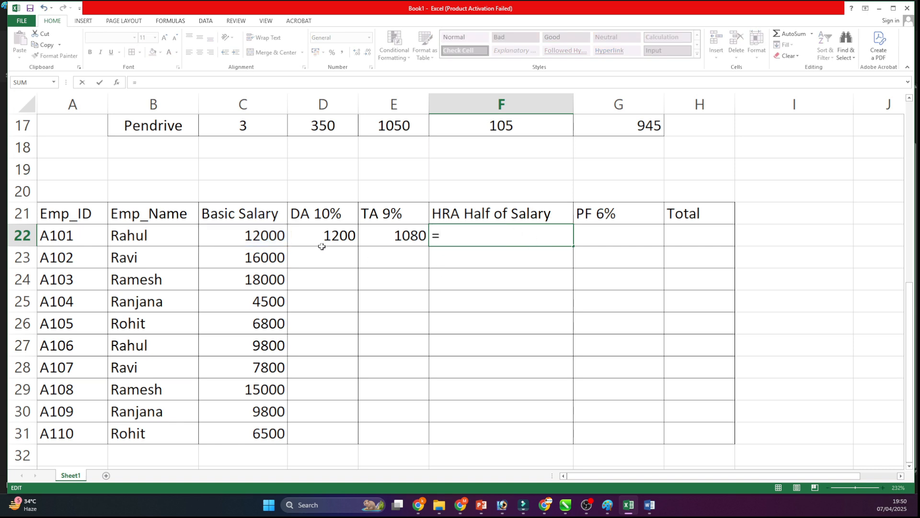
{"action": "left_click", "coordinate": [283, 236]}
{"action": "type", "text": "/2"}
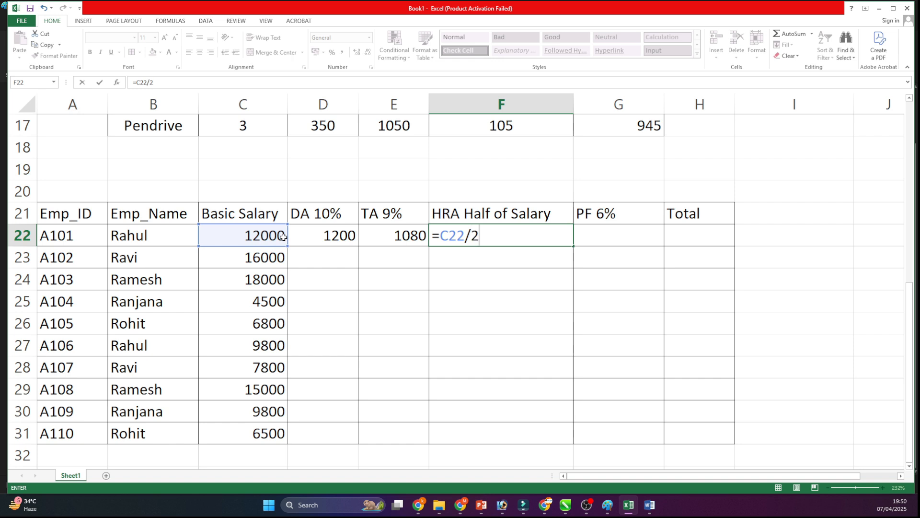
{"action": "key", "text": "Return"}
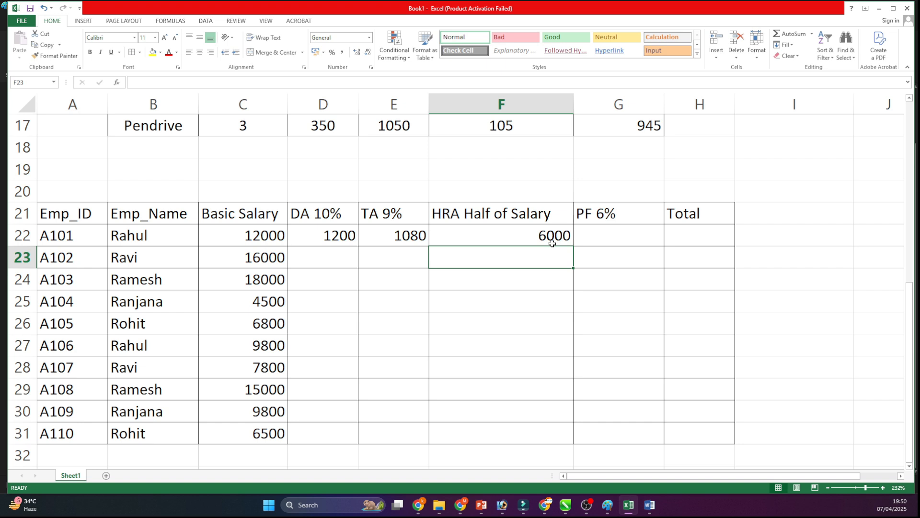
- Calculate the first employee's PF in G22 with the formula =C22*6%
{"action": "left_click", "coordinate": [587, 241]}
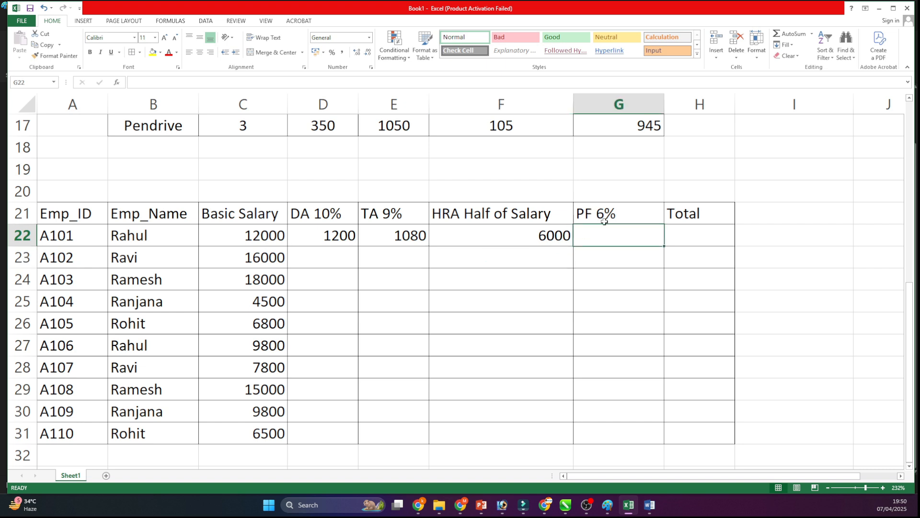
{"action": "type", "text": "="}
{"action": "left_click", "coordinate": [258, 234]}
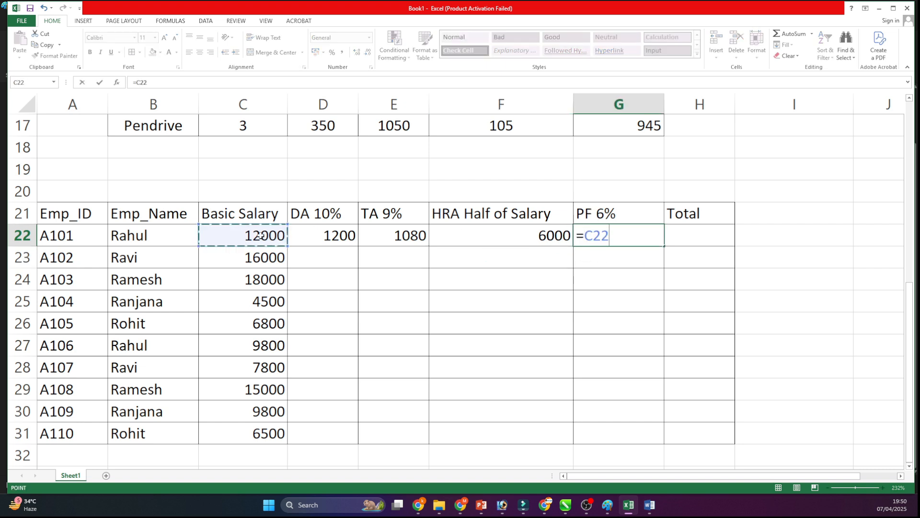
{"action": "type", "text": "*6%"}
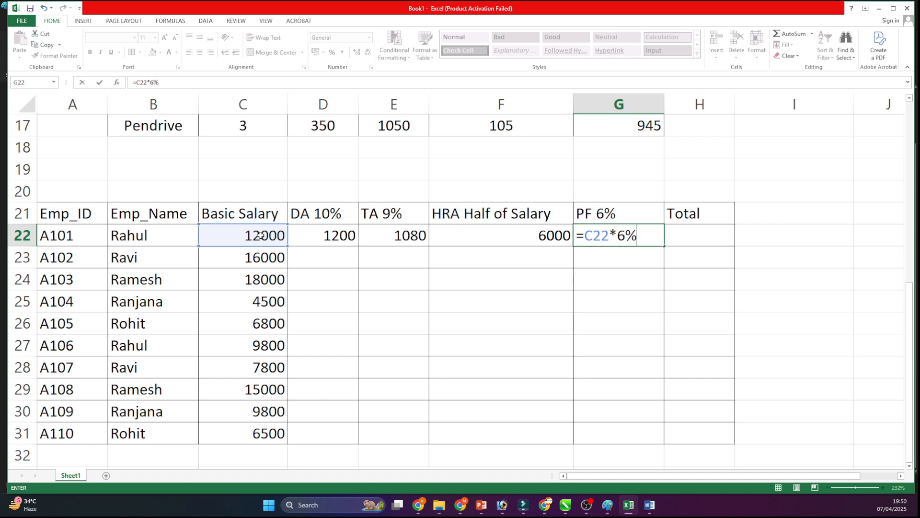
{"action": "key", "text": "Return"}
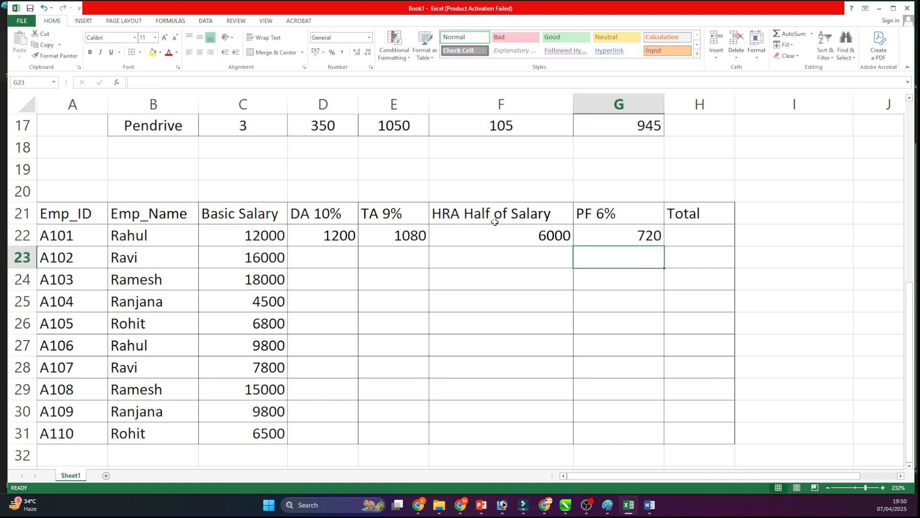
- Calculate the first employee's Total in H22 with the formula =C22+D22+E22+F22-G22
{"action": "left_click", "coordinate": [720, 241]}
{"action": "type", "text": "="}
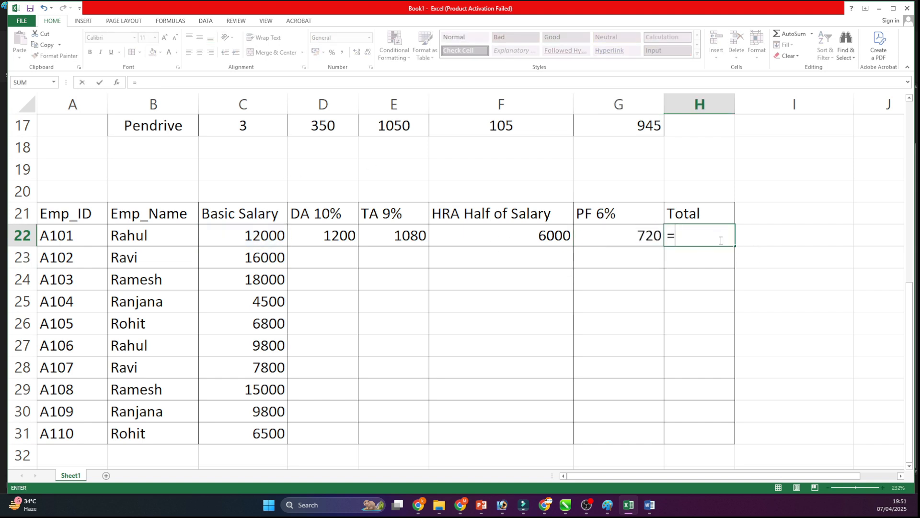
{"action": "left_click", "coordinate": [256, 232]}
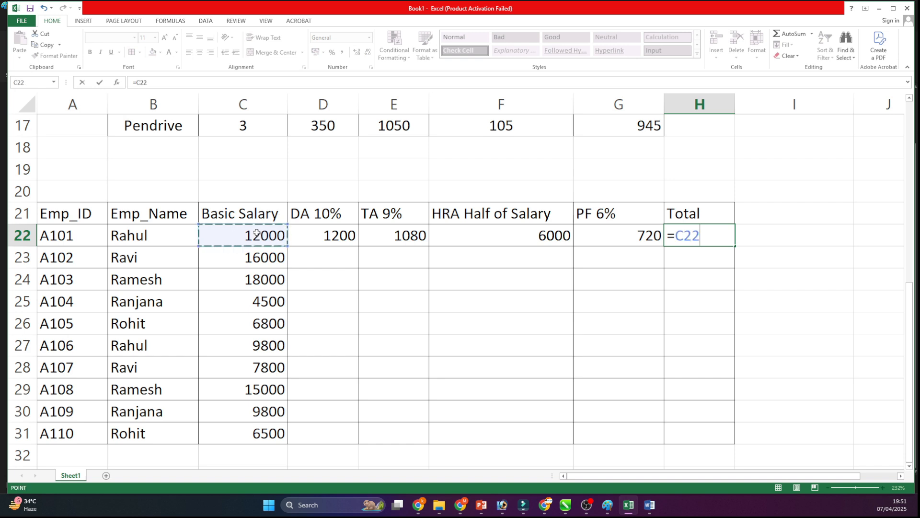
{"action": "type", "text": "+"}
{"action": "left_click", "coordinate": [296, 239]}
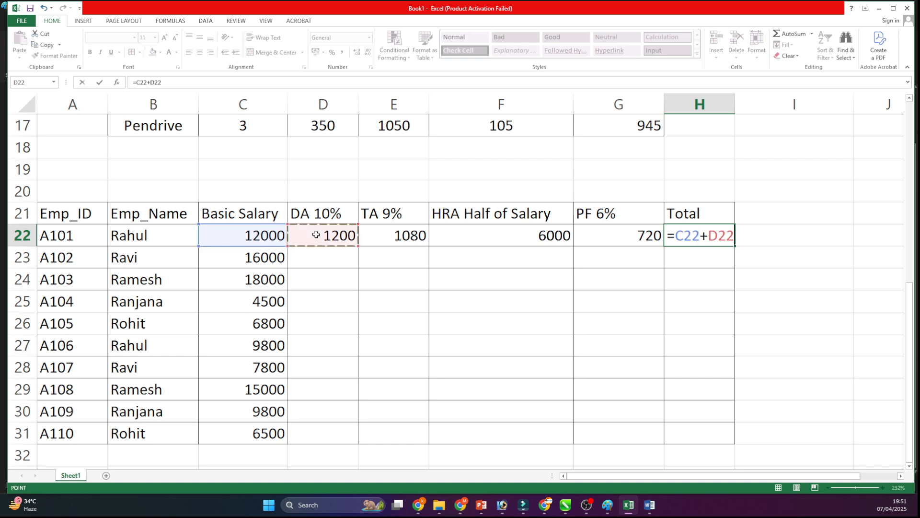
{"action": "type", "text": "+"}
{"action": "left_click", "coordinate": [404, 238]}
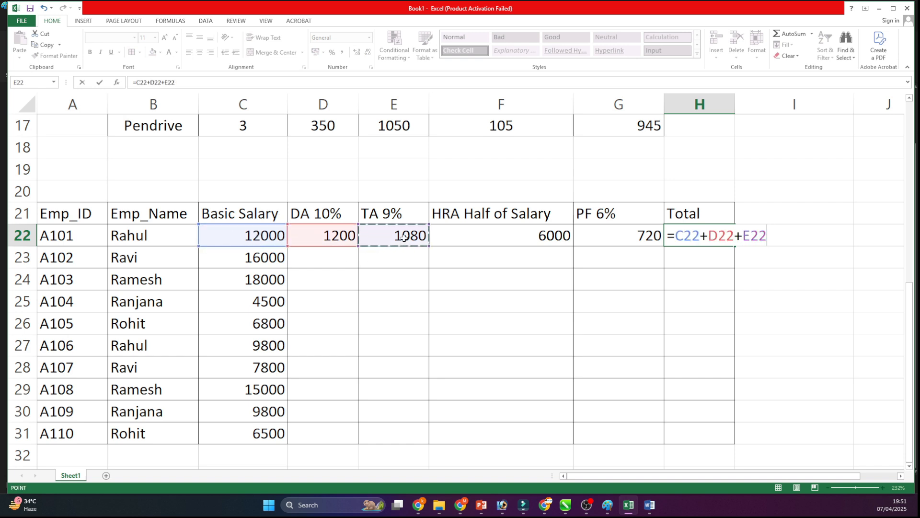
{"action": "type", "text": "+"}
{"action": "left_click", "coordinate": [470, 246]}
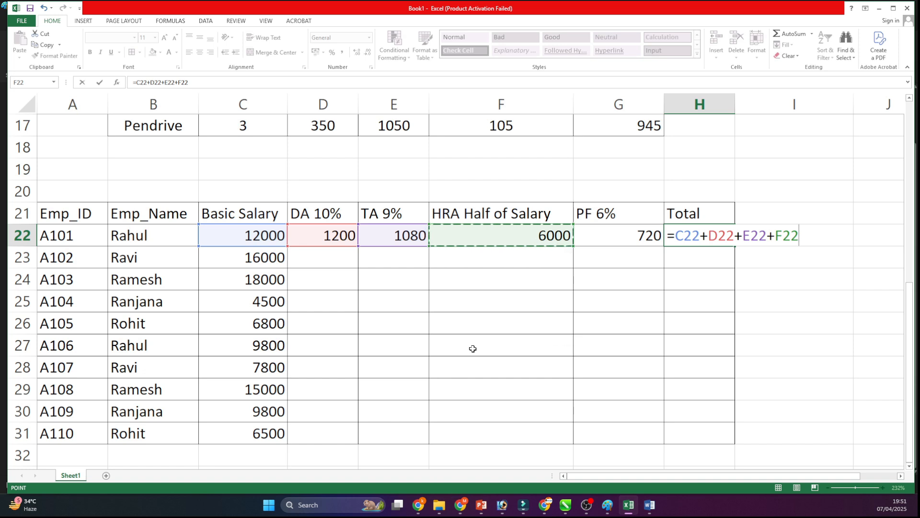
{"action": "type", "text": "-"}
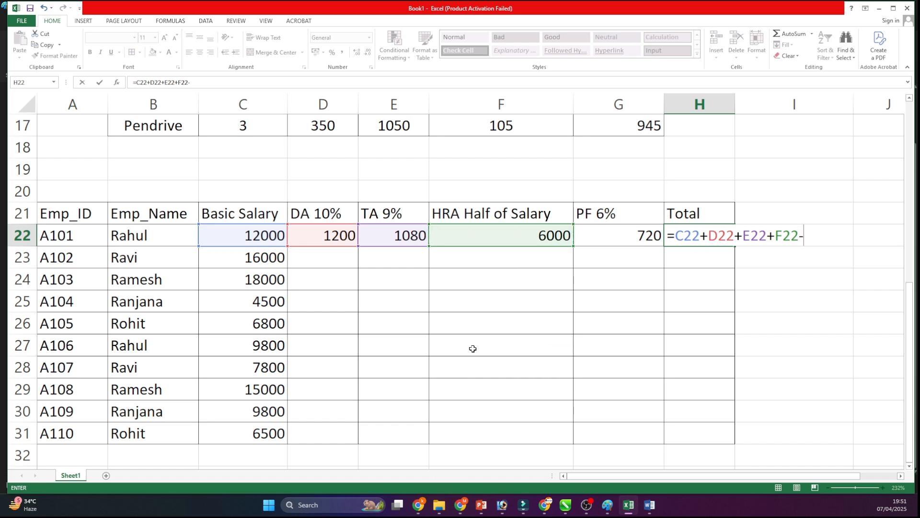
{"action": "left_click", "coordinate": [625, 242]}
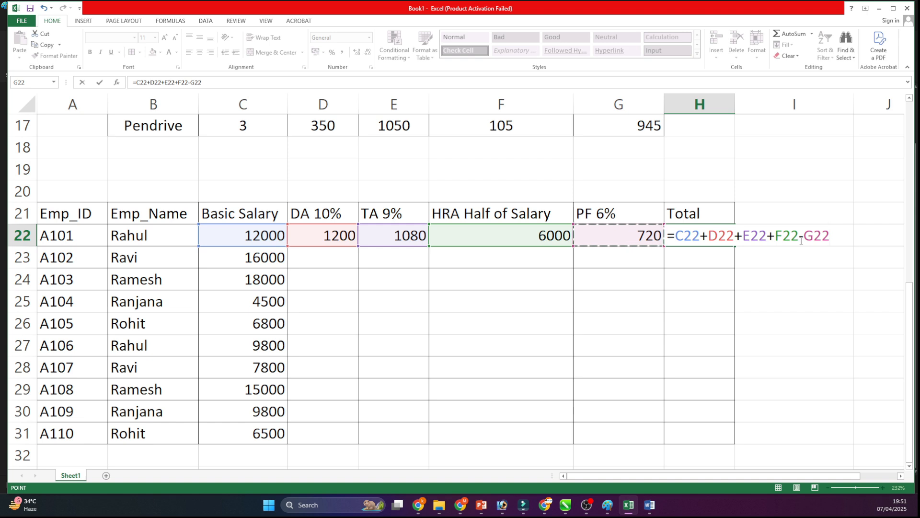
{"action": "key", "text": "Return"}
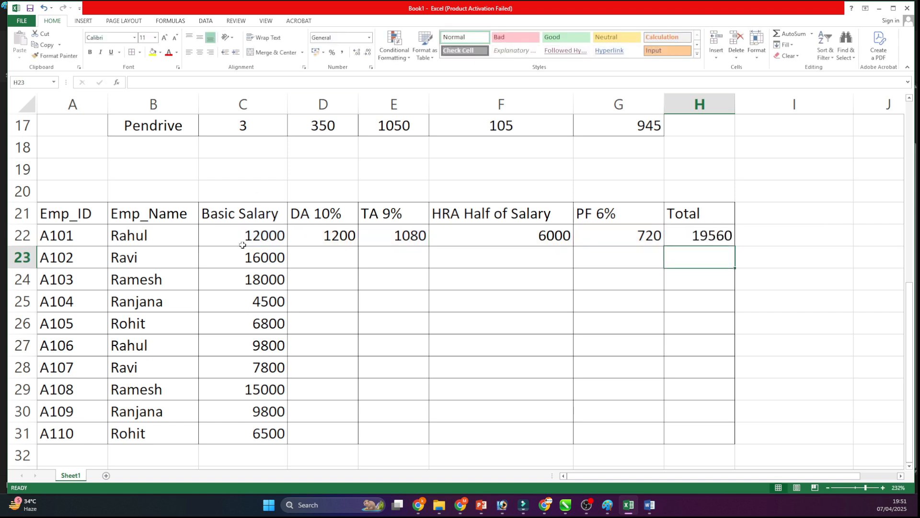
{"action": "left_click", "coordinate": [692, 243]}
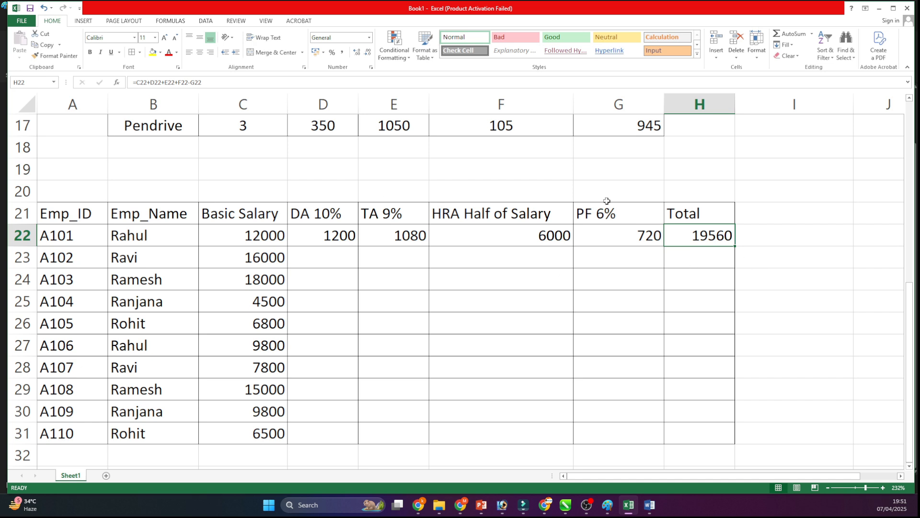
{"action": "left_click", "coordinate": [219, 243]}
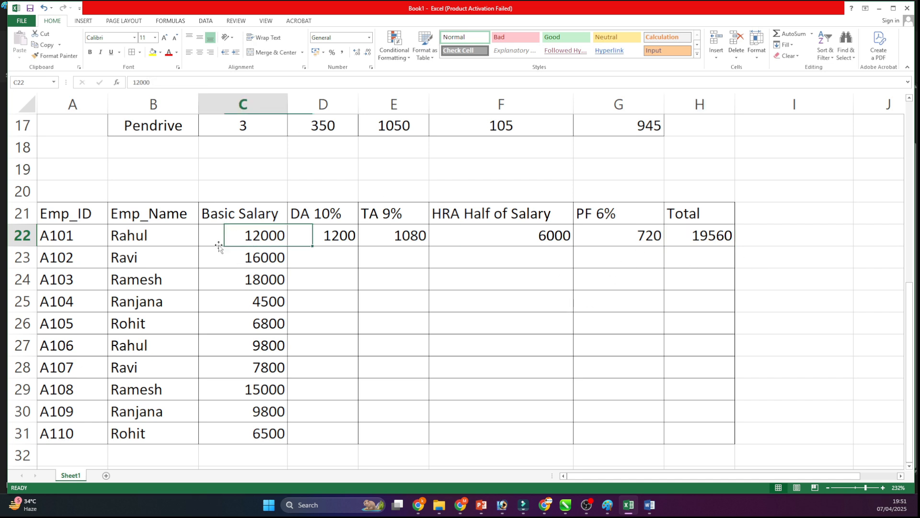
{"action": "left_click", "coordinate": [368, 234]}
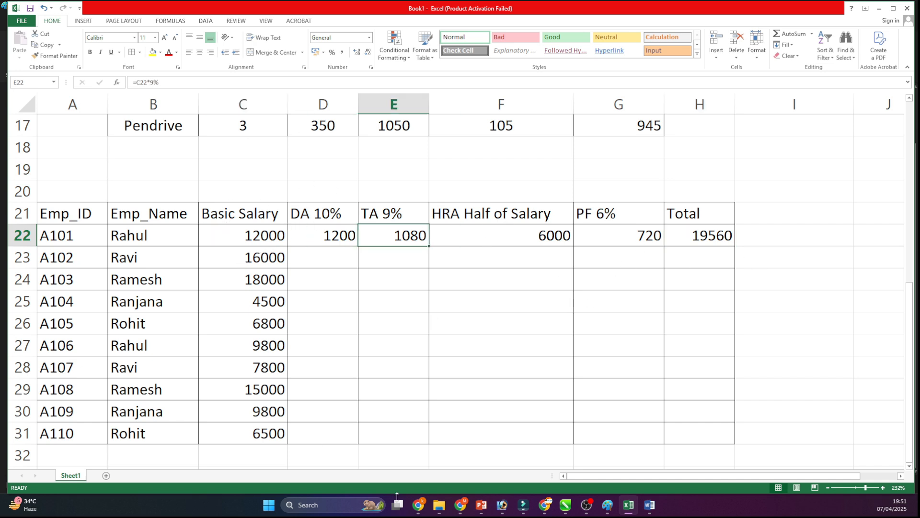
- Switch to Google Chrome and view the CA B K Goyal & Co LLP example in the salary slip image results
{"action": "mouse_move", "coordinate": [422, 506]}
{"action": "left_click", "coordinate": [424, 461]}
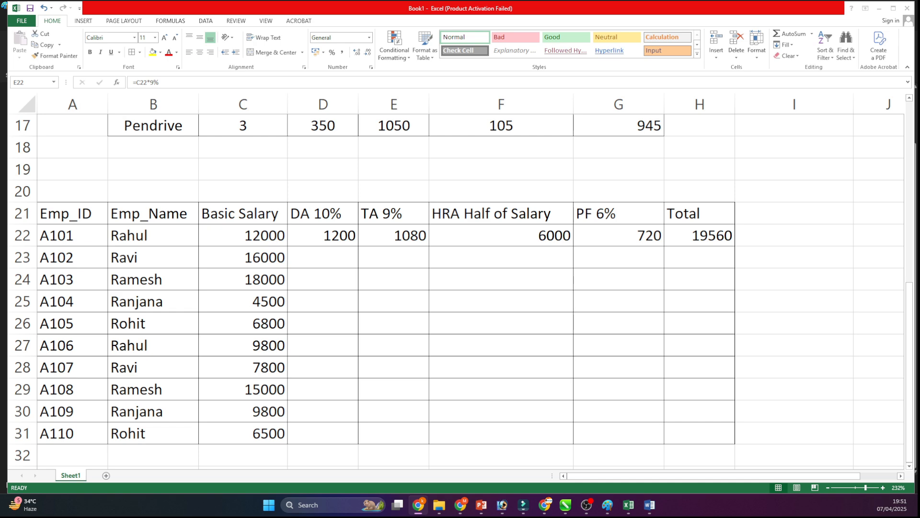
{"action": "left_click_drag", "start_coordinate": [0, 70], "coordinate": [363, 71]}
{"action": "double_click", "coordinate": [449, 71]}
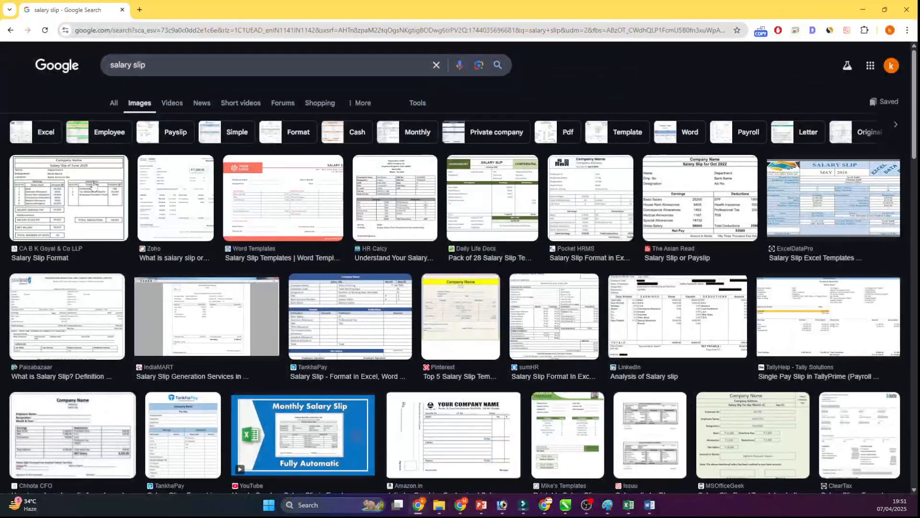
{"action": "left_click", "coordinate": [95, 187]}
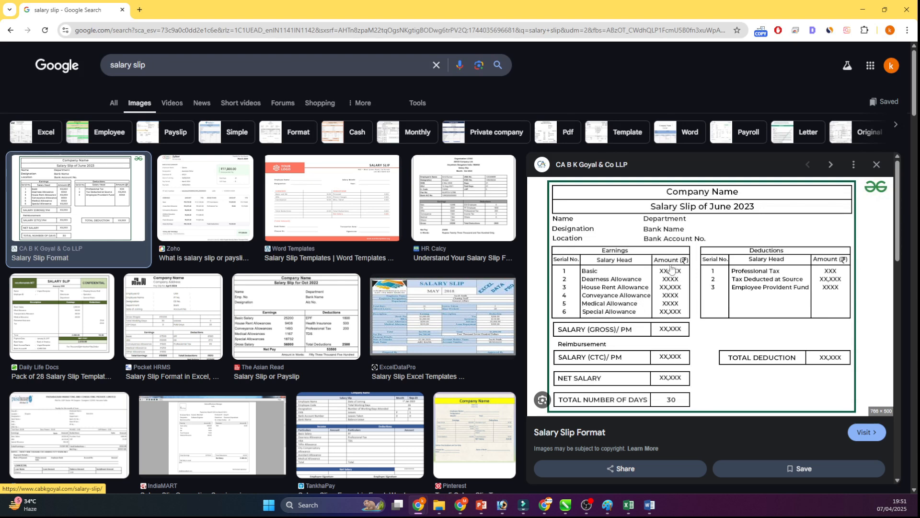
- Examine the earnings and deductions in The Asian Read and GeeksforGeeks salary slip examples, and return to Excel
{"action": "left_click", "coordinate": [237, 316]}
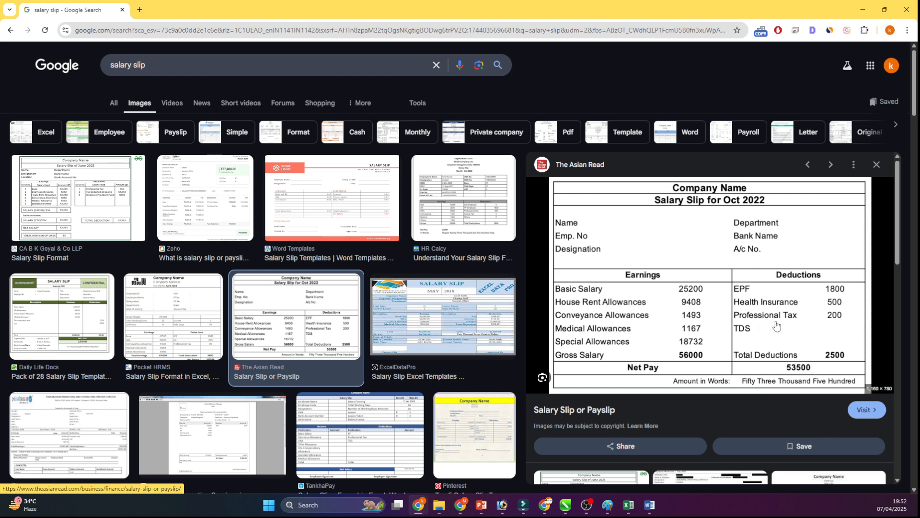
{"action": "scroll", "coordinate": [776, 326], "scroll_direction": "down", "scroll_amount": 4}
{"action": "left_click", "coordinate": [645, 301]}
{"action": "scroll", "coordinate": [699, 336], "scroll_direction": "down", "scroll_amount": 5}
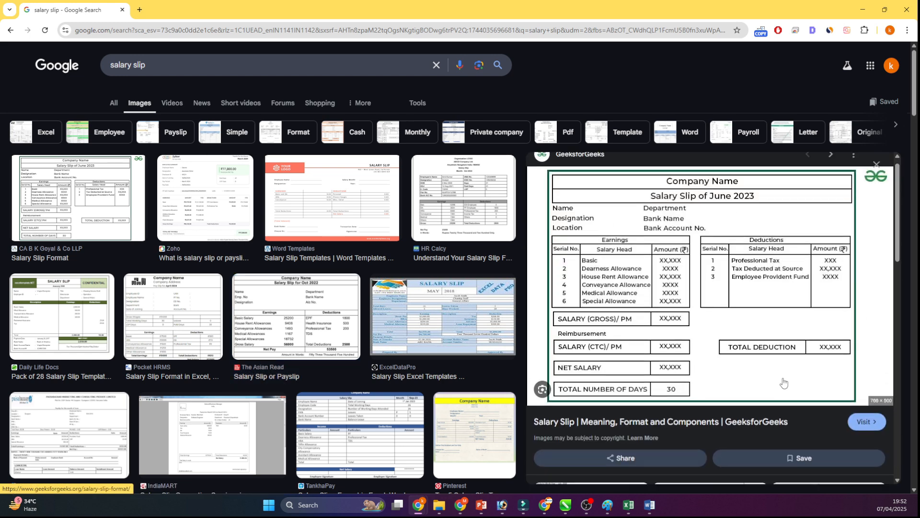
{"action": "left_click", "coordinate": [699, 376]}
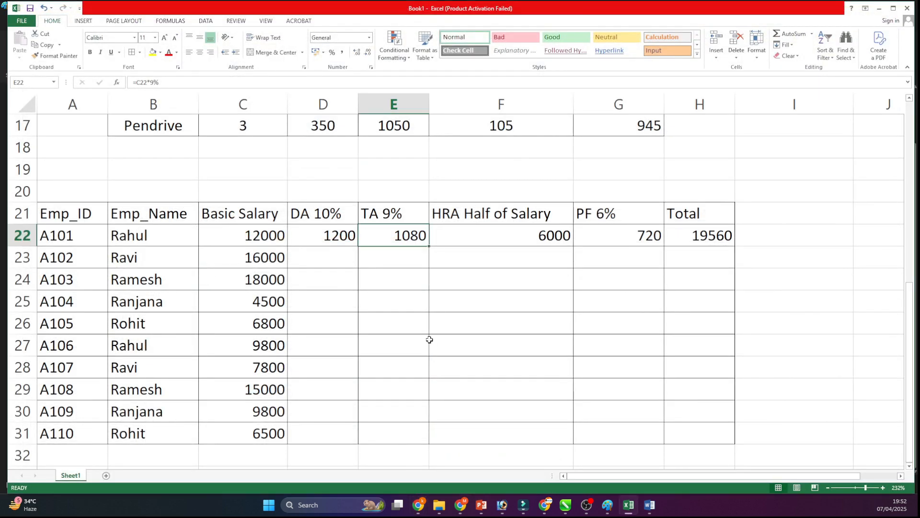
- Enter the heading "Arithmatic Process" in cell D36 below the salary table
{"action": "scroll", "coordinate": [430, 340], "scroll_direction": "up", "scroll_amount": 6}
{"action": "scroll", "coordinate": [448, 325], "scroll_direction": "down", "scroll_amount": 4}
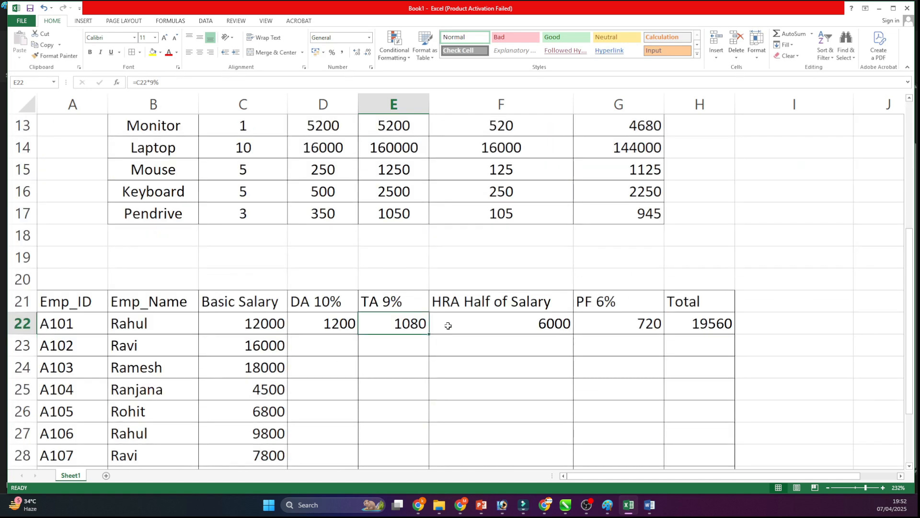
{"action": "scroll", "coordinate": [448, 326], "scroll_direction": "down", "scroll_amount": 6}
{"action": "left_click", "coordinate": [294, 242]}
{"action": "type", "text": "Ar"}
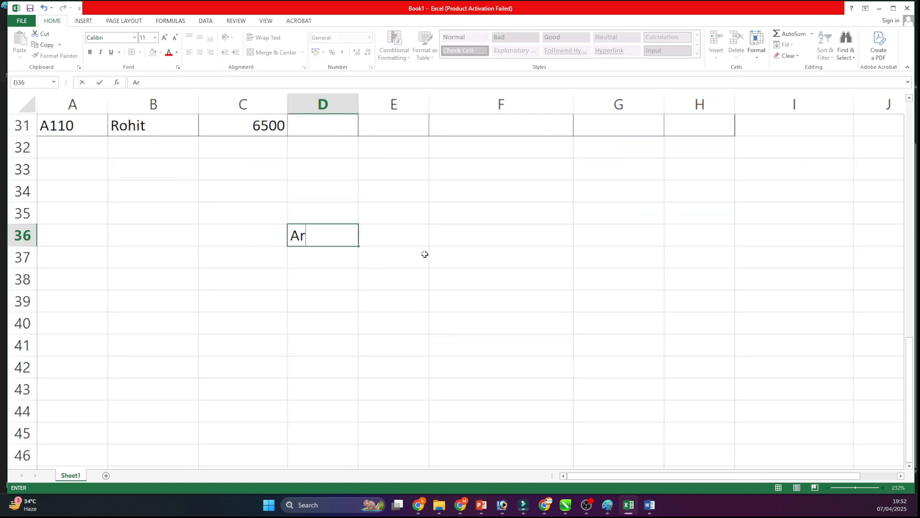
{"action": "type", "text": "ithmatic "}
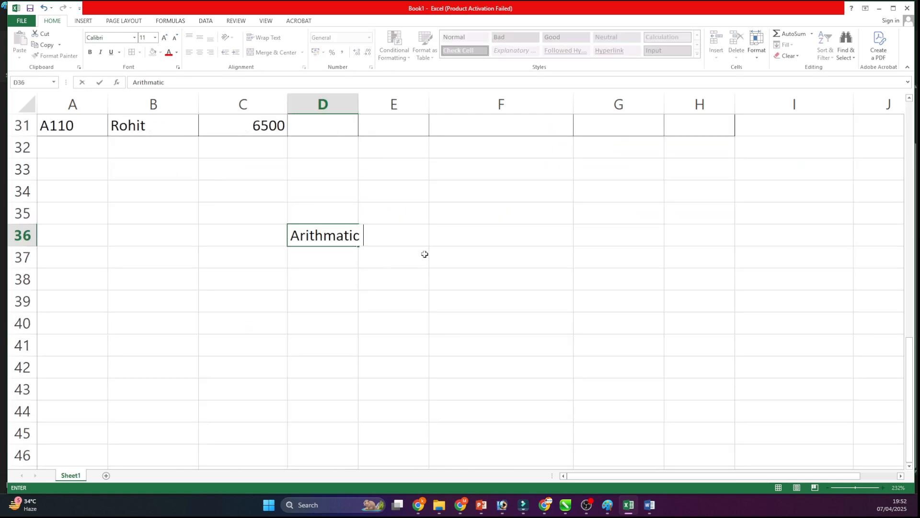
{"action": "type", "text": "Proace"}
{"action": "key", "text": "Return"}
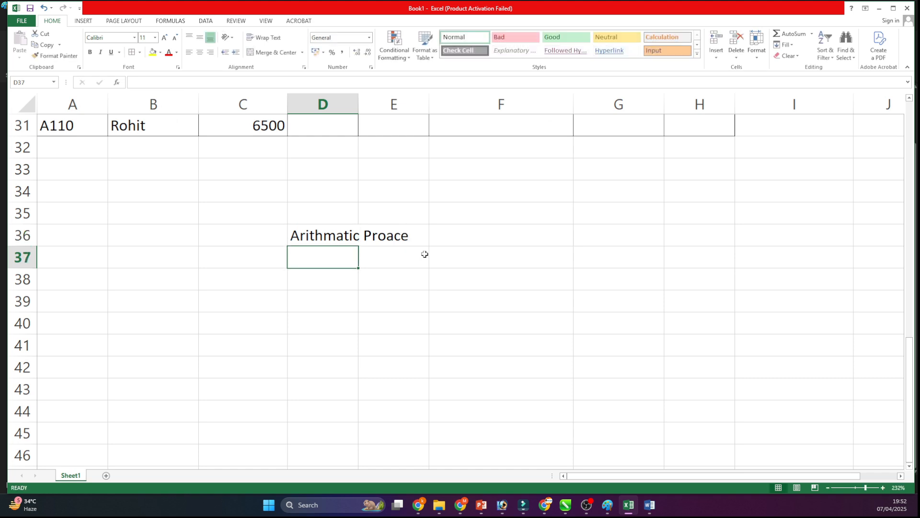
- List the arithmetic operators +, -, * and / in cells D37 to D40 under the heading
{"action": "type", "text": "+"}
{"action": "key", "text": "Return"}
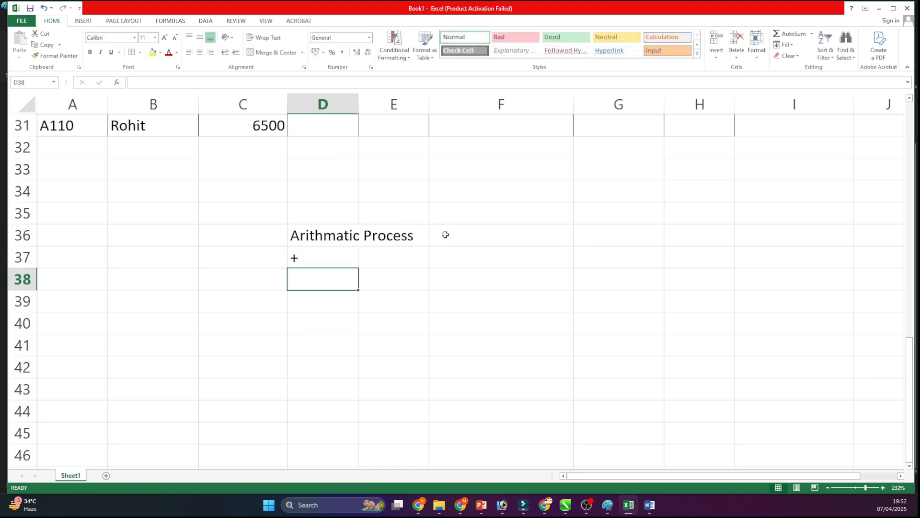
{"action": "type", "text": "-"}
{"action": "key", "text": "Return"}
{"action": "key", "text": "alt"}
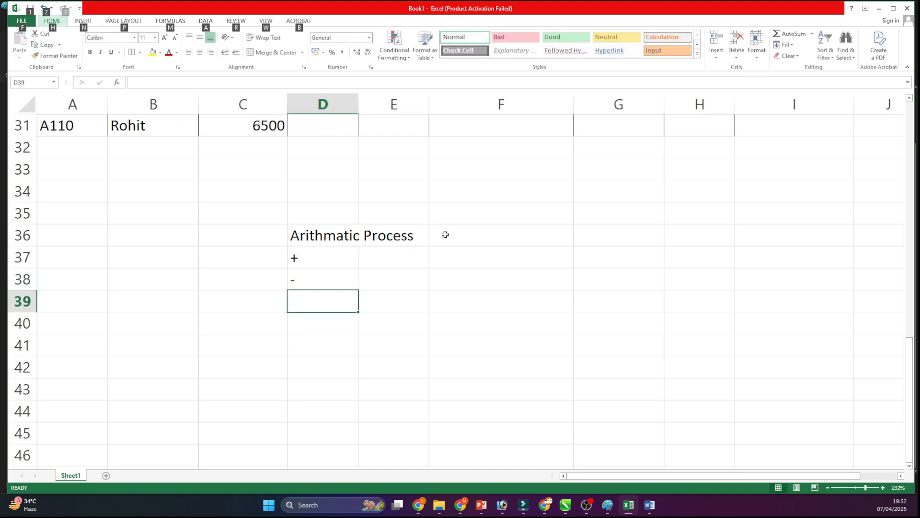
{"action": "left_click", "coordinate": [306, 293]}
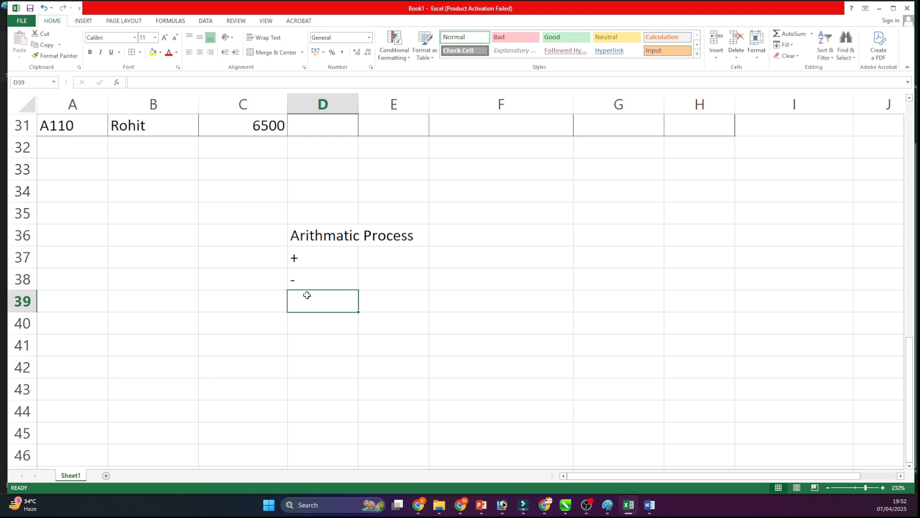
{"action": "type", "text": "*"}
{"action": "key", "text": "Return"}
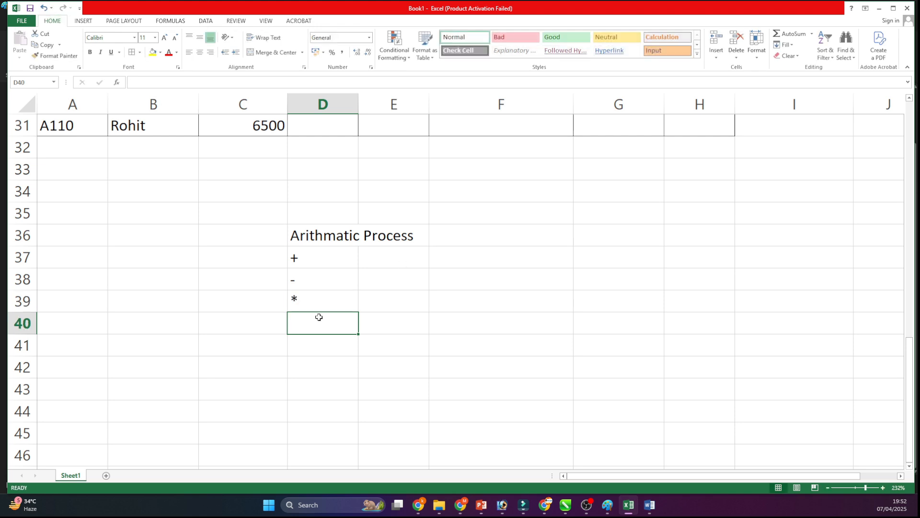
{"action": "double_click", "coordinate": [318, 316]}
{"action": "type", "text": "/"}
{"action": "key", "text": "Return"}
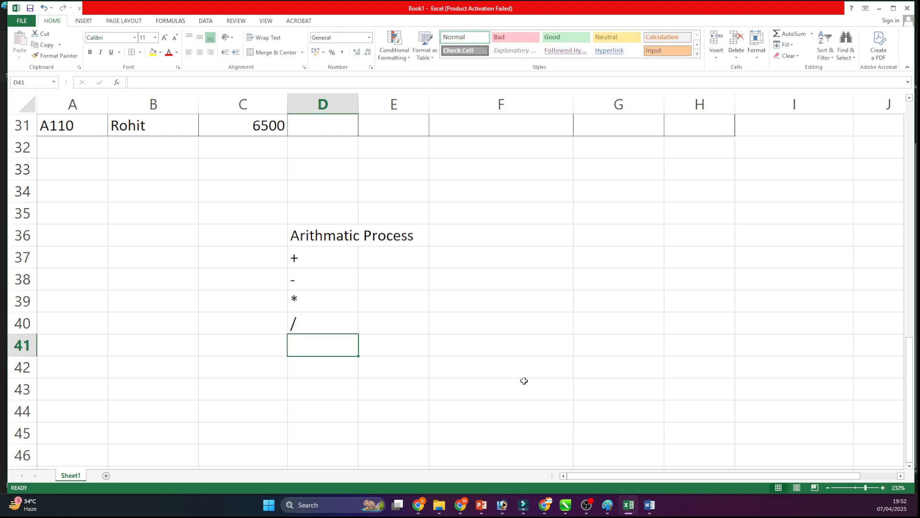
- Angle the item table's header text in B12:G12 counterclockwise
{"action": "scroll", "coordinate": [524, 380], "scroll_direction": "up", "scroll_amount": 7}
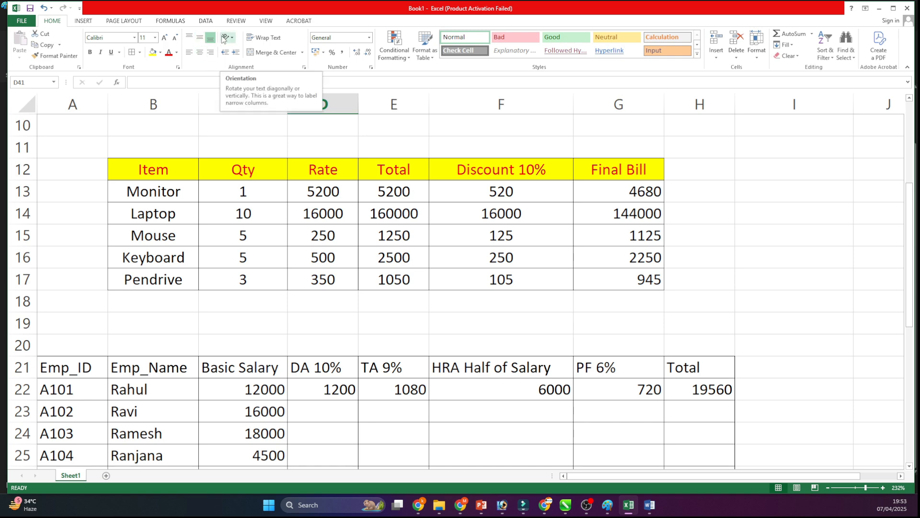
{"action": "left_click", "coordinate": [220, 303]}
{"action": "scroll", "coordinate": [228, 298], "scroll_direction": "up", "scroll_amount": 2}
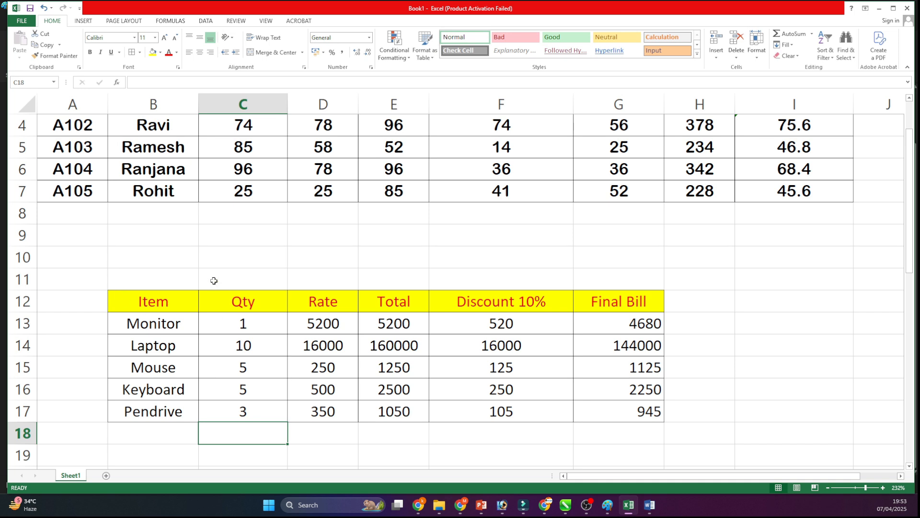
{"action": "left_click_drag", "start_coordinate": [158, 300], "coordinate": [657, 298]}
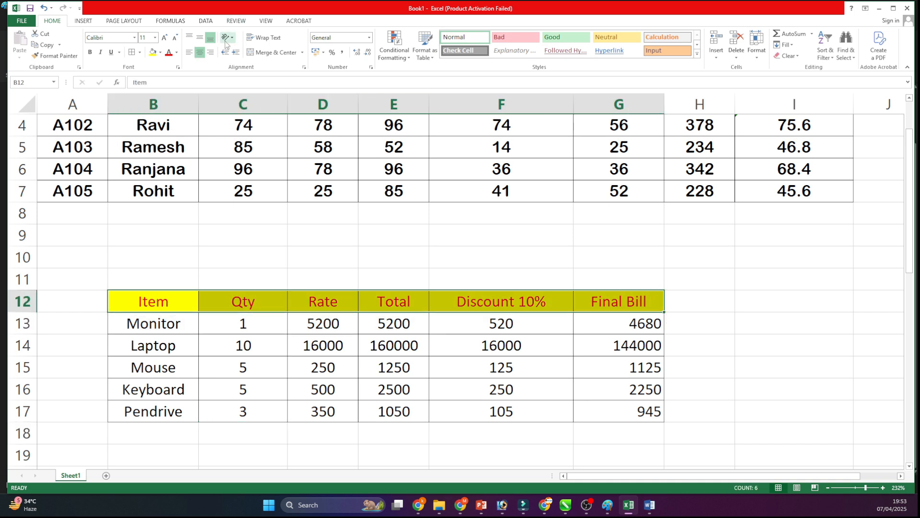
{"action": "left_click", "coordinate": [227, 37]}
{"action": "left_click", "coordinate": [237, 52]}
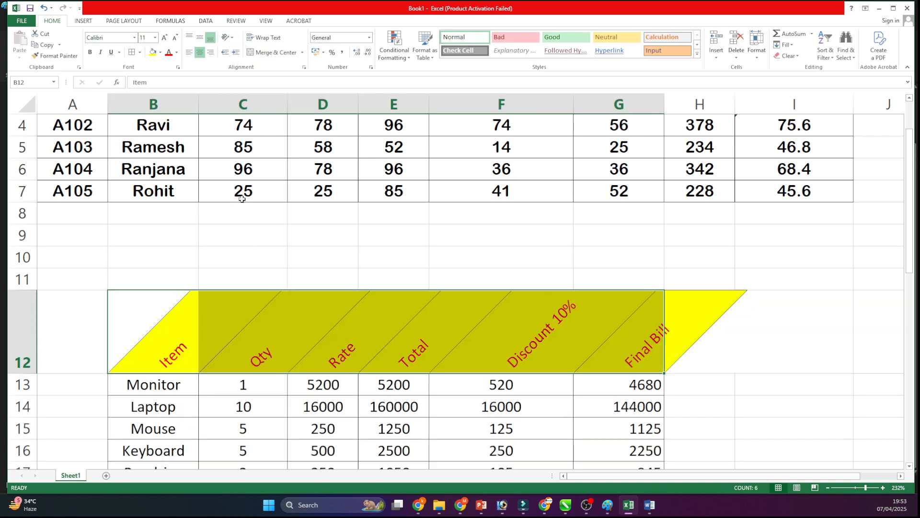
{"action": "left_click", "coordinate": [257, 297]}
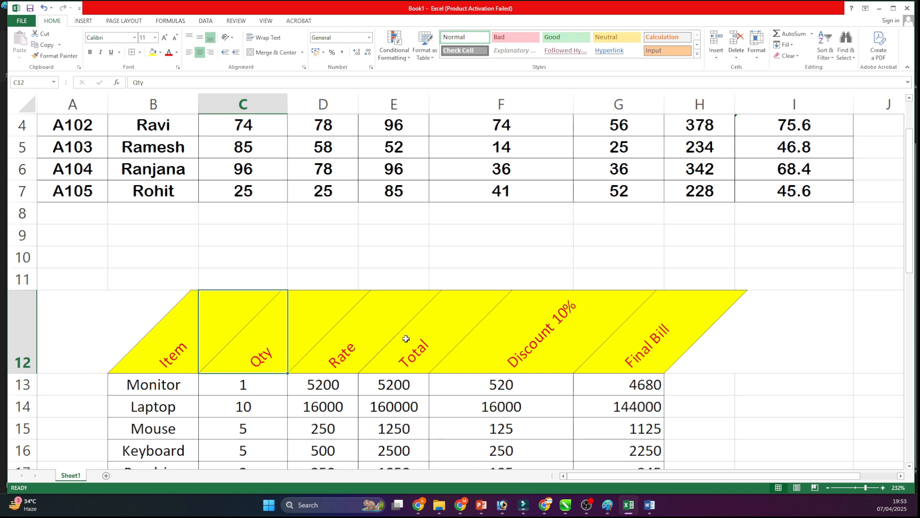
- Change the text orientation of the header row B12:H12 to Vertical Text
{"action": "left_click_drag", "start_coordinate": [117, 314], "coordinate": [657, 294]}
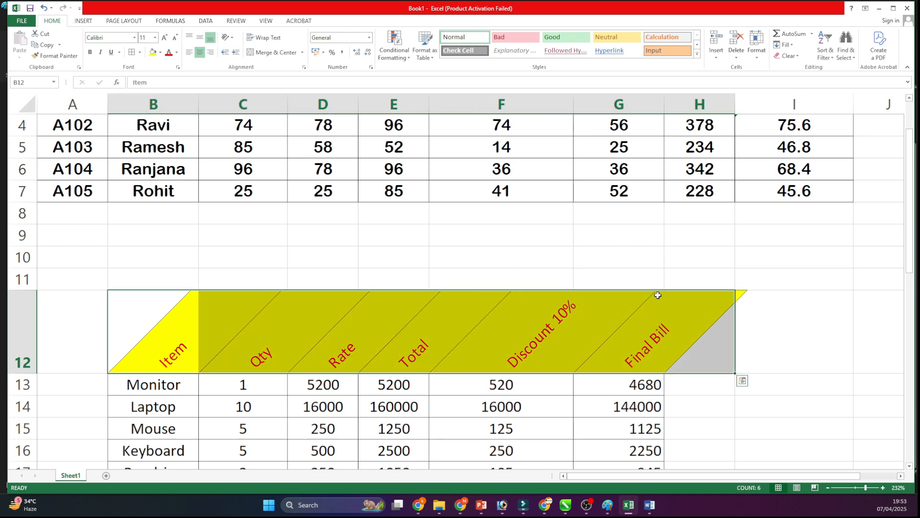
{"action": "left_click", "coordinate": [229, 37]}
{"action": "left_click", "coordinate": [254, 75]}
{"action": "scroll", "coordinate": [213, 259], "scroll_direction": "down", "scroll_amount": 3}
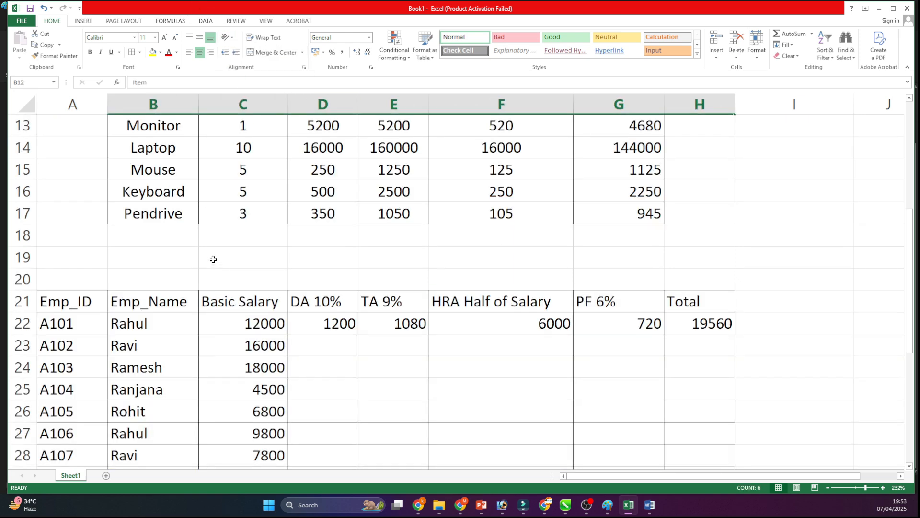
{"action": "scroll", "coordinate": [214, 259], "scroll_direction": "up", "scroll_amount": 2}
{"action": "scroll", "coordinate": [220, 220], "scroll_direction": "down", "scroll_amount": 1}
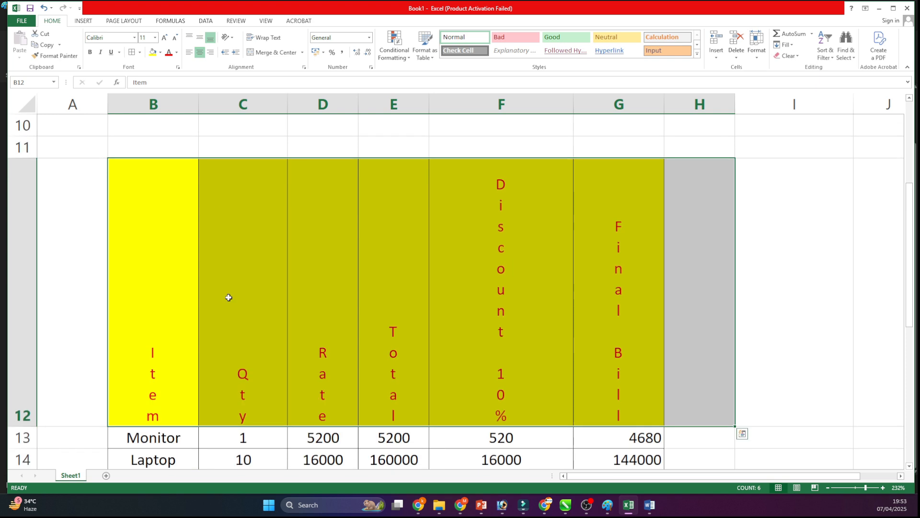
- Restore the header text in B12:H12 to horizontal using the Format Cells alignment orientation
{"action": "left_click", "coordinate": [227, 38]}
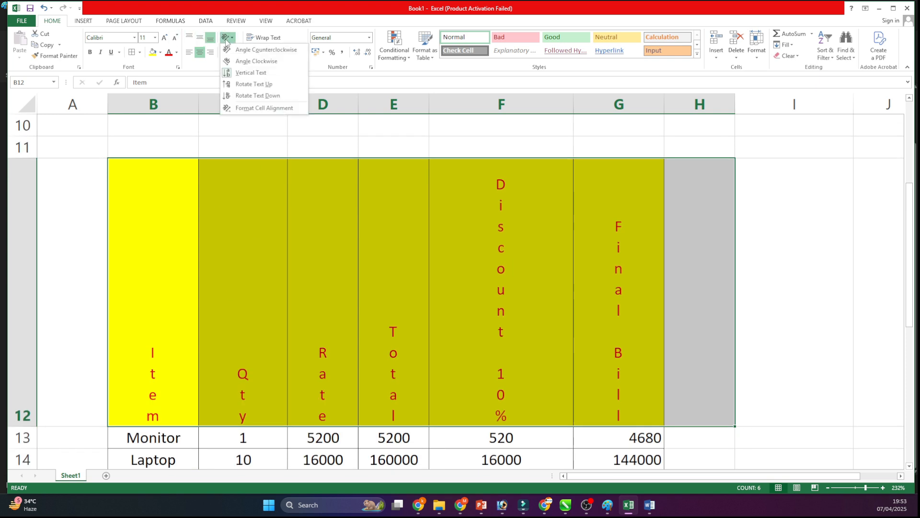
{"action": "left_click", "coordinate": [263, 108]}
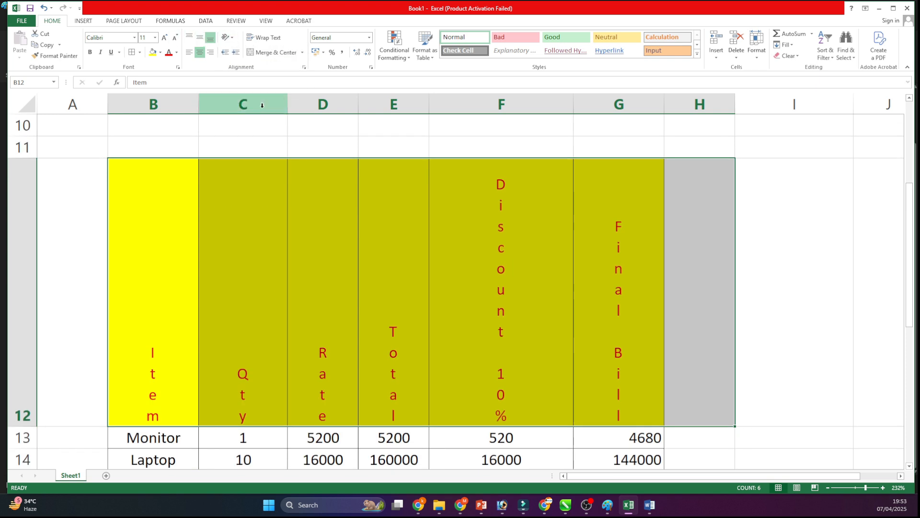
{"action": "left_click", "coordinate": [853, 120]}
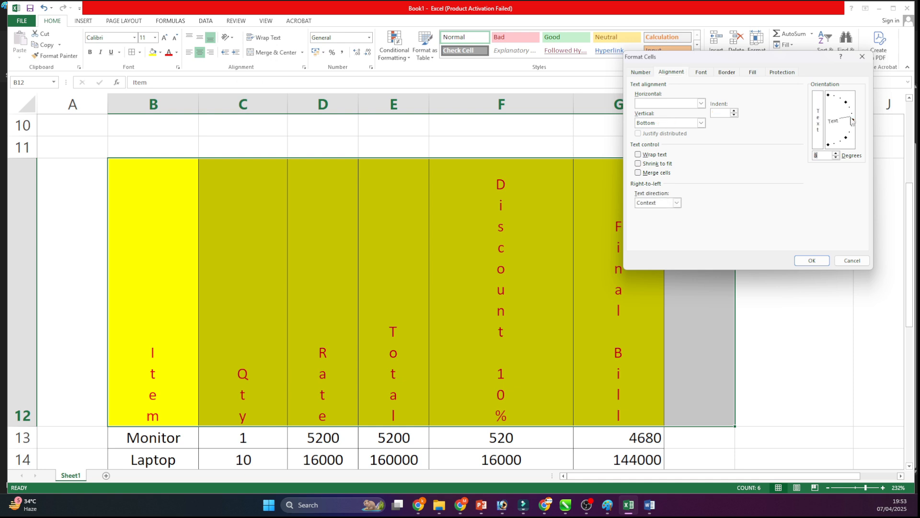
{"action": "left_click", "coordinate": [812, 260]}
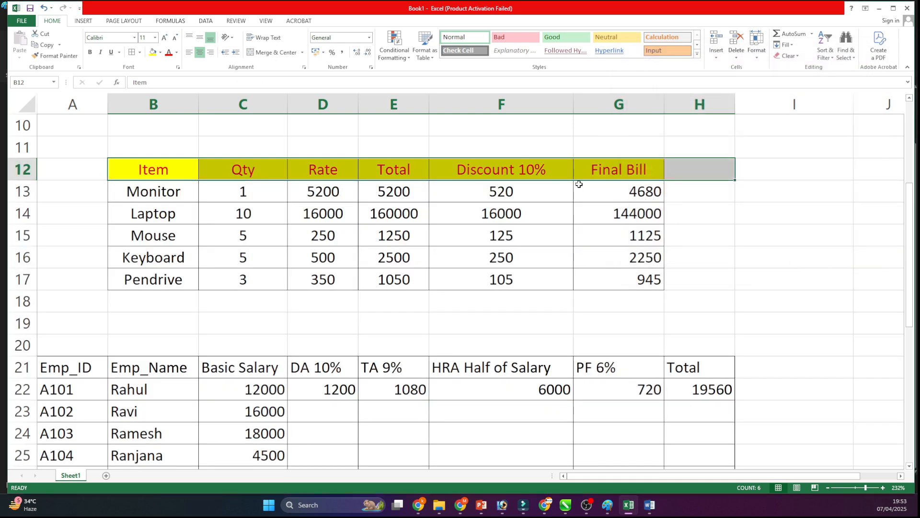
- View the Save As locations for the workbook and return to the sheet without saving
{"action": "scroll", "coordinate": [466, 142], "scroll_direction": "up", "scroll_amount": 2}
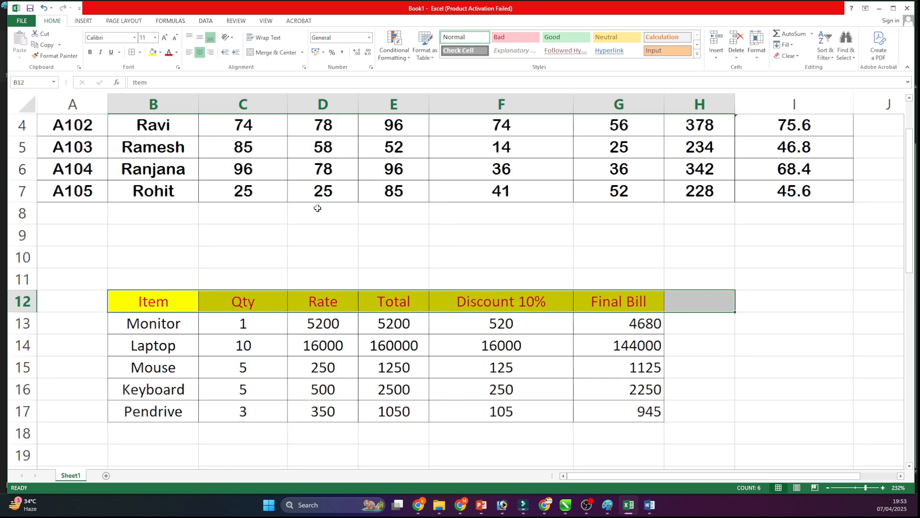
{"action": "scroll", "coordinate": [320, 209], "scroll_direction": "up", "scroll_amount": 1}
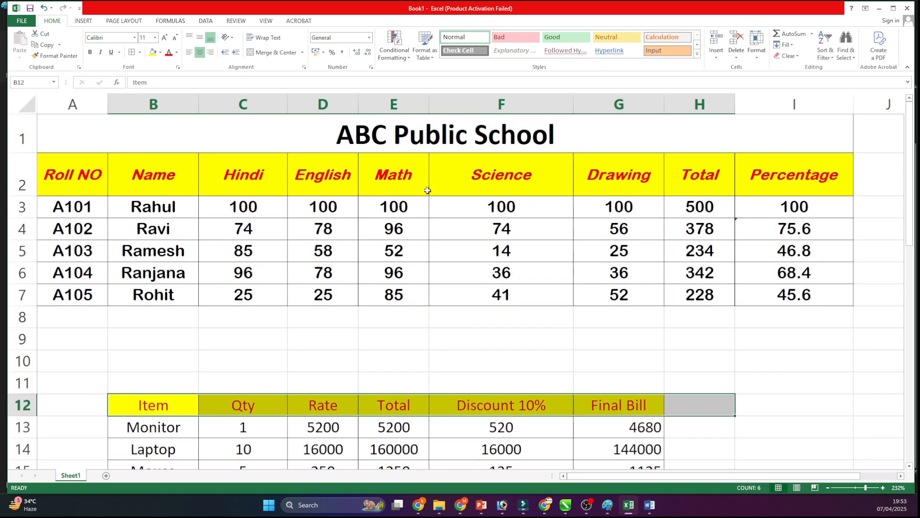
{"action": "left_click", "coordinate": [22, 22]}
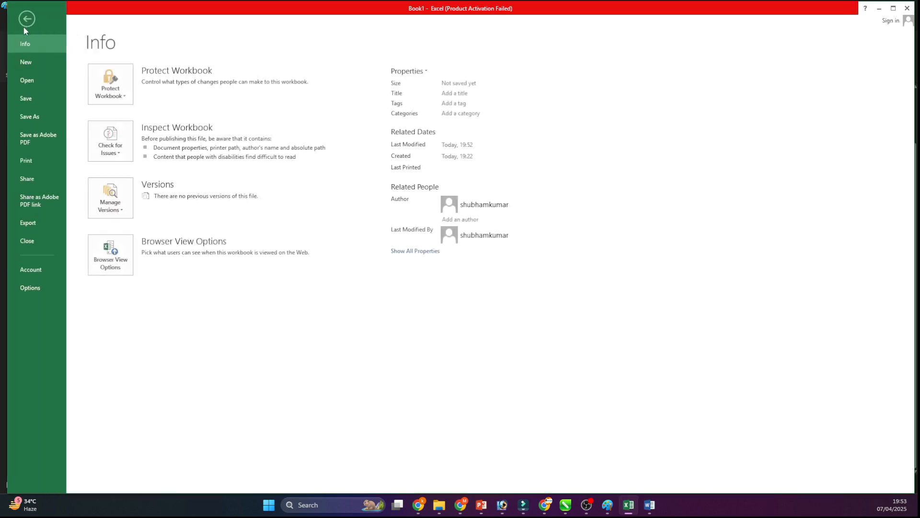
{"action": "left_click", "coordinate": [29, 102]}
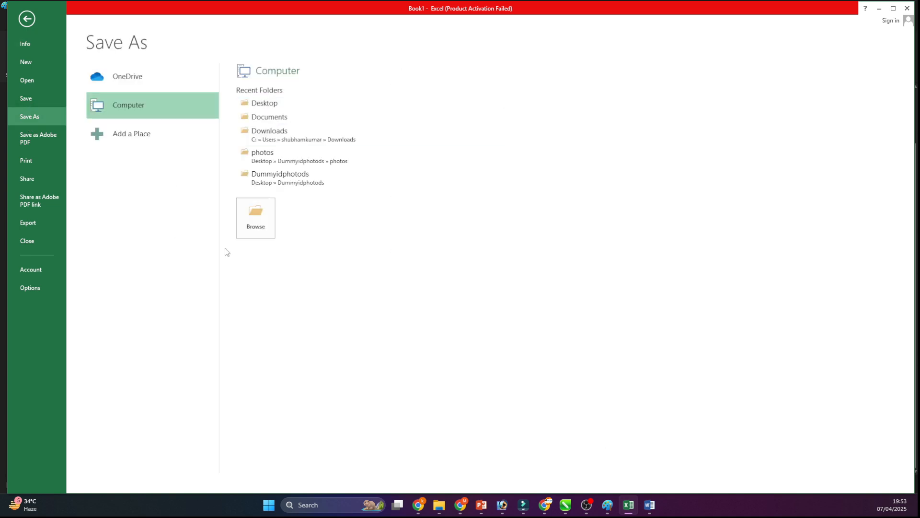
{"action": "left_click", "coordinate": [28, 19]}
{"action": "left_click", "coordinate": [312, 286]}
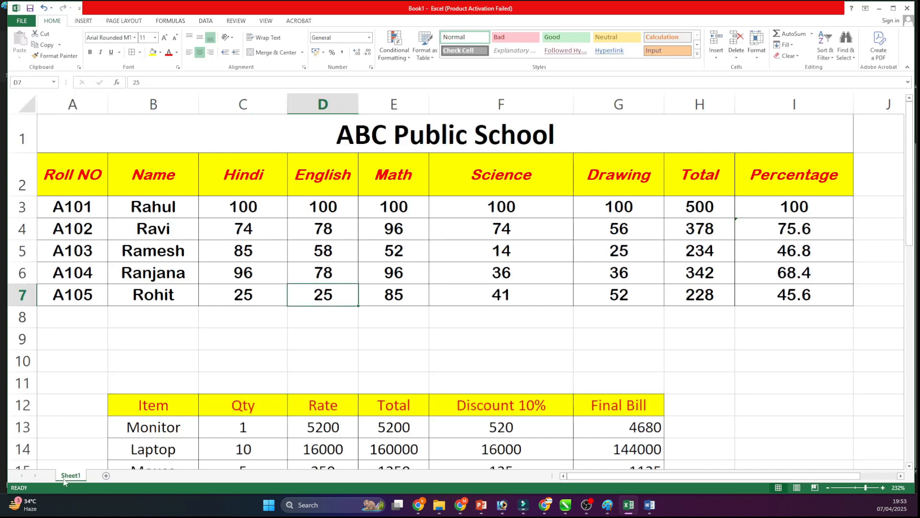
- Add a new worksheet after Sheet1 and rename it Day-1
{"action": "left_click", "coordinate": [106, 476]}
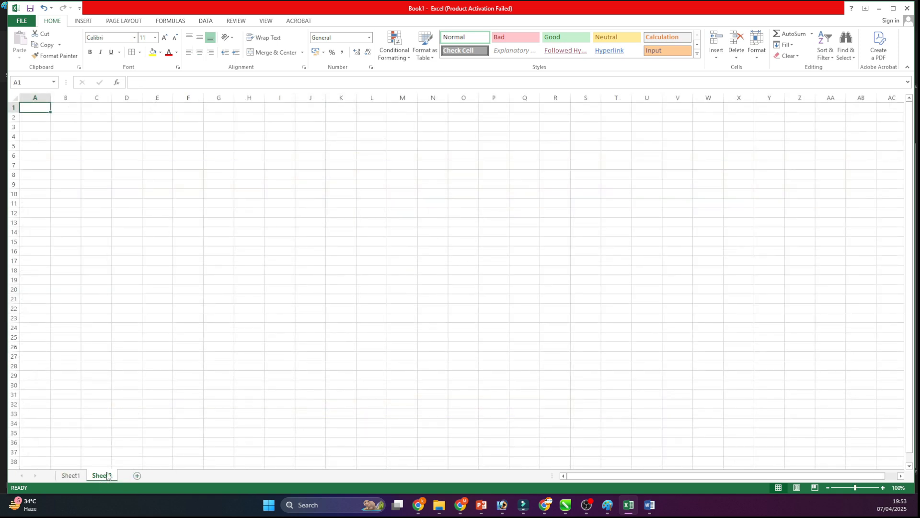
{"action": "right_click", "coordinate": [106, 476]}
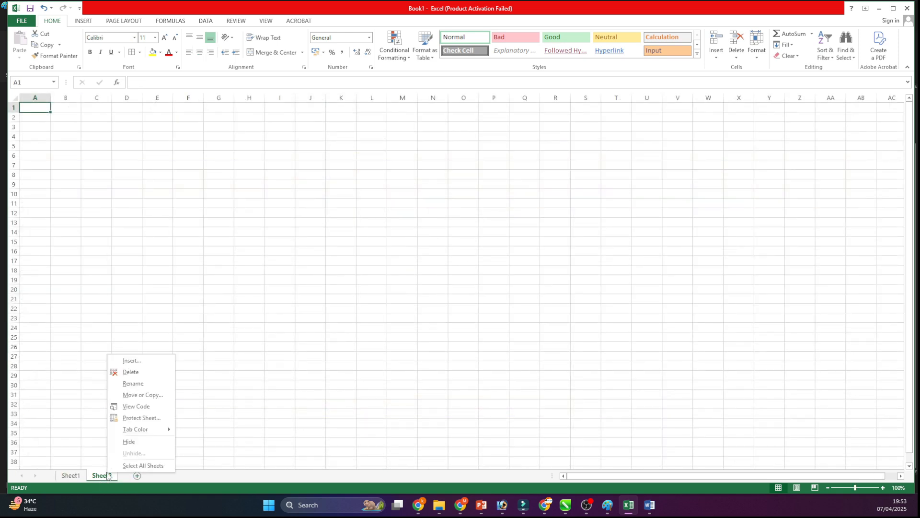
{"action": "left_click", "coordinate": [141, 385]}
{"action": "type", "text": "Da"}
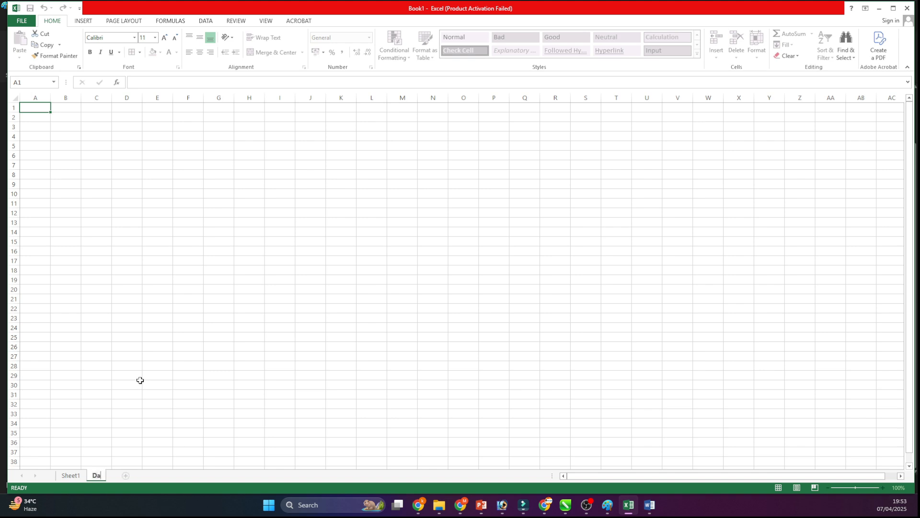
{"action": "type", "text": "y-1"}
{"action": "left_click", "coordinate": [139, 380]}
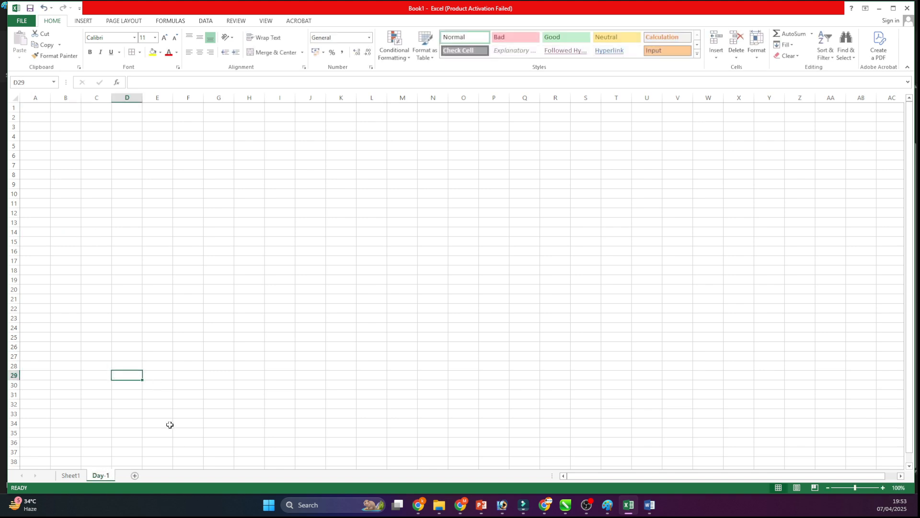
- Add two more blank worksheets after Day-1 and return to Sheet1
{"action": "left_click", "coordinate": [134, 475]}
{"action": "left_click", "coordinate": [166, 475]}
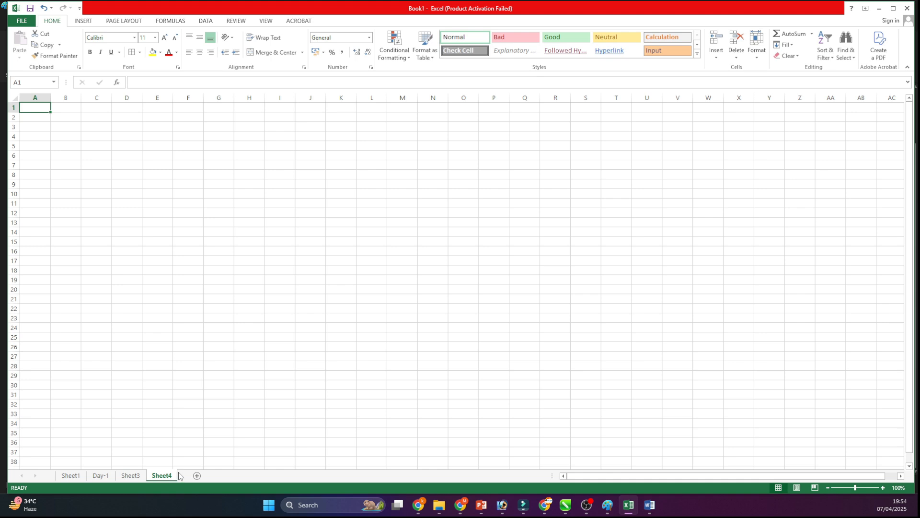
{"action": "left_click", "coordinate": [71, 475]}
- Review the item billing, employee salary and ABC Public School marks tables on Sheet1
{"action": "scroll", "coordinate": [581, 256], "scroll_direction": "down", "scroll_amount": 4}
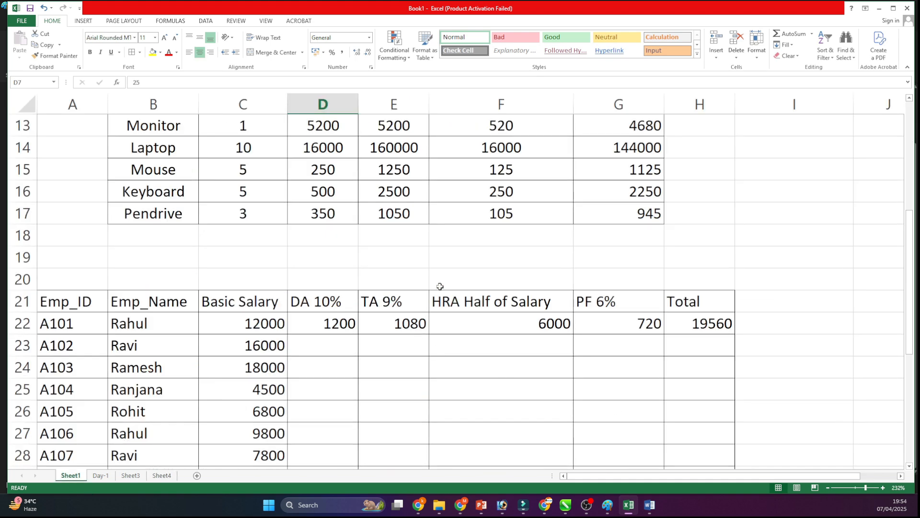
{"action": "scroll", "coordinate": [437, 287], "scroll_direction": "up", "scroll_amount": 3}
{"action": "left_click_drag", "start_coordinate": [179, 295], "coordinate": [551, 391]}
{"action": "scroll", "coordinate": [130, 280], "scroll_direction": "down", "scroll_amount": 4}
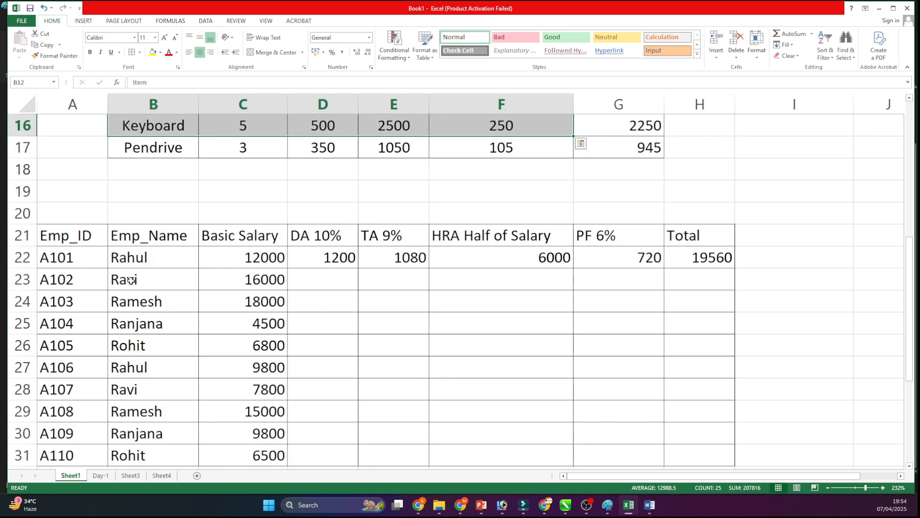
{"action": "left_click_drag", "start_coordinate": [72, 235], "coordinate": [664, 351]}
{"action": "scroll", "coordinate": [664, 351], "scroll_direction": "up", "scroll_amount": 5}
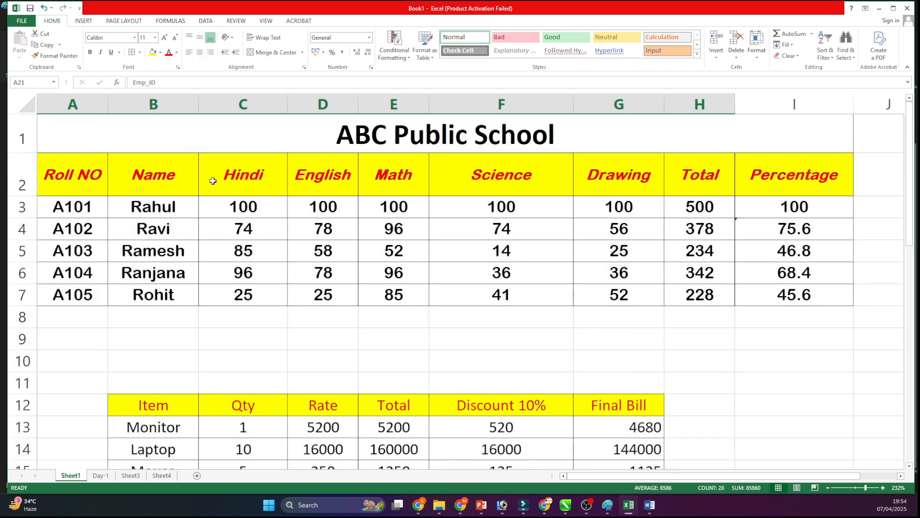
{"action": "left_click_drag", "start_coordinate": [211, 179], "coordinate": [776, 285]}
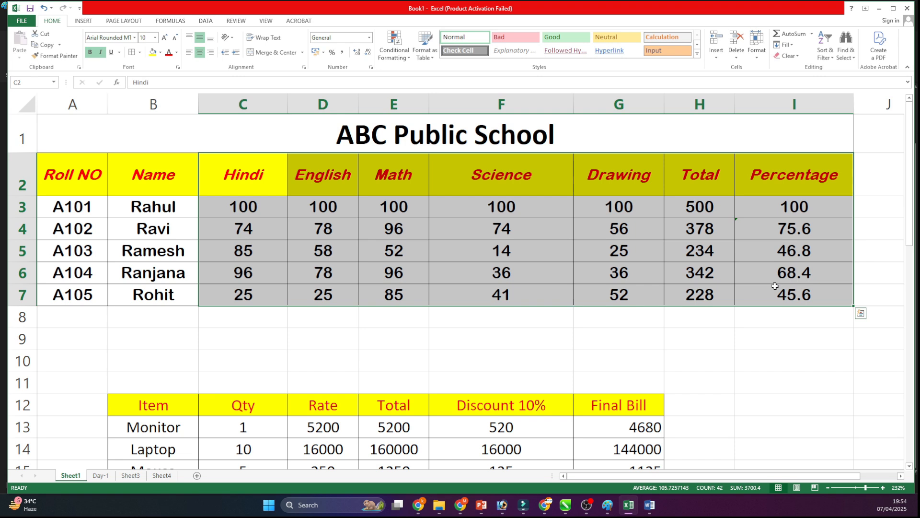
{"action": "left_click", "coordinate": [589, 509]}
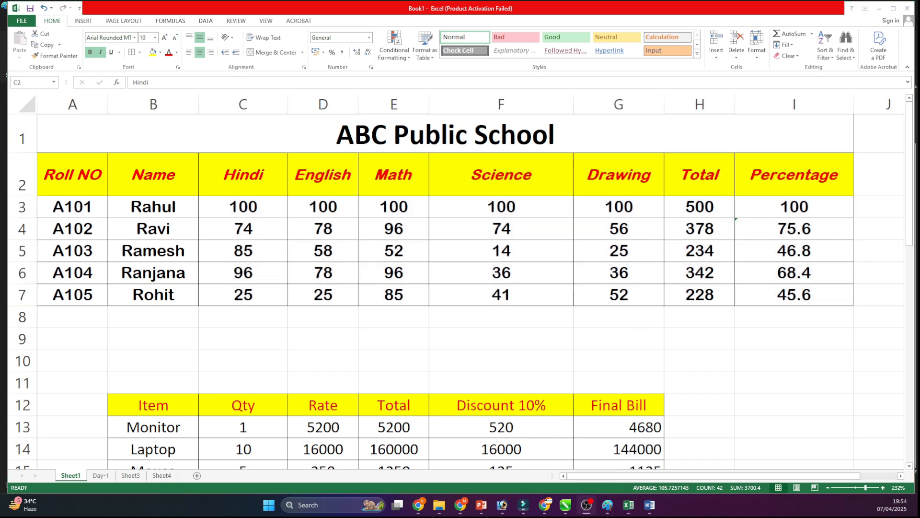